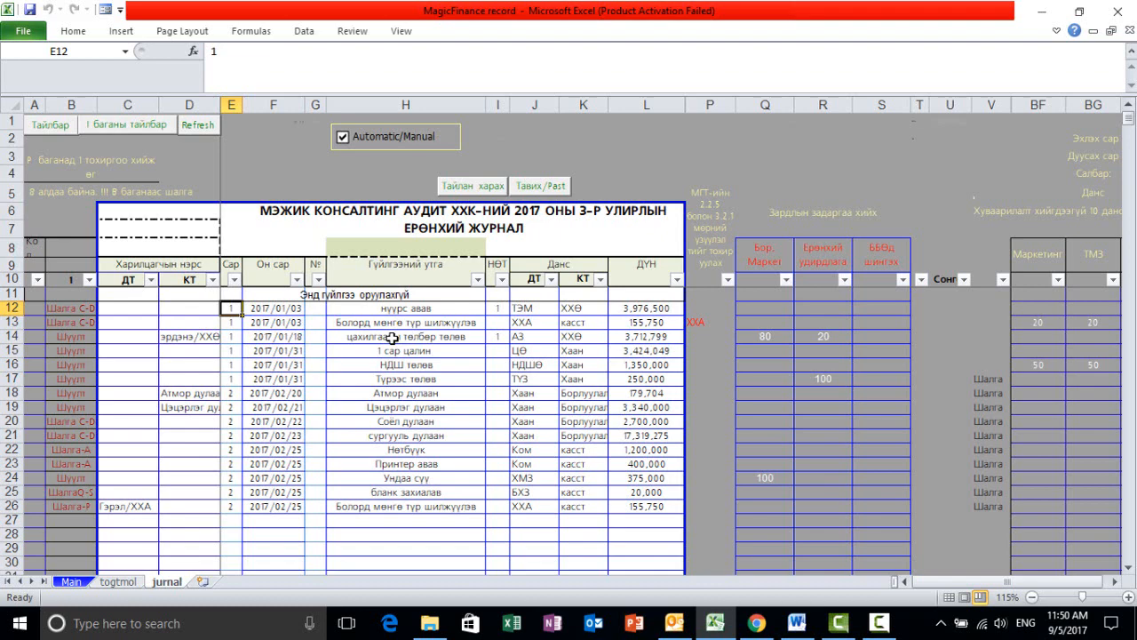
- Examine the Нөтбүүк and Принтер авав entries in rows 22 and 23, including their Ком account and column A code cells
left_click_drag(34, 105, 909, 106)
left_click(175, 202)
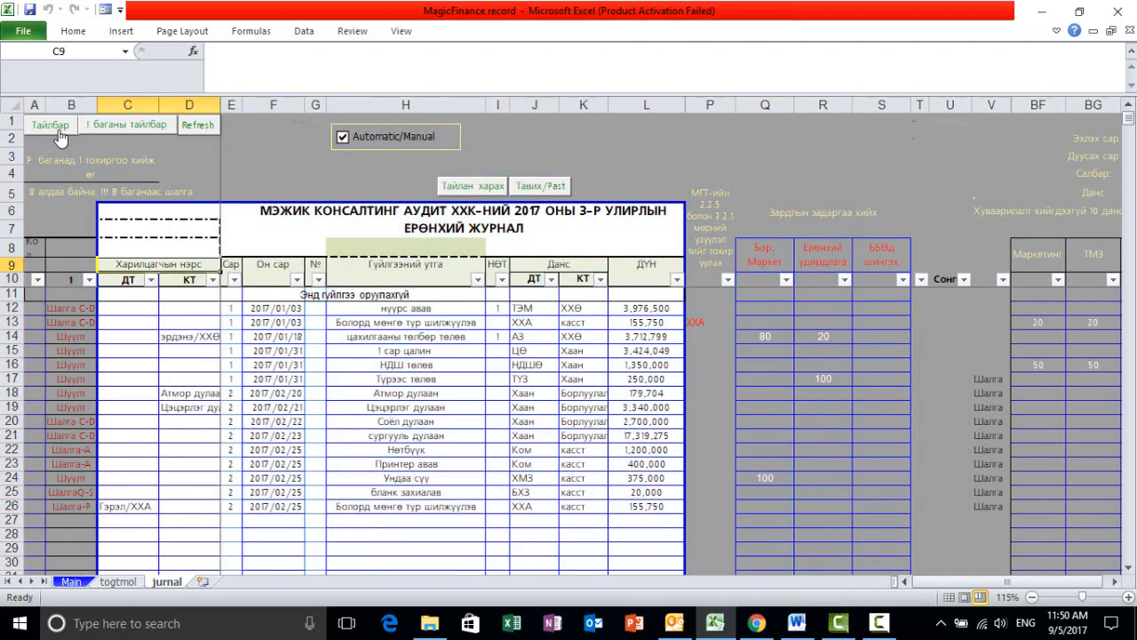
left_click(34, 104)
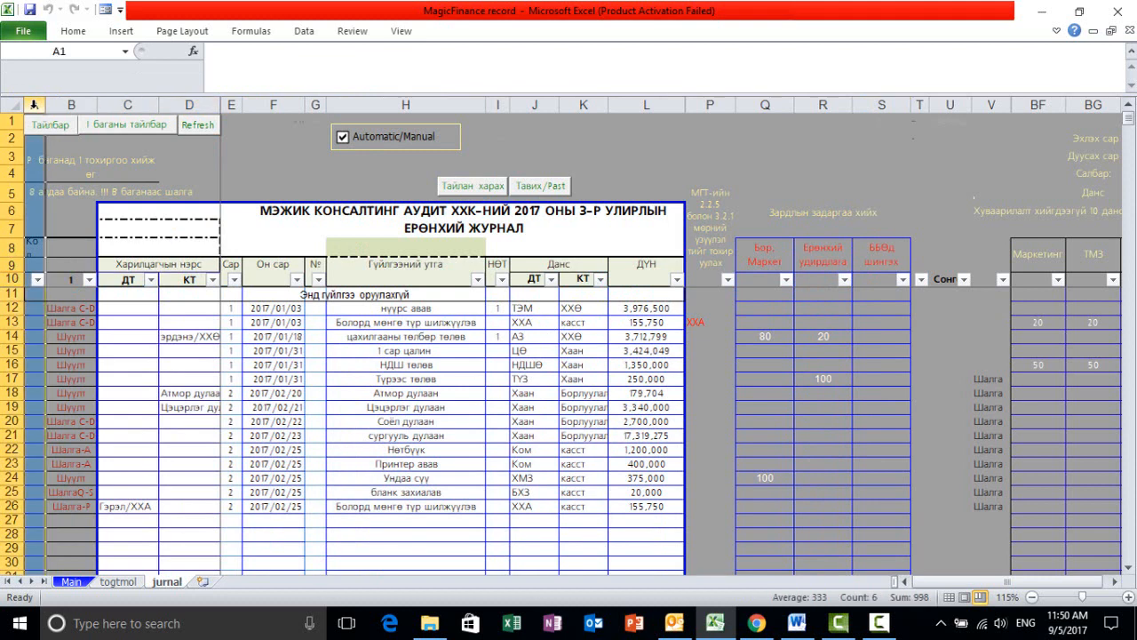
left_click_drag(533, 449, 534, 464)
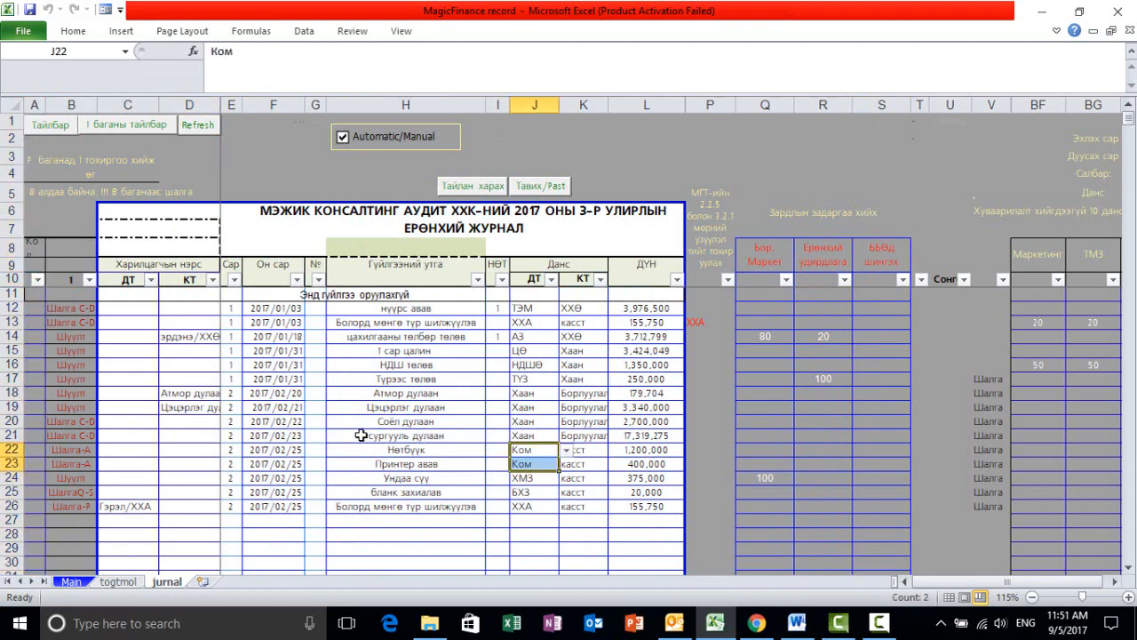
left_click(438, 451)
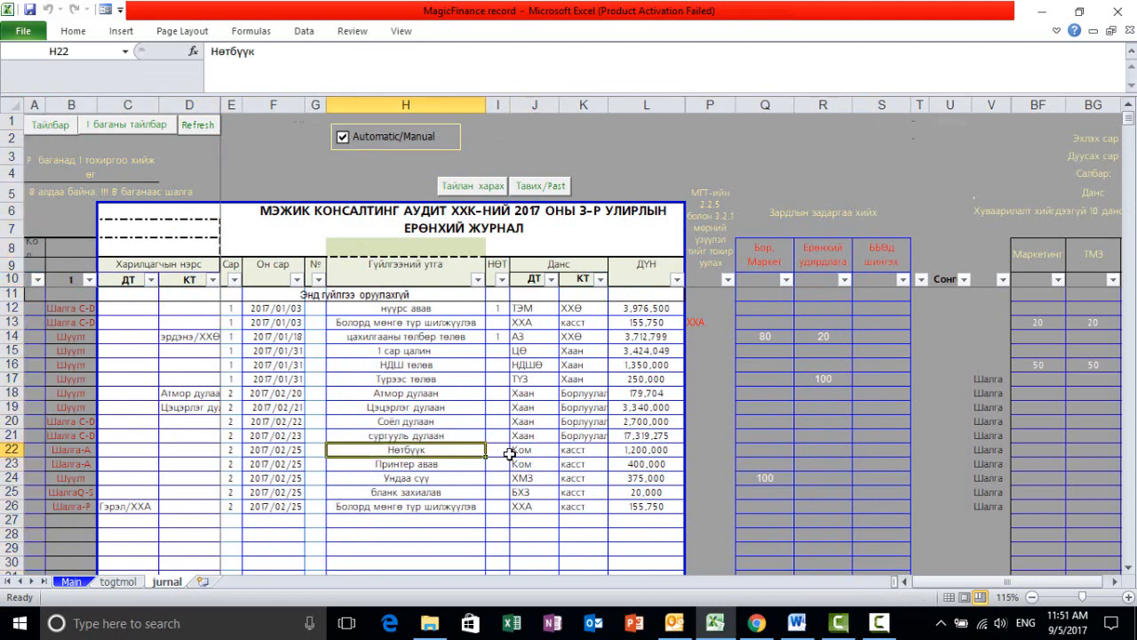
left_click_drag(514, 451, 526, 470)
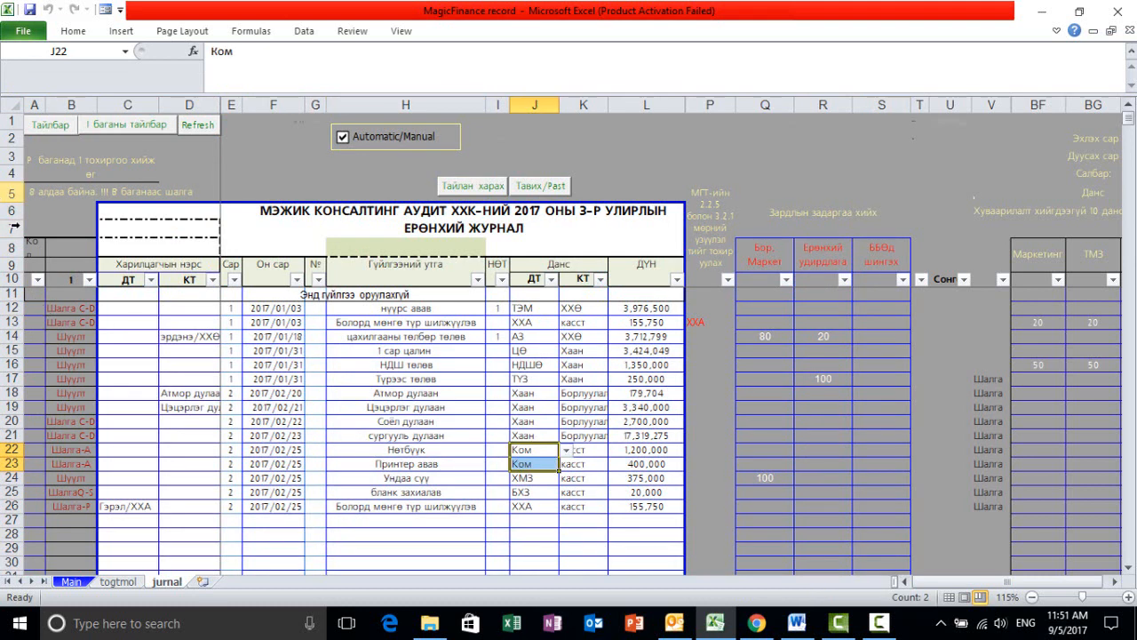
left_click(34, 105)
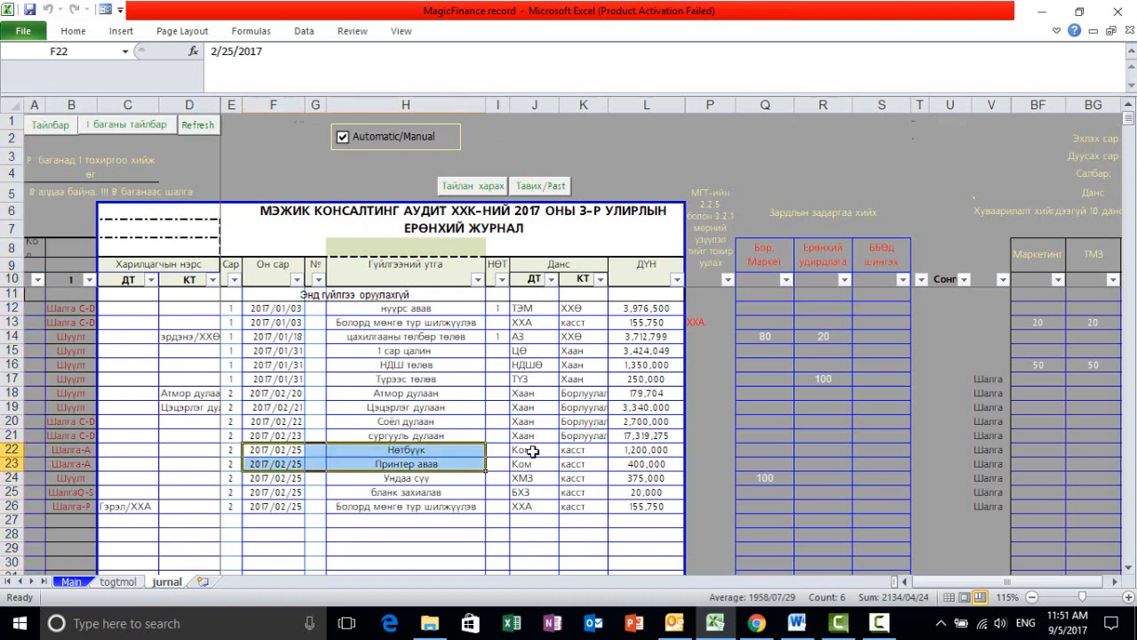
left_click_drag(524, 450, 524, 464)
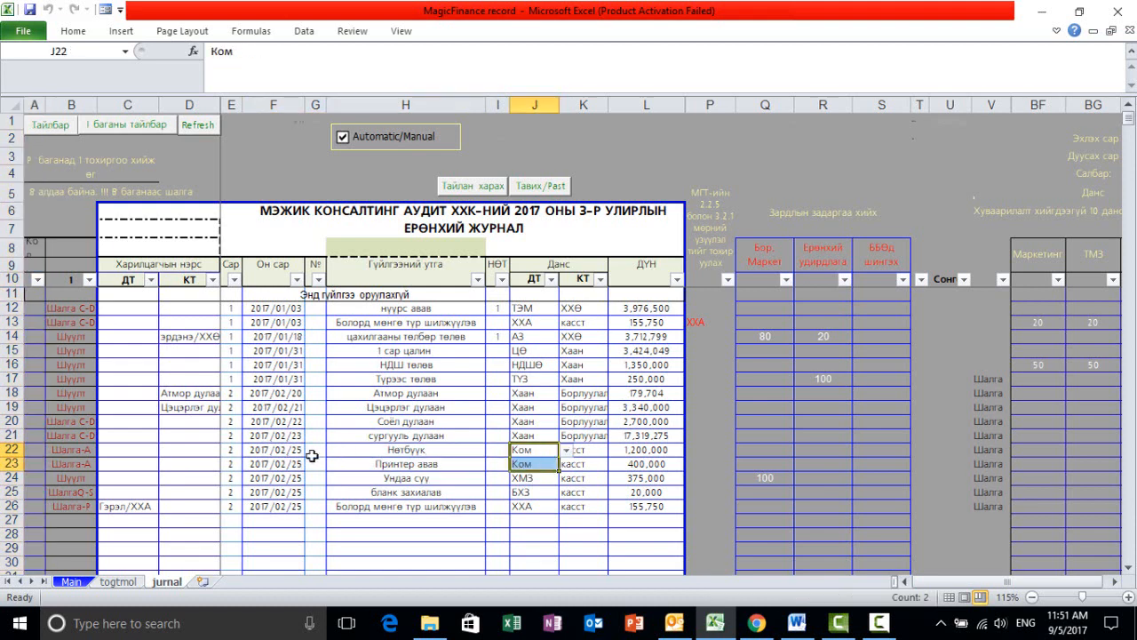
left_click_drag(230, 462, 213, 462)
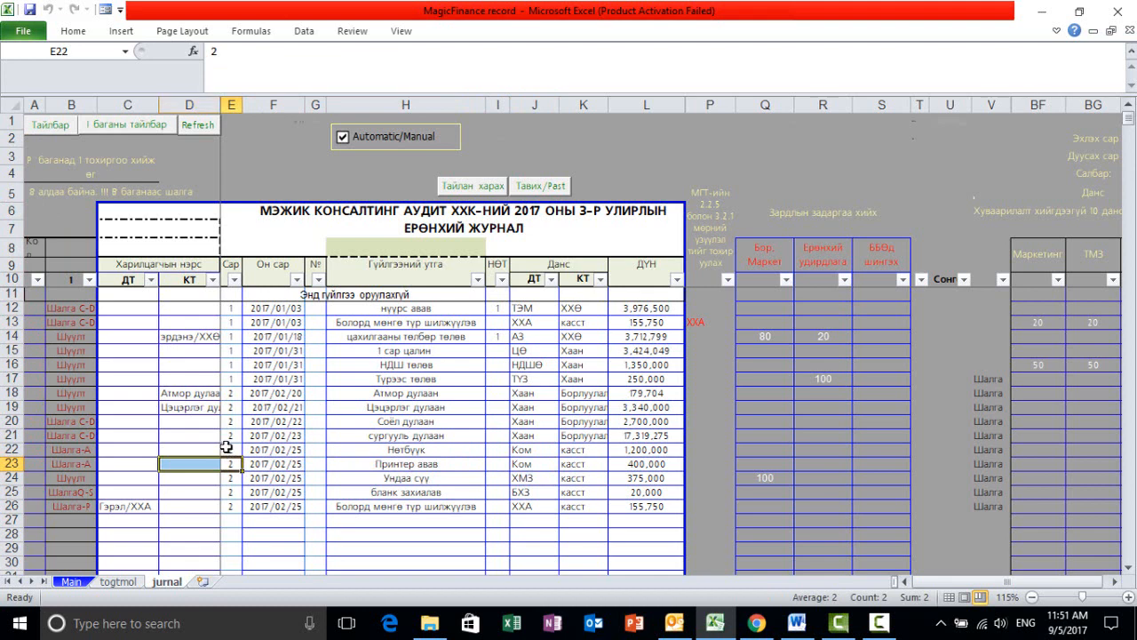
left_click(229, 449)
left_click_drag(69, 453, 34, 463)
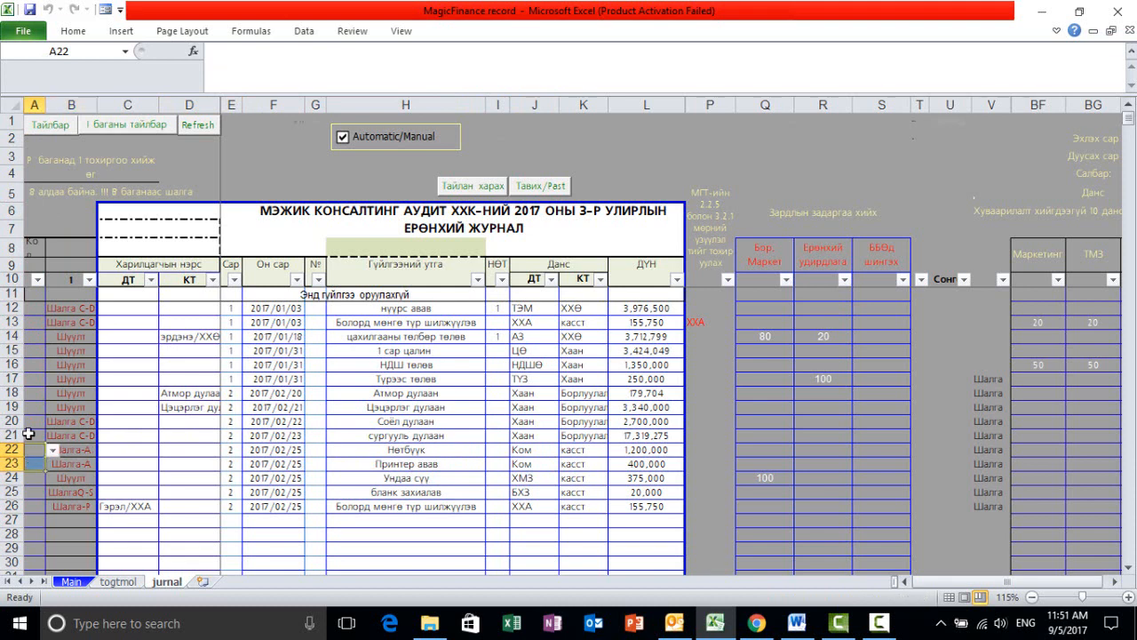
- Assign asset code u1 to the Нөтбүүк entry in A22 and u2 to the Принтер авав entry in A23
left_click(31, 435)
left_click(36, 452)
left_click(52, 451)
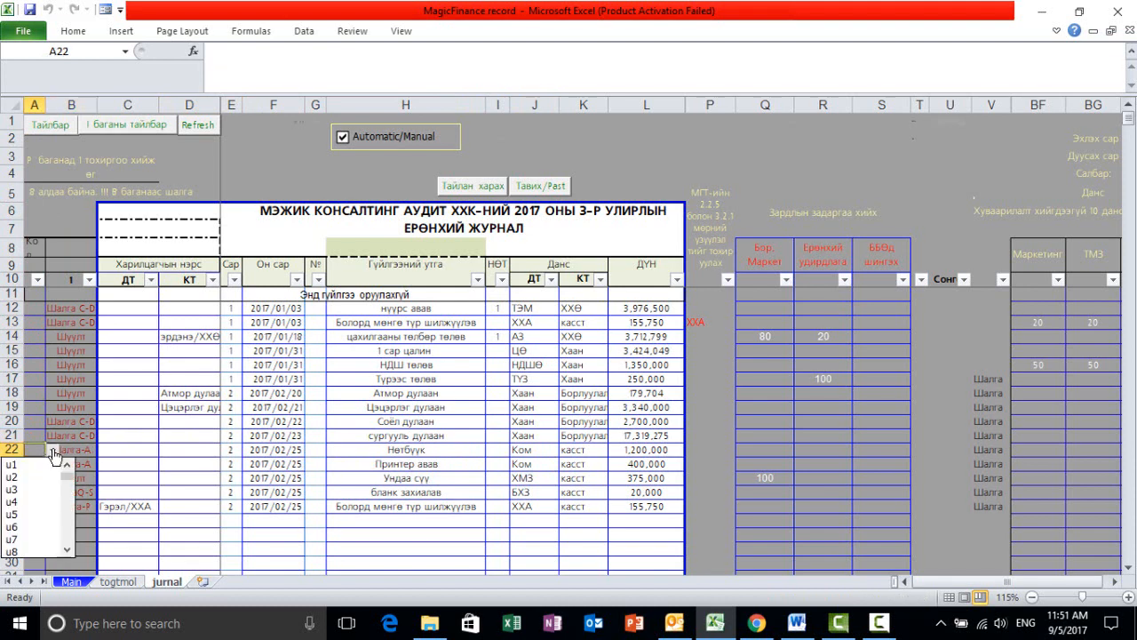
left_click(39, 469)
left_click(39, 469)
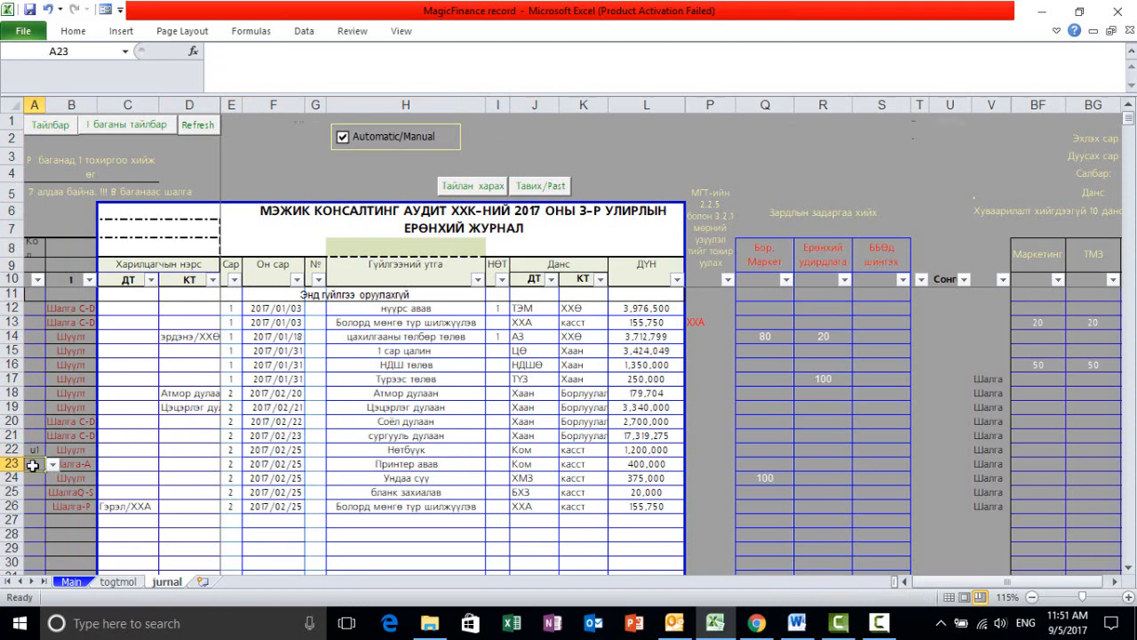
left_click(55, 464)
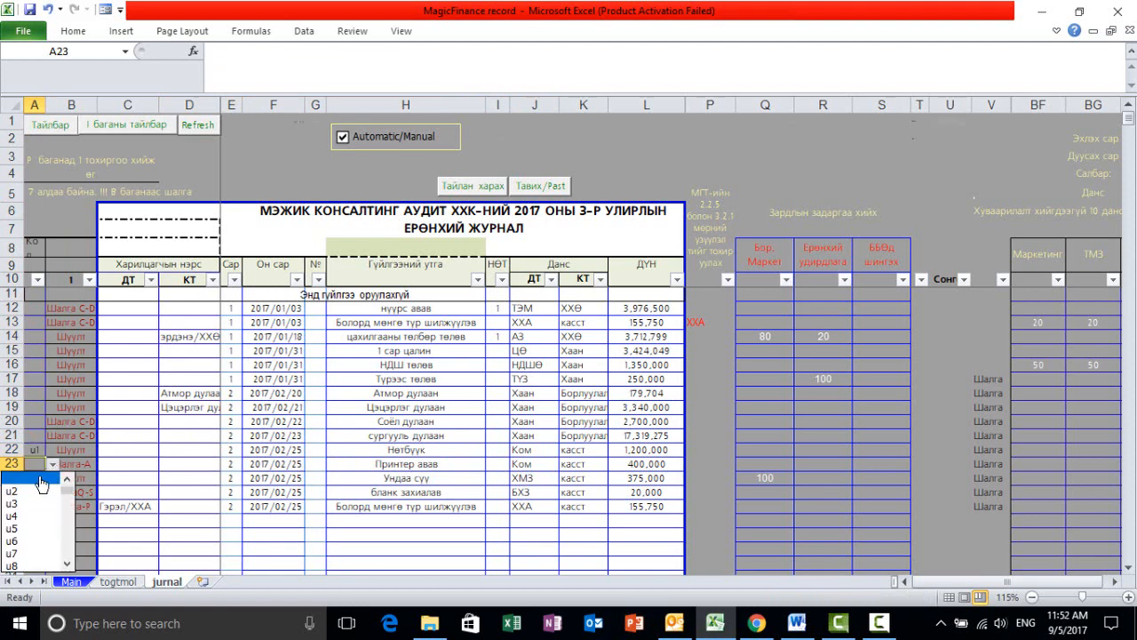
left_click(27, 490)
- Check the column B status and column A codes of the two asset entries in rows 22 and 23
left_click_drag(72, 449, 72, 464)
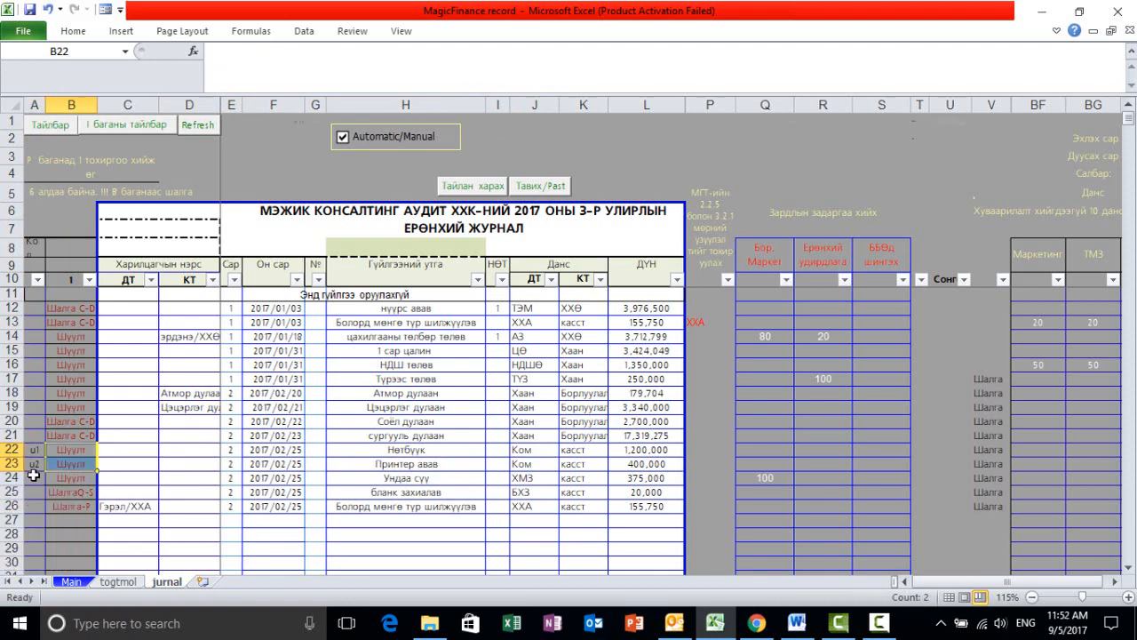
left_click(73, 476)
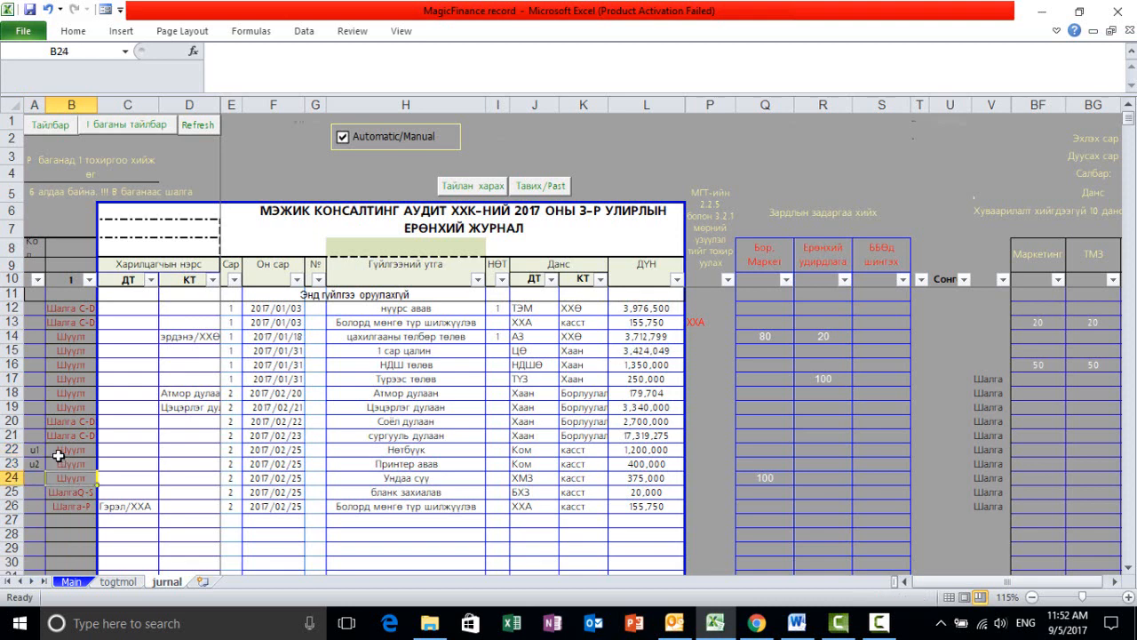
left_click(35, 104)
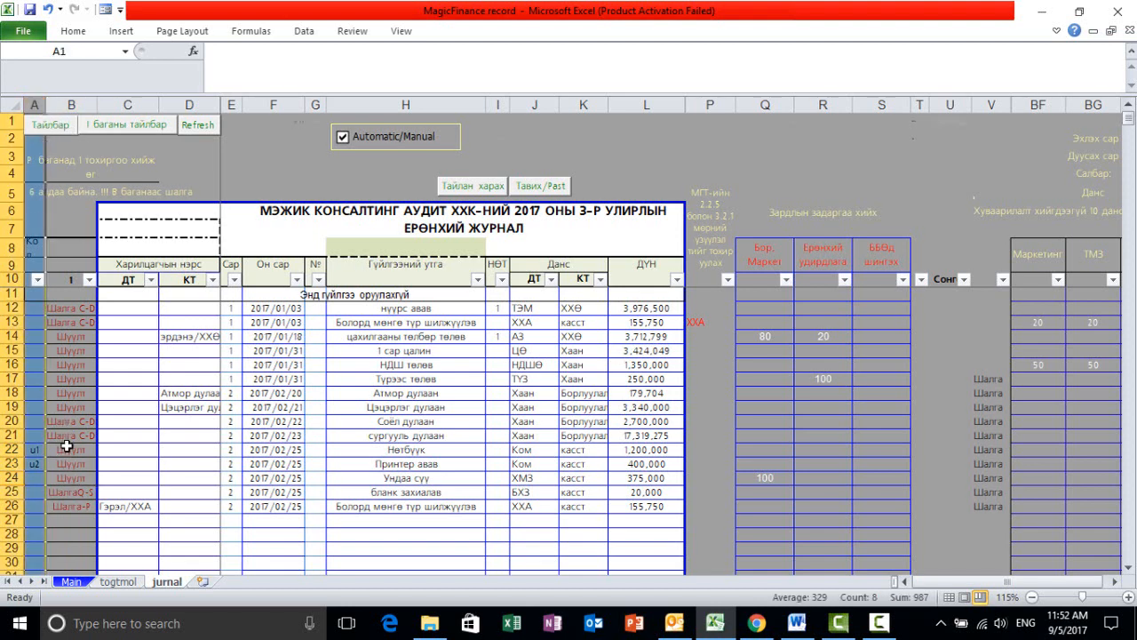
left_click_drag(66, 446, 68, 456)
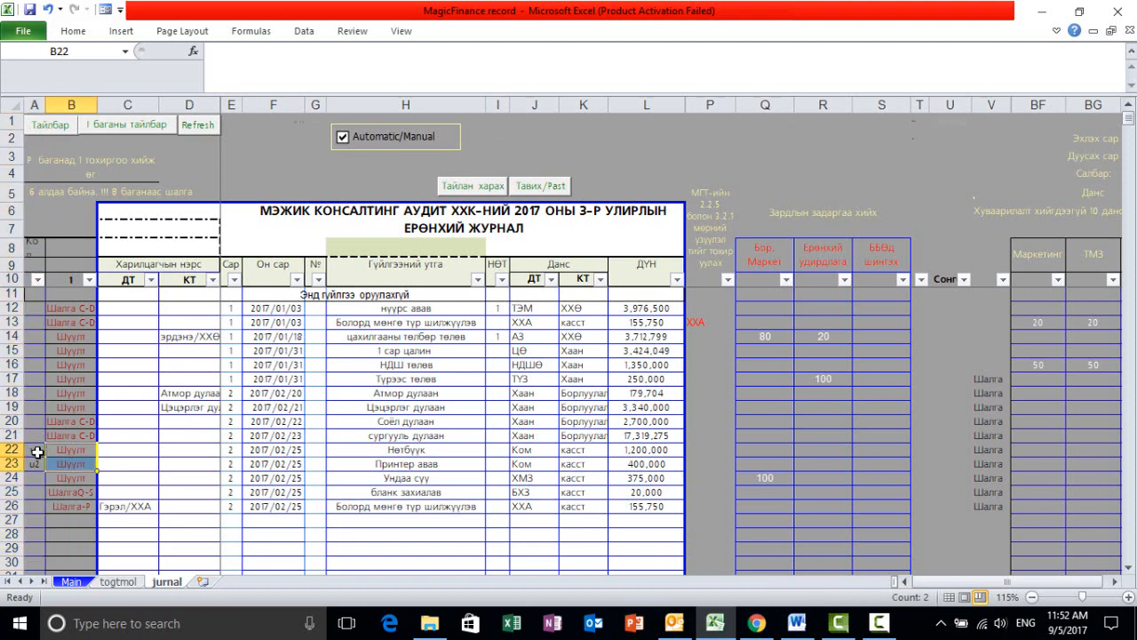
left_click_drag(34, 450, 35, 461)
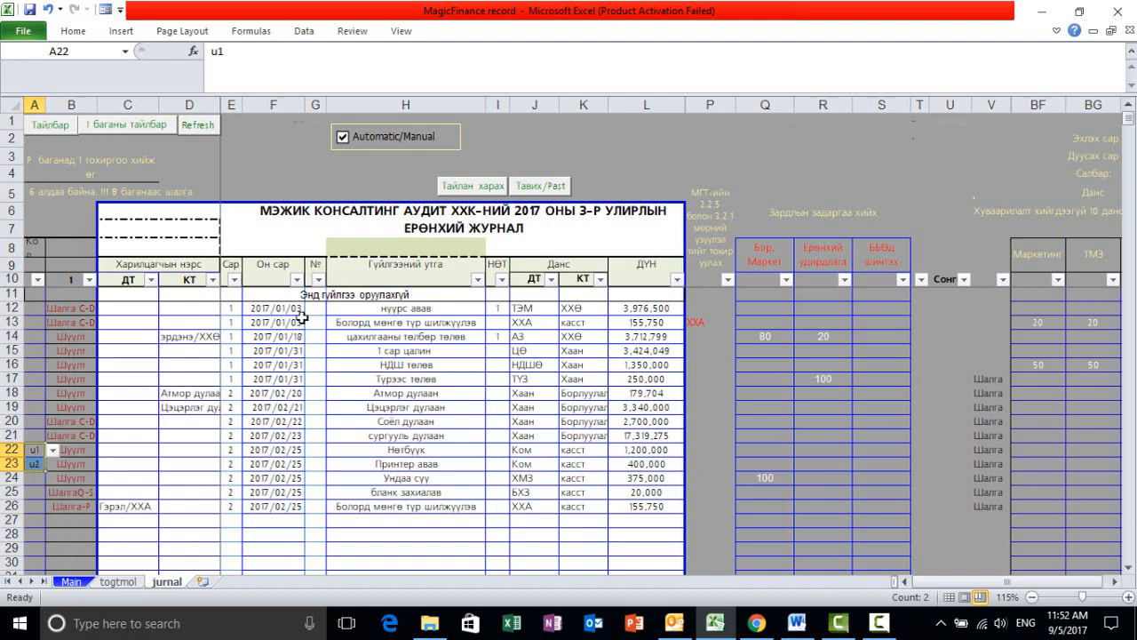
- Open the detailed fixed asset register (Үндсэн хөрөнгийн дэлгэрэнгүй бүртгэл) and go to its Хяналтын багана section at column BZ
left_click(458, 186)
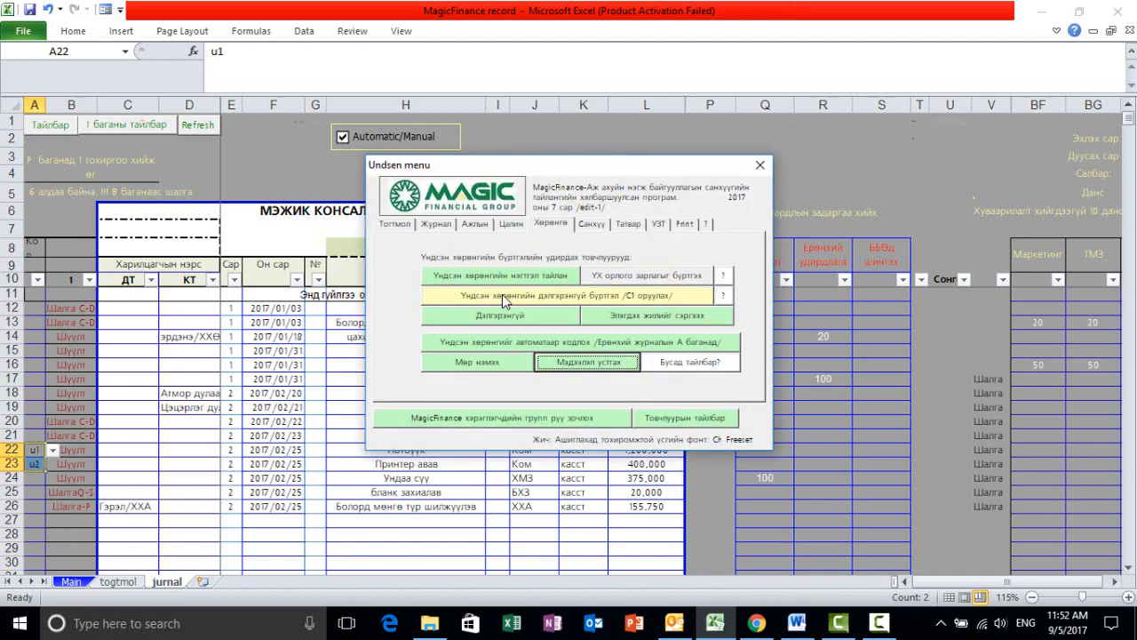
left_click(502, 294)
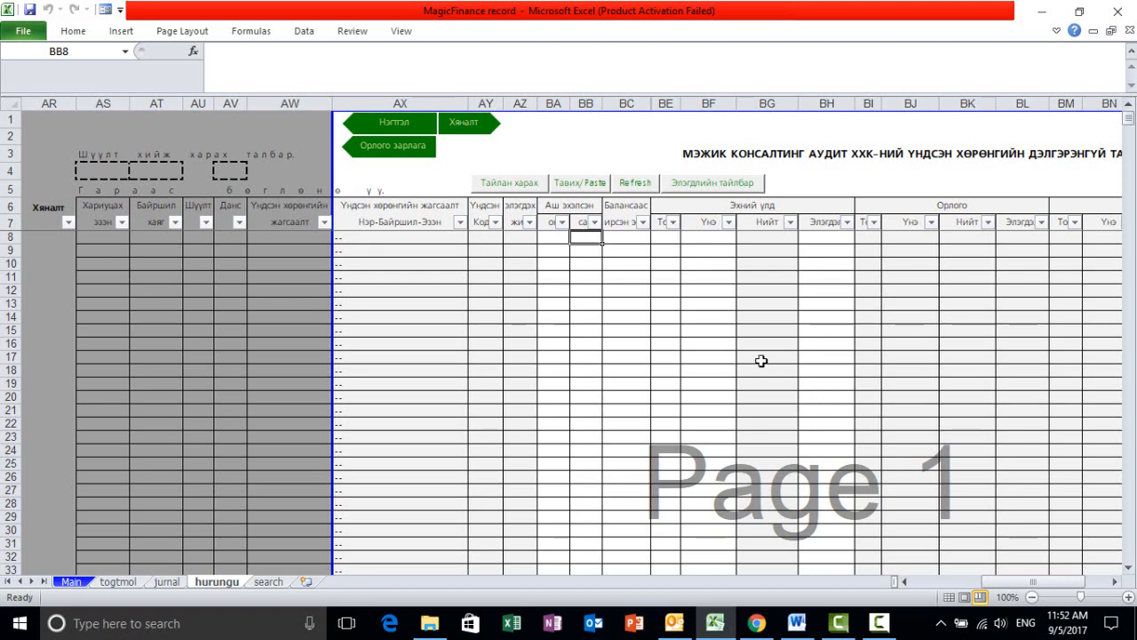
key("Right")
key("Right")
key("Right")
key("Right")
key("Right")
key("Right")
key("Right")
key("Right")
key("Right")
key("Right")
key("Right")
key("Right")
key("Right")
key("Right")
key("Right")
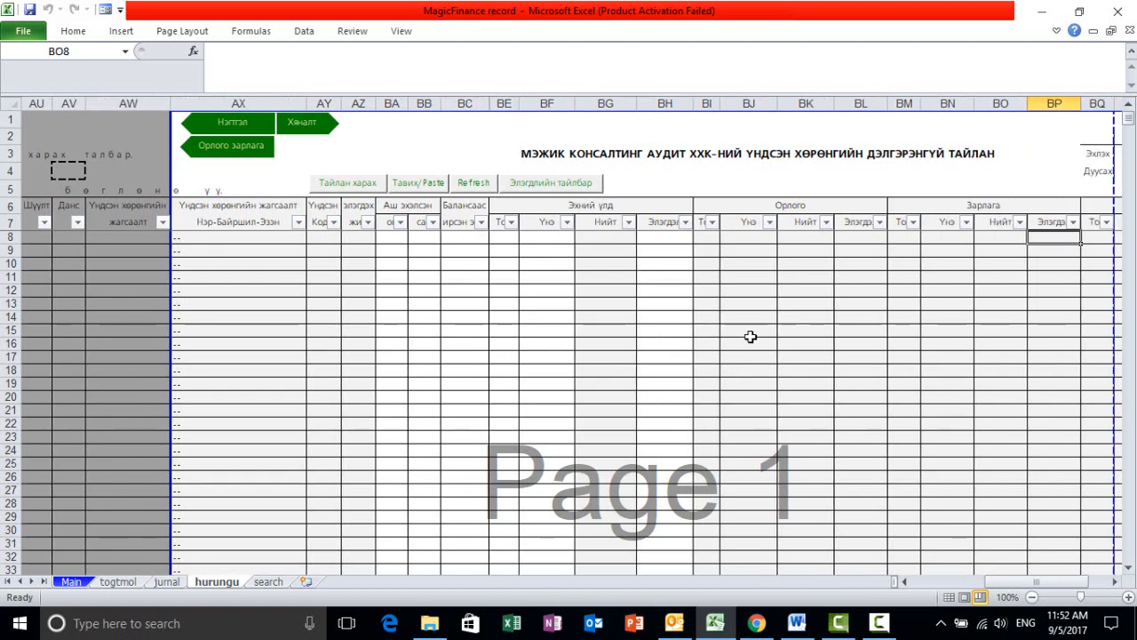
key("Right")
key("Right")
key("Right")
key("Right")
key("Right")
key("Right")
key("Right")
key("Right")
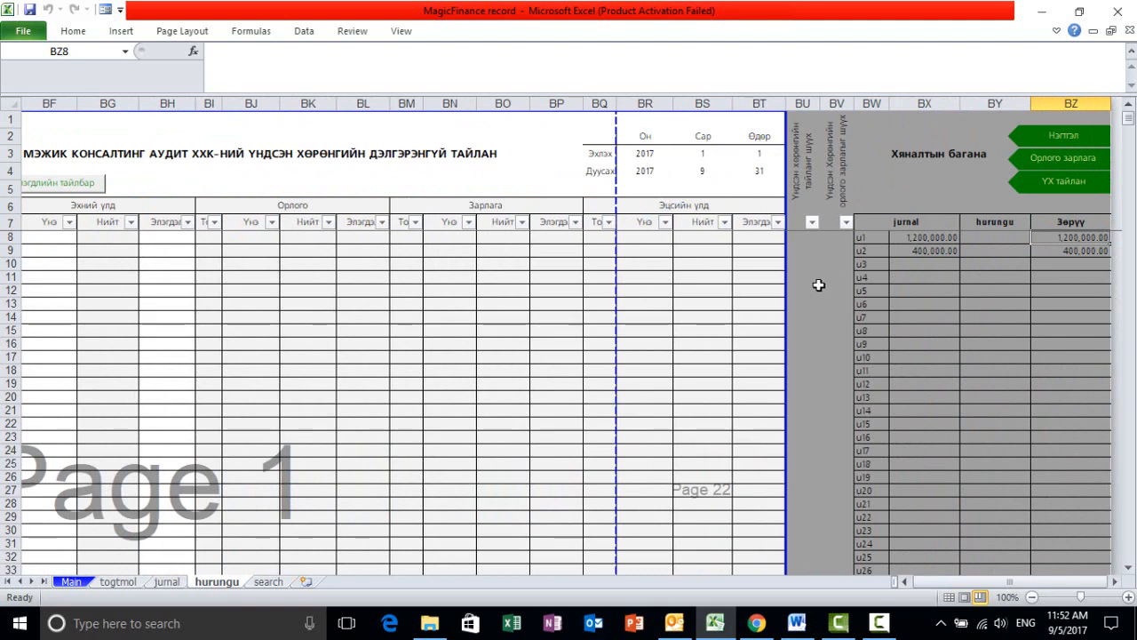
- Compare the jurnal, hurungu and Зөрүү control columns for asset codes u1 and u2
left_click_drag(933, 103, 1057, 103)
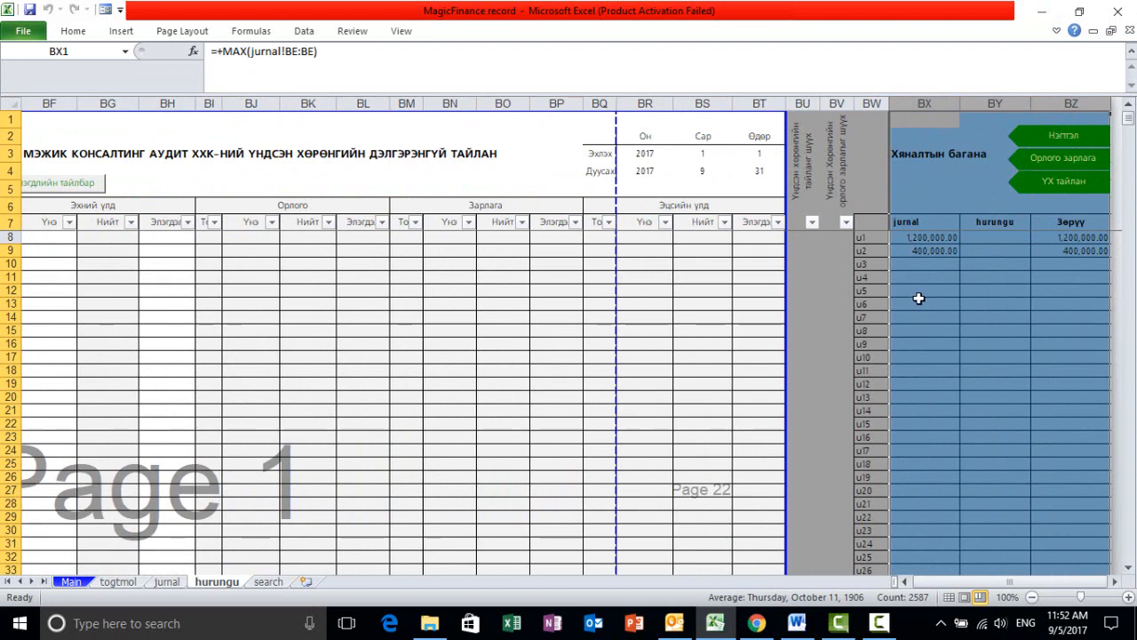
left_click(920, 104)
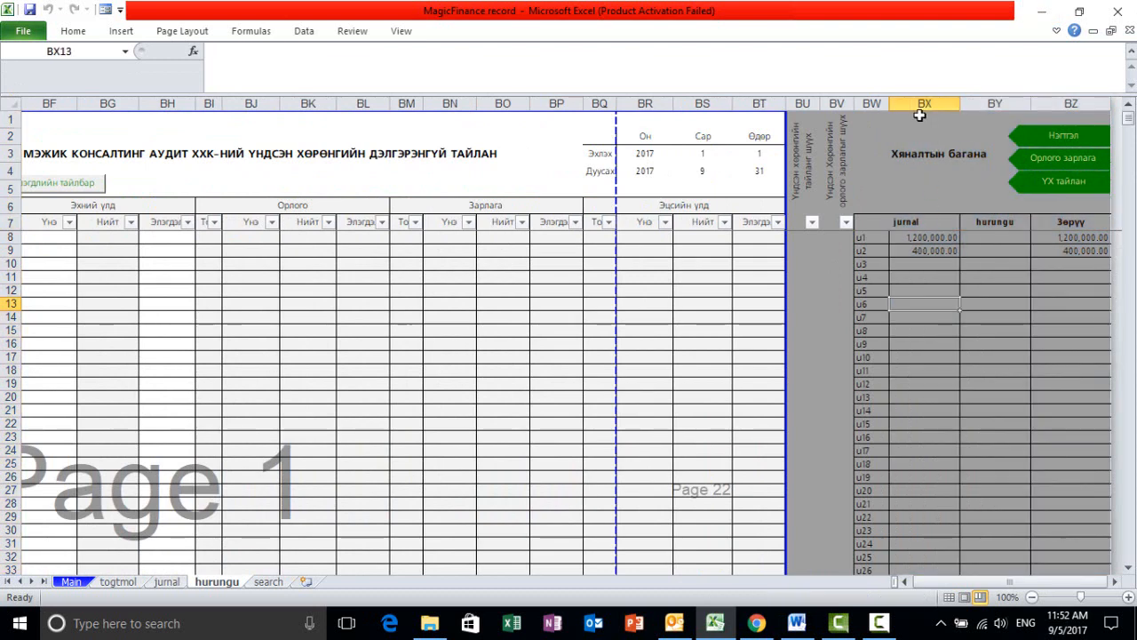
left_click(930, 238)
mouse_move(929, 243)
left_mouse_down()
mouse_move(927, 253)
mouse_move(868, 240)
mouse_move(887, 255)
mouse_move(944, 250)
mouse_move(919, 237)
mouse_move(926, 250)
left_mouse_up()
left_click(933, 296)
left_click(931, 279)
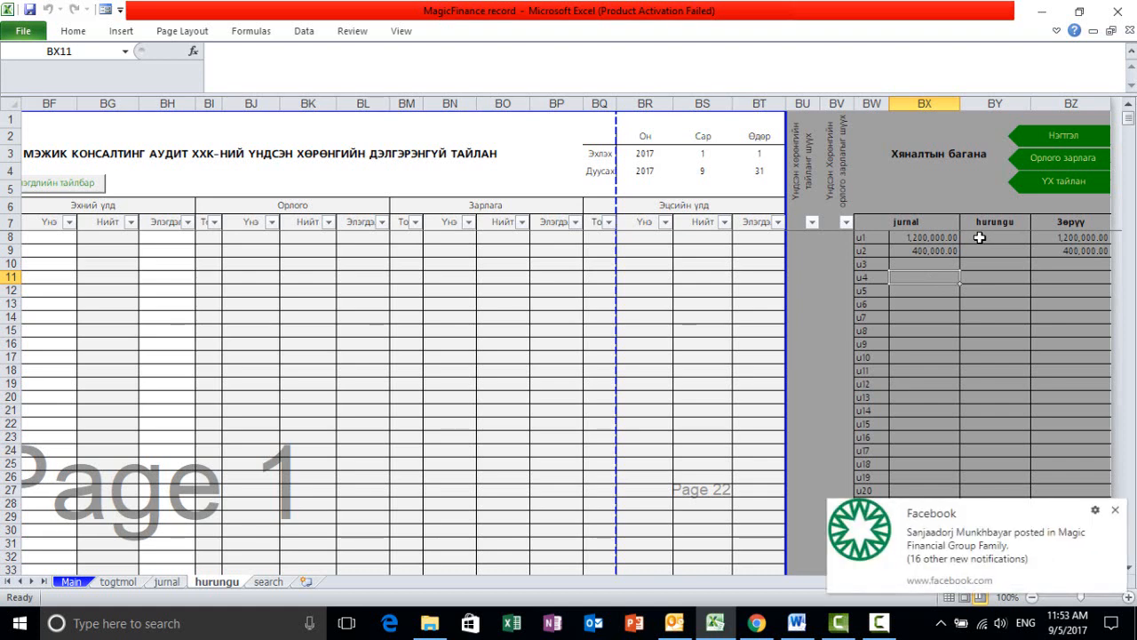
left_click(979, 237)
left_click(1071, 103)
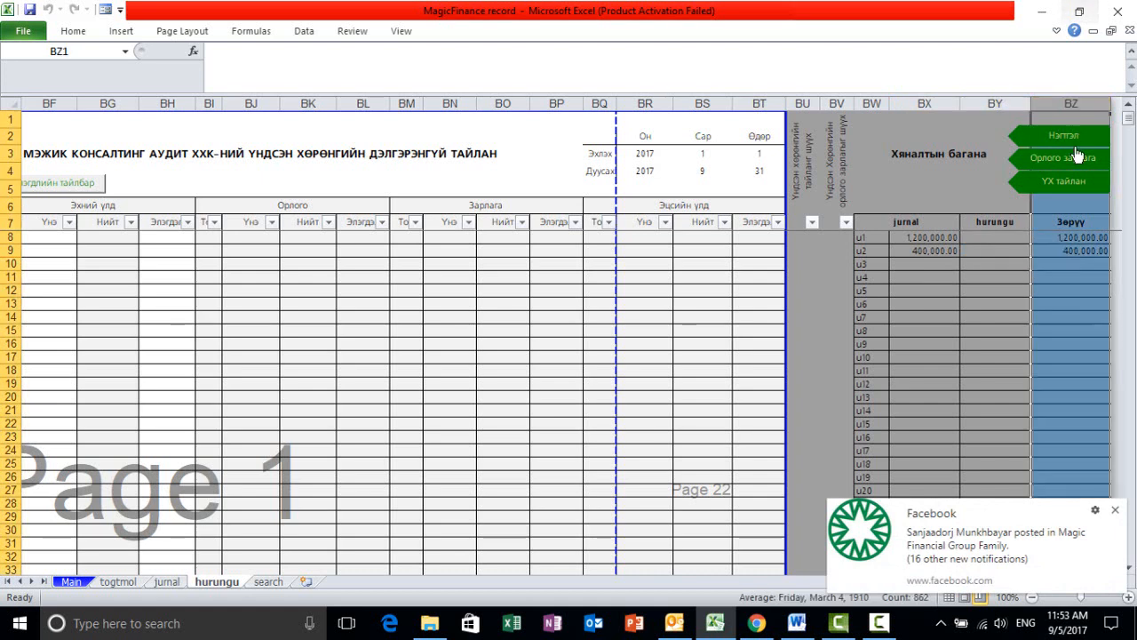
left_click(1095, 289)
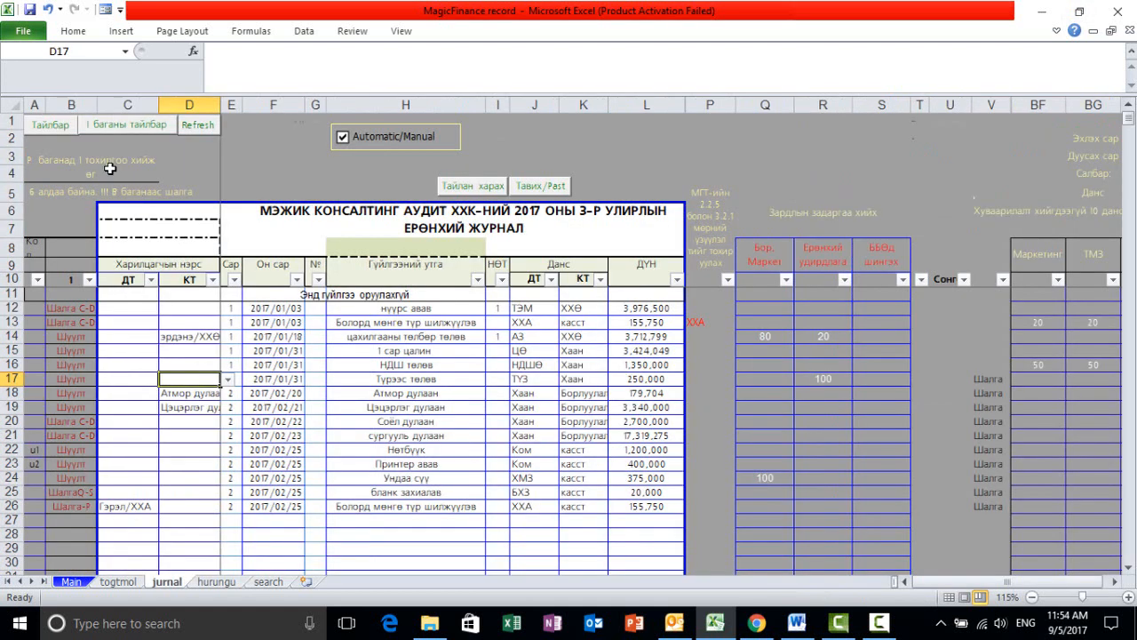
- Examine the Шалга C-D flags of journal rows 12 and 13 against their ДТ/КТ accounts and the counterparty columns C and D
left_click(75, 105)
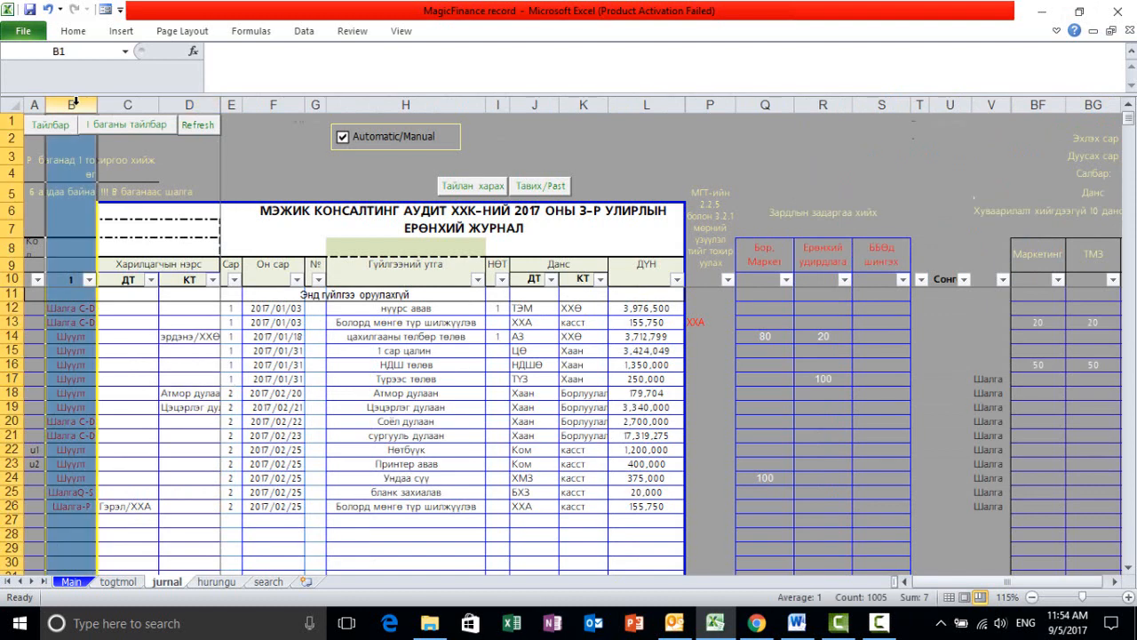
left_click(571, 309)
left_click(523, 324, "ctrl")
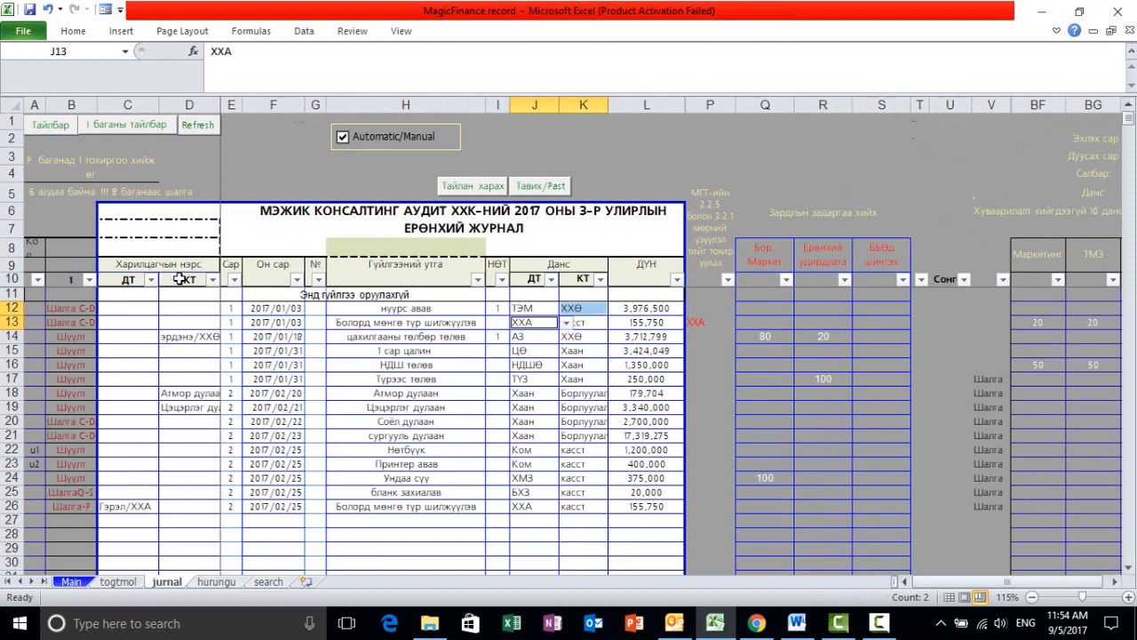
left_click_drag(133, 105, 187, 105)
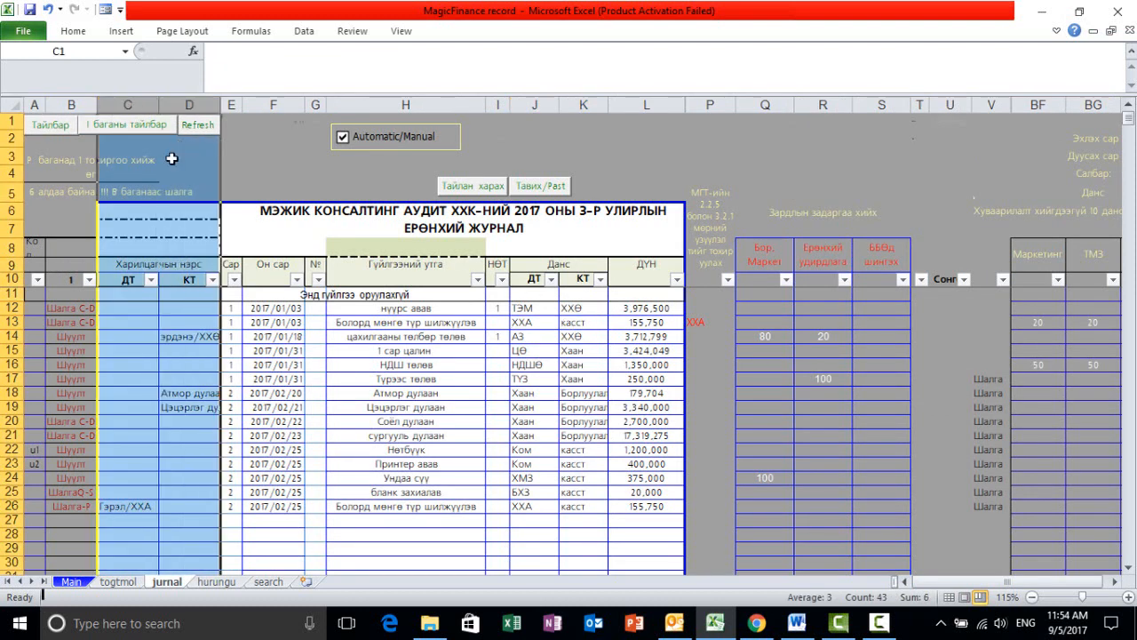
left_click(78, 306)
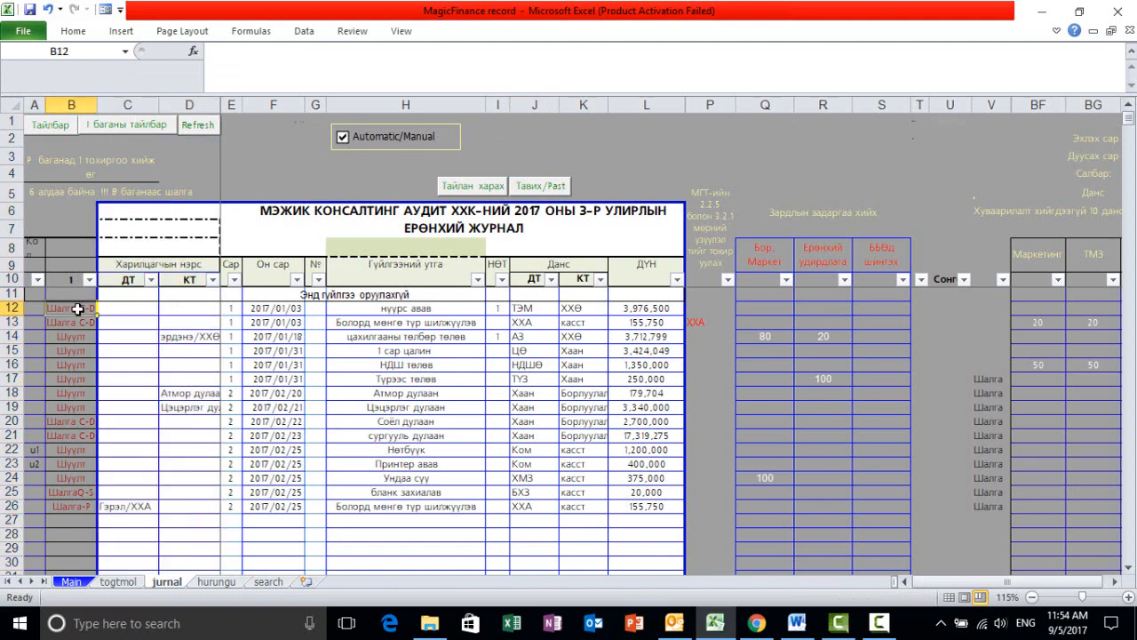
left_click(78, 322)
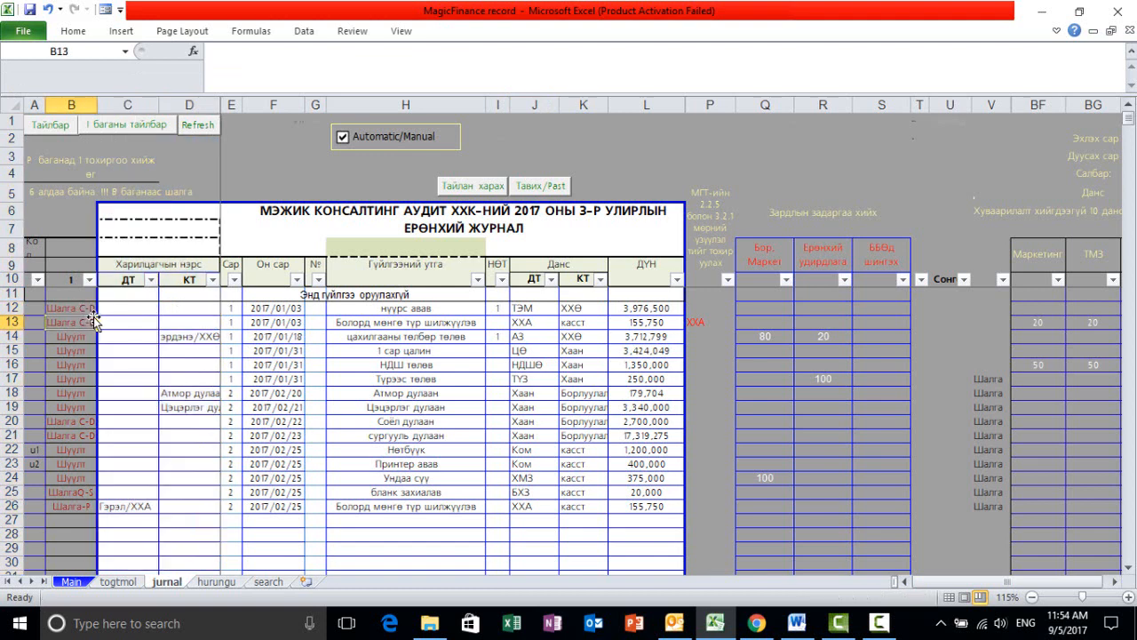
left_click(546, 407)
- Check the Борлуулалтын тайлан хийх эсэх setting on the togtmol sheet and compare it with the sales entries in journal rows 18 to 21
left_click(118, 581)
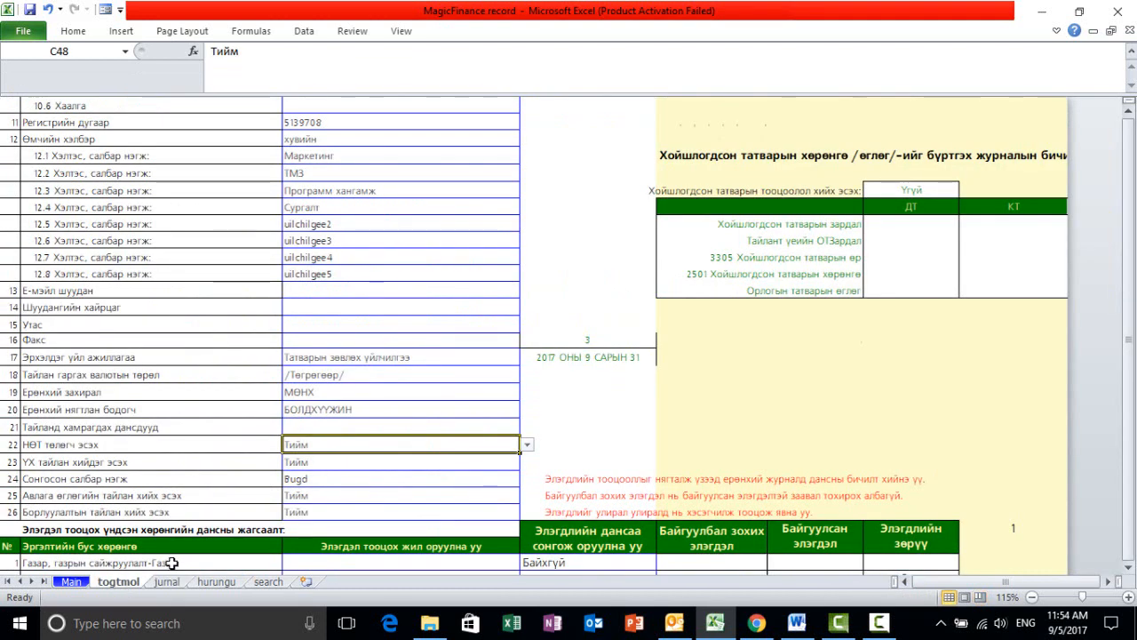
left_click(336, 511)
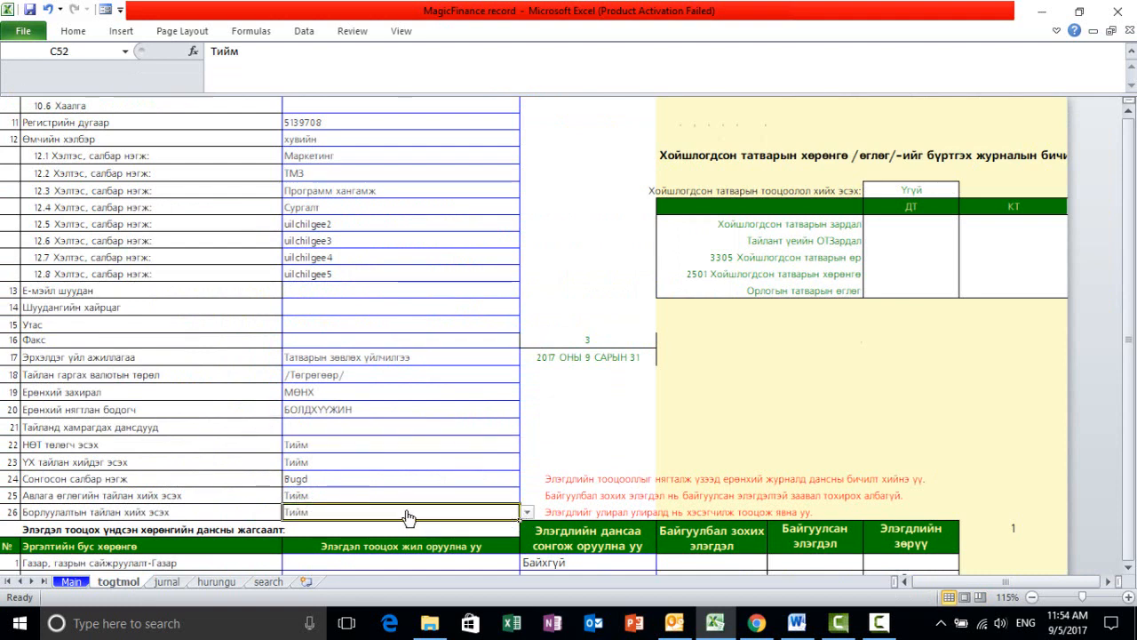
left_click(166, 582)
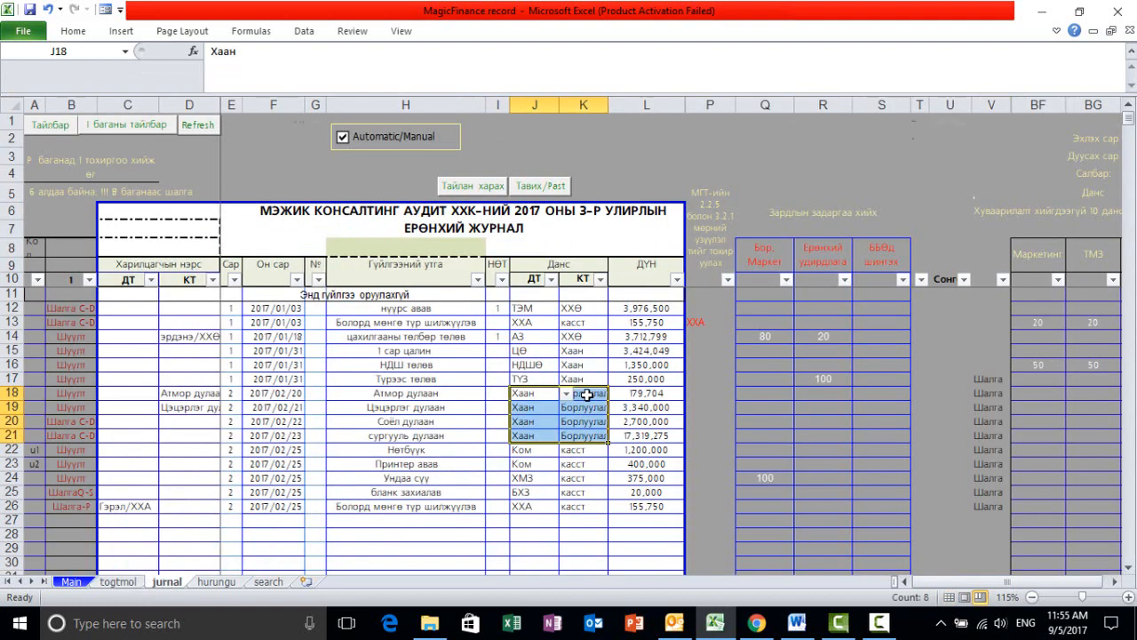
left_click(540, 407)
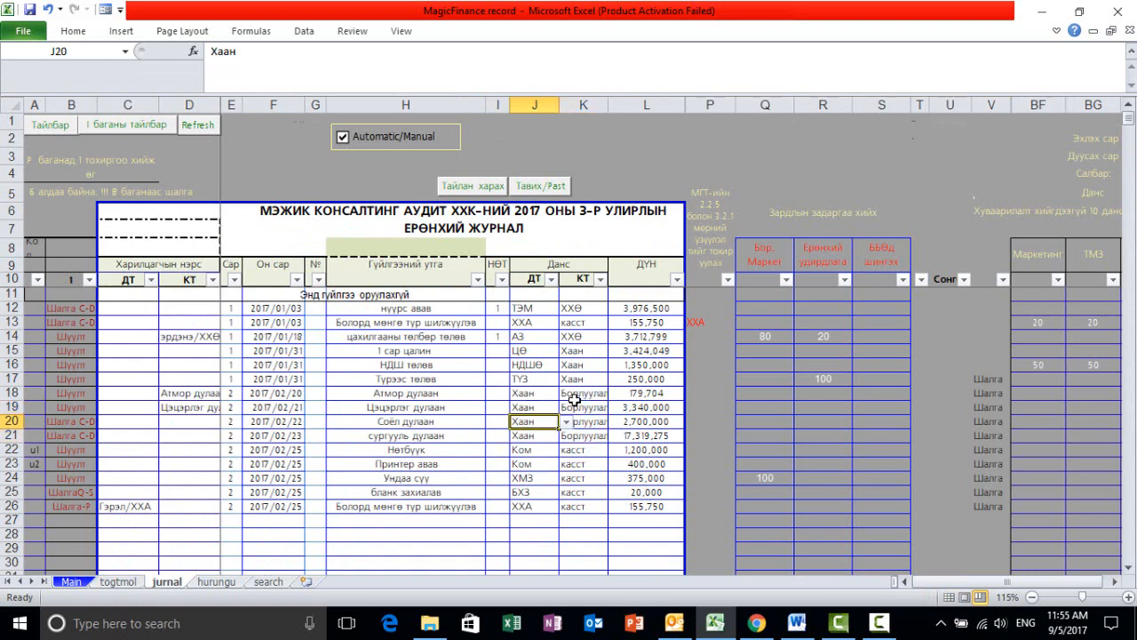
- Compare the accounts of sales rows 18 to 21 with their counterparty cells, and locate the Борлуулалтын тайлан report in the Undsen menu
left_click(583, 393)
left_click_drag(583, 393, 537, 422)
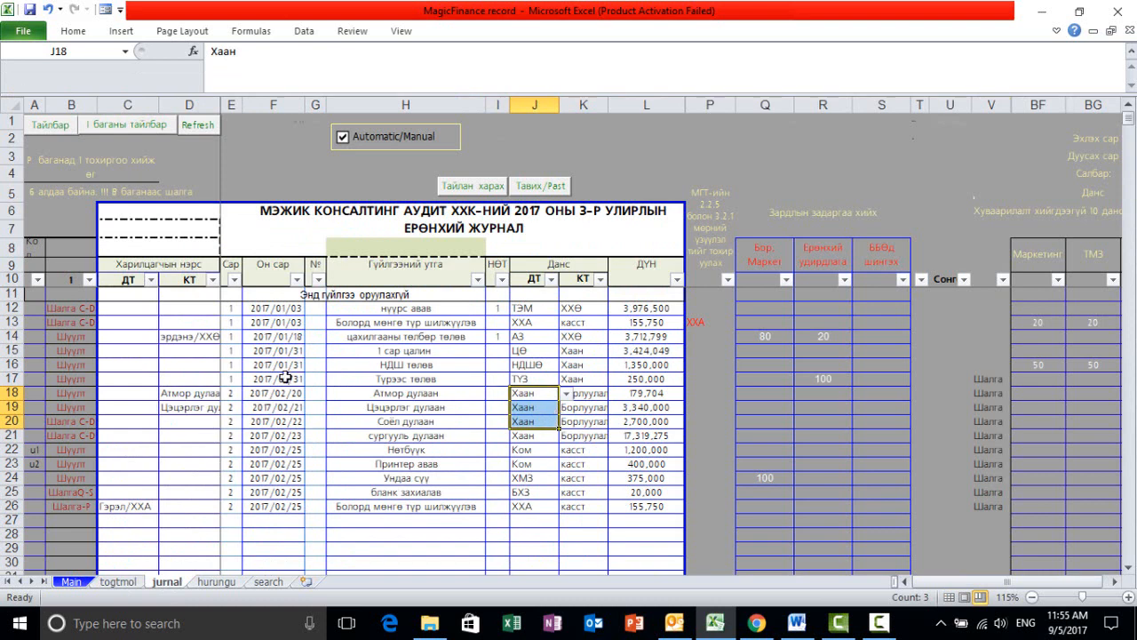
left_click_drag(81, 425, 80, 435)
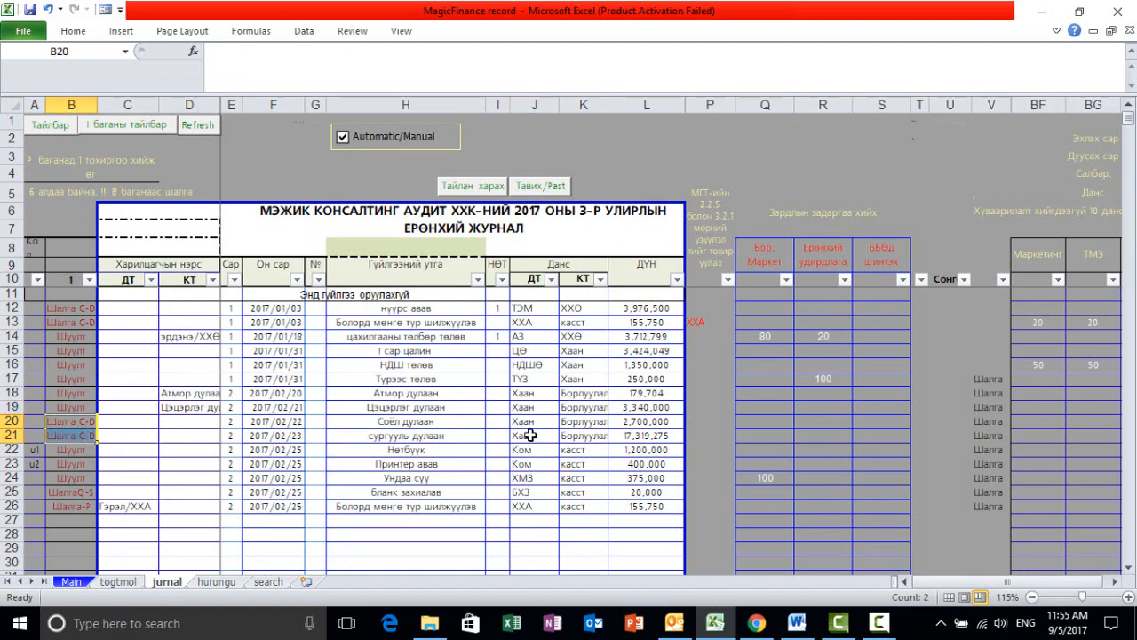
left_click_drag(536, 434, 572, 425)
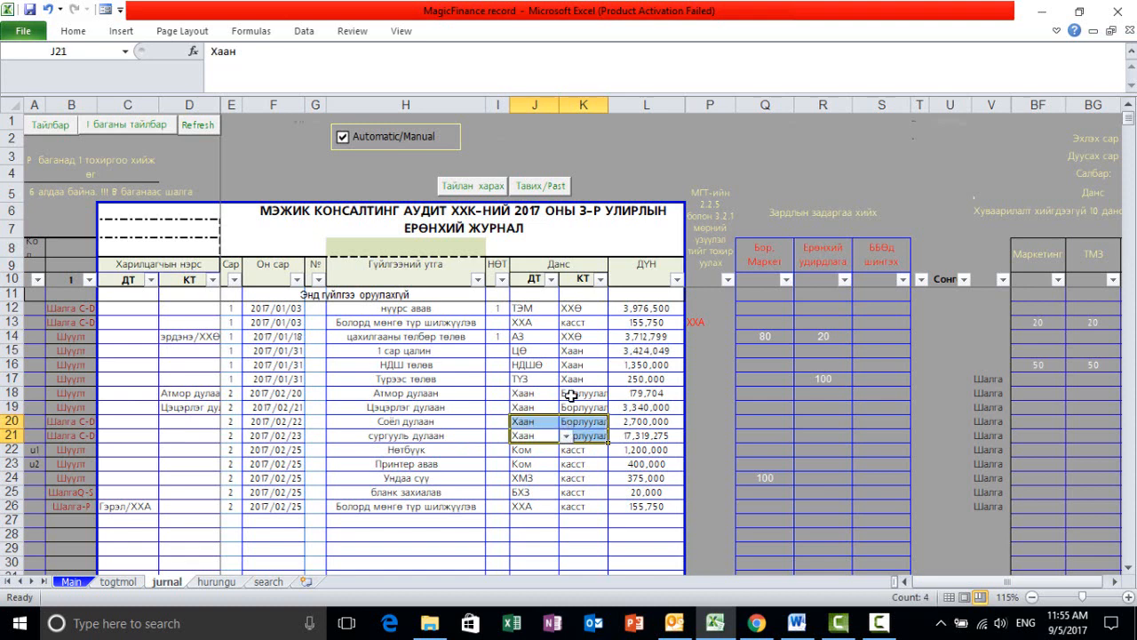
left_click(128, 428)
left_click_drag(129, 429, 187, 439)
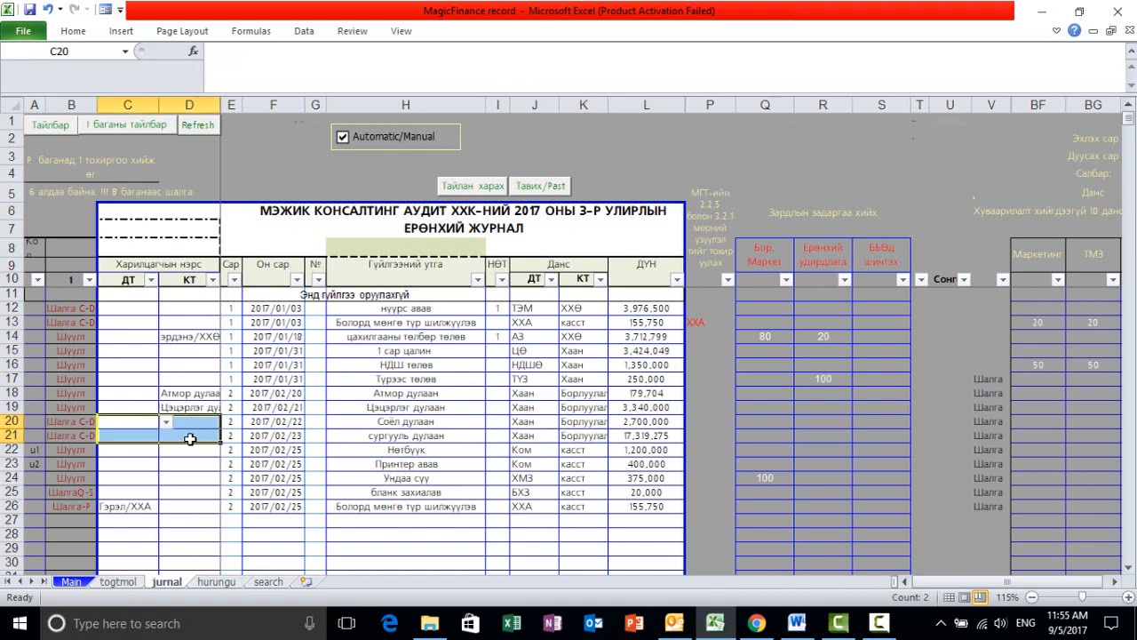
left_click(453, 186)
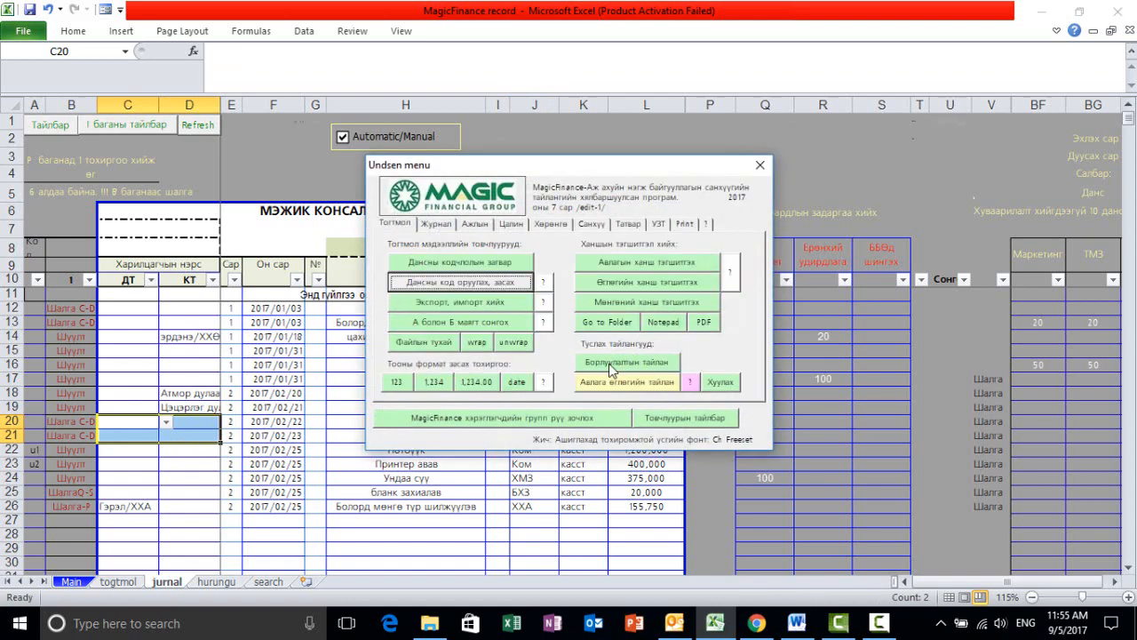
left_click(759, 164)
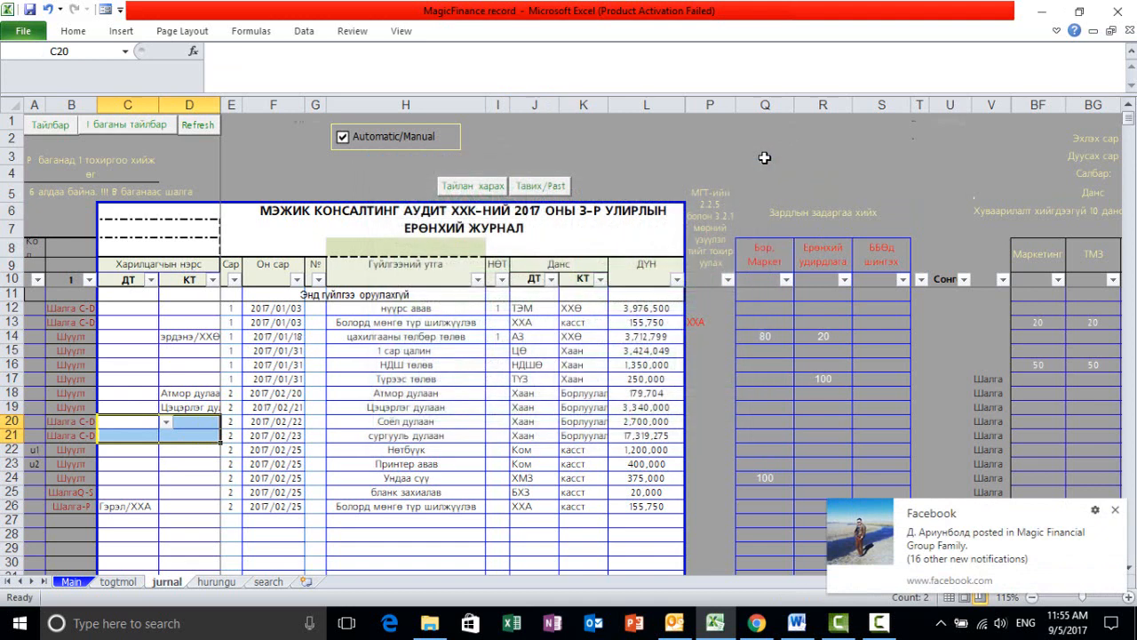
- Set the КТ counterparty to the Атмор дулаан sales entry in row 21 and сургууль дулаан/Борлуулалт in row 20
left_click(194, 435)
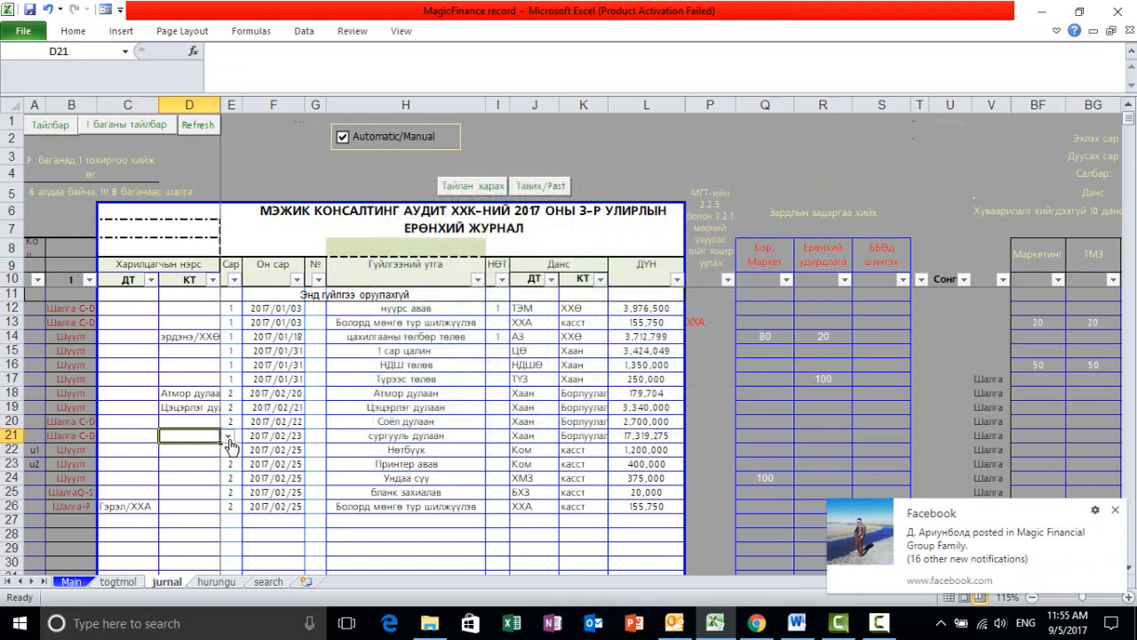
left_click(230, 436)
left_click(203, 463)
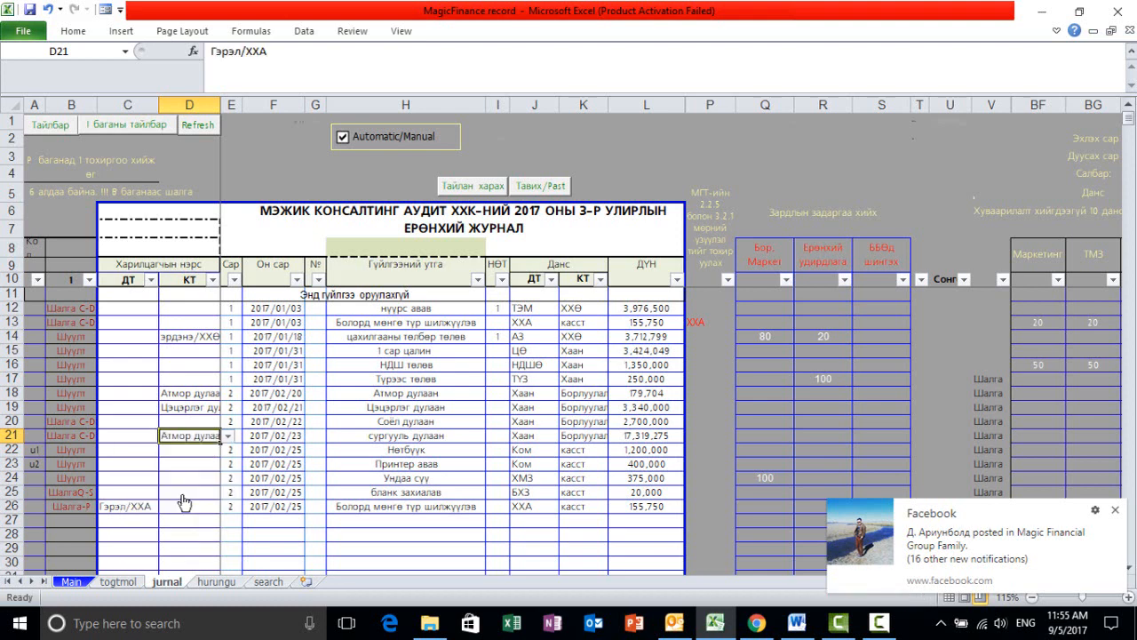
left_click(190, 421)
left_click(228, 422)
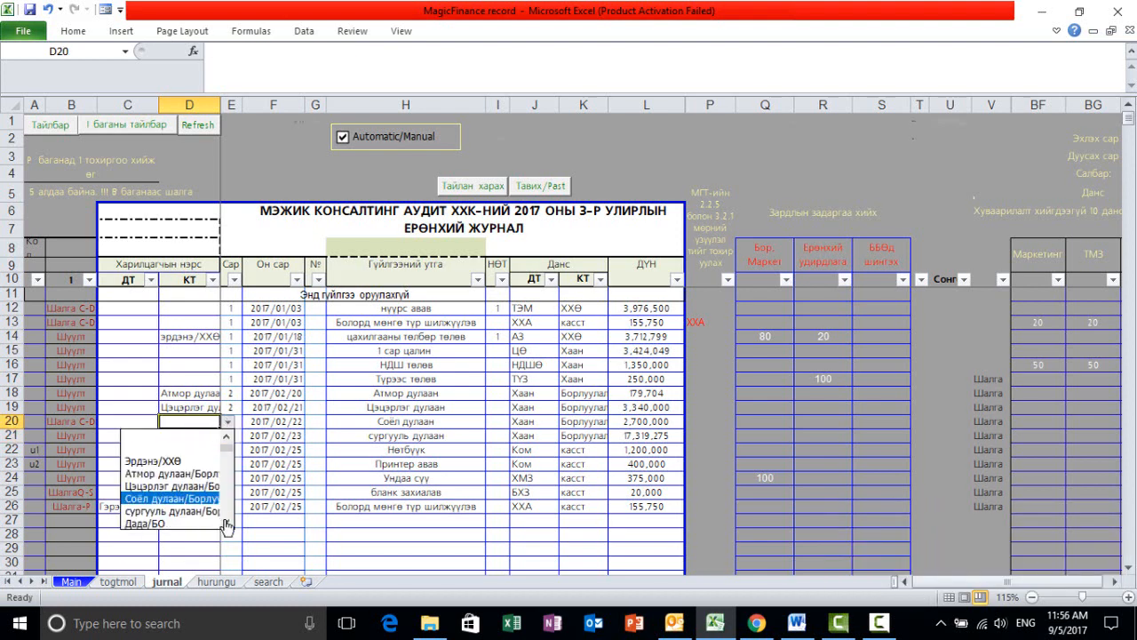
left_click(188, 512)
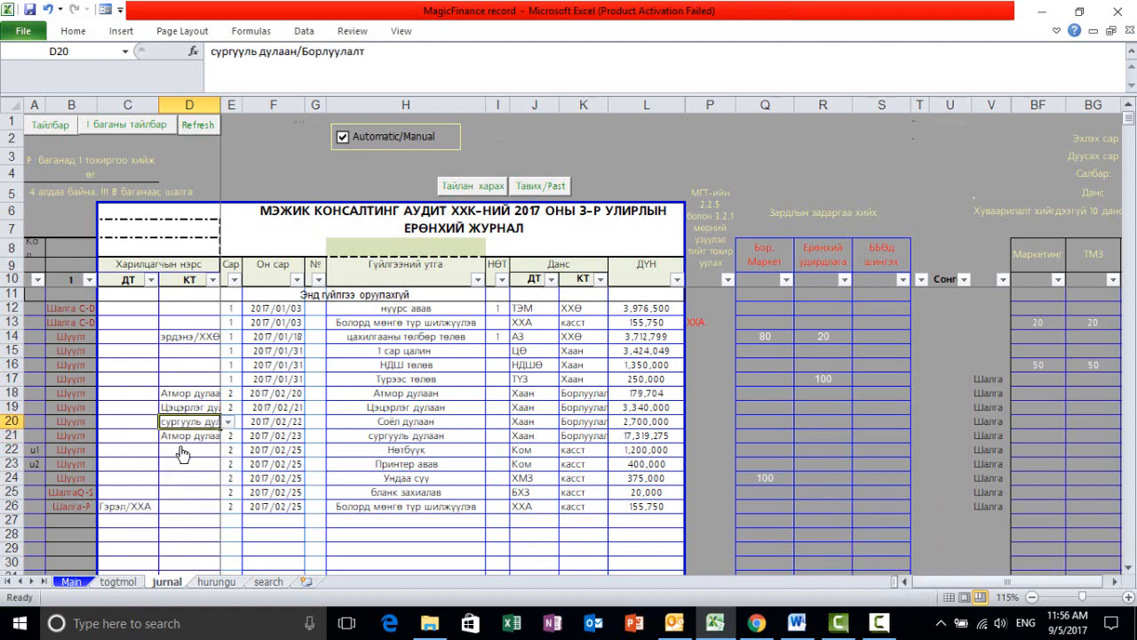
left_click(145, 406)
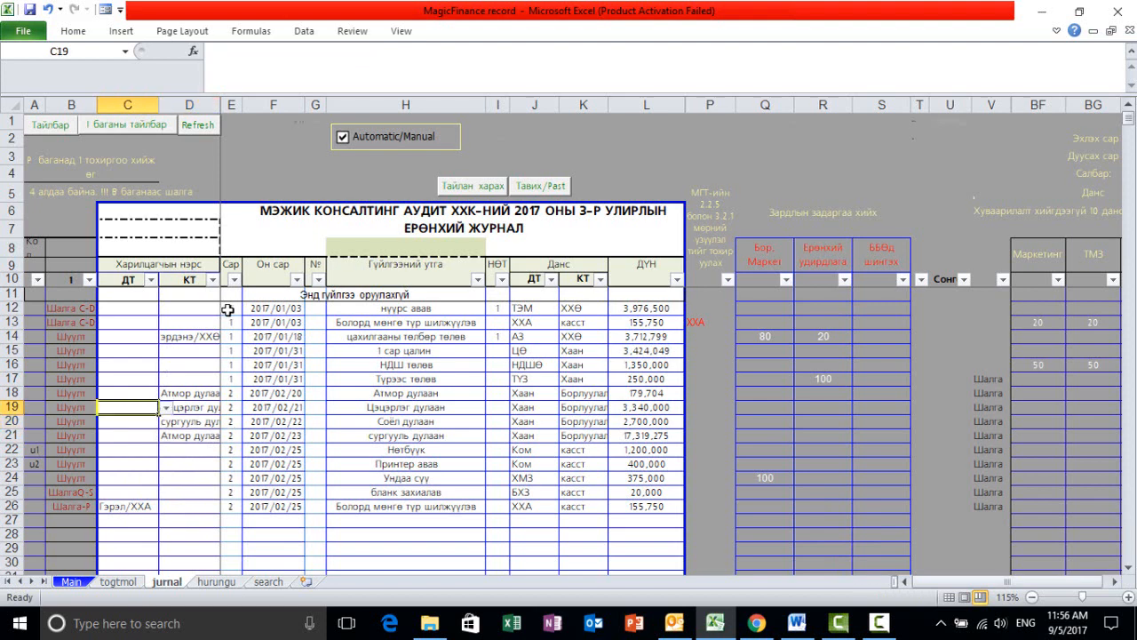
- Assign the ХХӨ counterparty to the КТ side of row 12 and the ХХА counterparty to the ДТ side of row 13
left_click(188, 308)
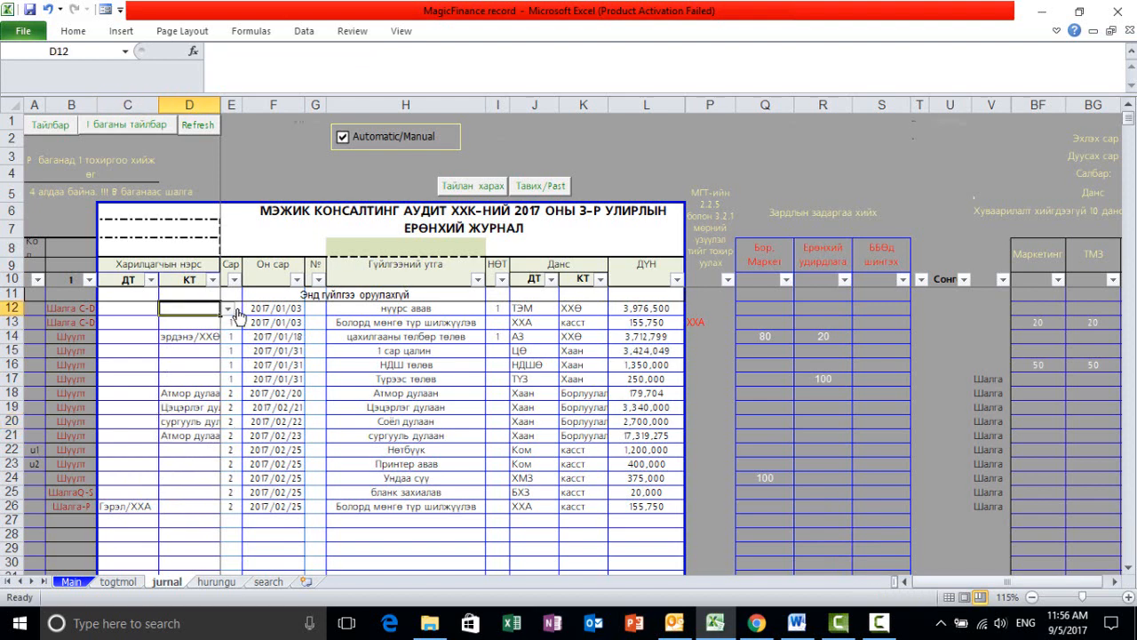
left_click(229, 311)
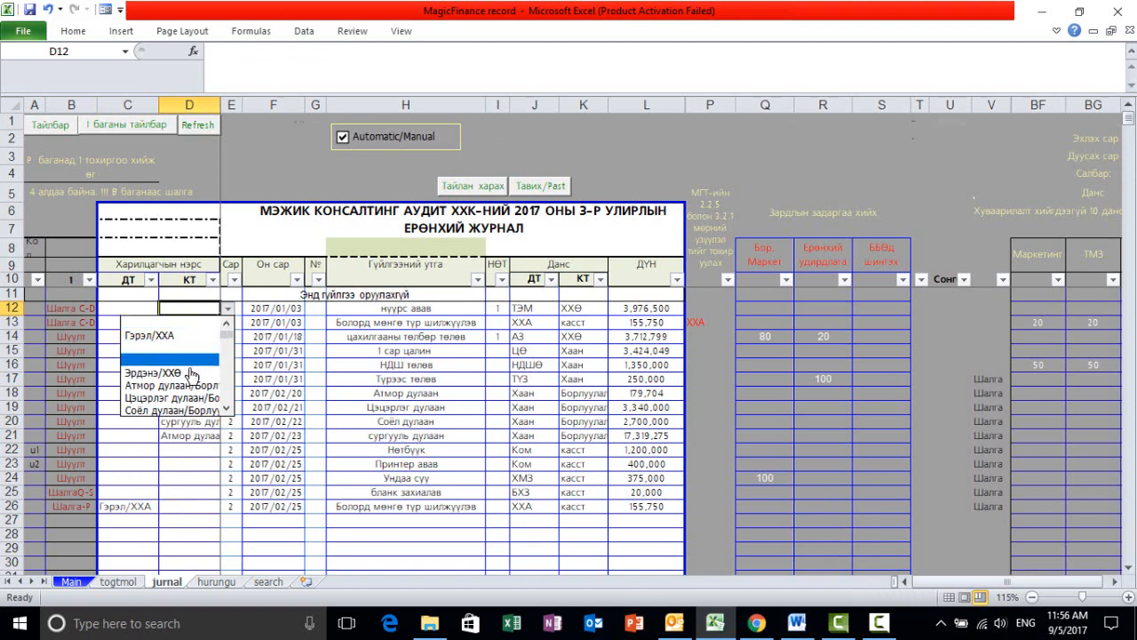
left_click(189, 374)
left_click(140, 322)
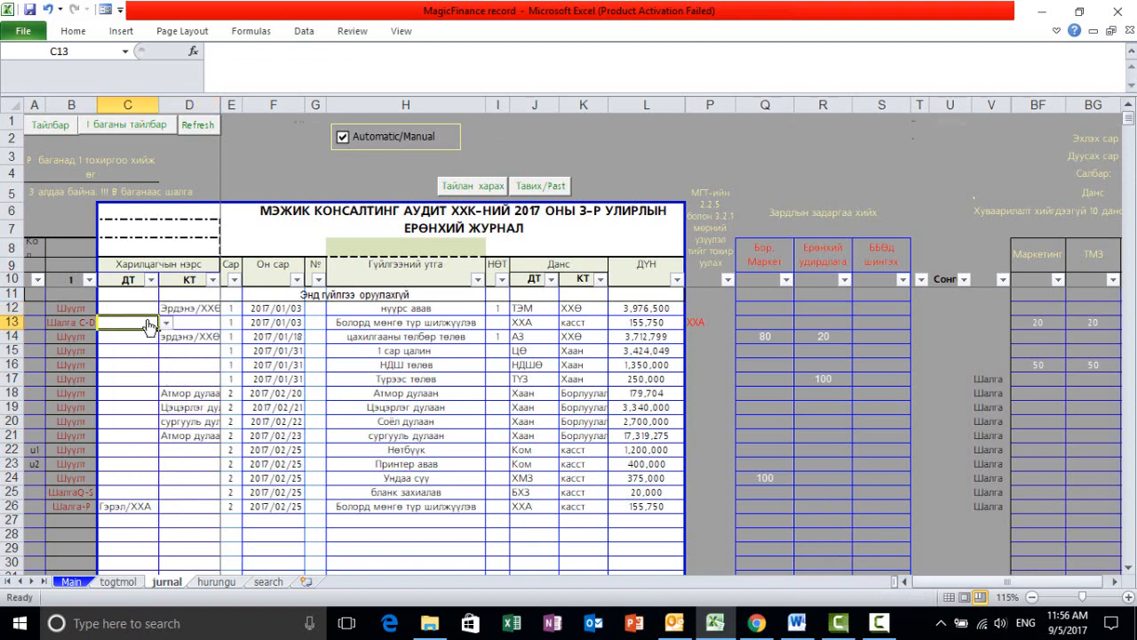
left_click(166, 322)
left_click(134, 375)
left_click(321, 489)
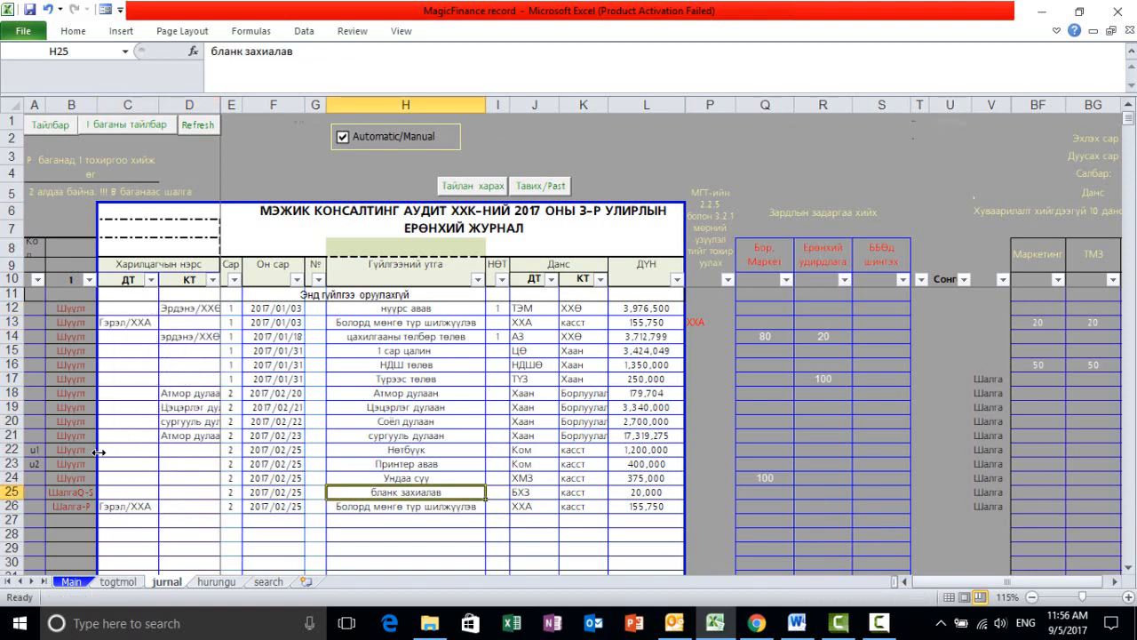
- Try clearing the fixed asset codes from journal rows 22 and 23
left_click(33, 452)
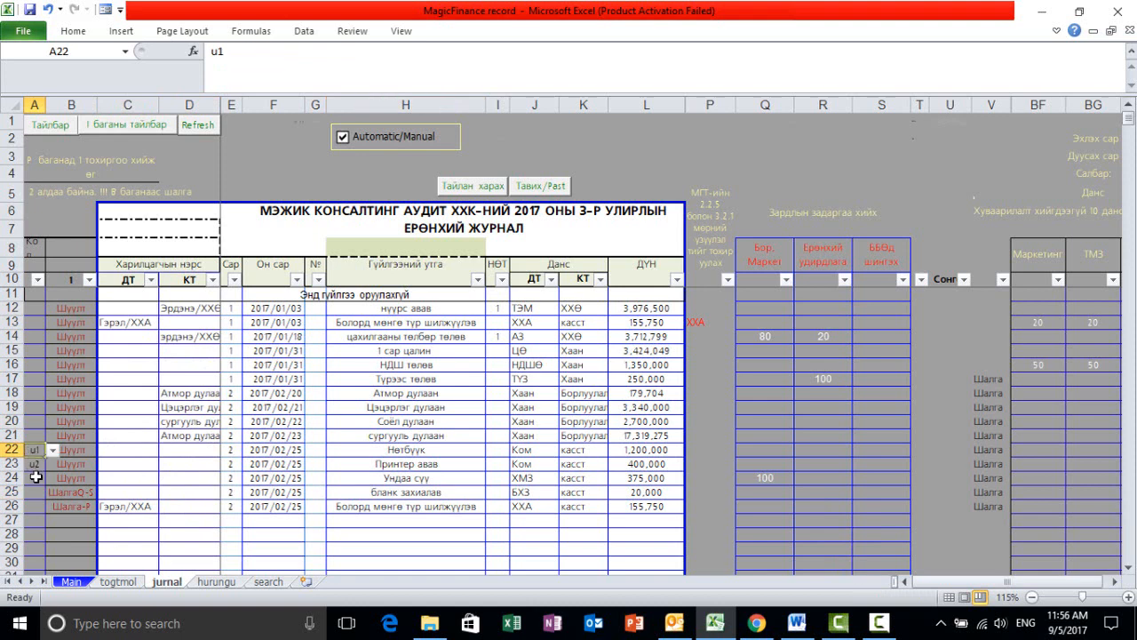
key("Delete")
left_click(36, 467)
key("Delete")
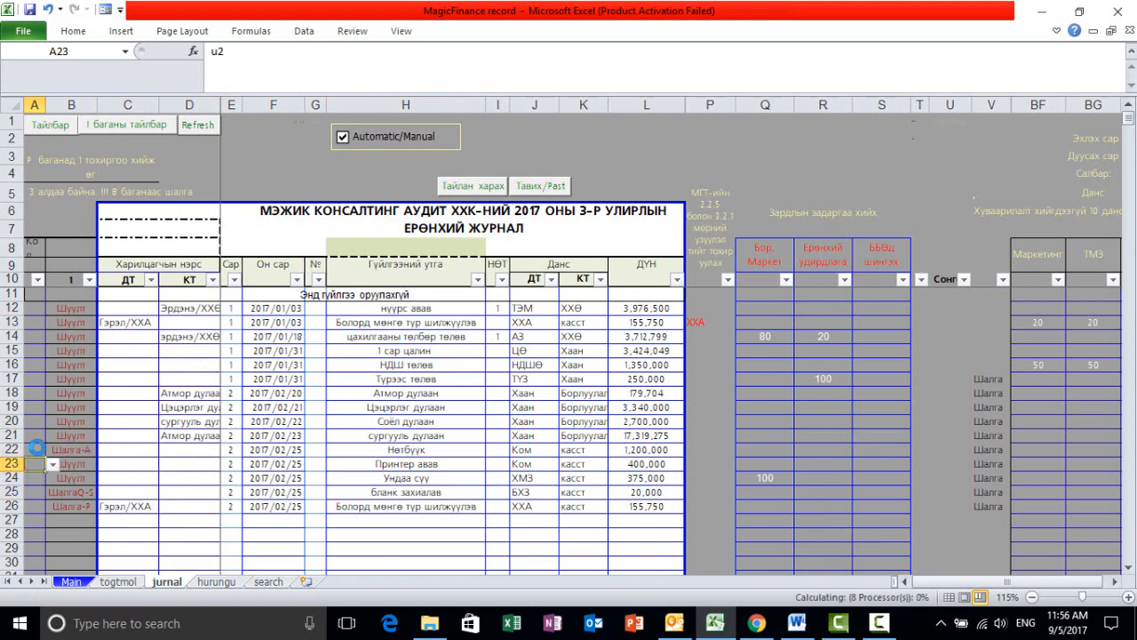
- Examine the check flags and ДТ accounts of expense rows 24 and 25 against the expense allocation columns Q to S
left_click_drag(533, 478, 537, 492)
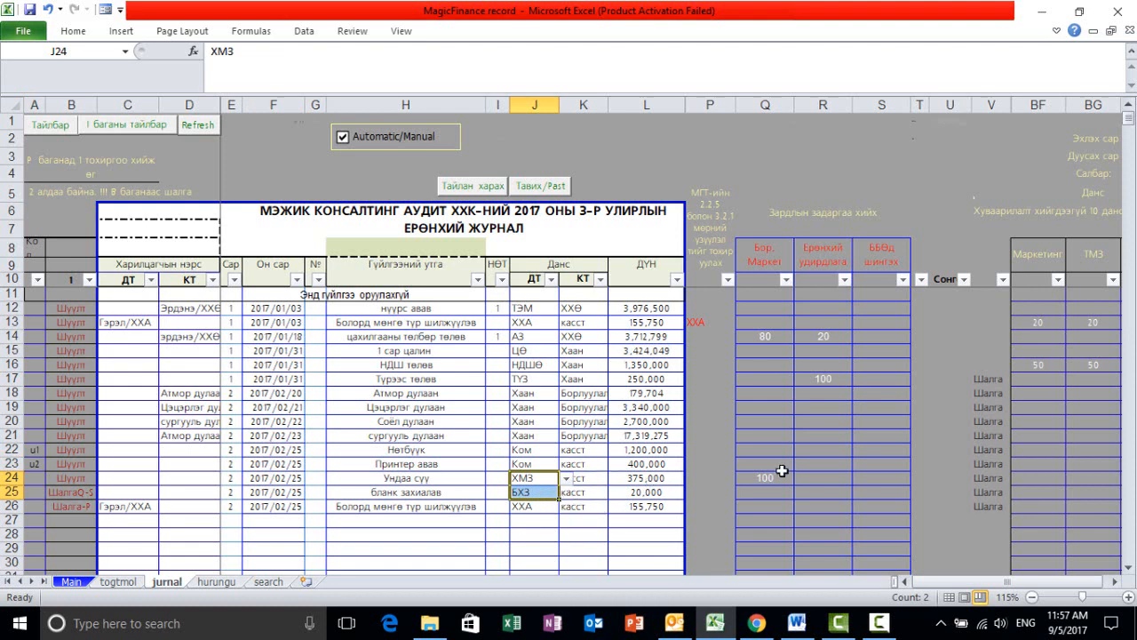
left_click_drag(762, 477, 625, 490)
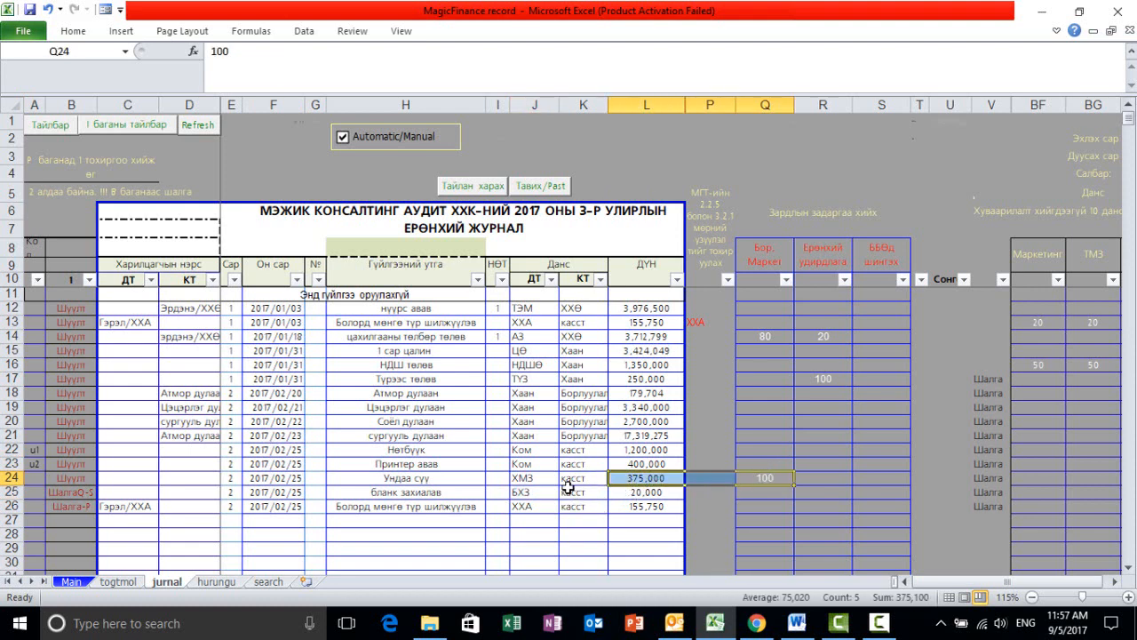
left_click(539, 491)
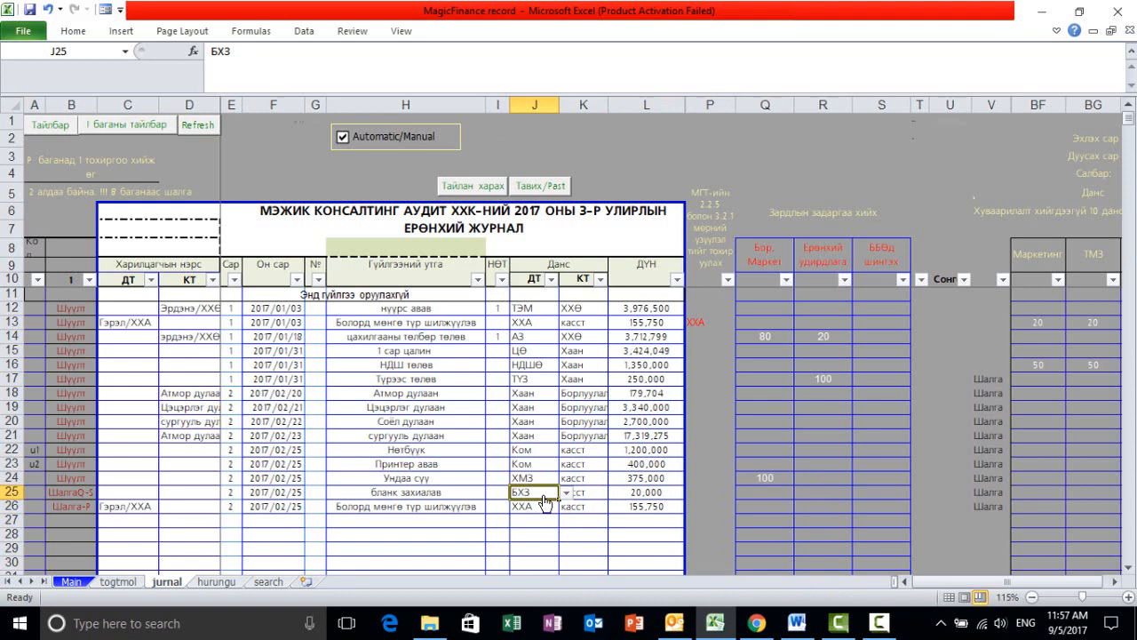
left_click(344, 491)
left_click(80, 491)
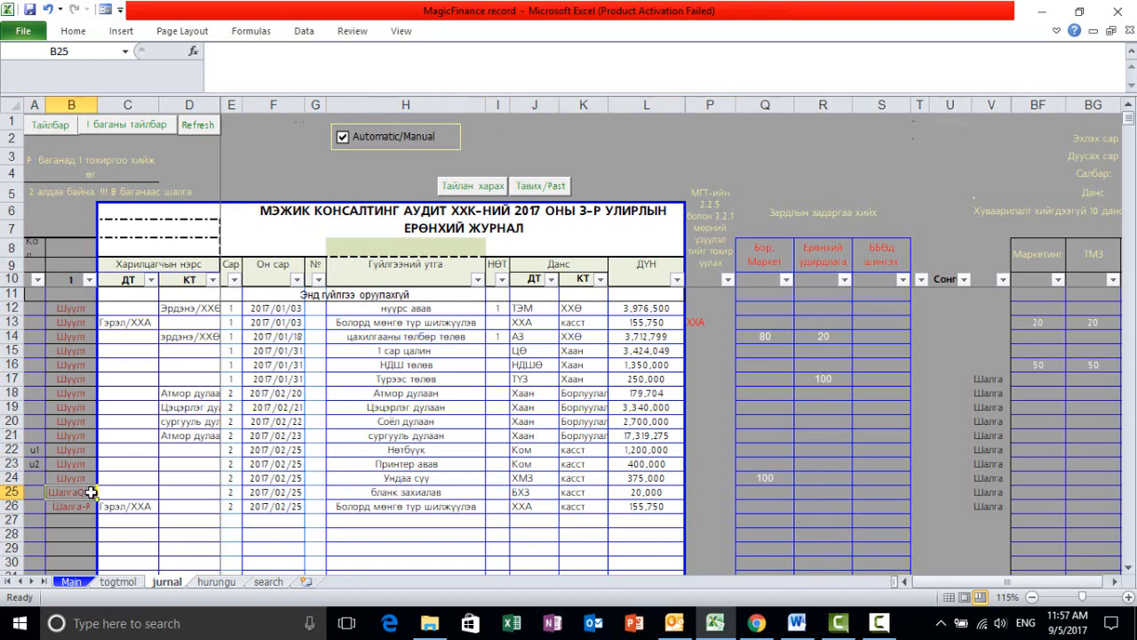
left_click_drag(765, 104, 882, 104)
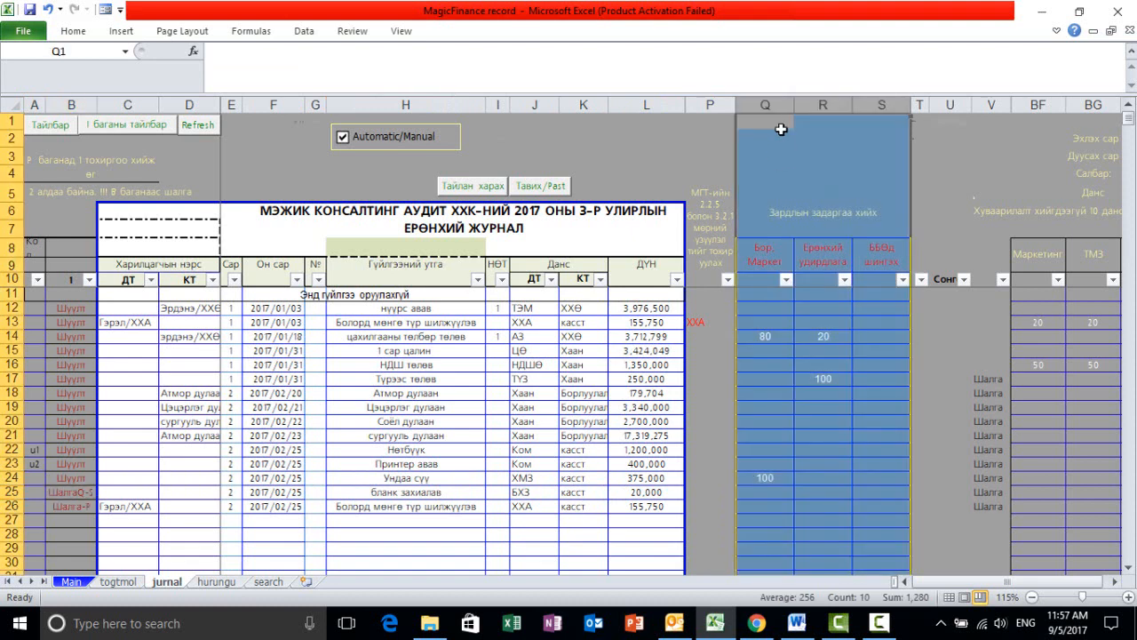
left_click(822, 480)
left_click(817, 493)
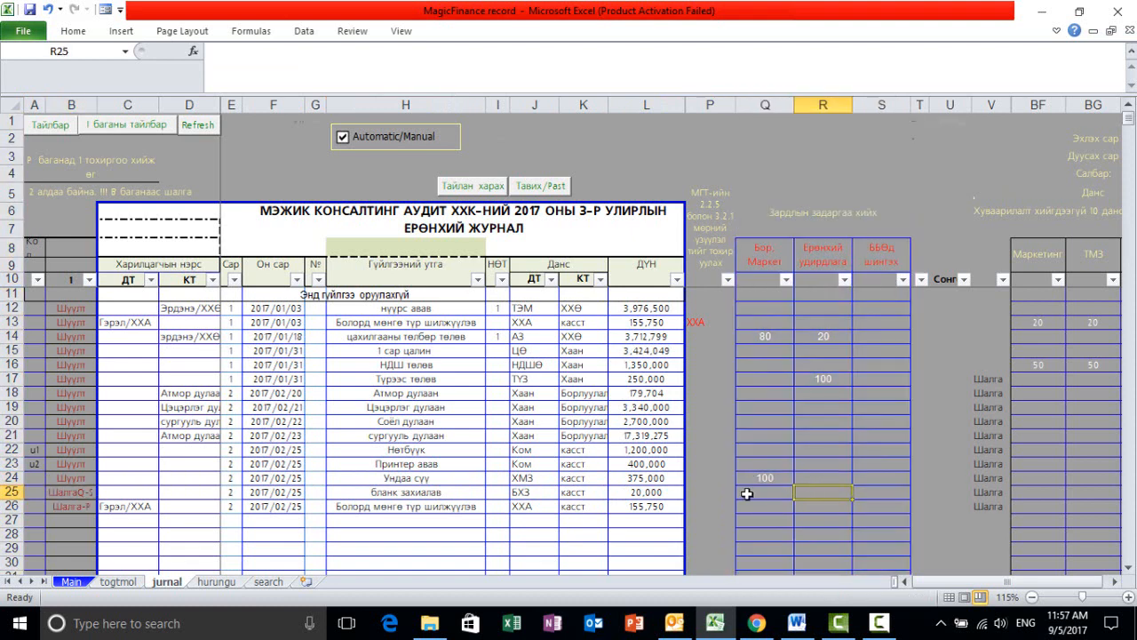
left_click(751, 479)
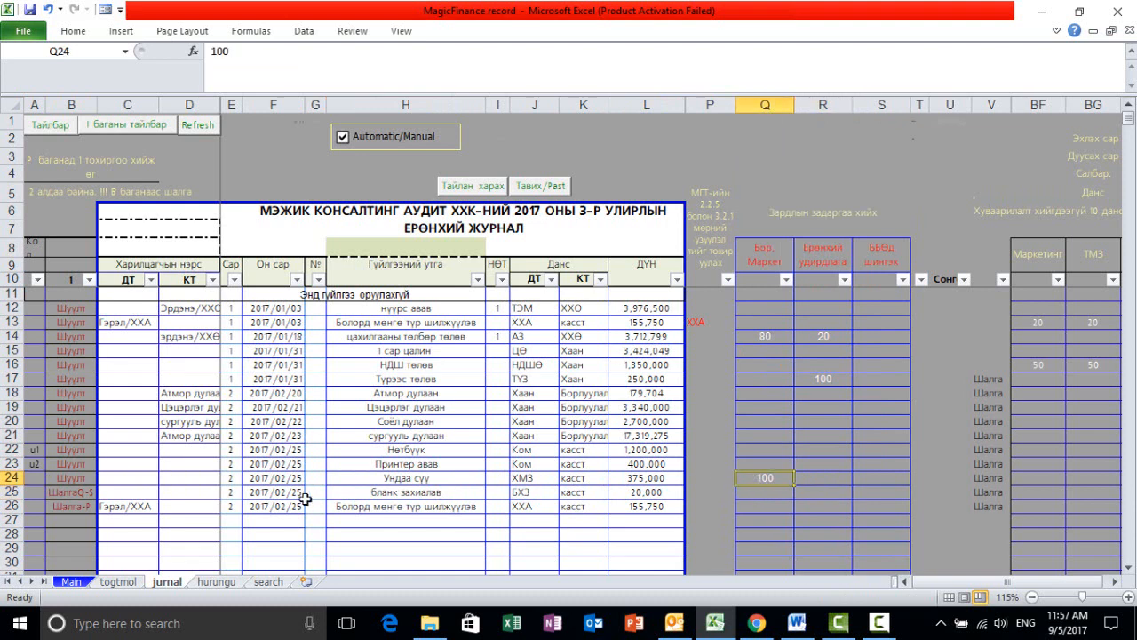
left_click(63, 478)
- Review the counterparty columns C and D and browse the list of available counterparties for row 16's ДТ side
left_click(189, 505)
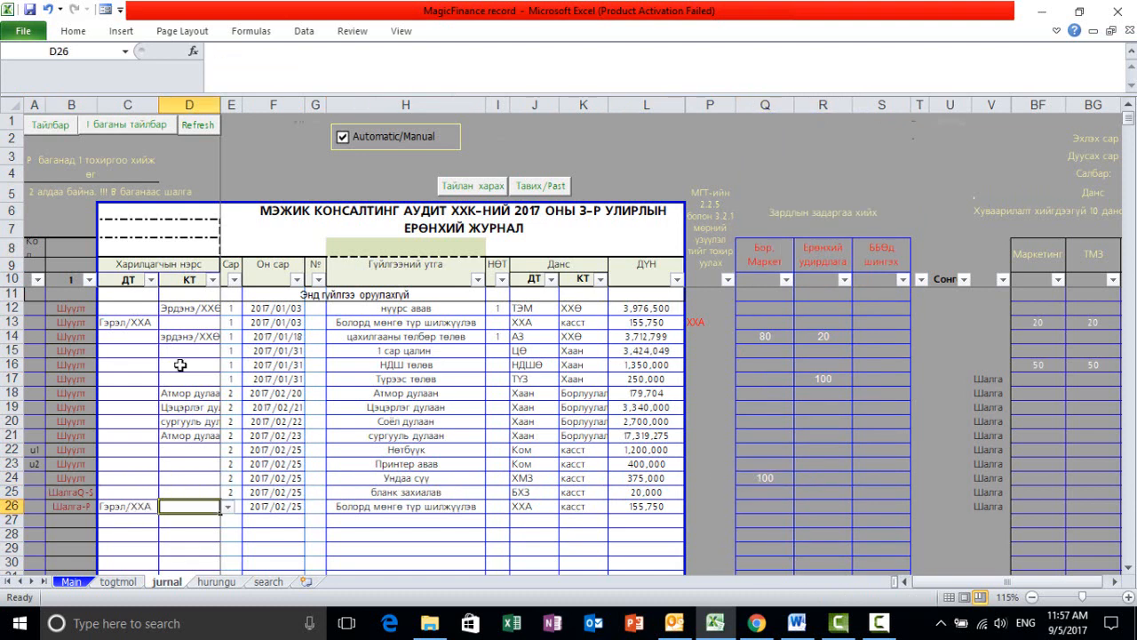
left_click(127, 104)
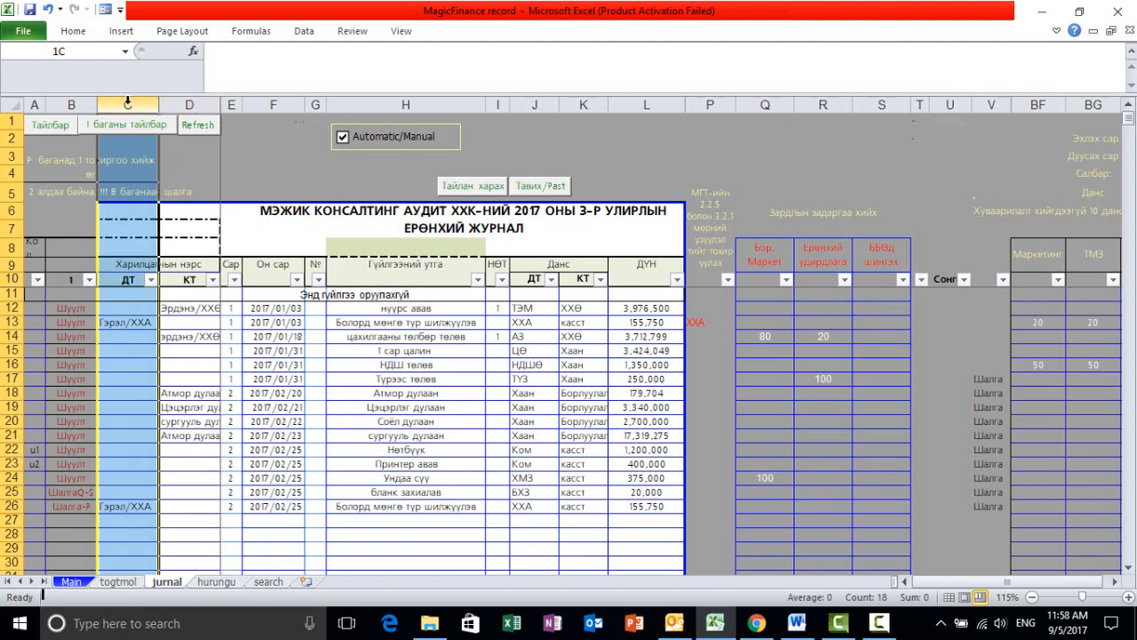
left_click_drag(130, 104, 187, 112)
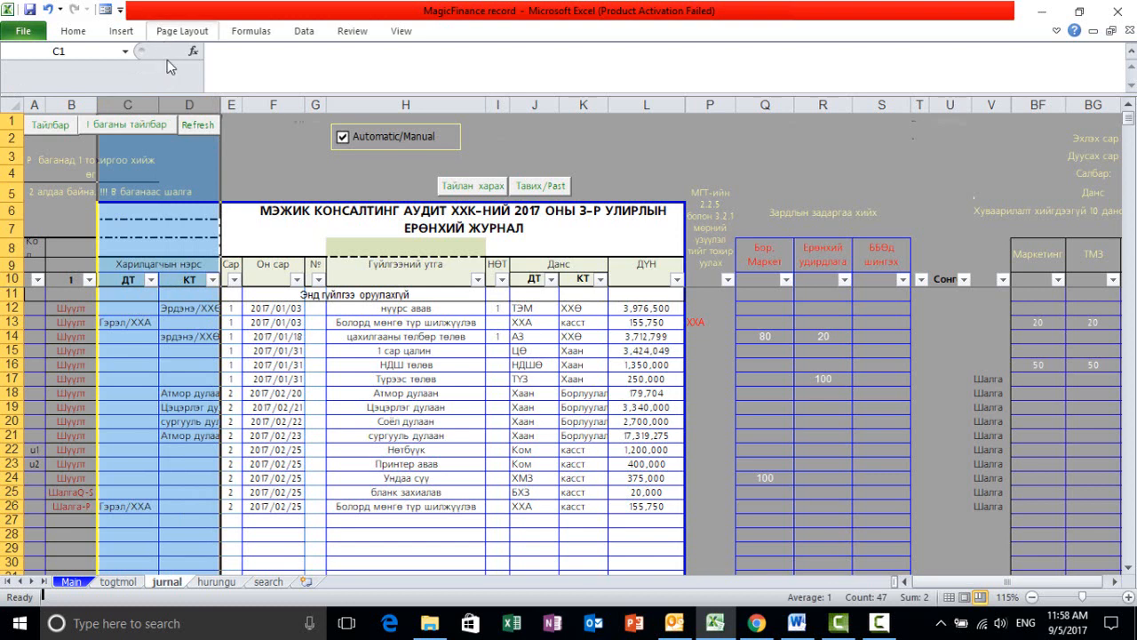
left_click(138, 351)
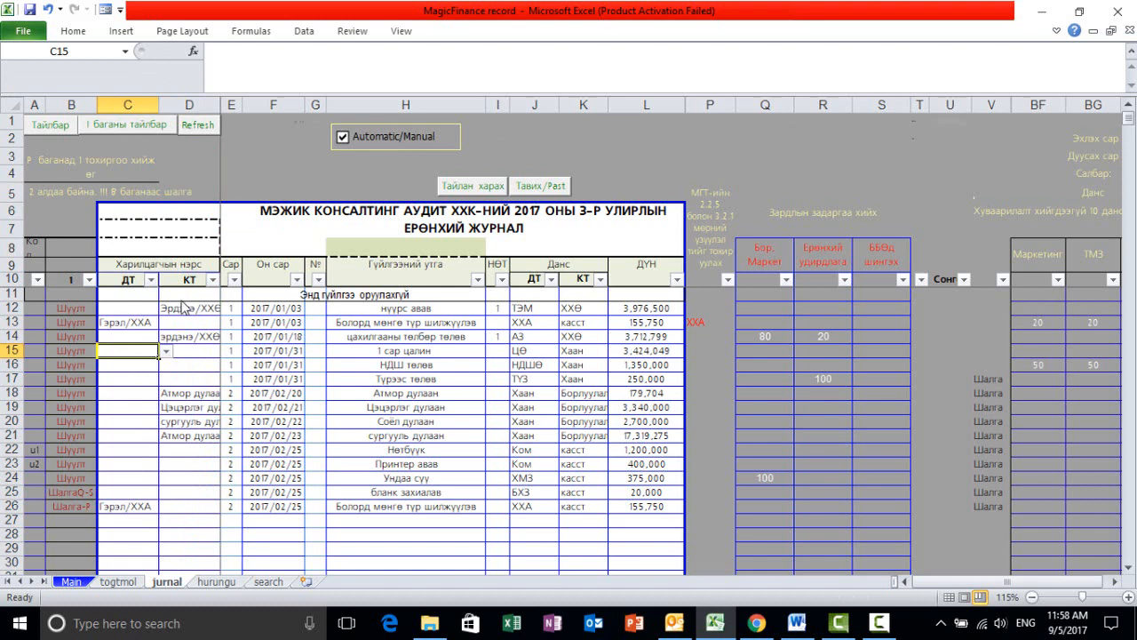
left_click(133, 364)
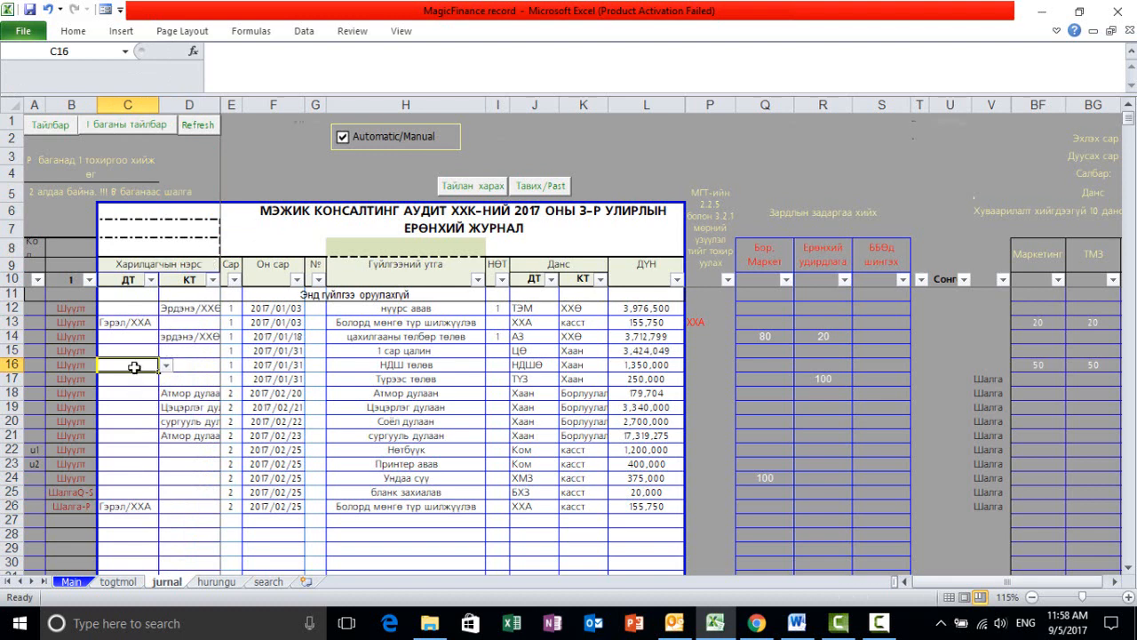
left_click(166, 365)
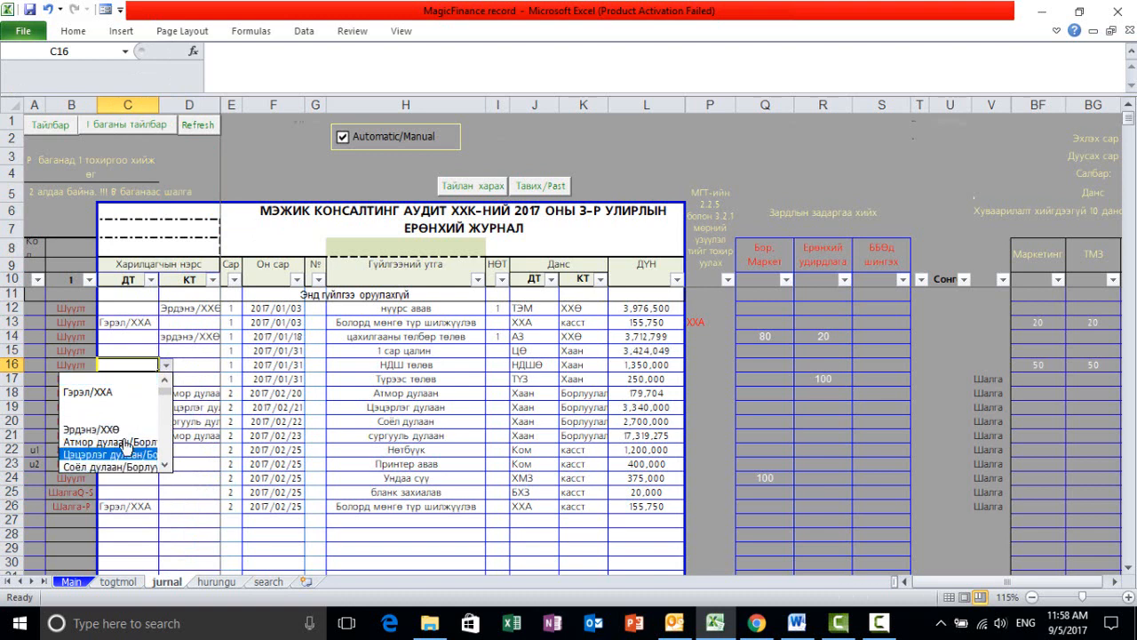
left_click_drag(165, 392, 165, 420)
left_click(129, 365)
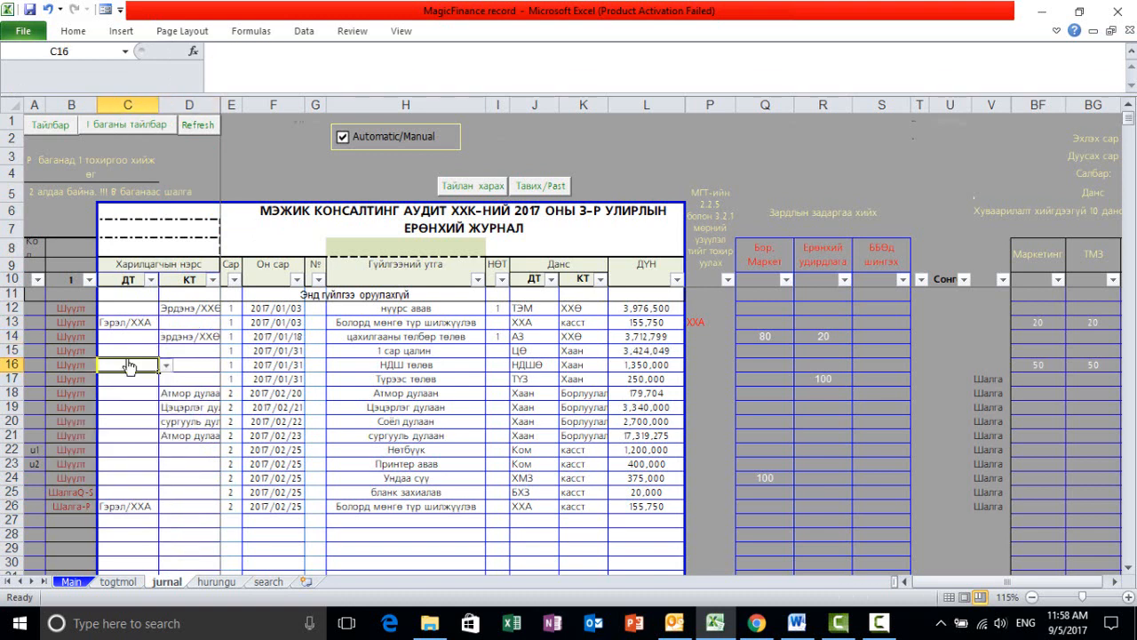
- Compare row 12's КТ account and row 13's ДТ account with the counterparties assigned to them
left_click(586, 311)
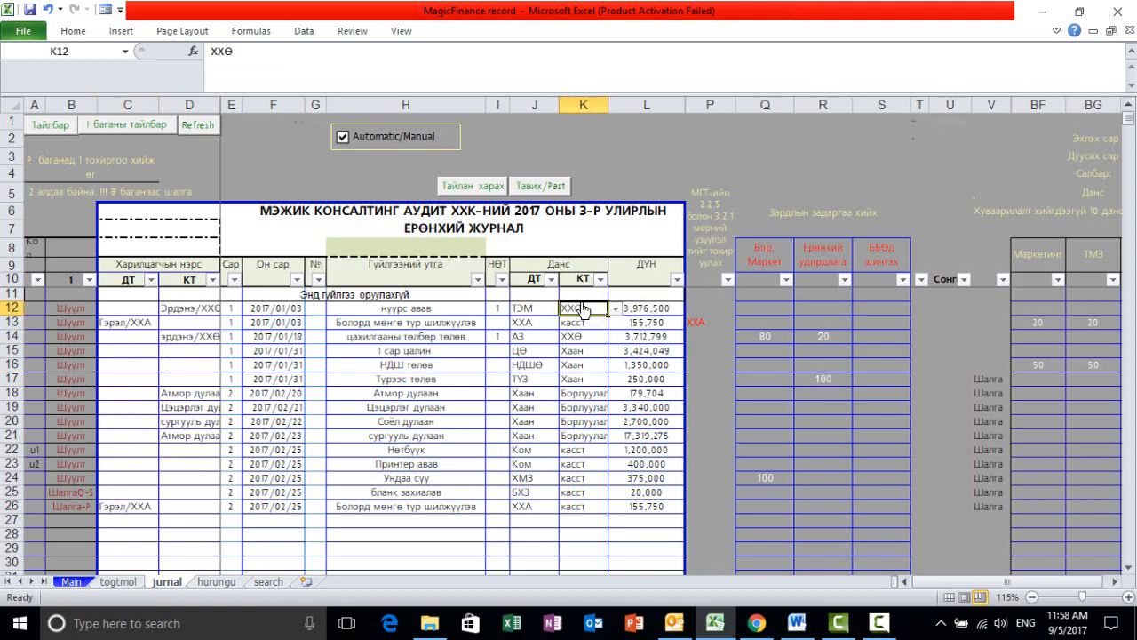
left_click(187, 309)
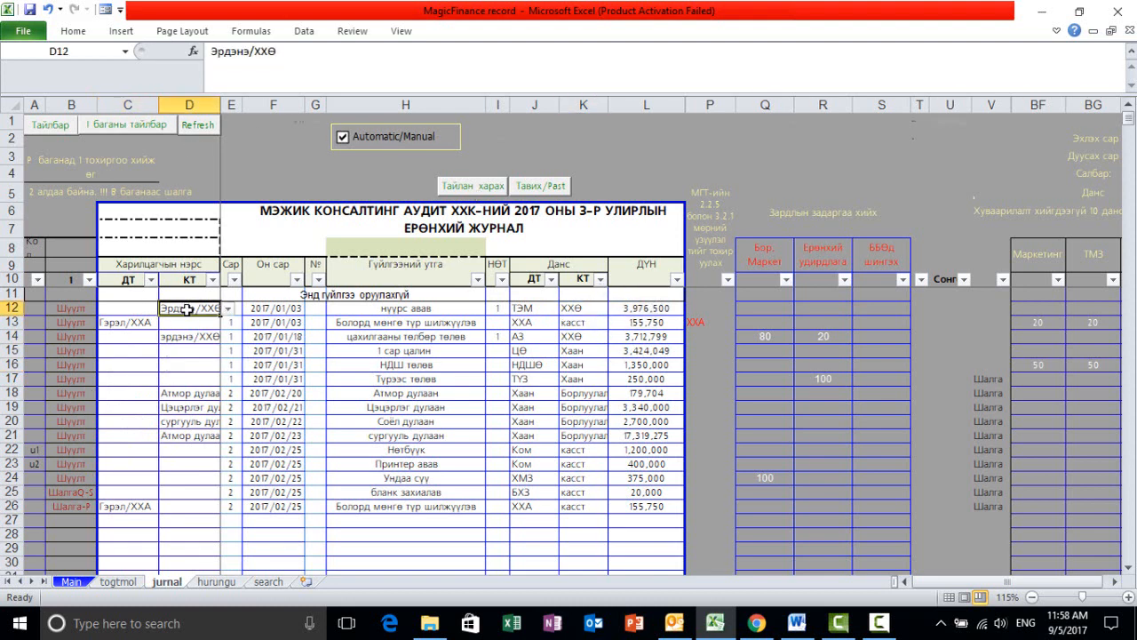
left_click(529, 325)
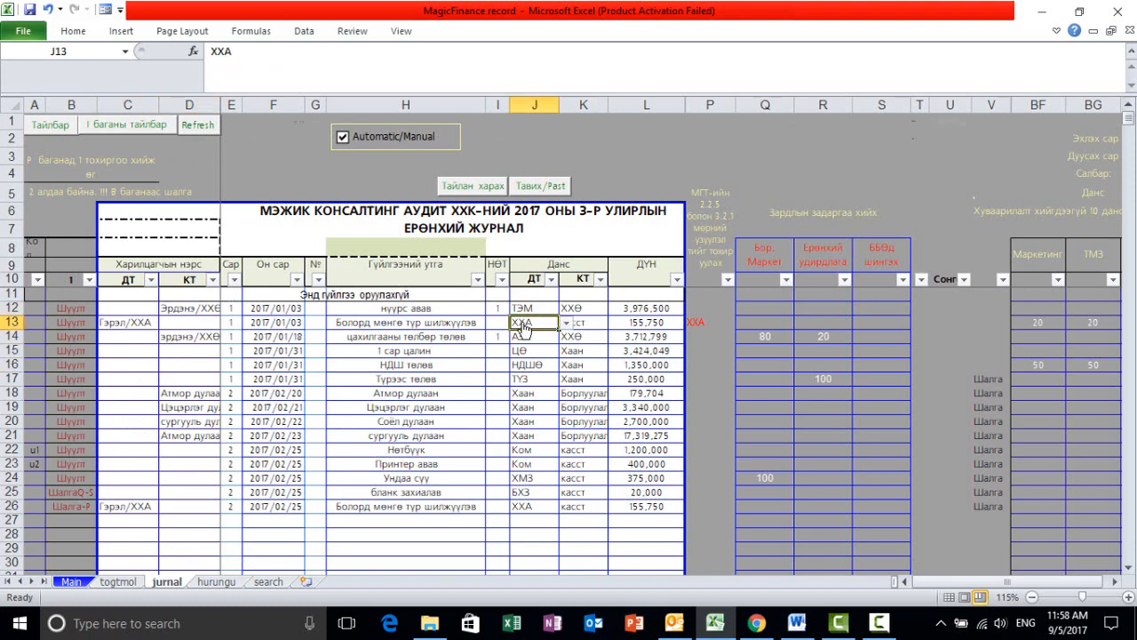
left_click(136, 325)
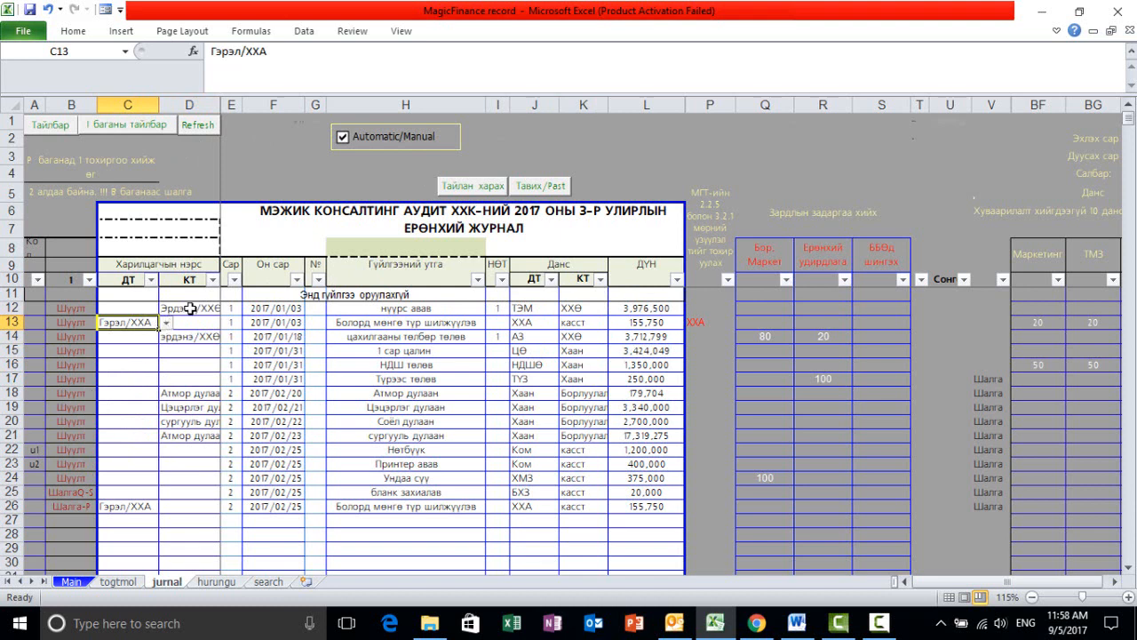
- Review the Сар month column E and the month values of journal rows 18 and 21
left_click(232, 104)
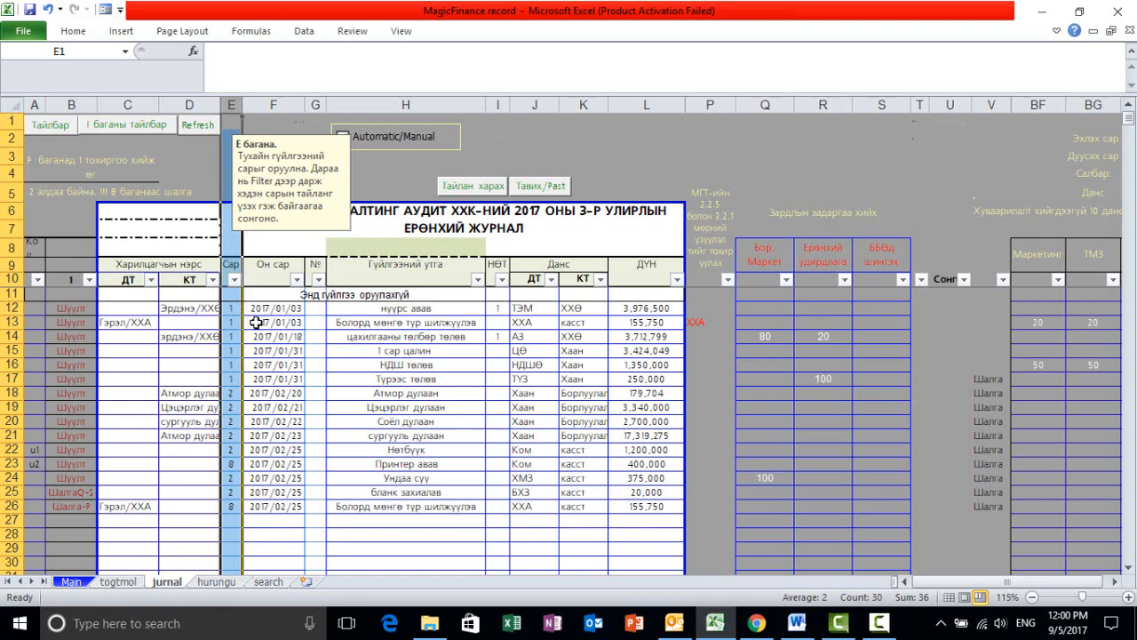
left_click(229, 392)
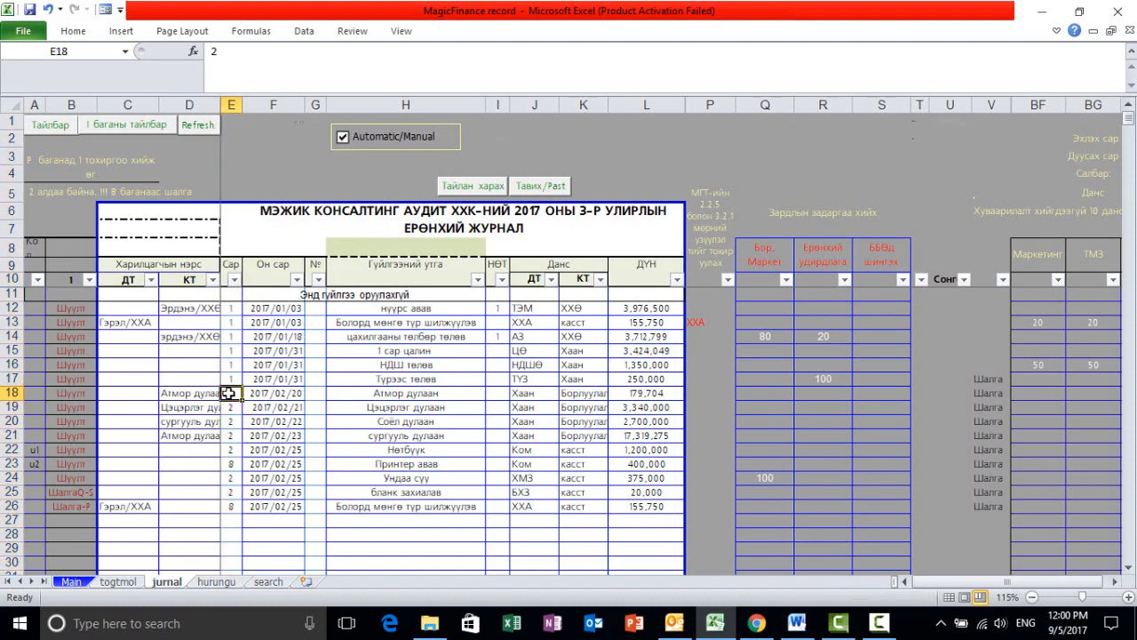
left_click(228, 435)
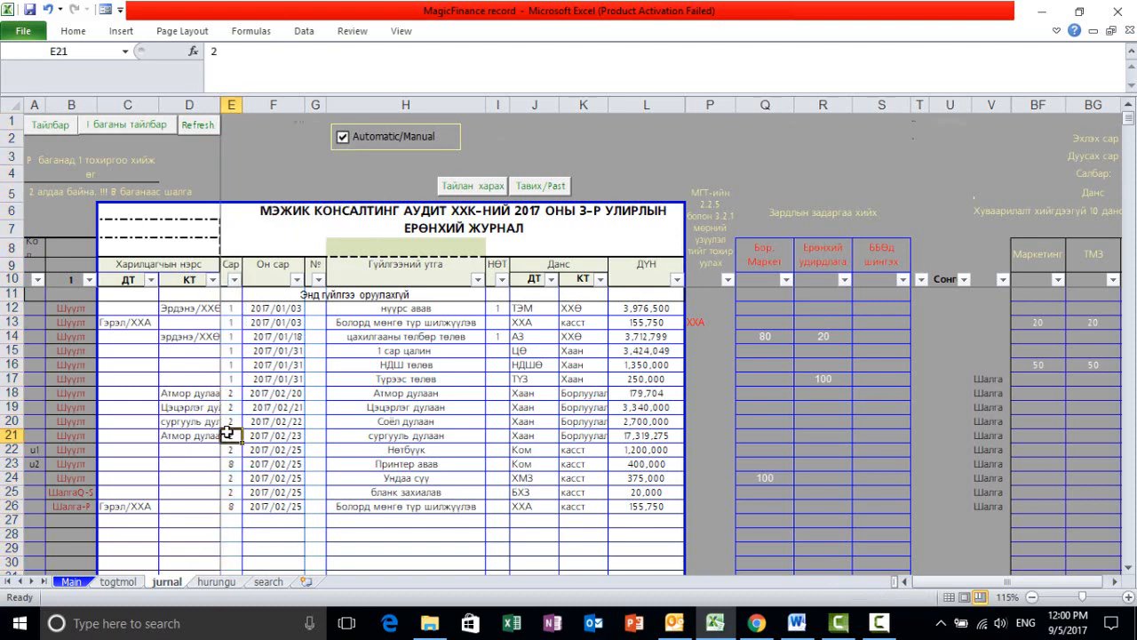
- Copy month 8 from row 23 into the Сар cells of rows 24 to 26
left_click(229, 463)
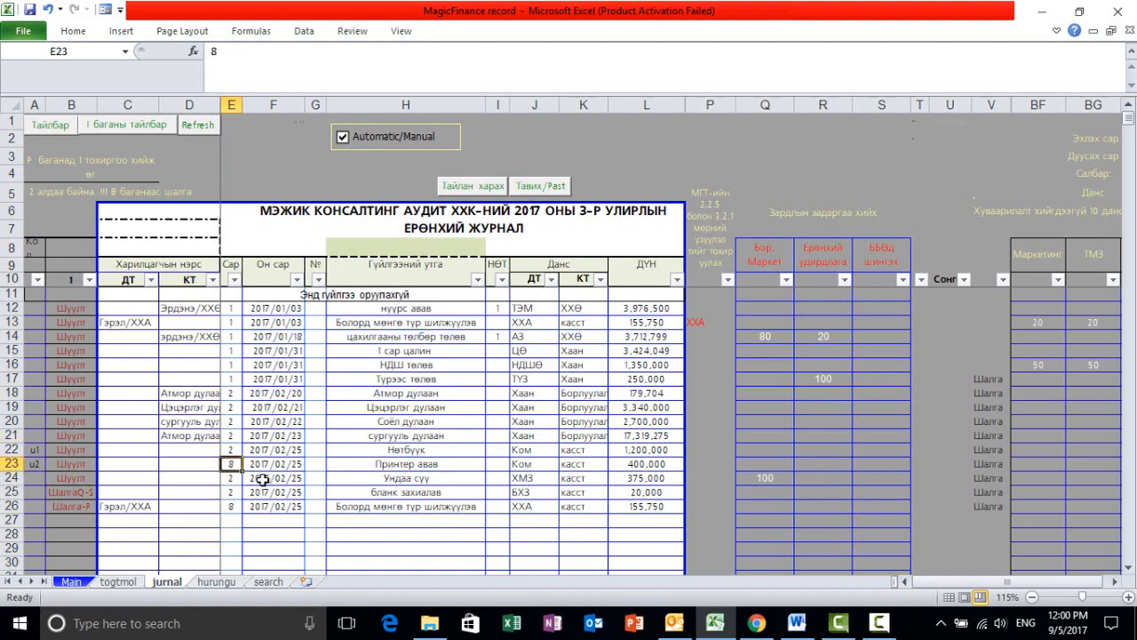
key("ctrl+c")
key("Down")
key("shift+Down")
key("shift+Down")
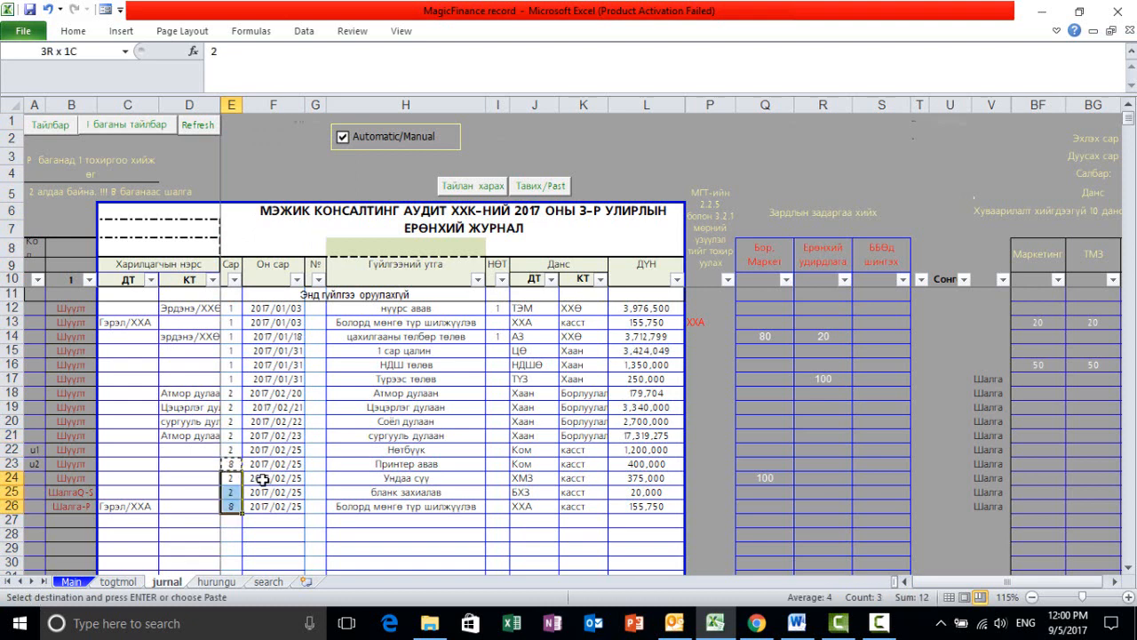
key("ctrl+v")
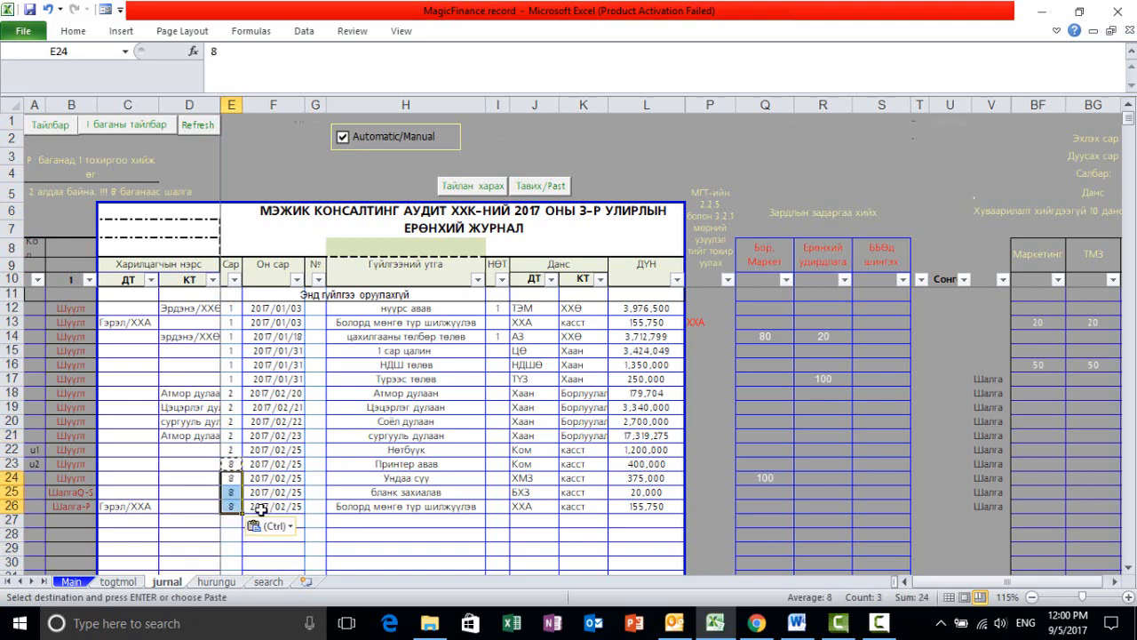
left_click(234, 548)
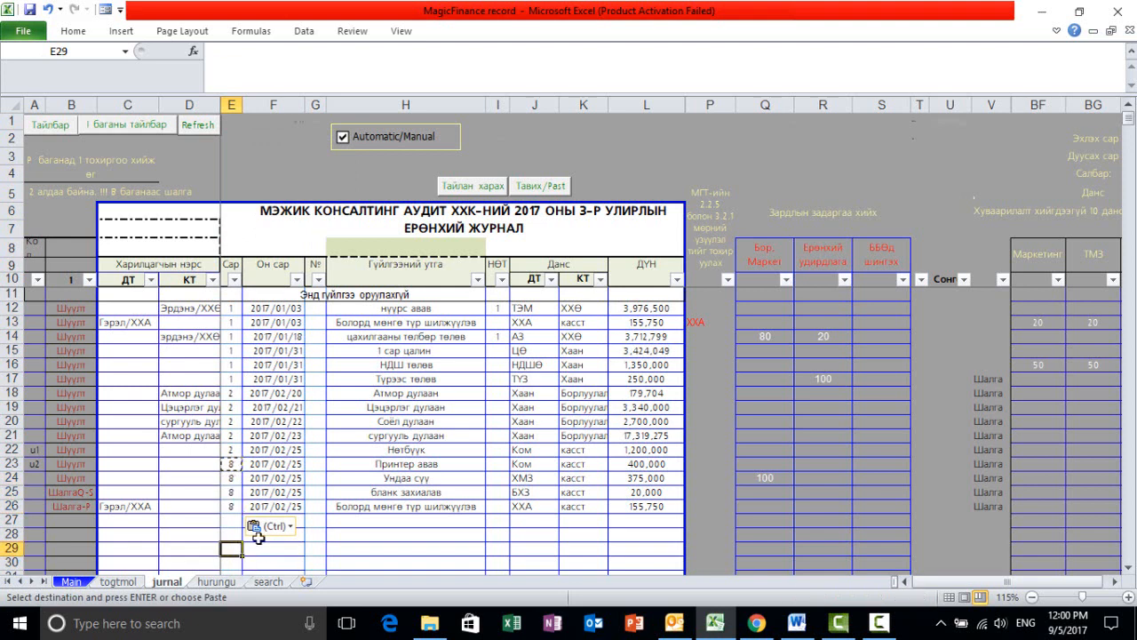
left_click(307, 546)
- Set the reporting month (Сар) on the togtmol sheet to 3
left_click(231, 436)
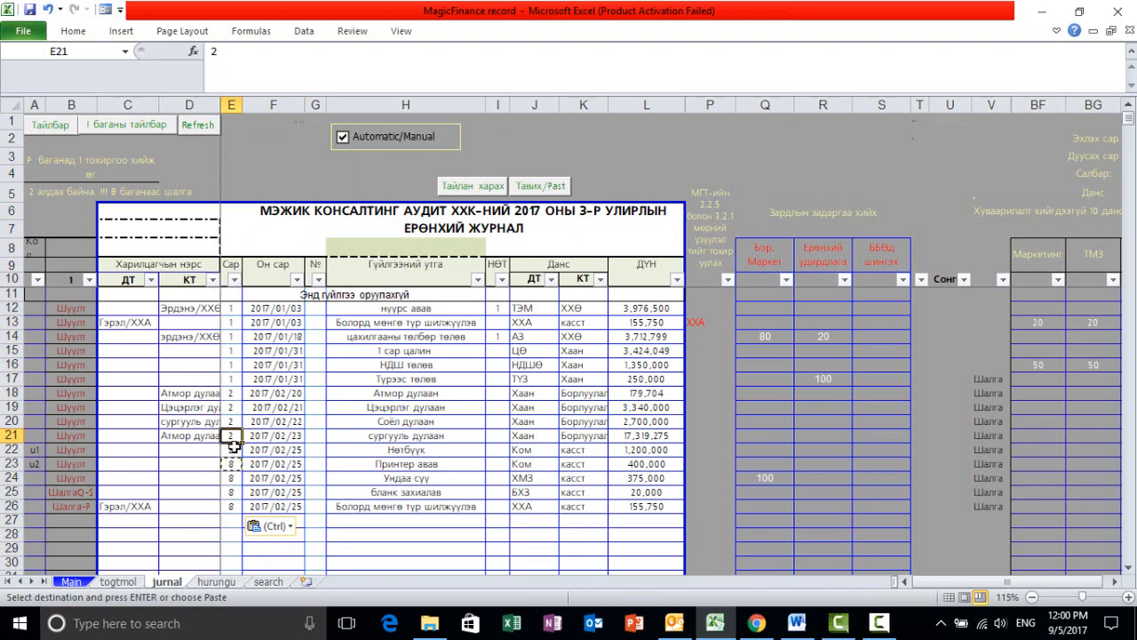
left_click(231, 491)
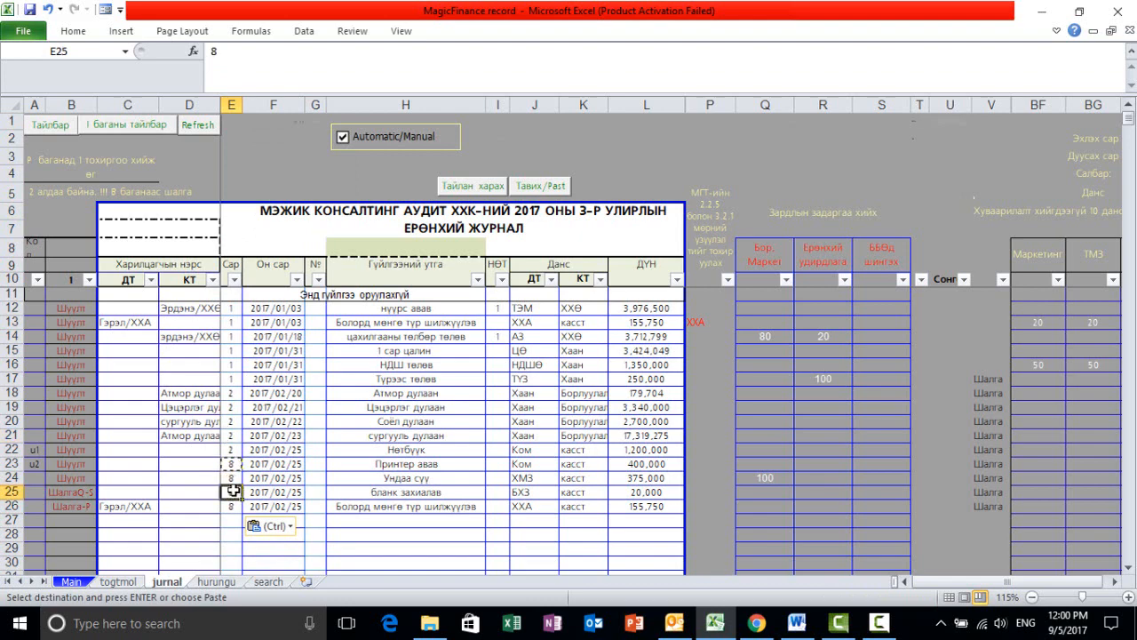
left_click(125, 583)
scroll(239, 465, "up", 6)
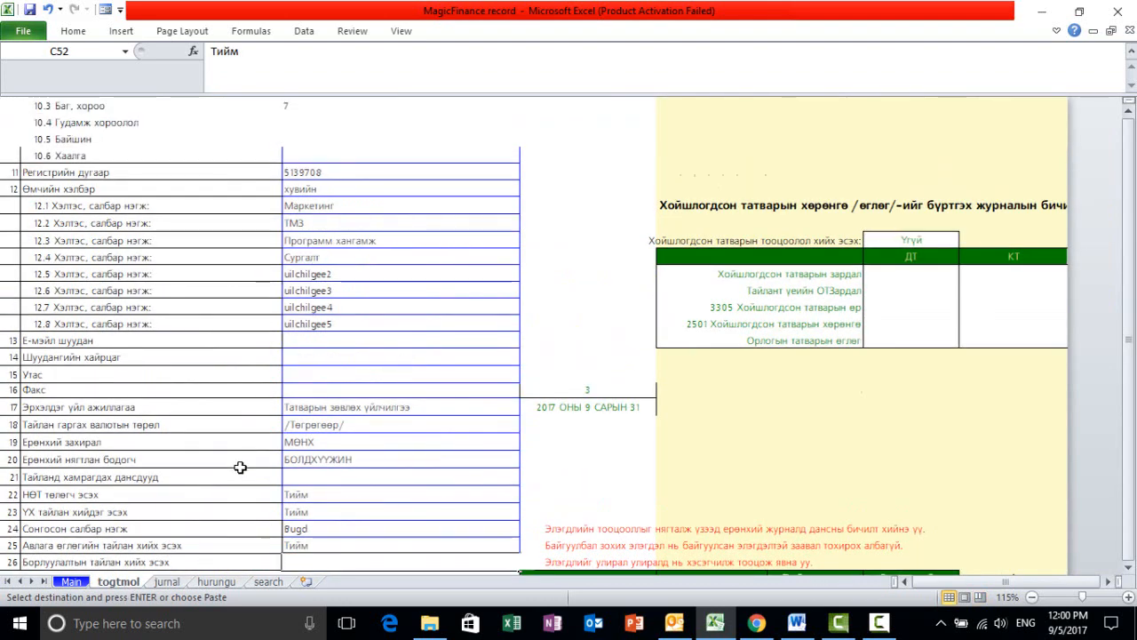
left_click(391, 243)
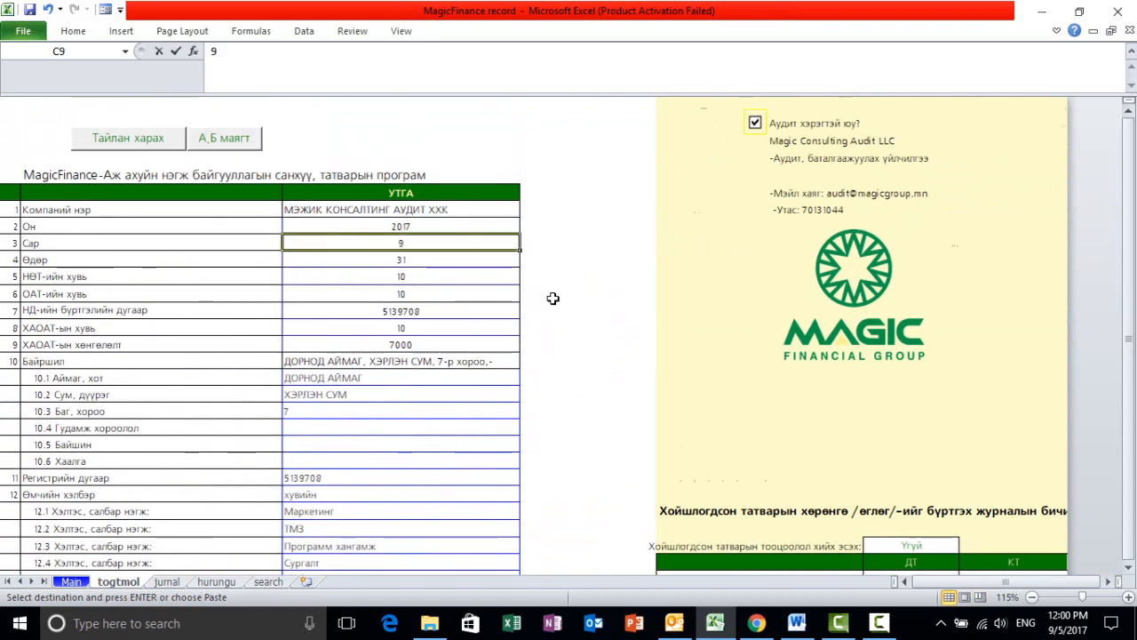
type("#")
key("BackSpace")
type("3")
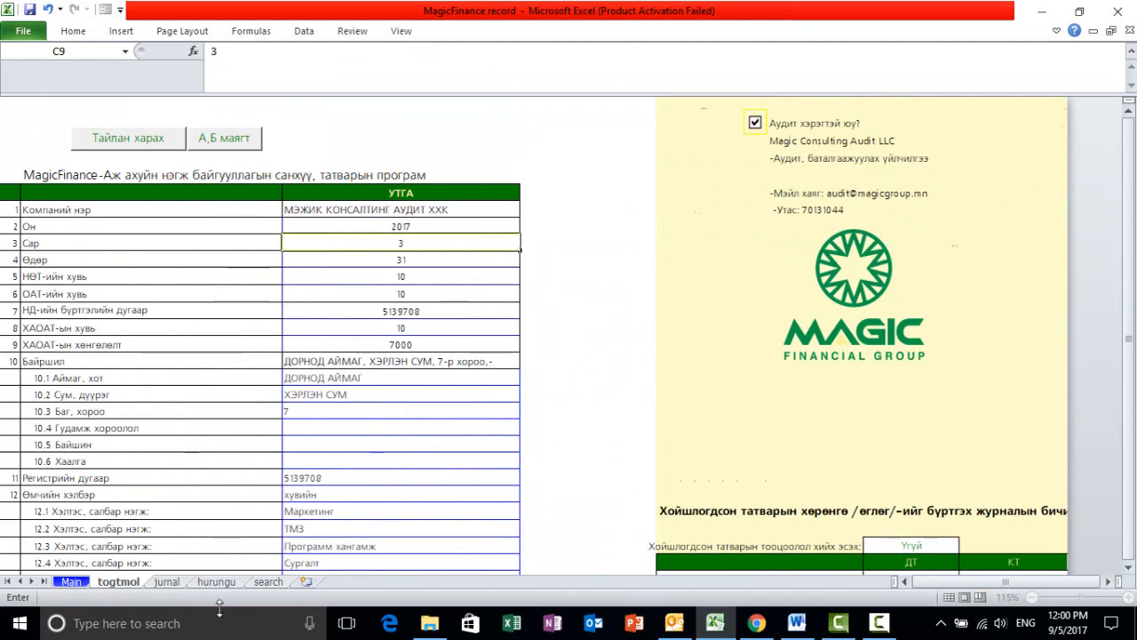
key("Return")
- Return to the jurnal sheet and copy month 2 from row 22 into the Сар cells of rows 23 to 26
left_click(167, 582)
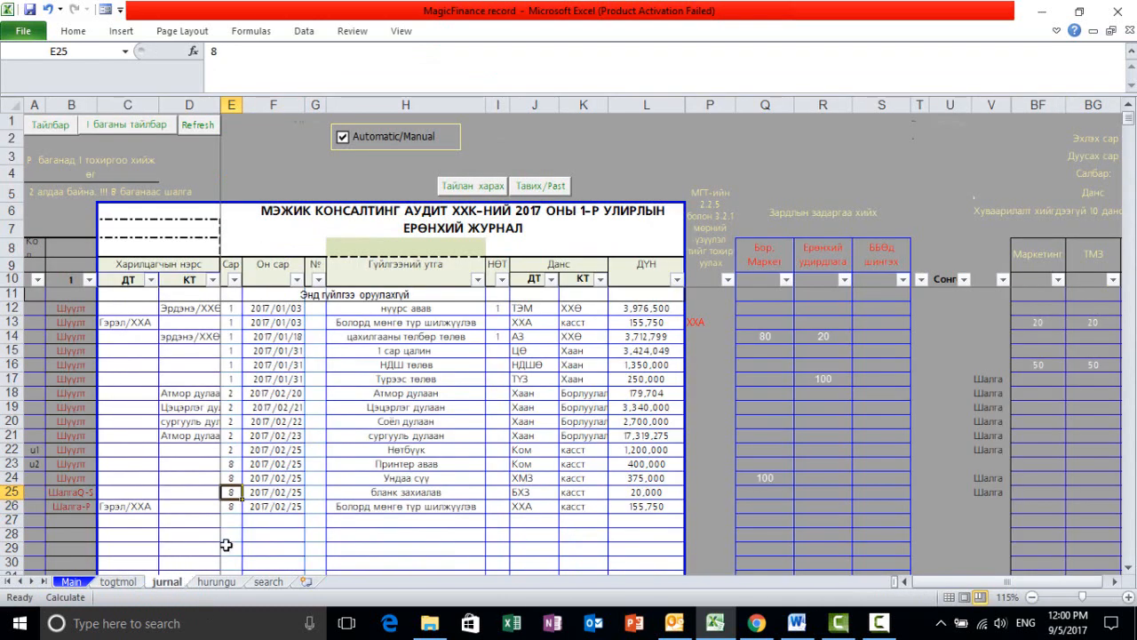
left_click(400, 547)
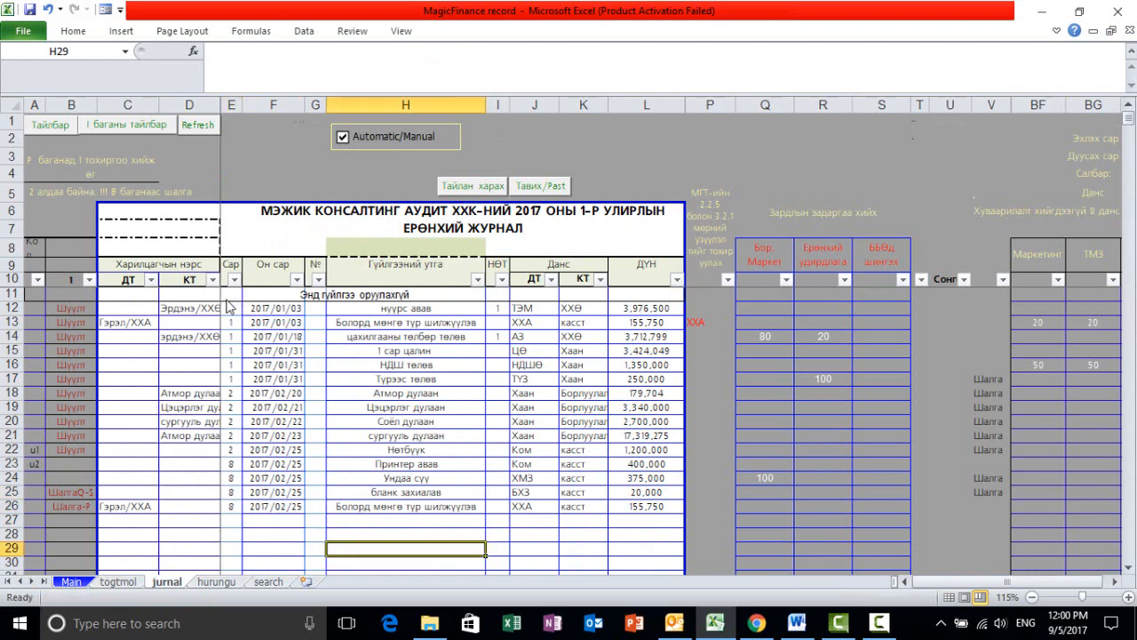
left_click_drag(228, 308, 242, 508)
left_click(283, 339)
left_click(232, 467)
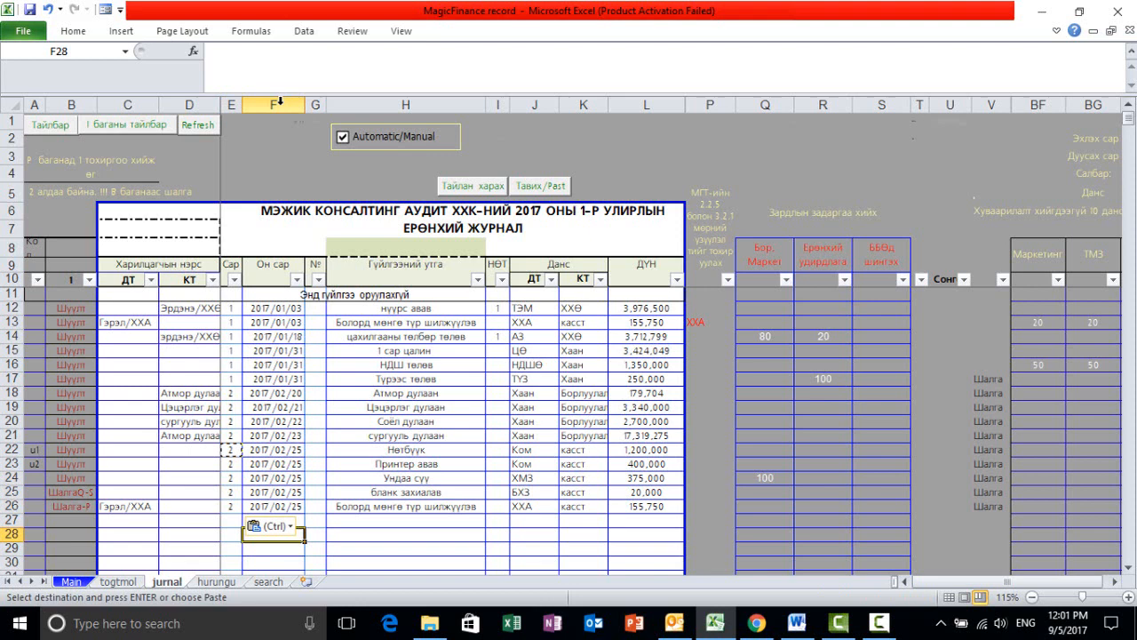
- Review the date, number, transaction description and НӨТ columns F to I of the journal
left_click(279, 102)
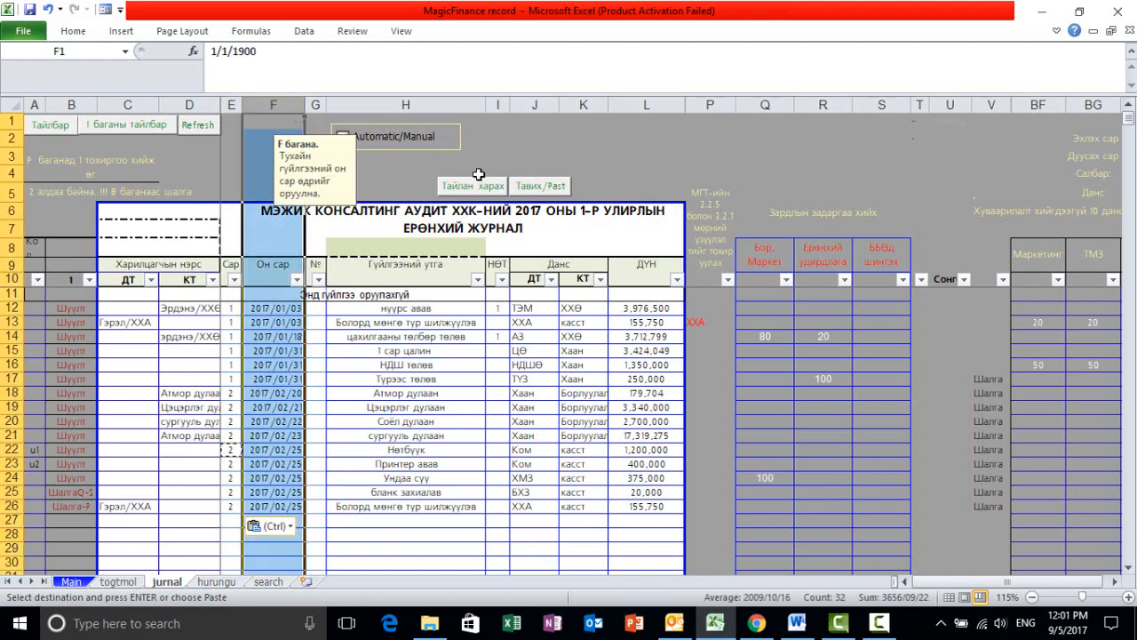
left_click(316, 103)
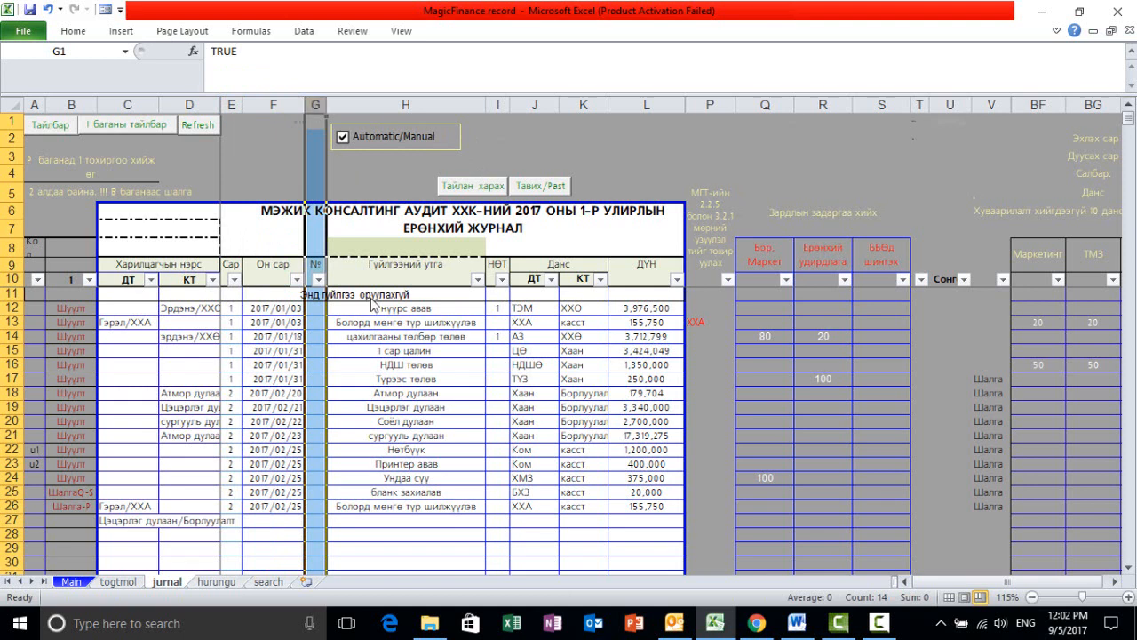
left_click(388, 378)
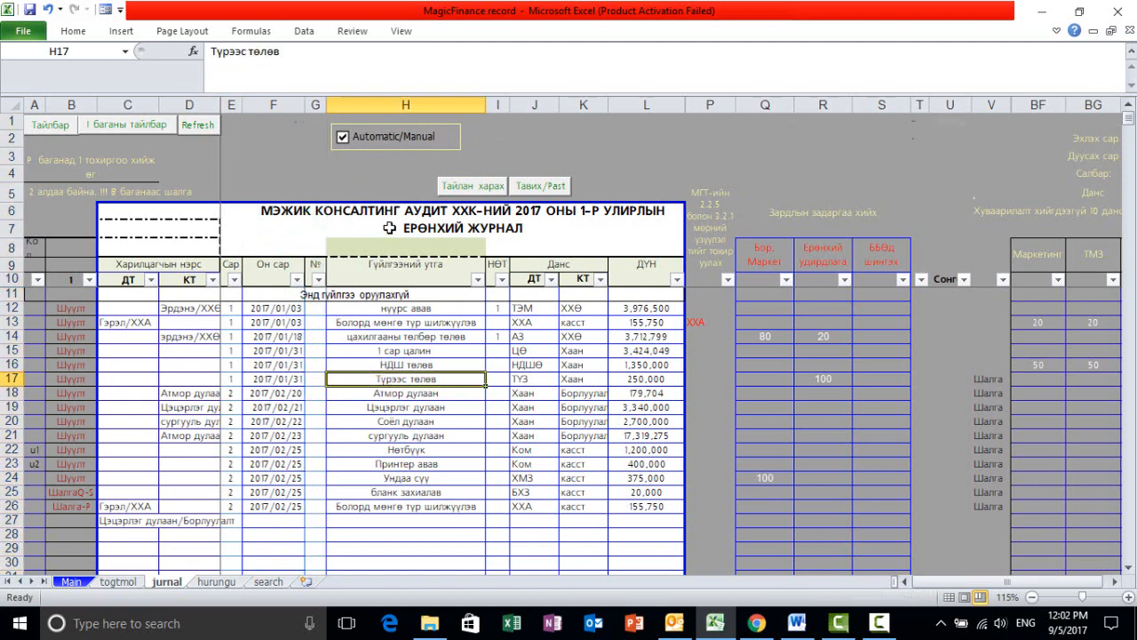
left_click(387, 104)
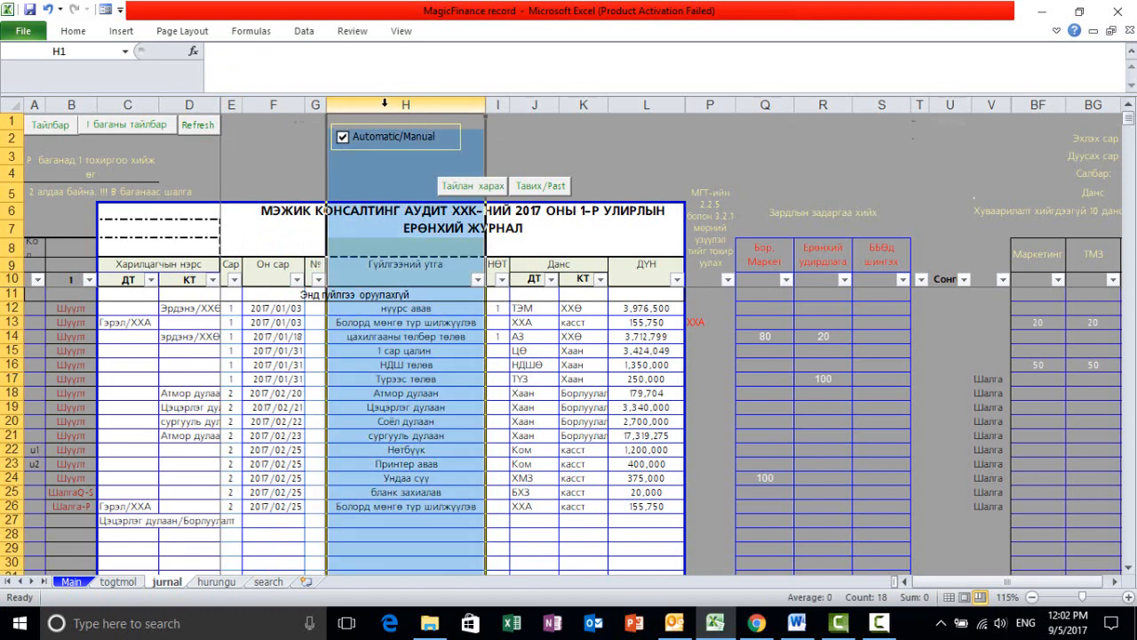
left_click(499, 104)
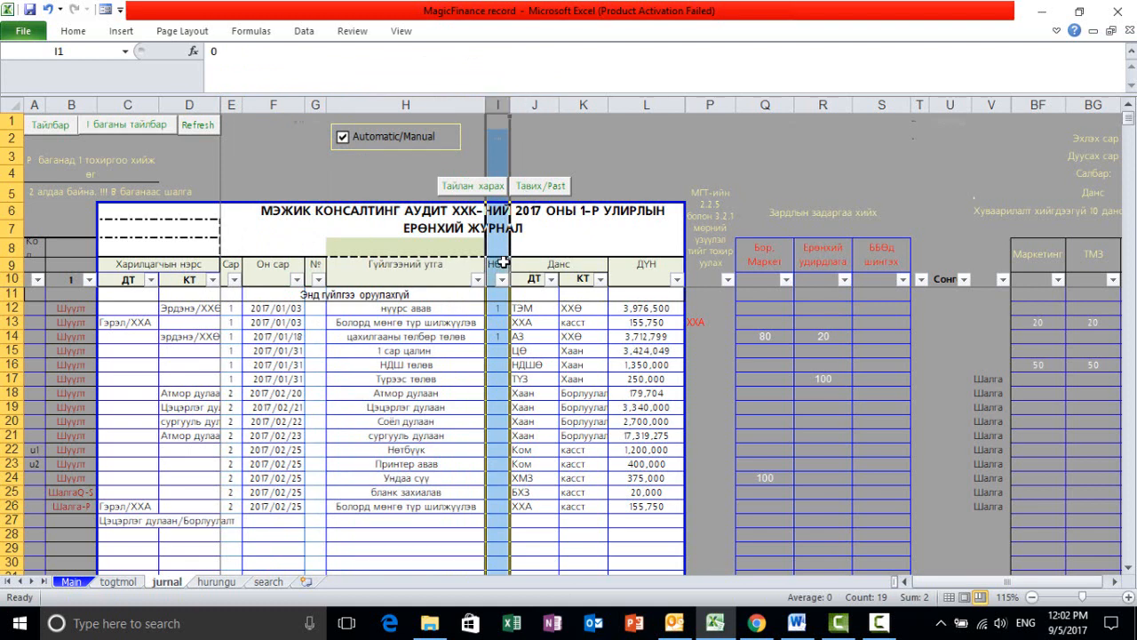
left_click(405, 350)
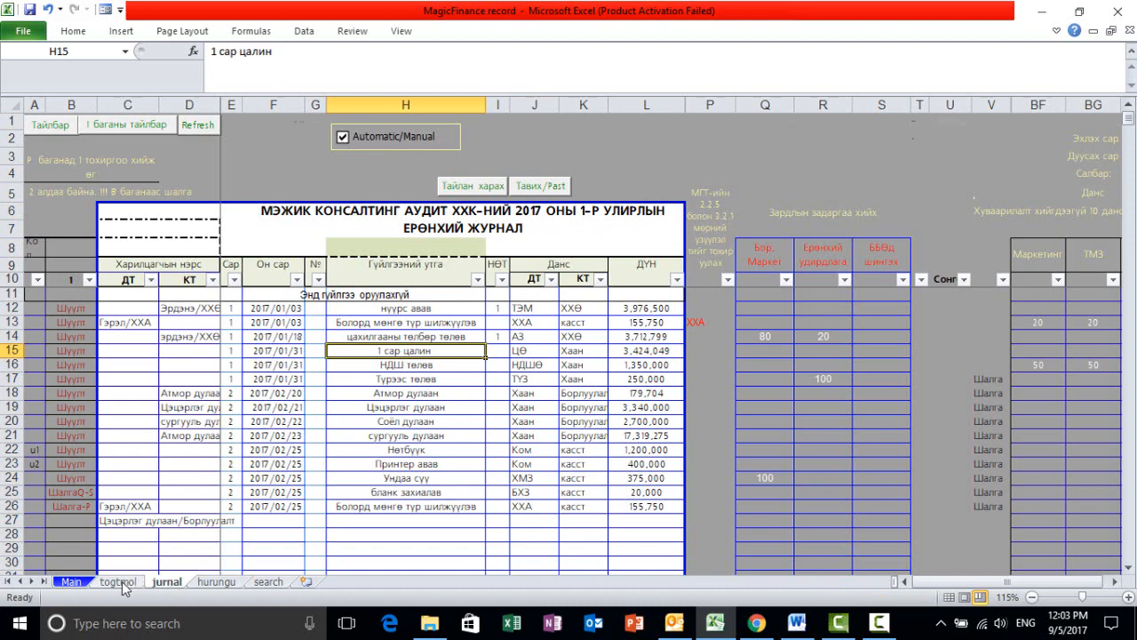
- Check the НӨТ төлөгч эсэх setting in item 22 of the togtmol sheet
left_click(124, 582)
scroll(214, 506, "down", 7)
scroll(213, 507, "down", 2)
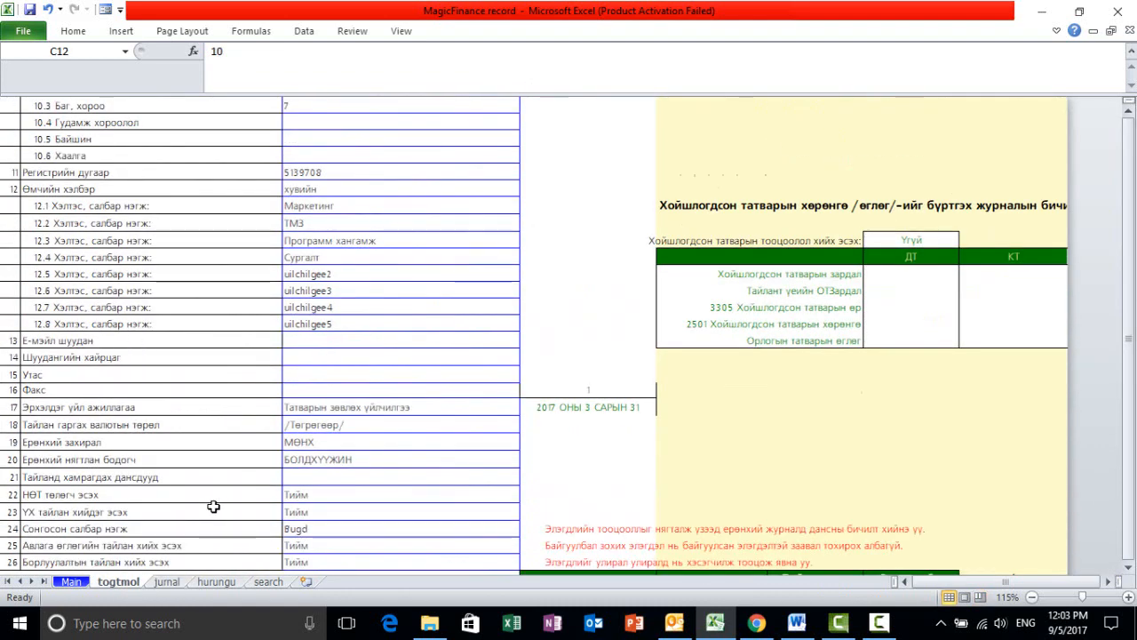
left_click(96, 445)
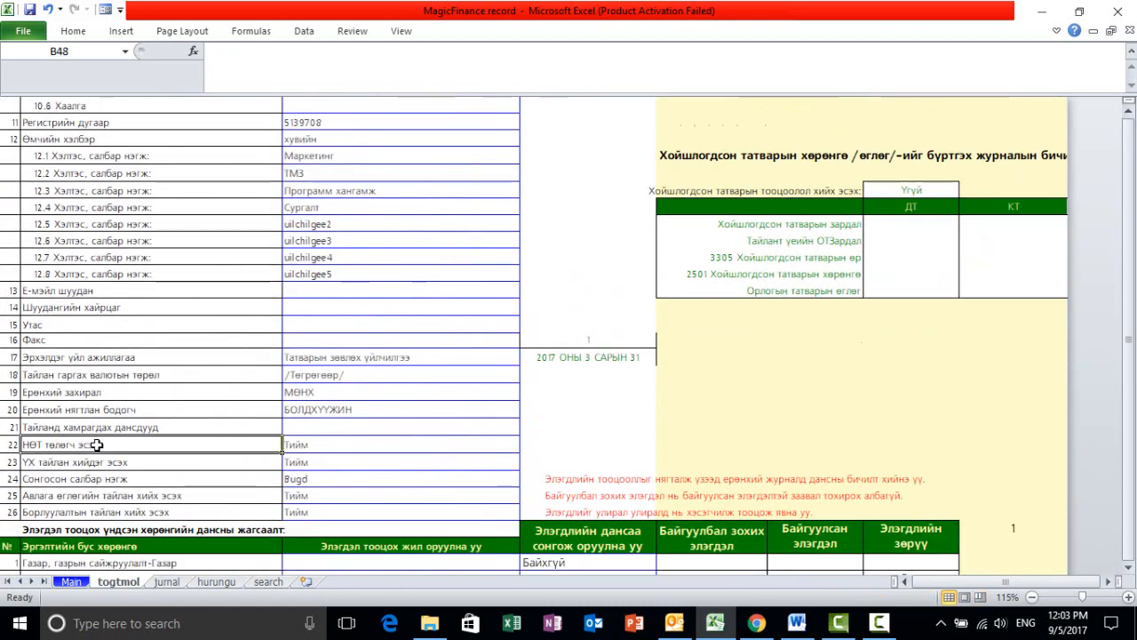
left_click(343, 446)
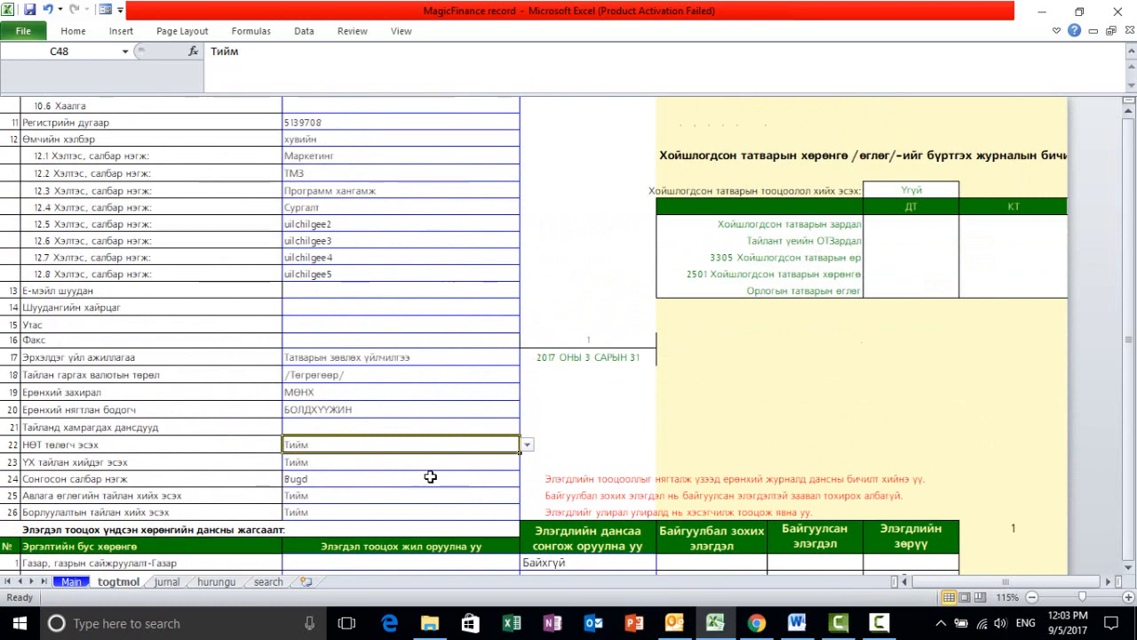
- Return to the jurnal sheet and examine the НӨТ column cells of row 16 and sales rows 18 to 21
left_click(169, 583)
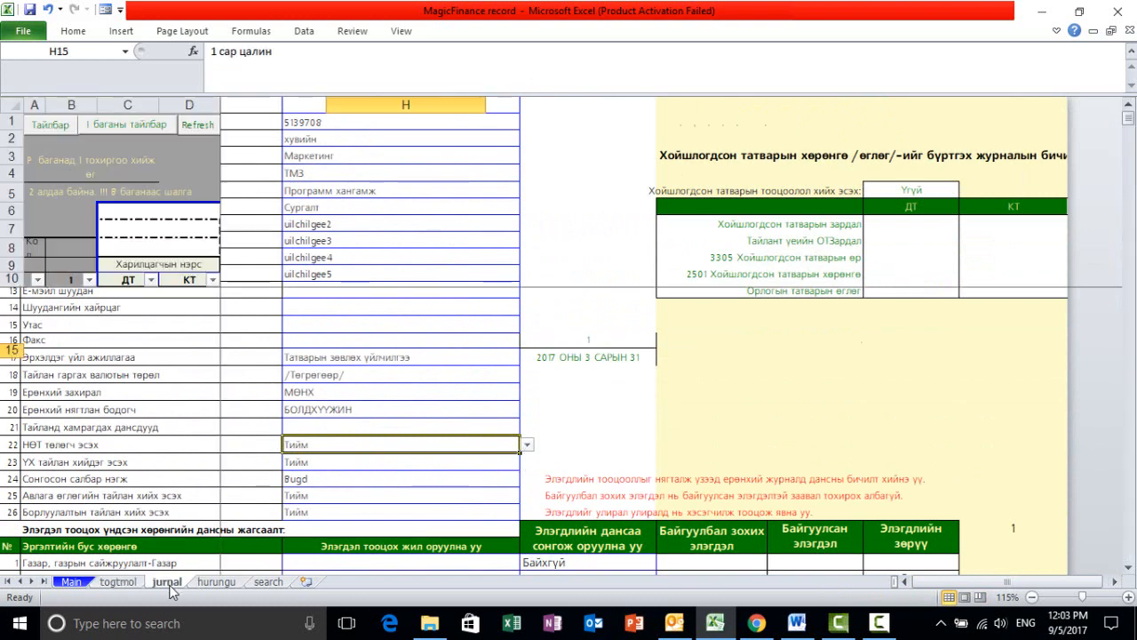
left_click(496, 395)
left_click_drag(496, 395, 496, 439)
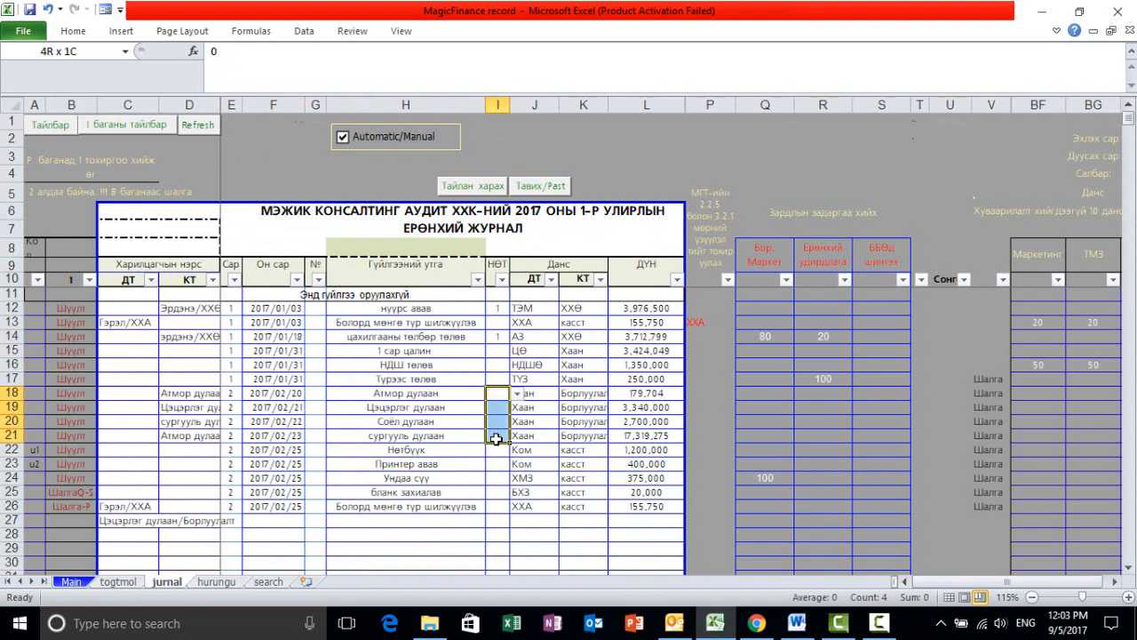
left_click_drag(496, 439, 500, 393)
left_click(500, 435)
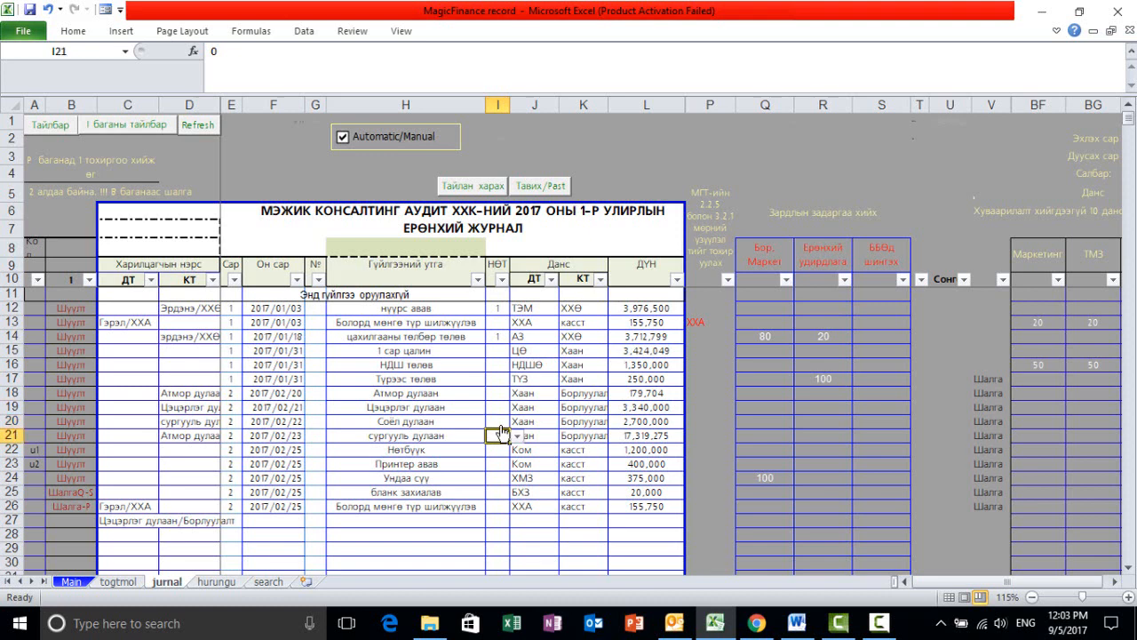
left_click(495, 394)
left_click(499, 422)
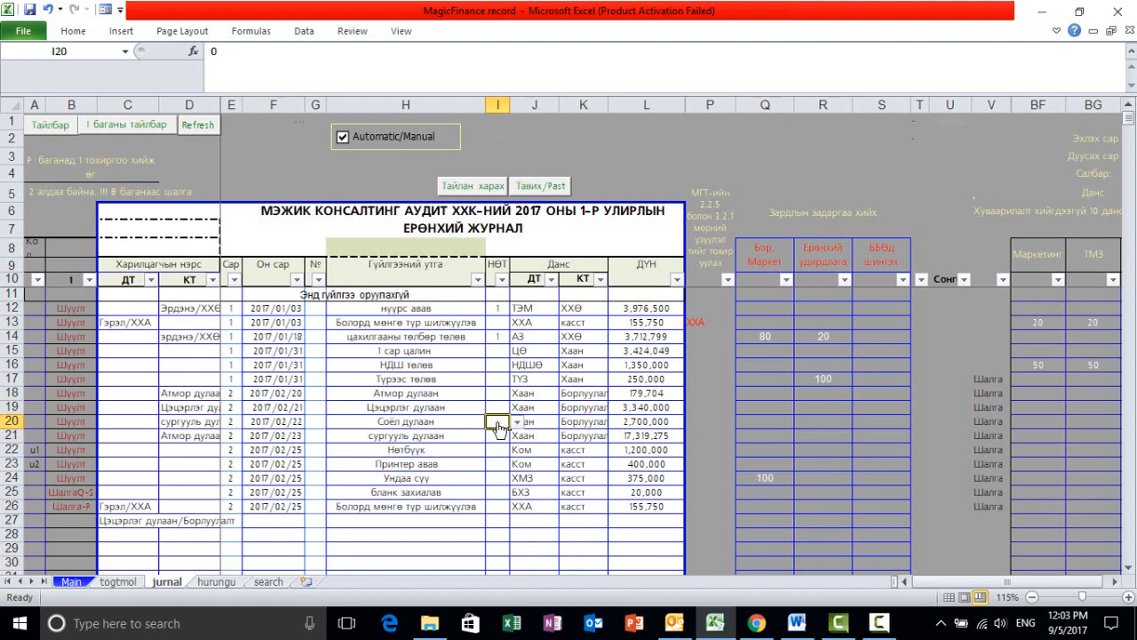
left_click(507, 409)
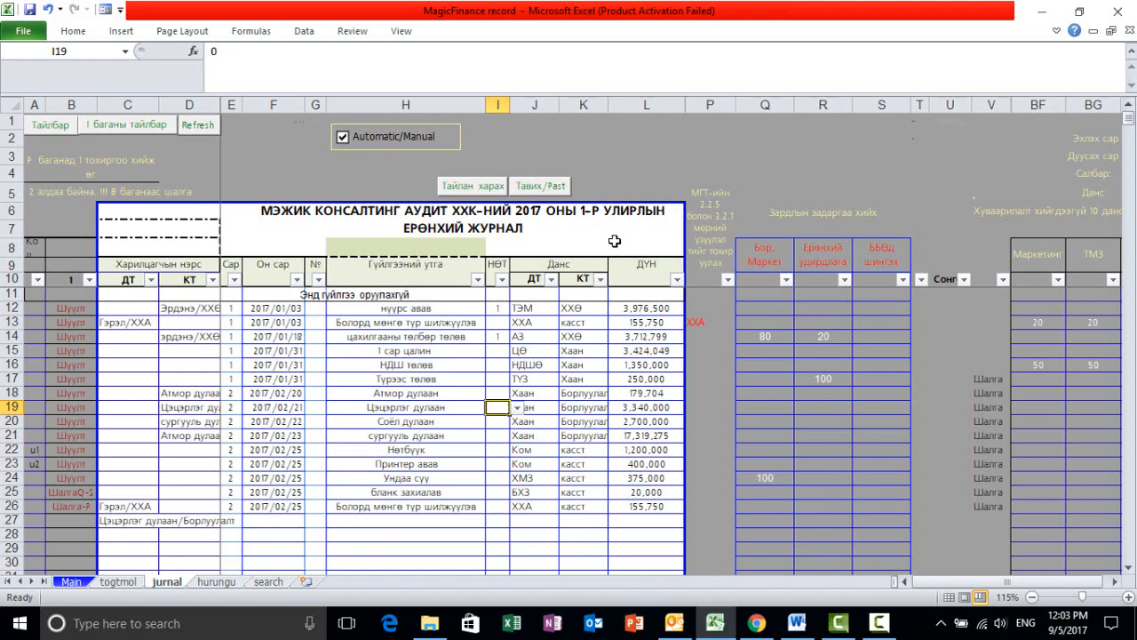
left_click(499, 364)
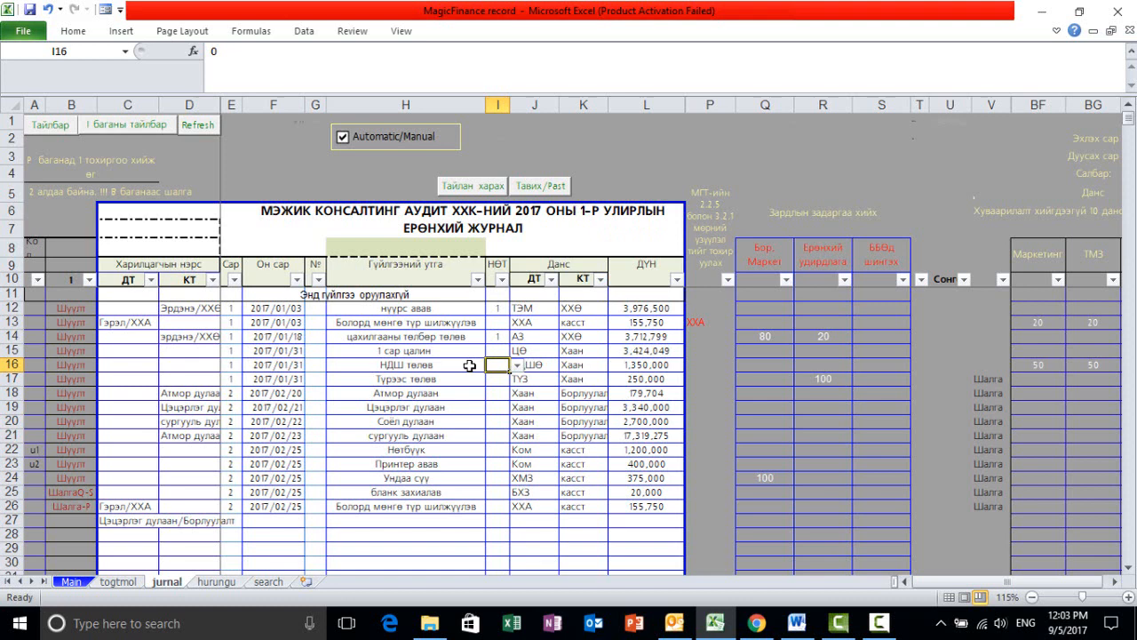
left_click(499, 435)
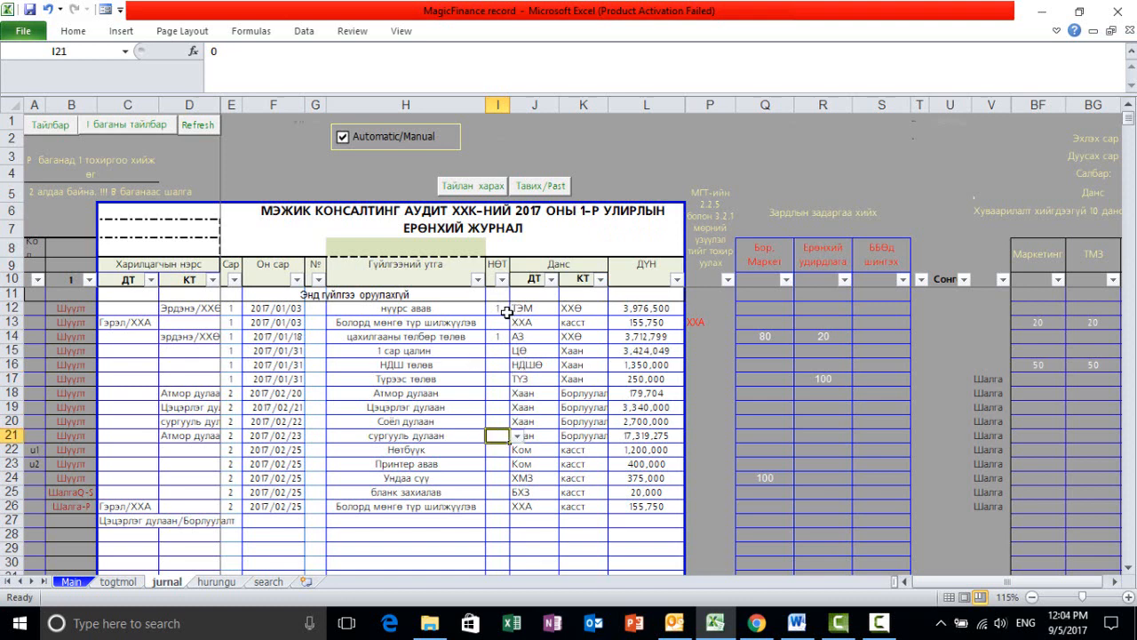
- Read the column I explanation of the НӨТ purchase codes 1 to 15 for row 12's code, and close it
left_click(505, 311)
left_click(121, 120)
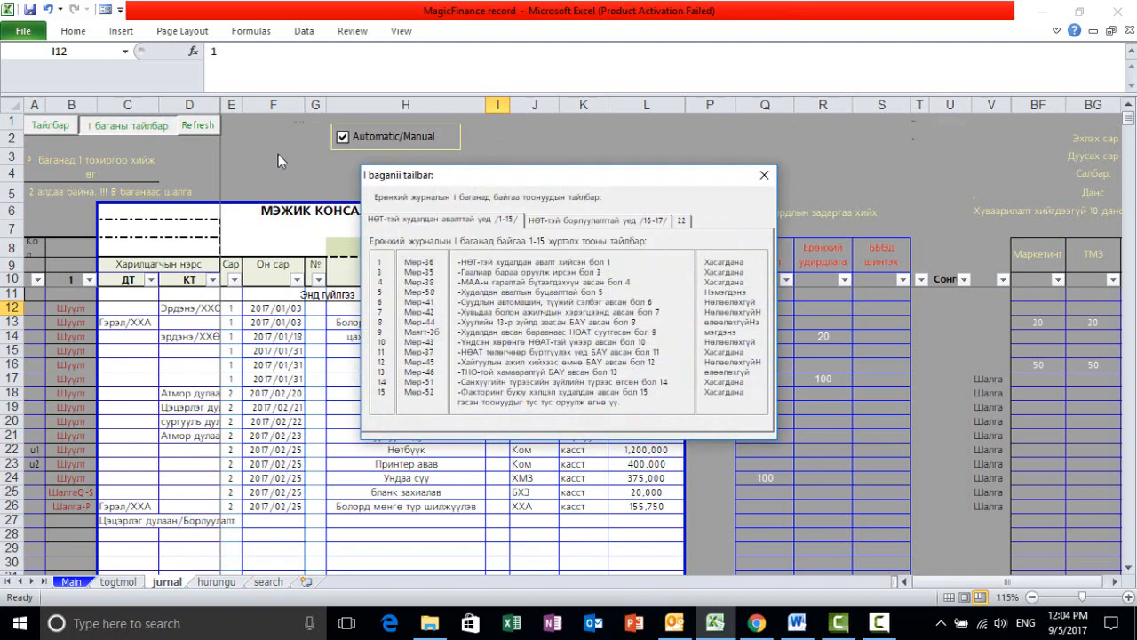
left_click_drag(534, 181, 682, 219)
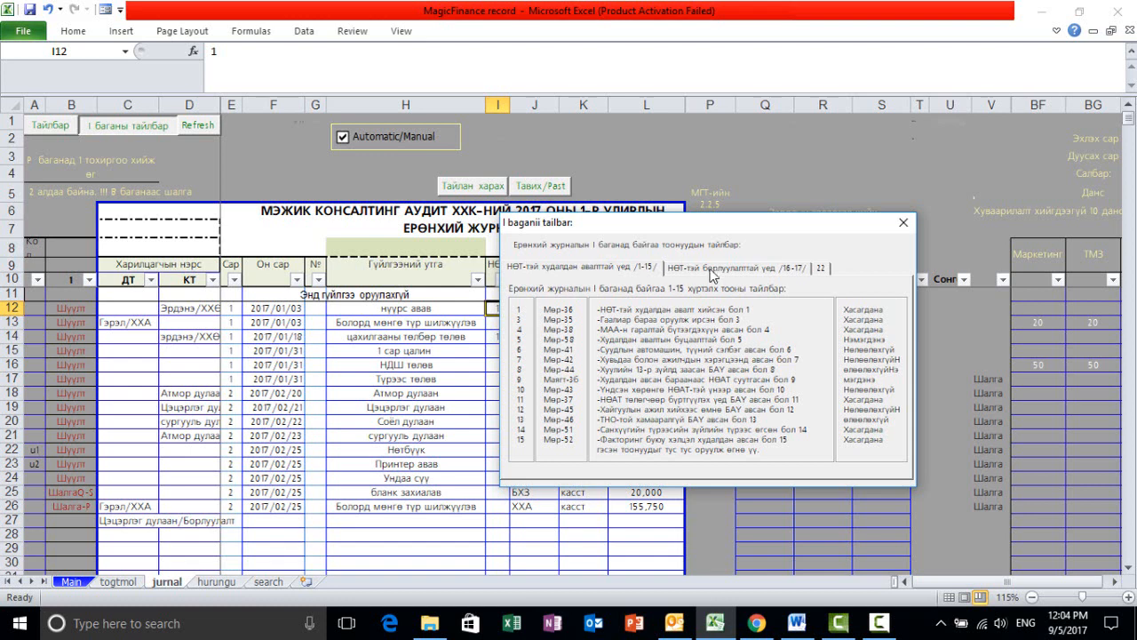
left_click(903, 223)
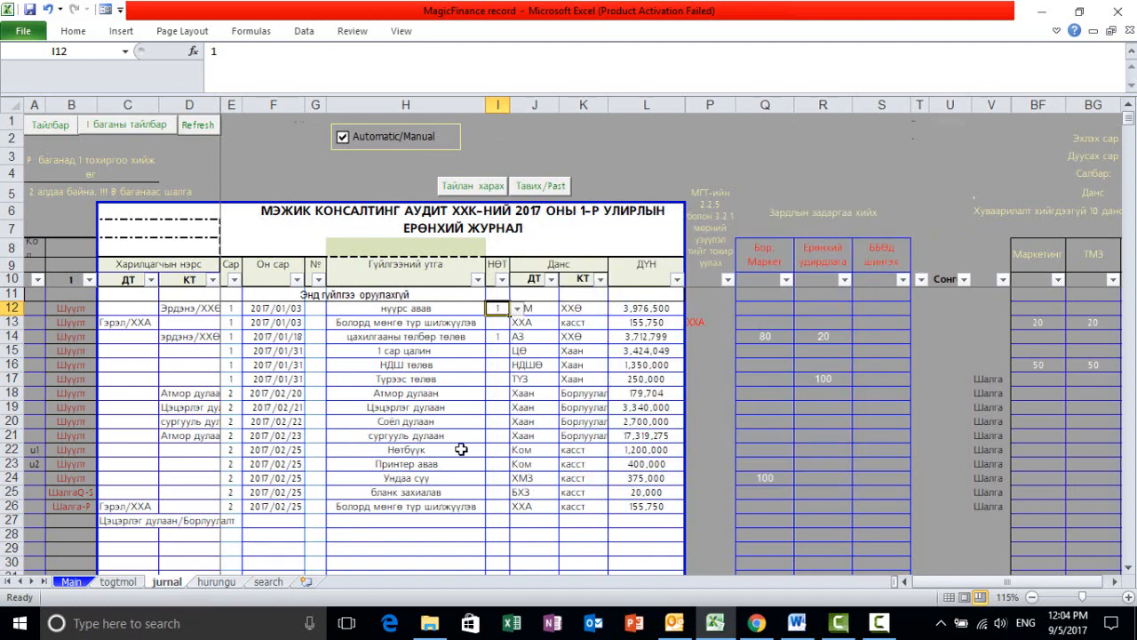
left_click(420, 537)
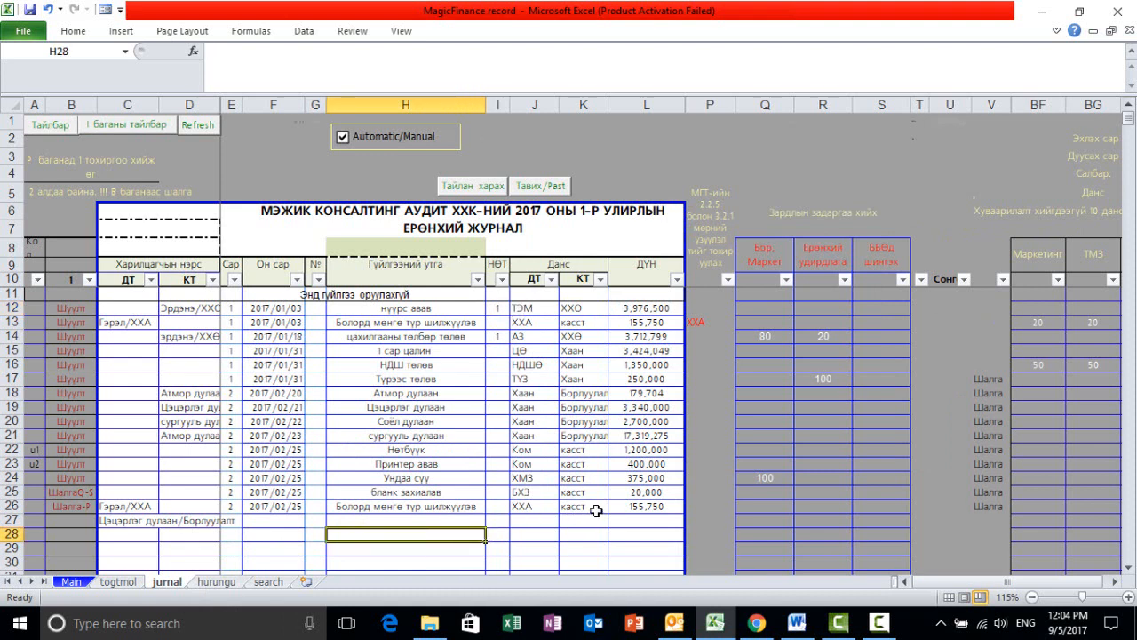
- Examine the НӨТ column entries of journal rows 12 to 25 and the empty cells beneath them
left_click(497, 534)
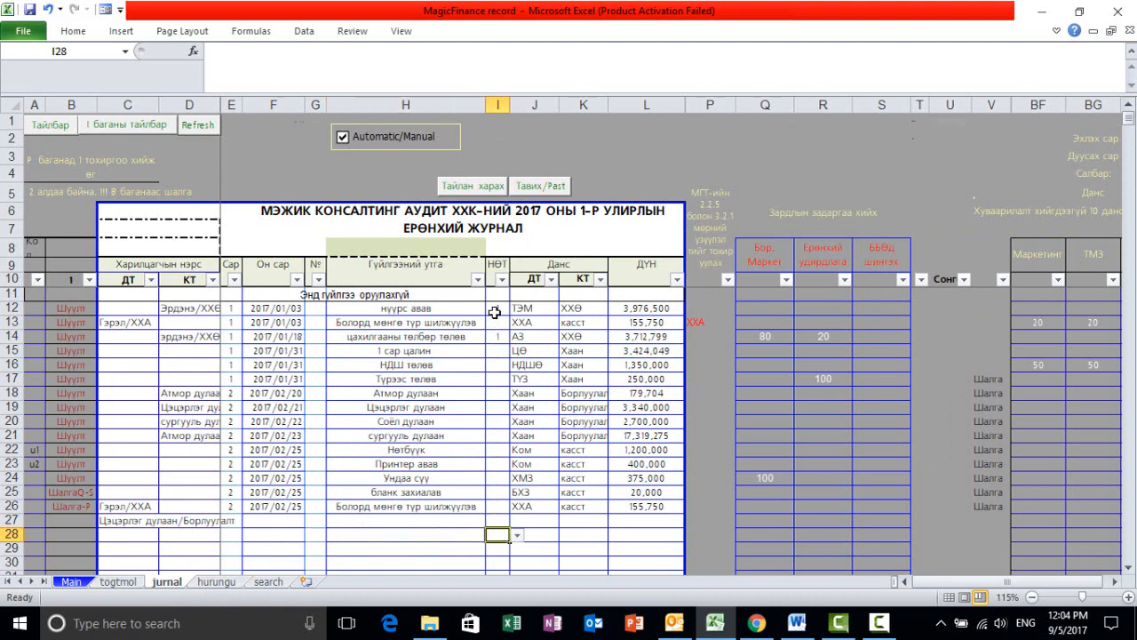
left_click_drag(493, 309, 496, 499)
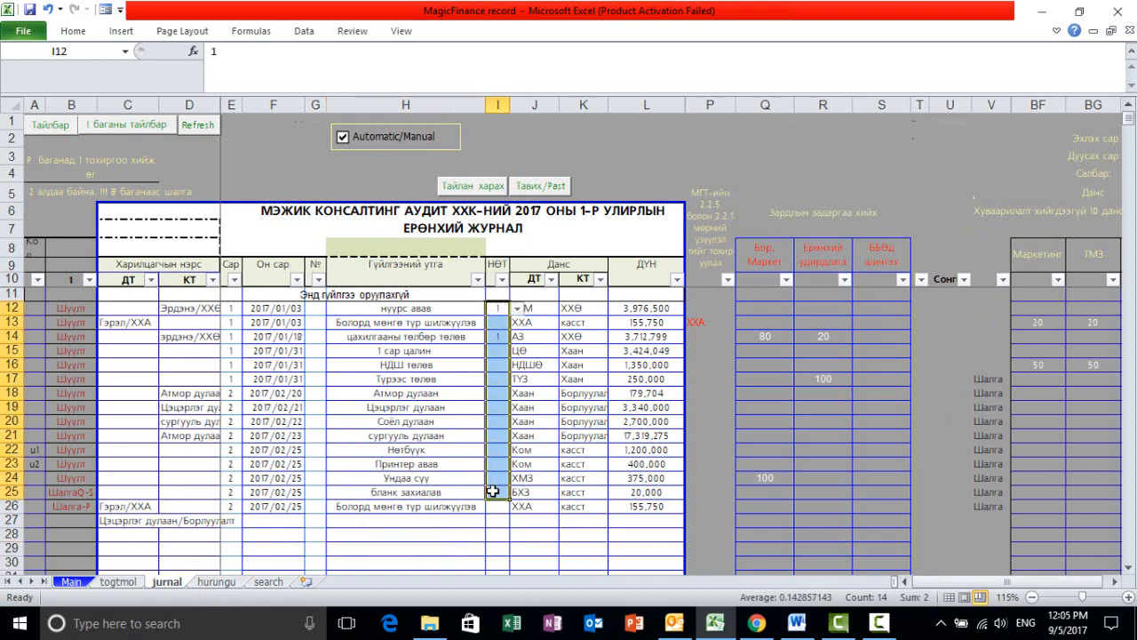
left_click(495, 520)
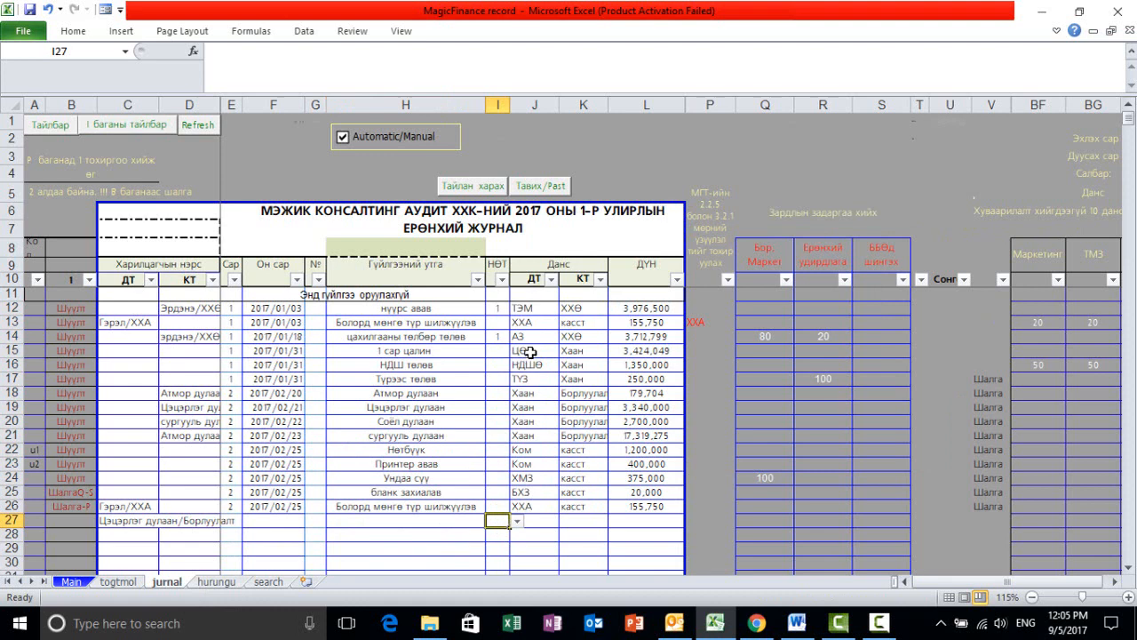
- Review the debit (ДТ) and credit (КТ) account columns J and K, including the salary entry in row 15
left_click(536, 104)
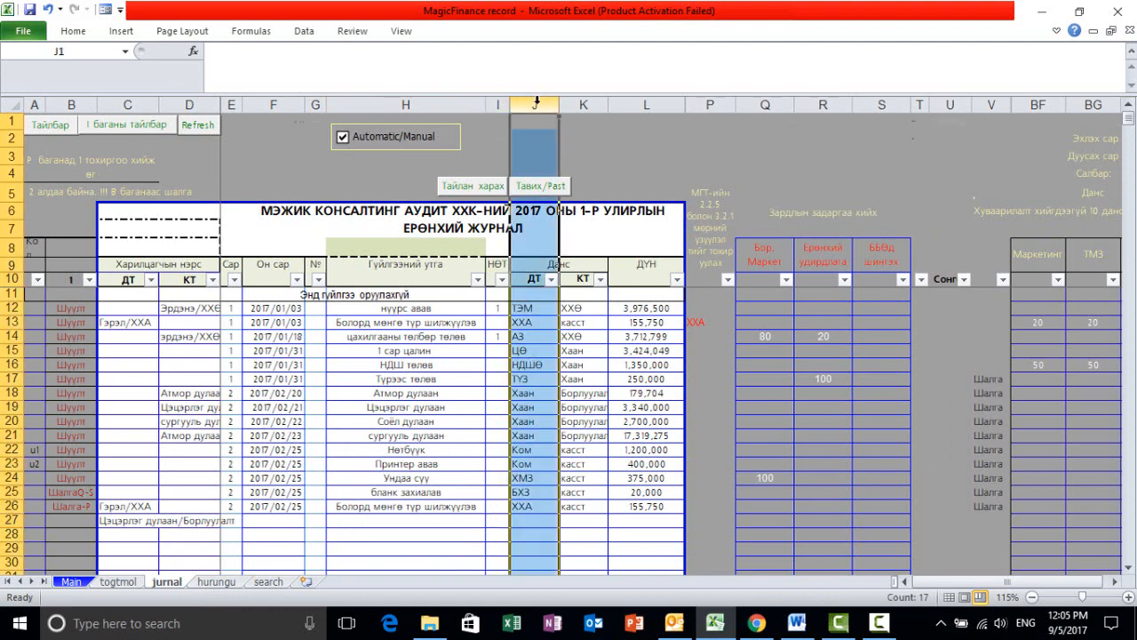
left_click(584, 105)
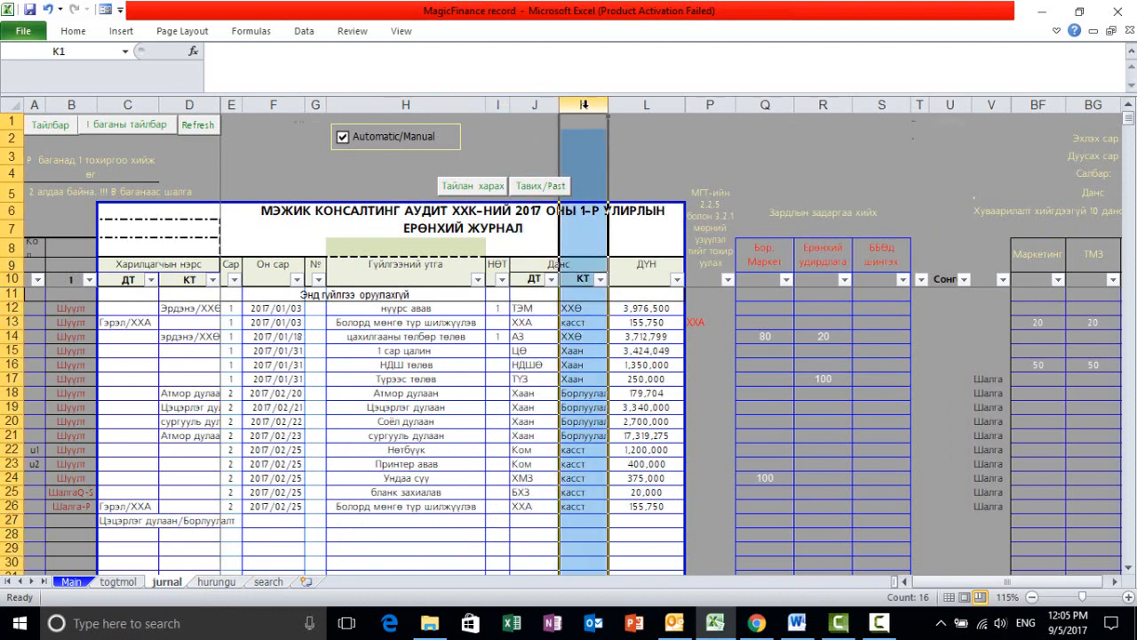
left_click(538, 352)
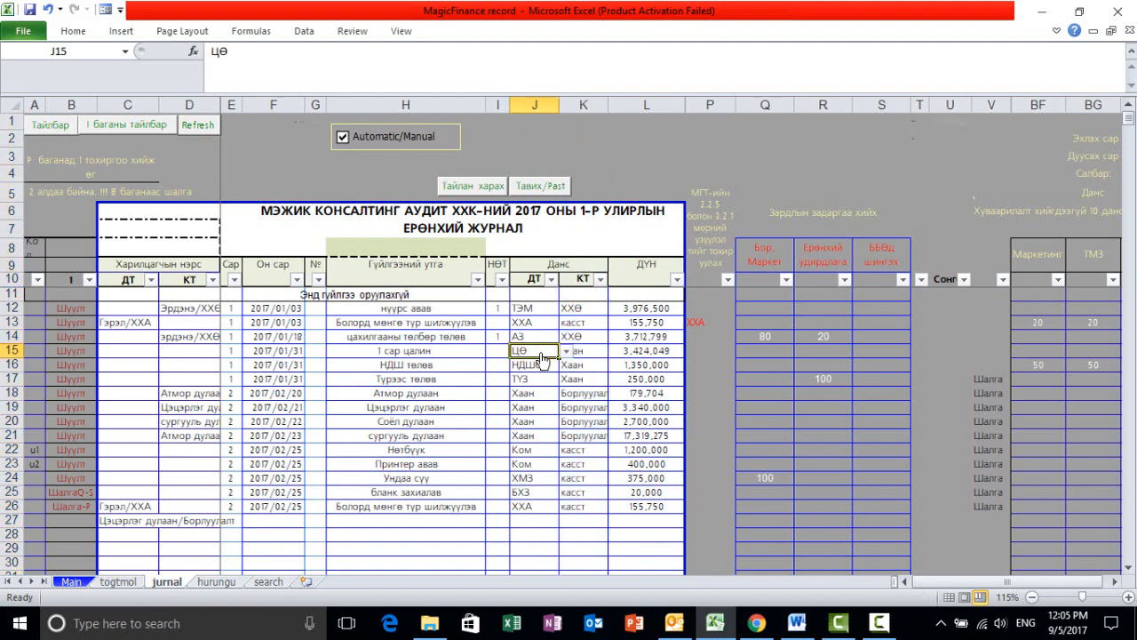
left_click(582, 350)
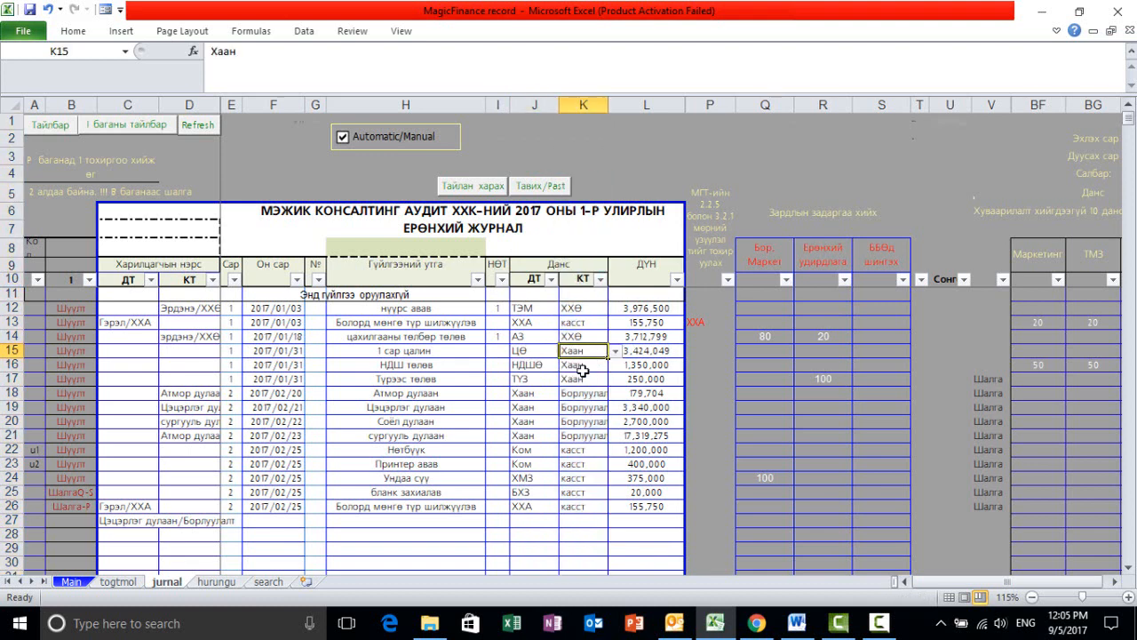
left_click(584, 493)
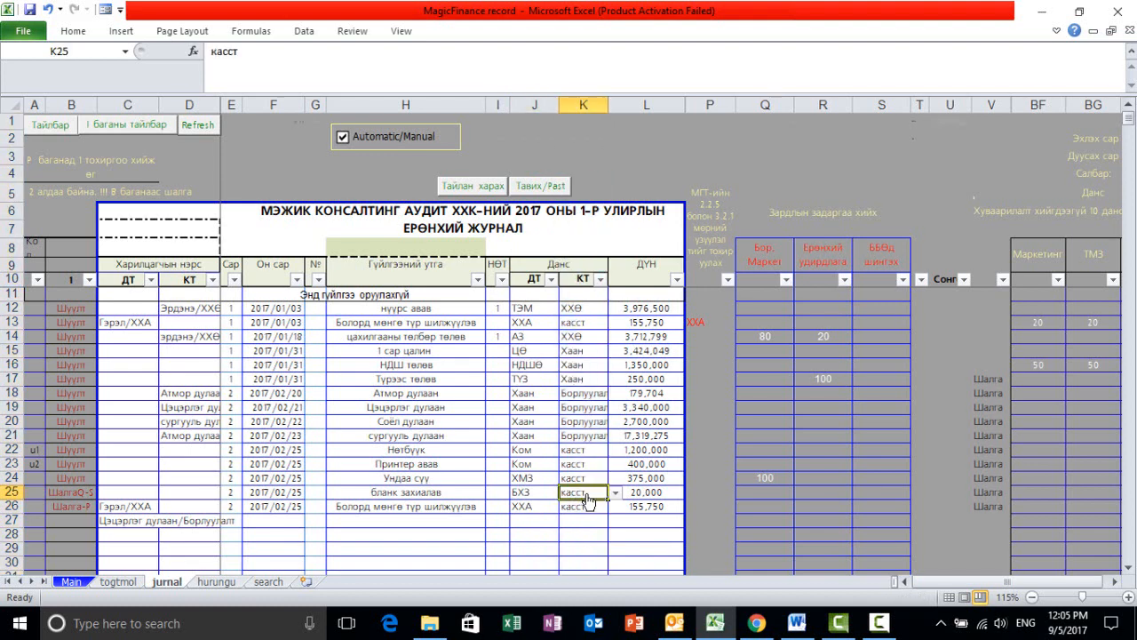
left_click(588, 533)
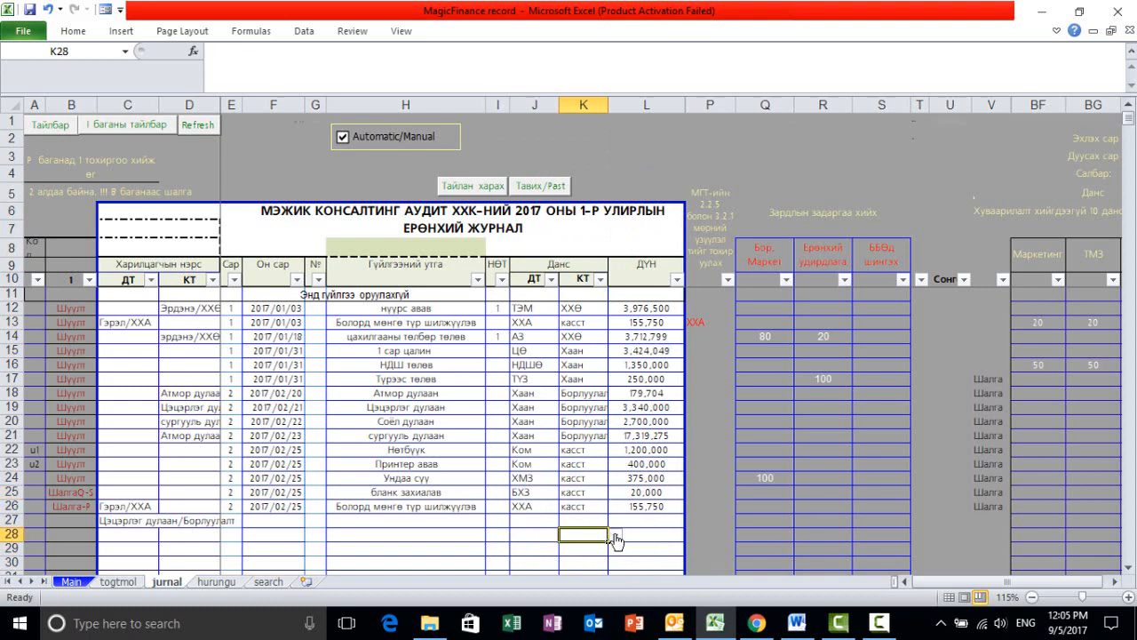
- Browse the credit account codes available for row 28 without choosing one, and examine row 19's credit and debit accounts
left_click(615, 534)
scroll(614, 534, "down", 2)
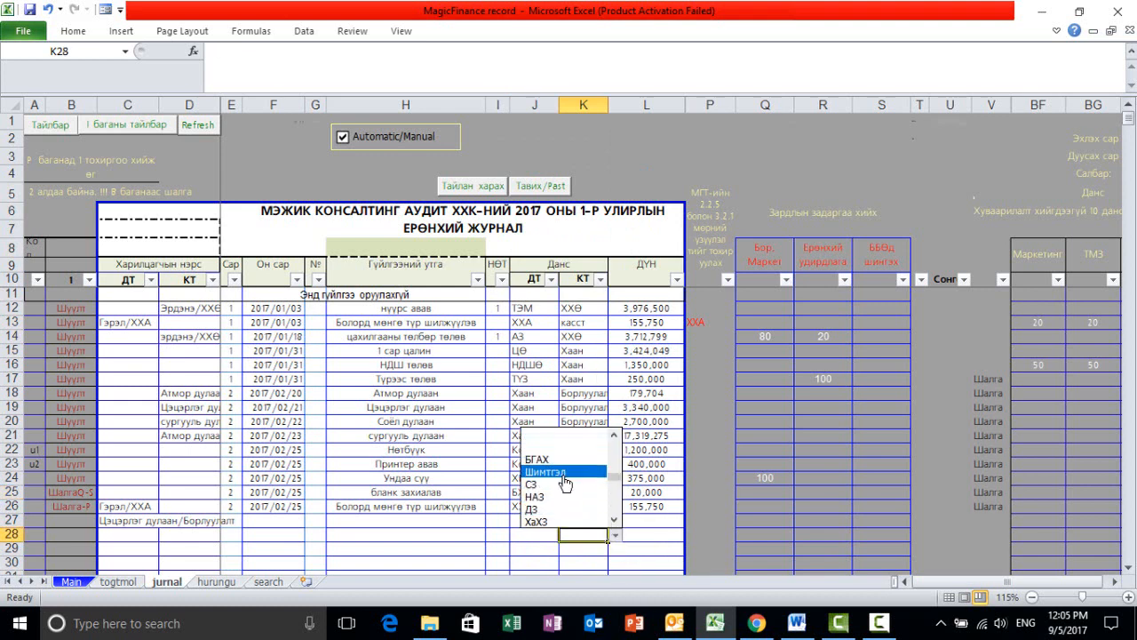
left_click(613, 520)
left_click(614, 520)
left_click(614, 519)
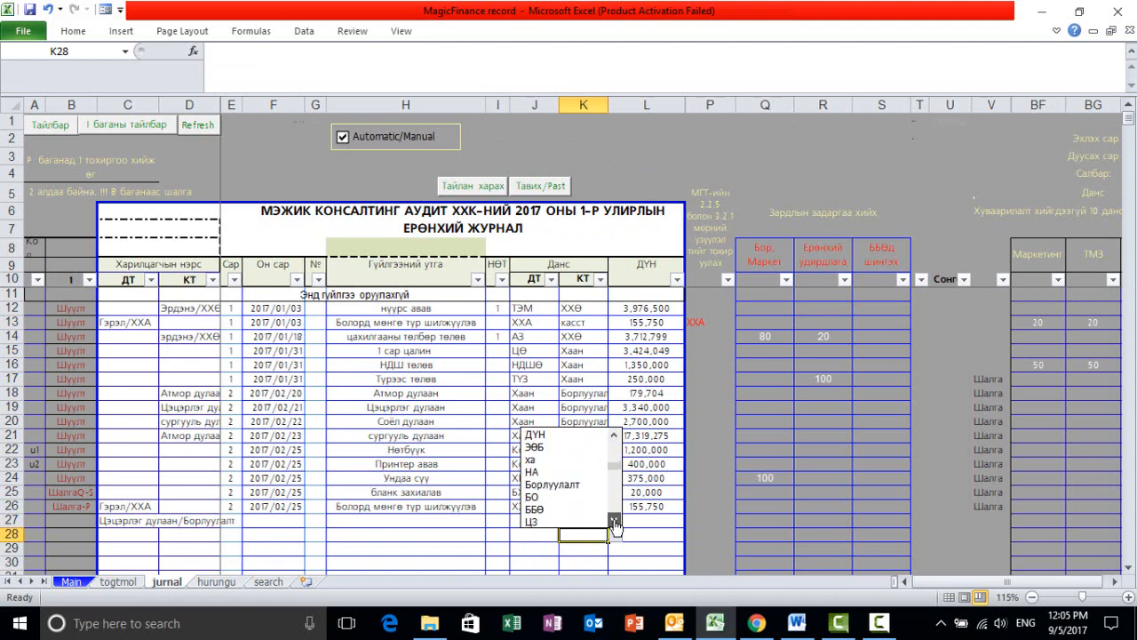
left_click(614, 520)
left_click(535, 540)
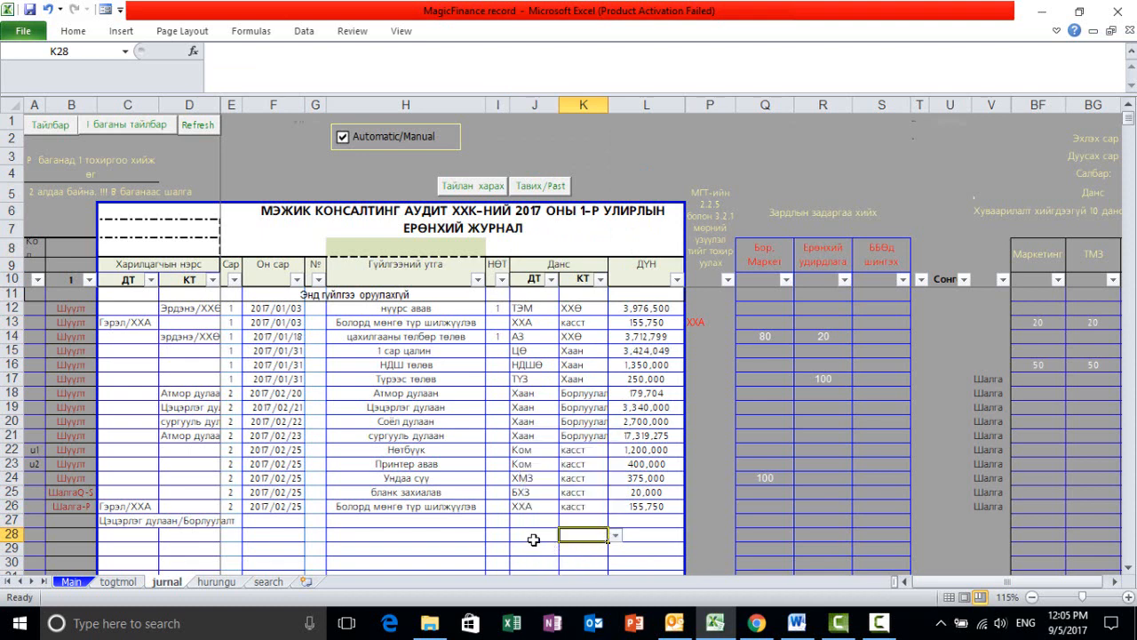
left_click(579, 410)
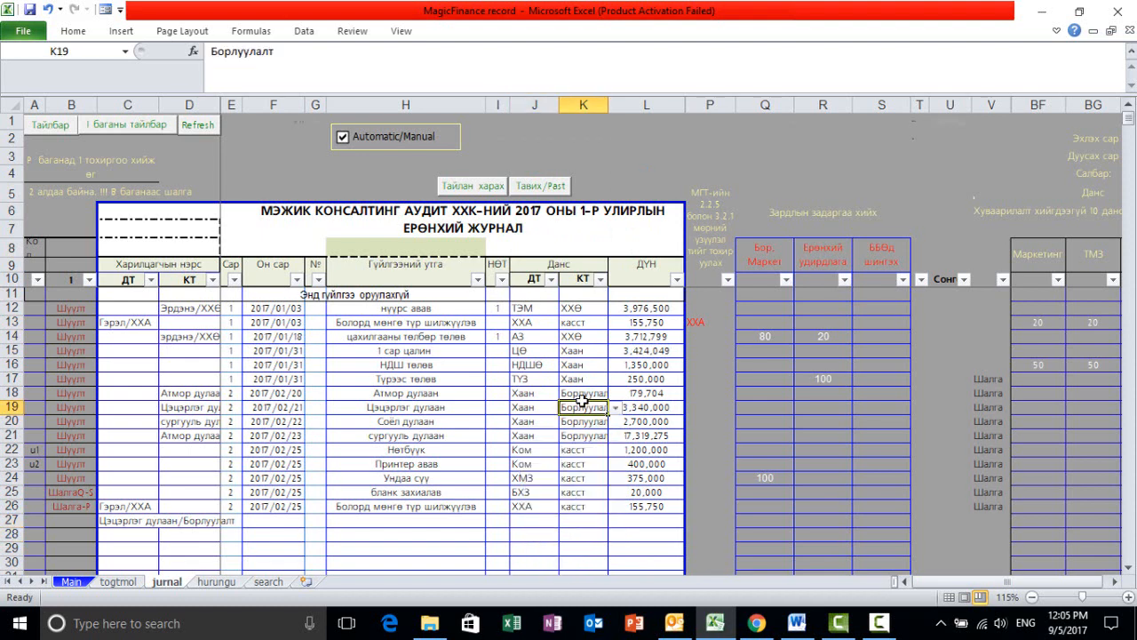
left_click(553, 409)
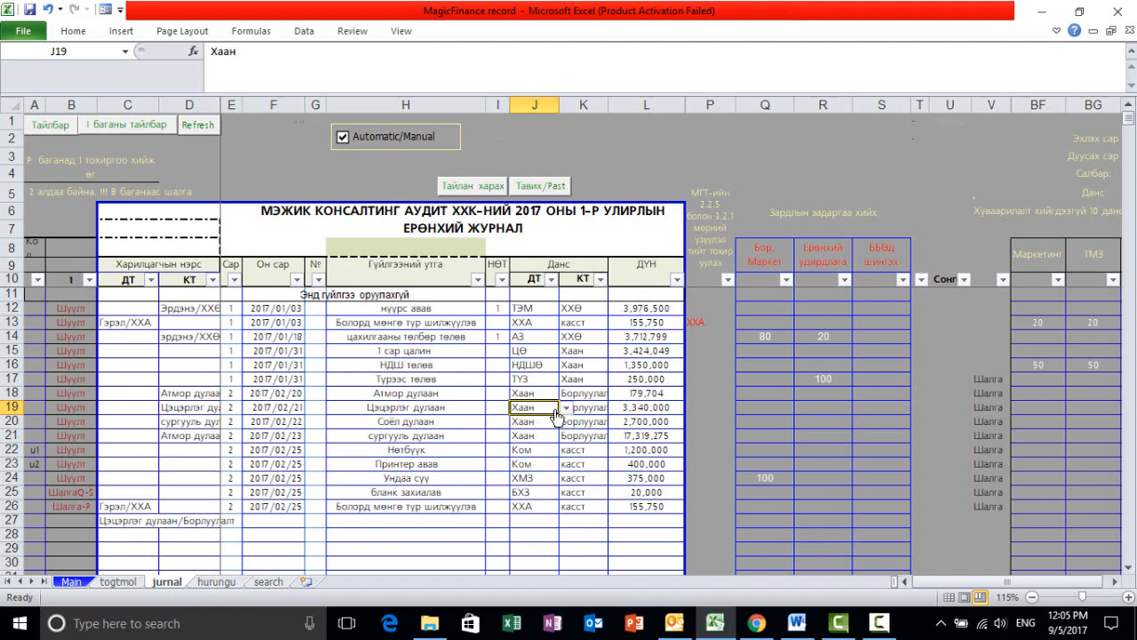
- Open the account code sheet through Дансны код оруулах, засах in the Тогтмол section of the Undsen menu
left_click(463, 188)
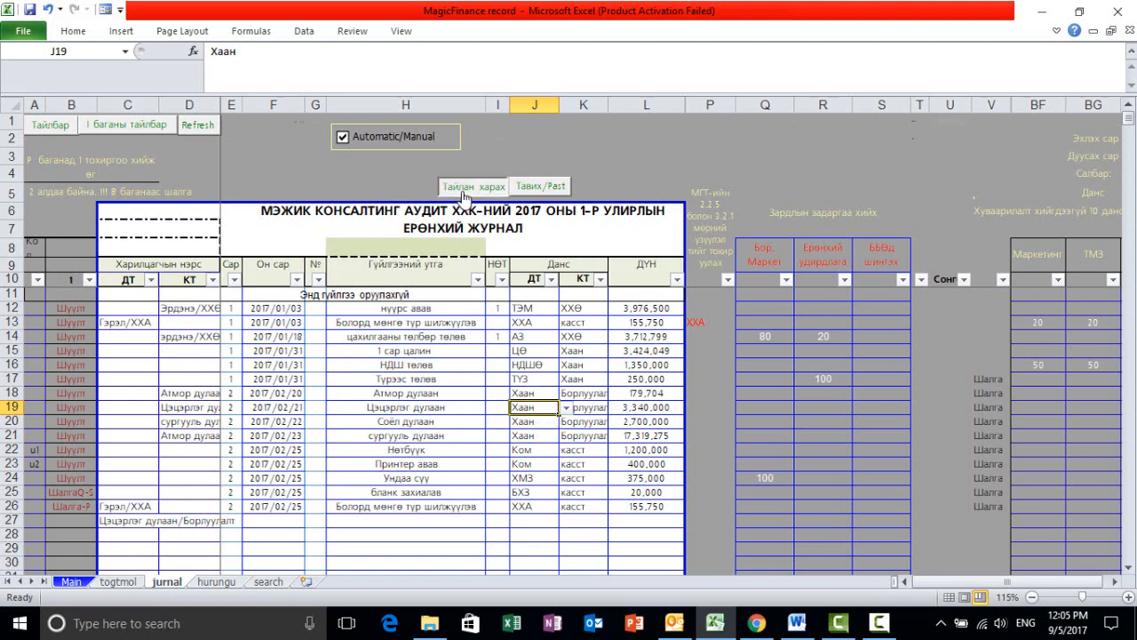
left_click(403, 225)
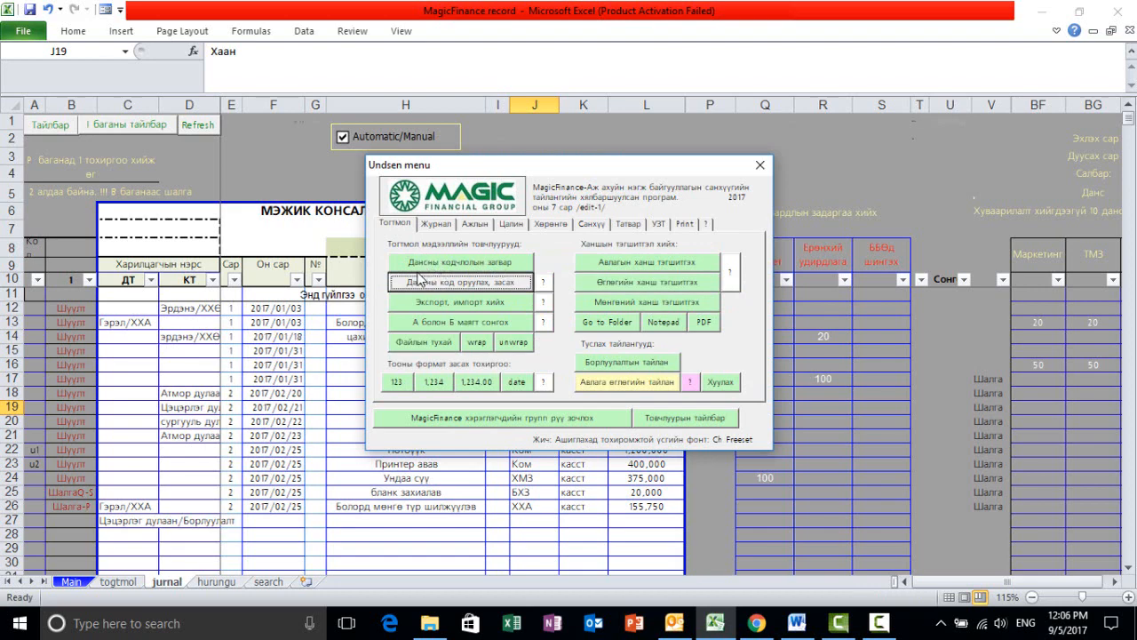
left_click(473, 289)
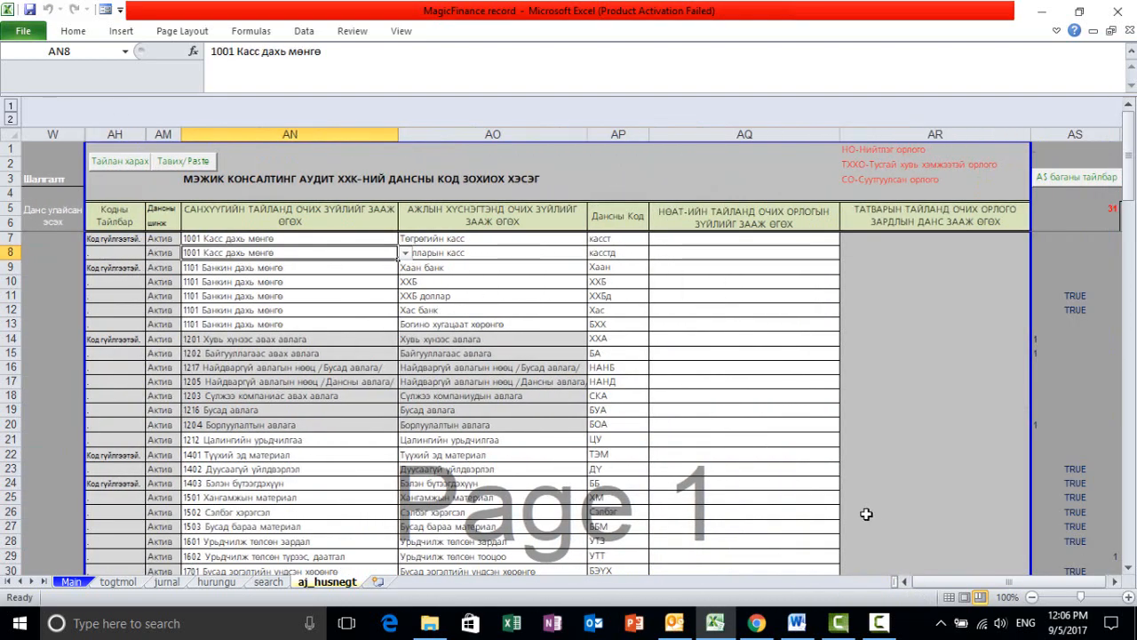
- Set the financial statement item in row 117 of the account code sheet to 1211 Бусад татварын тооцоо
scroll(554, 455, "down", 20)
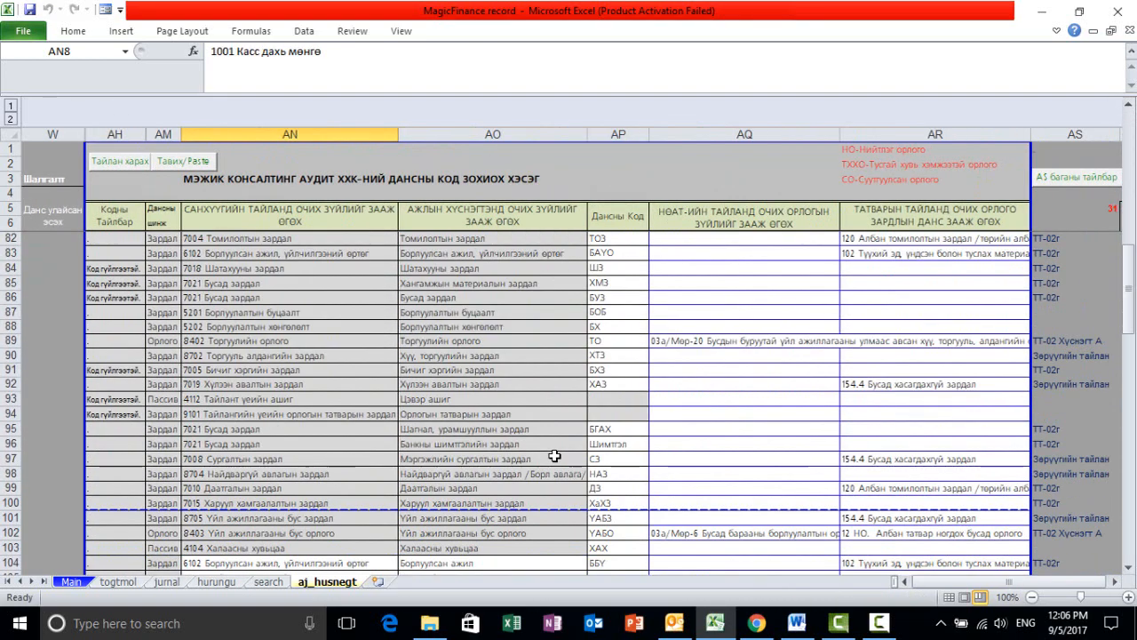
scroll(555, 454, "down", 7)
left_click(292, 448)
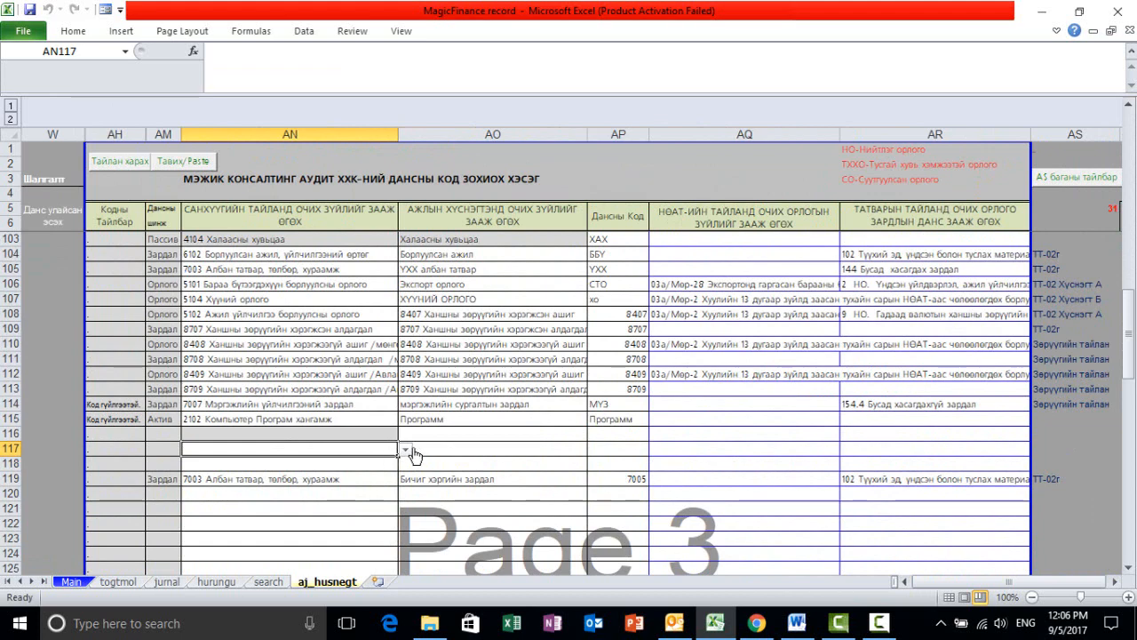
left_click(405, 450)
scroll(405, 536, "down", 15)
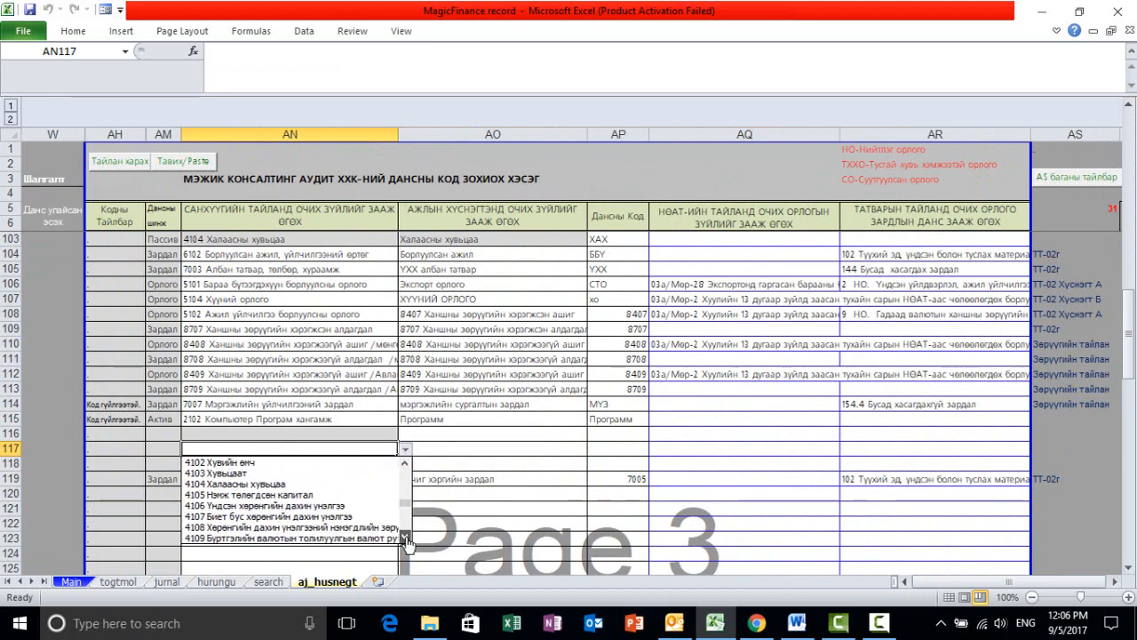
scroll(405, 536, "down", 15)
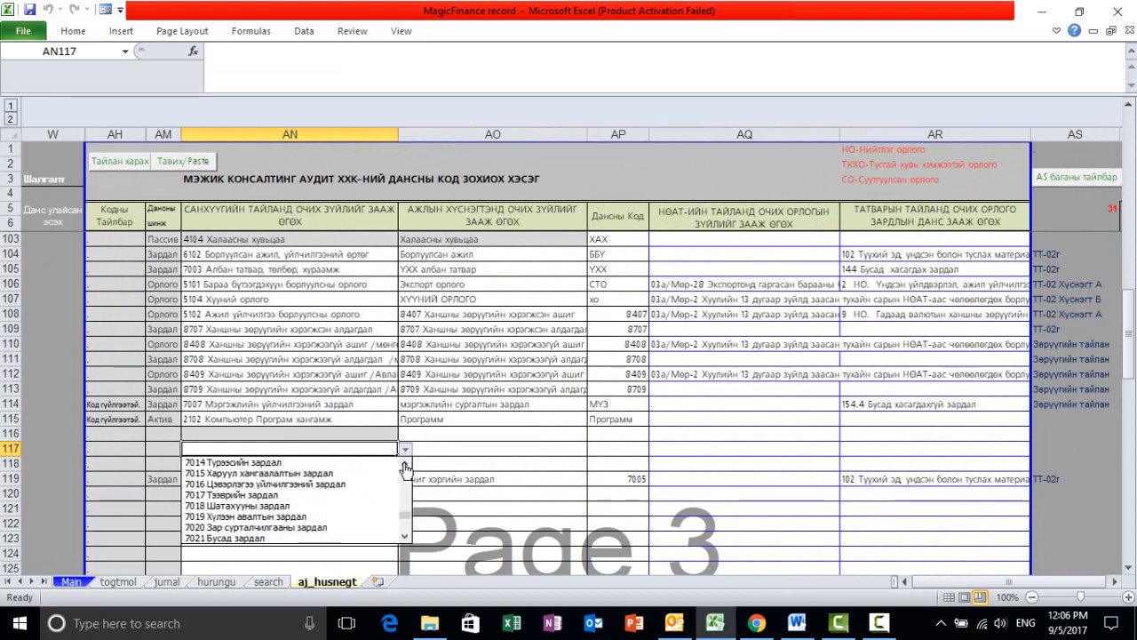
left_click(405, 466)
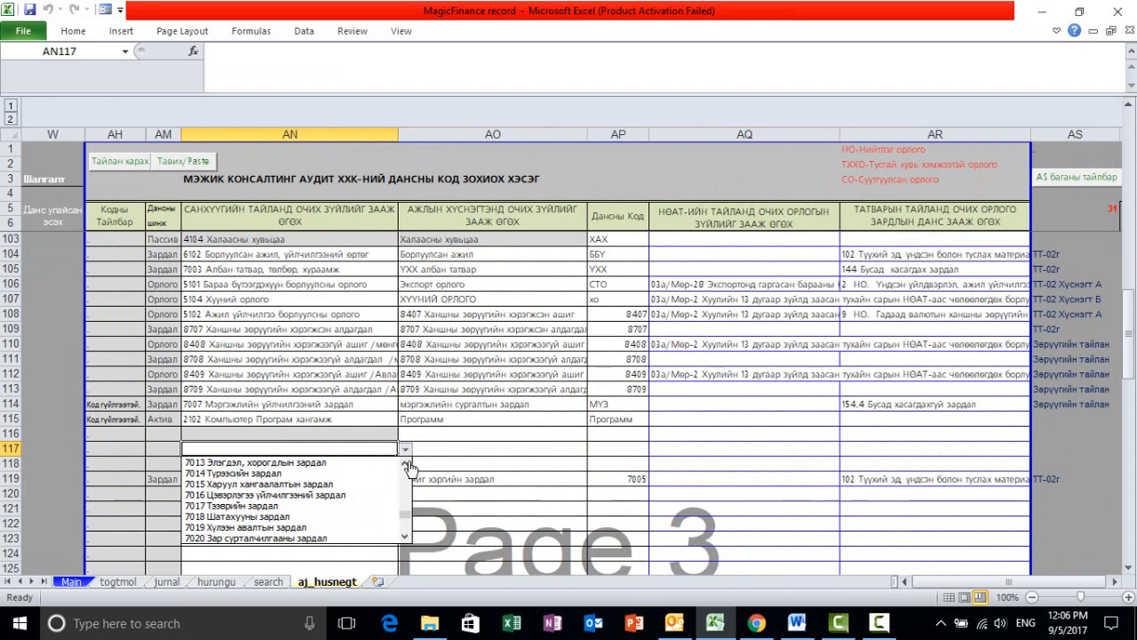
left_click(406, 466)
left_click(406, 466)
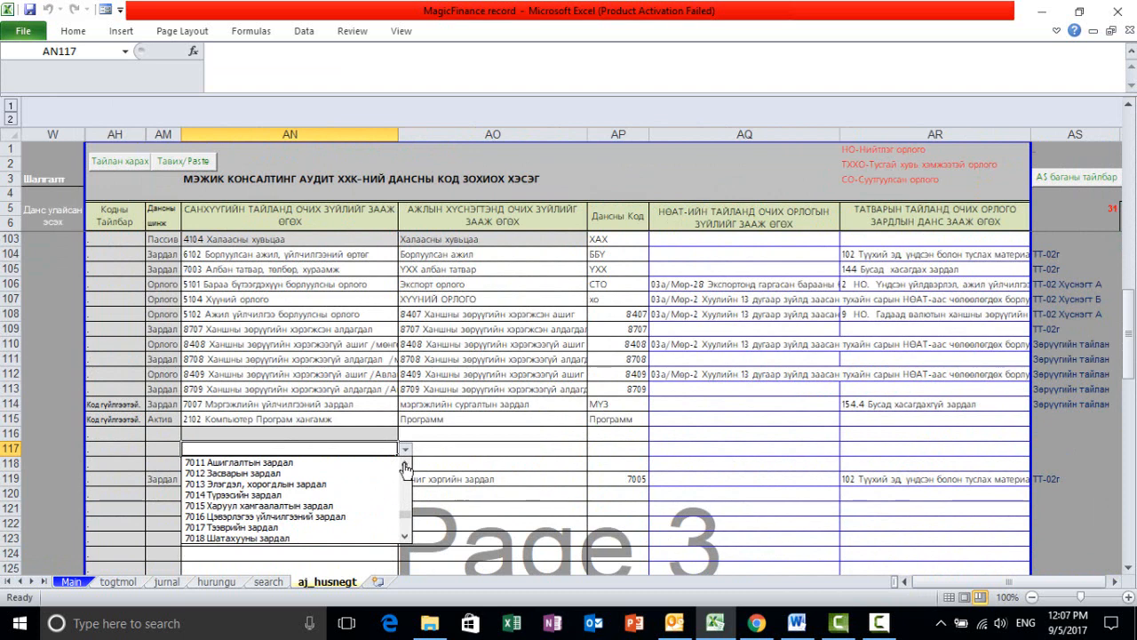
left_click(405, 466)
left_click(406, 466)
left_click(405, 465)
left_click(405, 466)
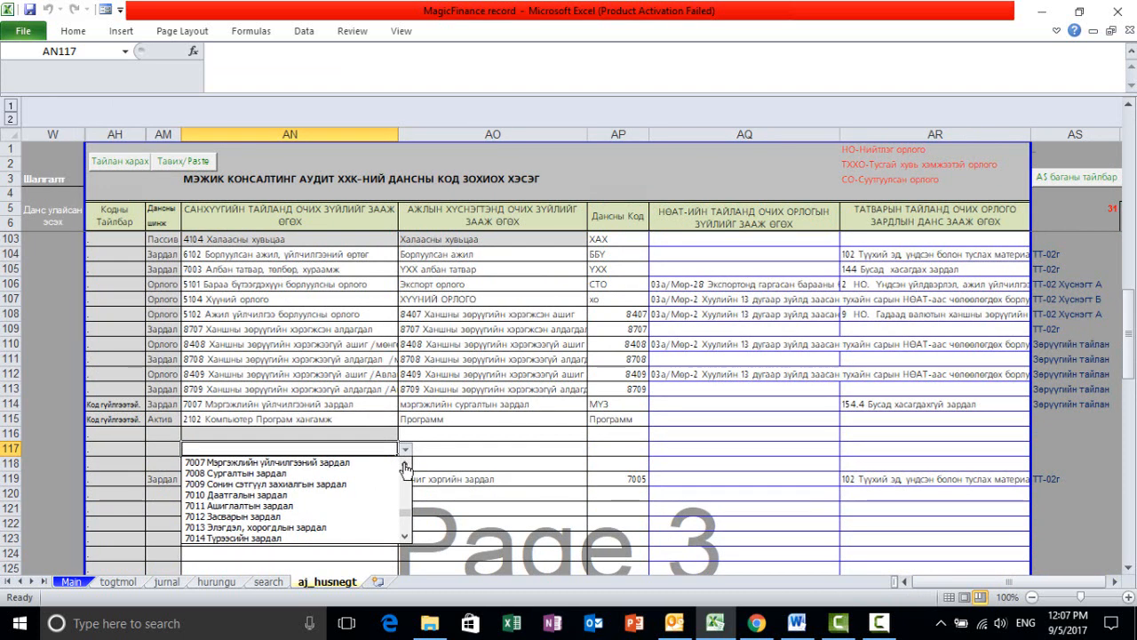
left_click(405, 466)
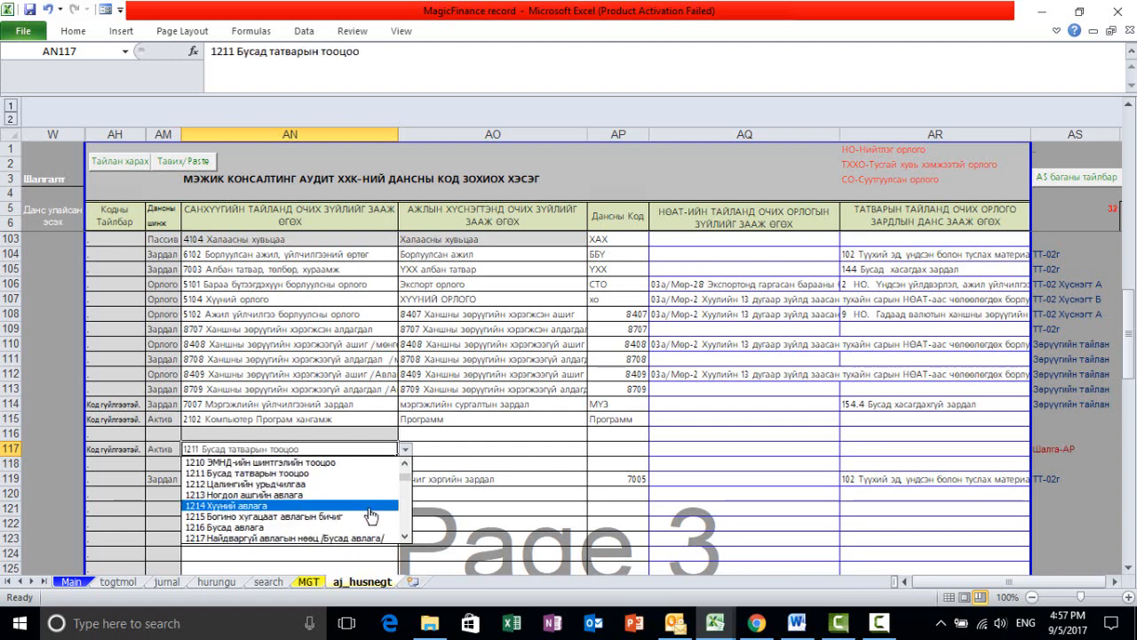
left_click(334, 477)
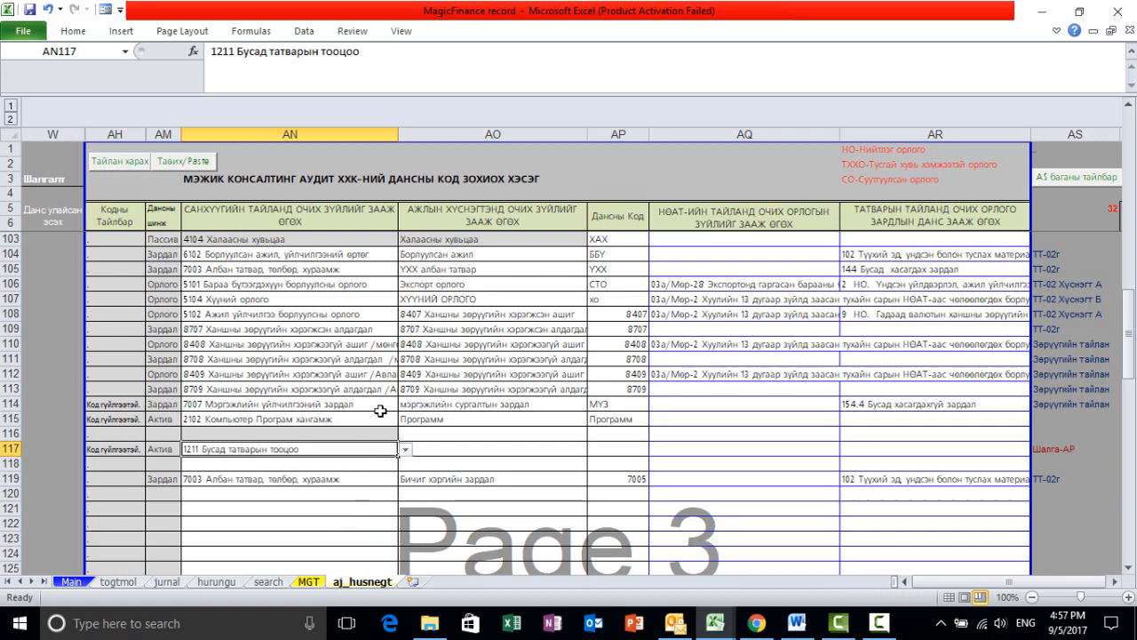
- Enter "Нийслэл хотын албан татвар өглөг" as the worksheet item name in AO117
left_click(460, 450)
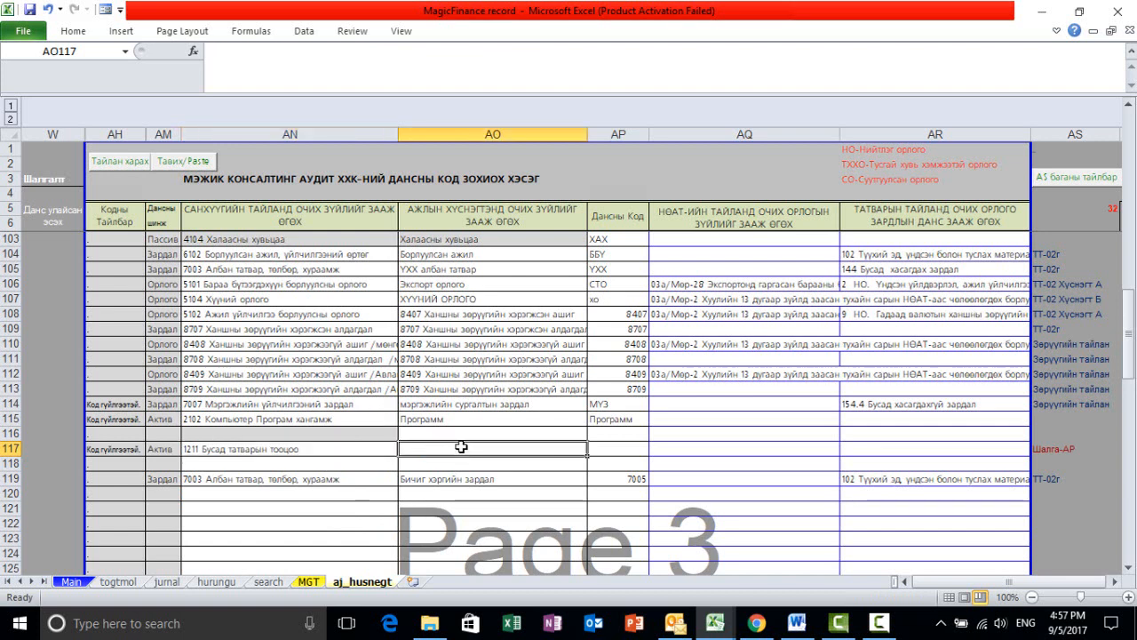
key("alt+shift")
type("Нийслэл хоты")
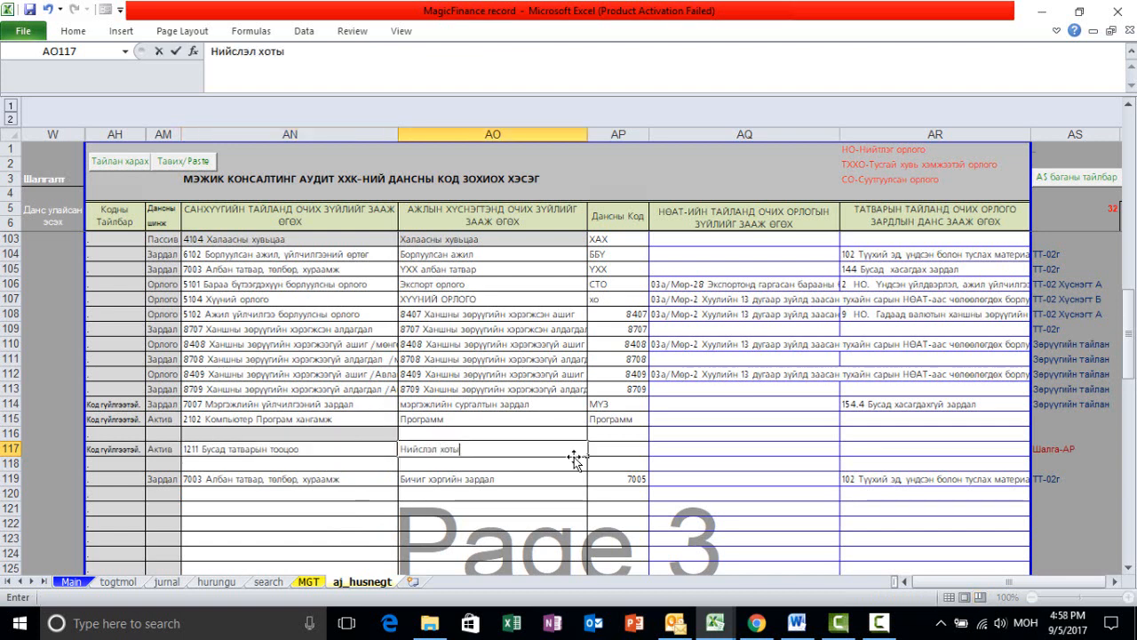
type("н албан татвар")
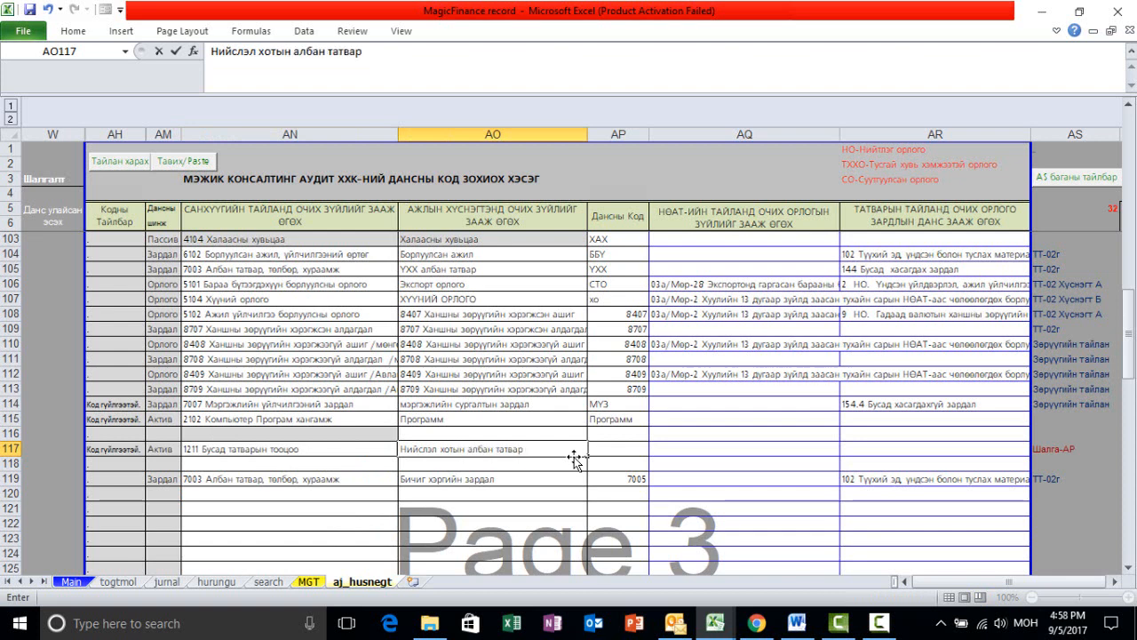
type(" өглөг")
- Enter НХАТ as the account code in AP117 and check the НӨАТ report item cells in column AQ
left_click(613, 452)
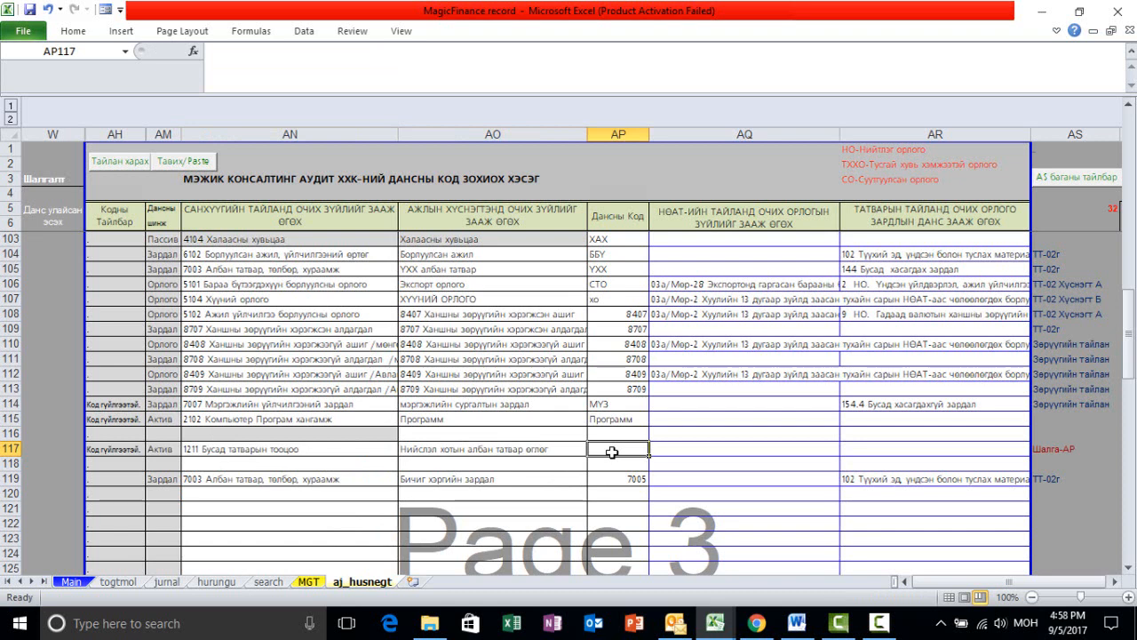
type("НХА")
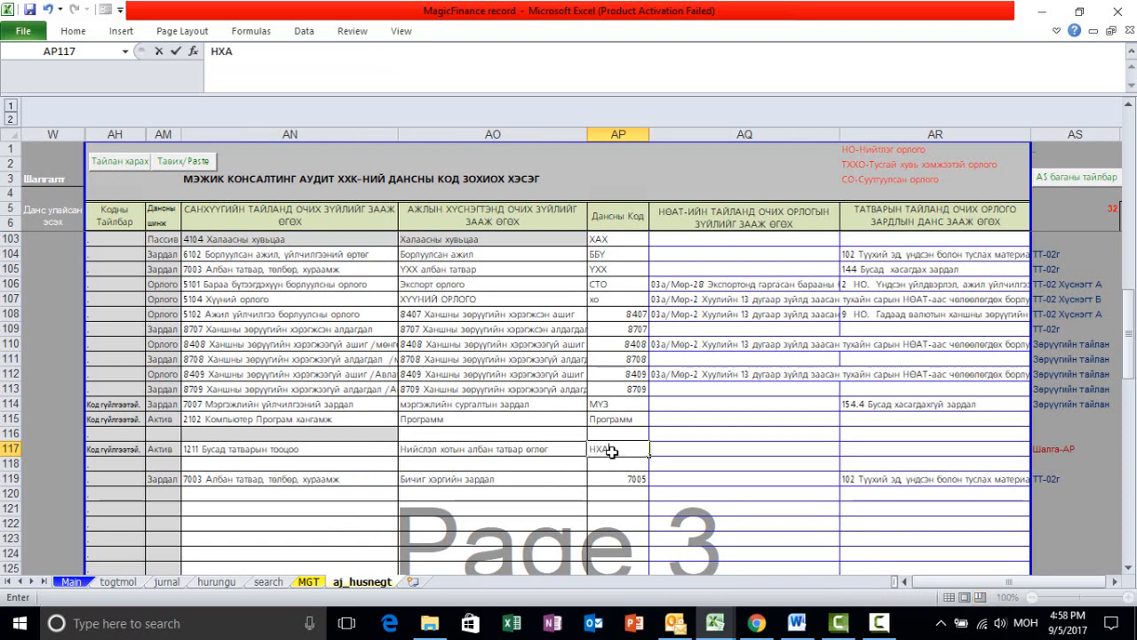
type("Т")
key("Return")
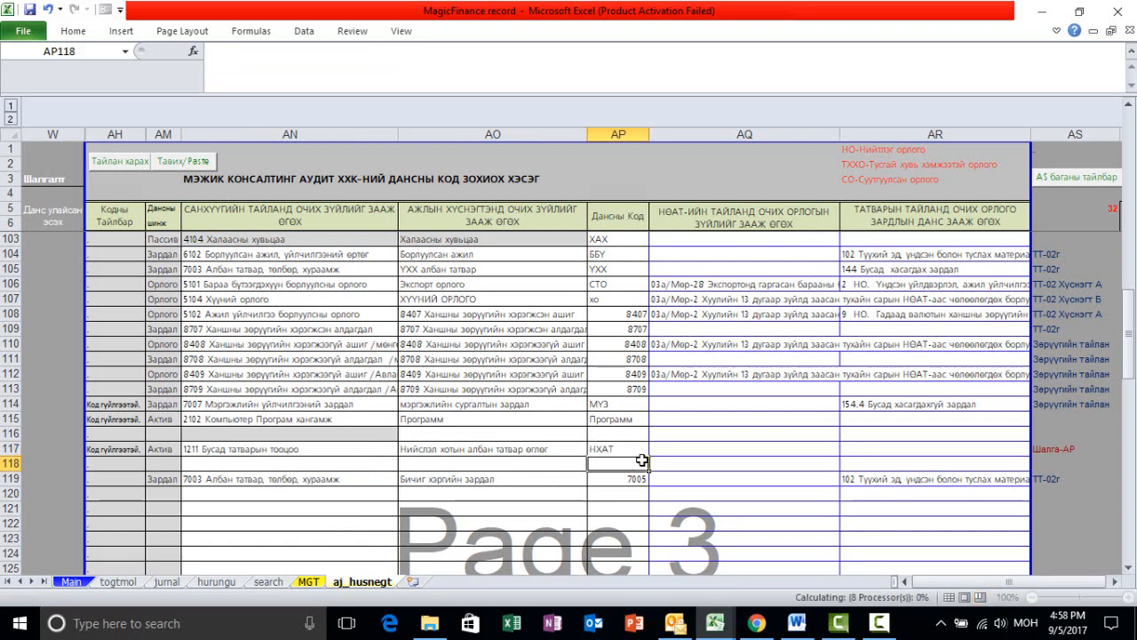
left_click(673, 450)
left_click(693, 464)
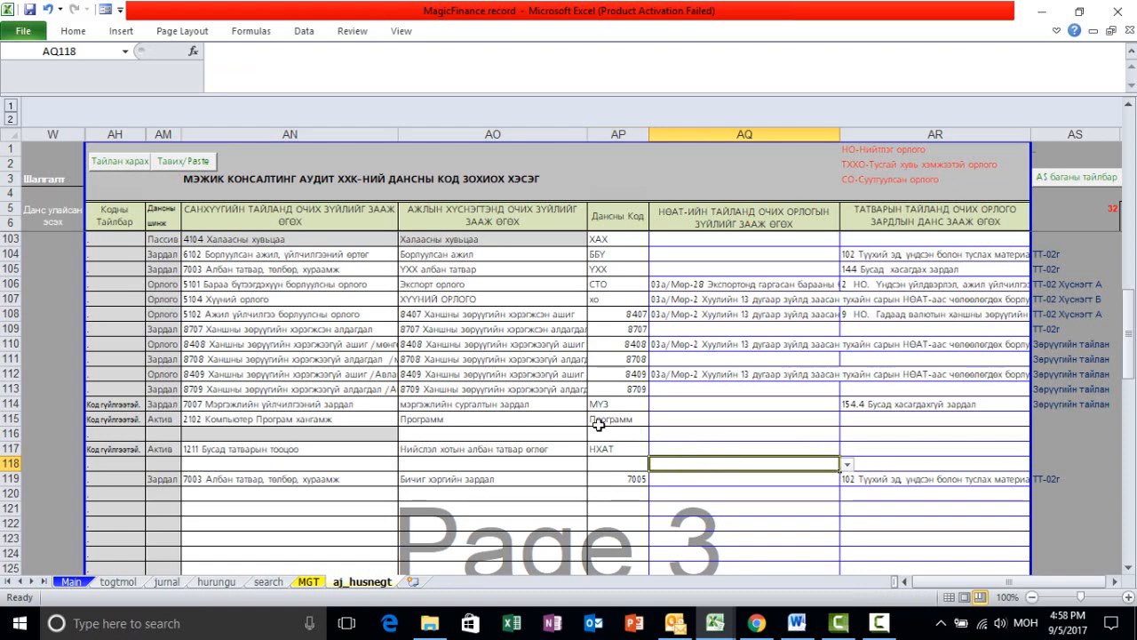
- On the jurnal sheet, set the debit account of row 27 to the new code НХАТ
left_click(166, 583)
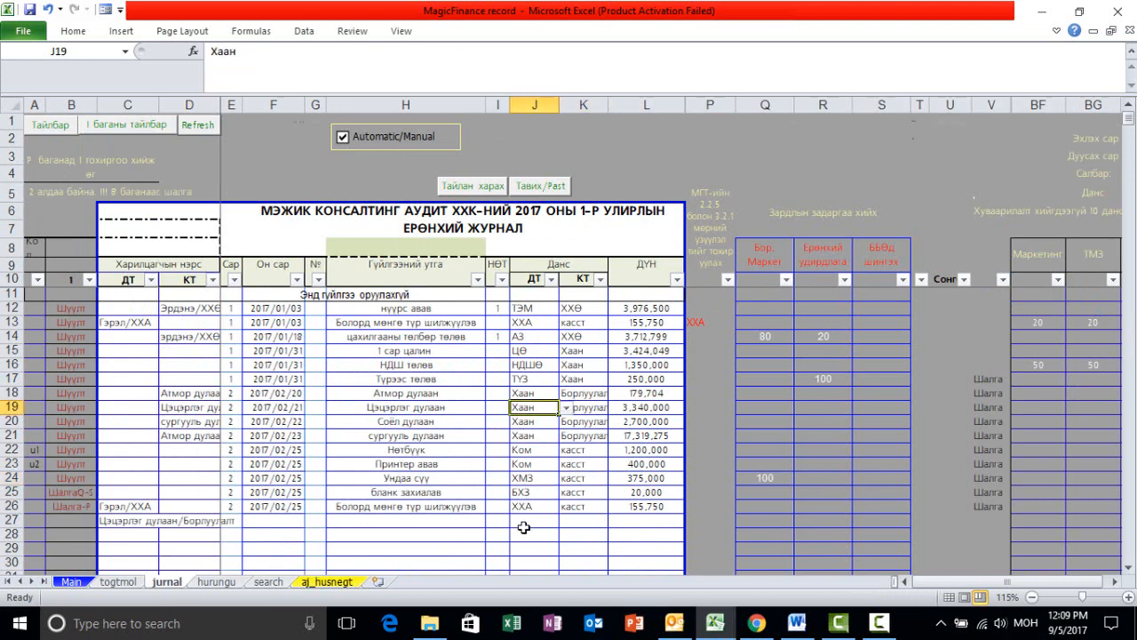
left_click(526, 524)
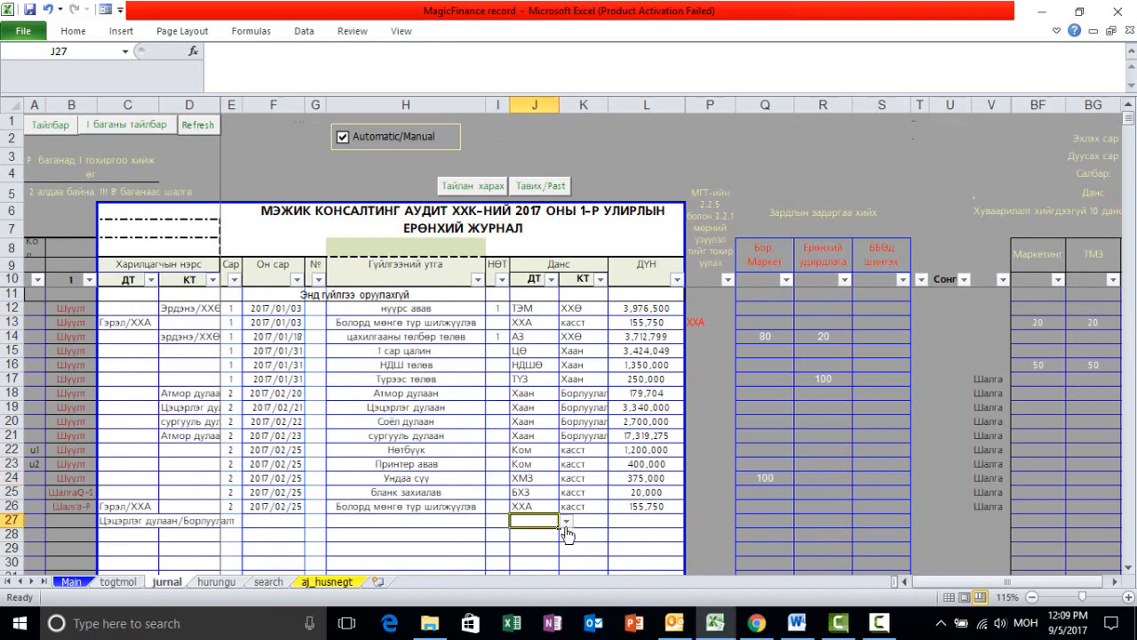
left_click(566, 522)
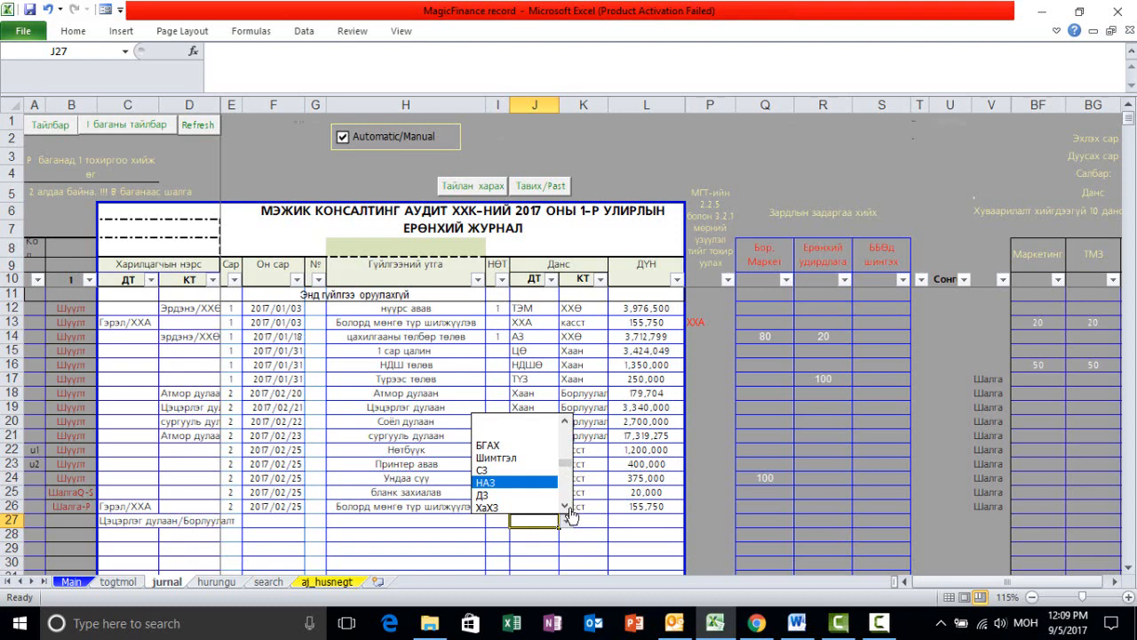
scroll(571, 507, "down", 2)
scroll(546, 517, "down", 5)
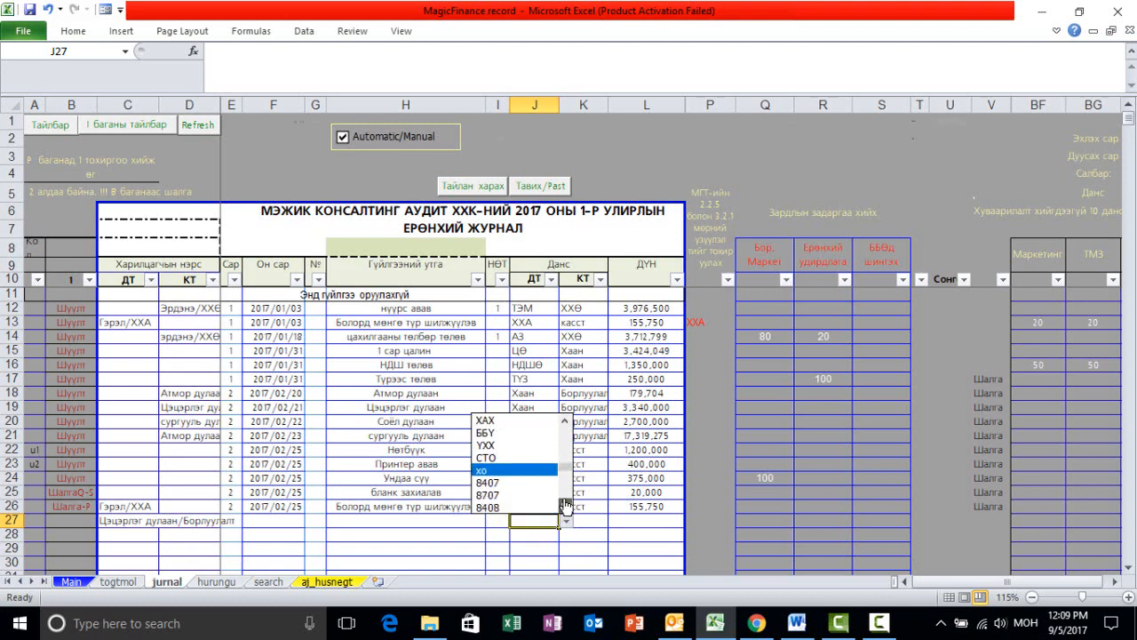
scroll(533, 453, "up", 1)
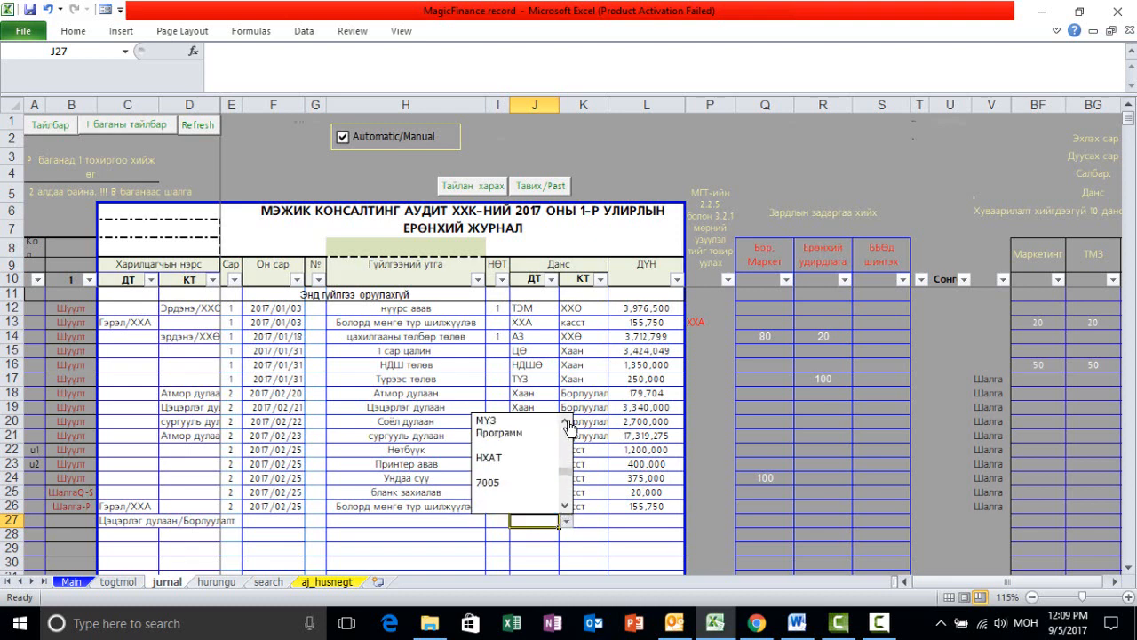
left_click(520, 465)
left_click(578, 534)
- Examine the ДҮН amounts, the cash flow setting column P, and the row 26 check flag in column B
left_click(646, 364)
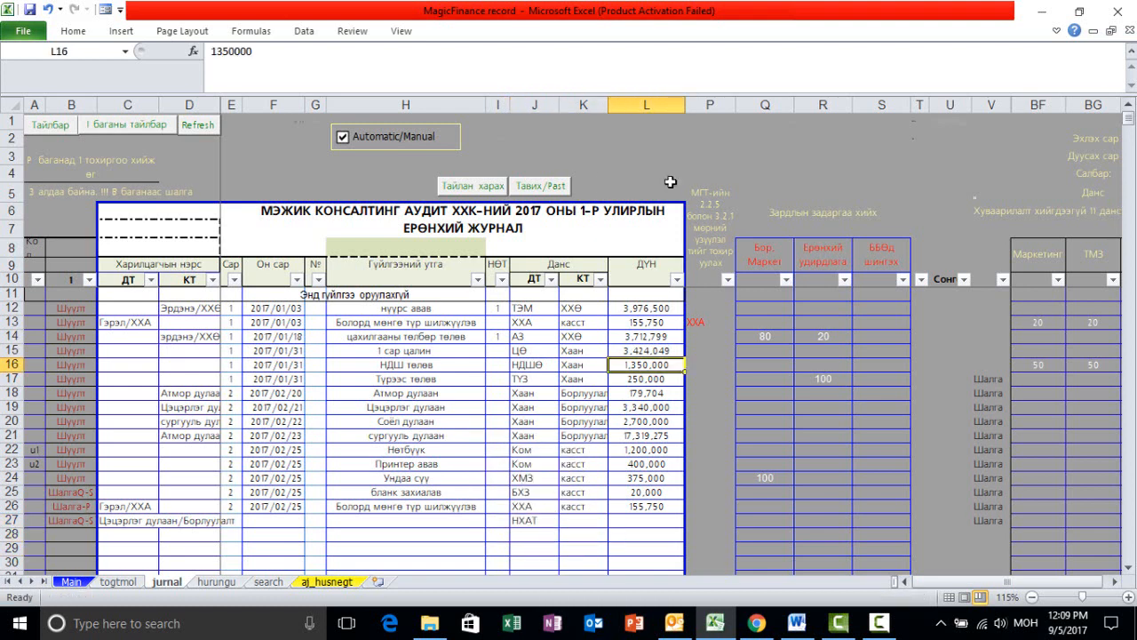
left_click(651, 105)
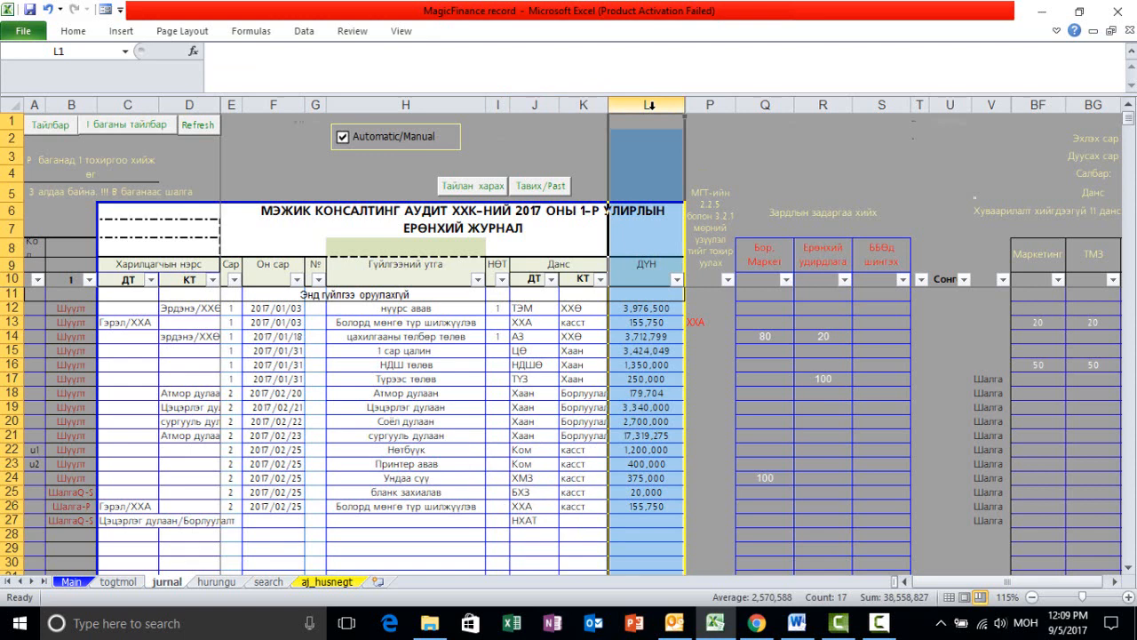
left_click(645, 376)
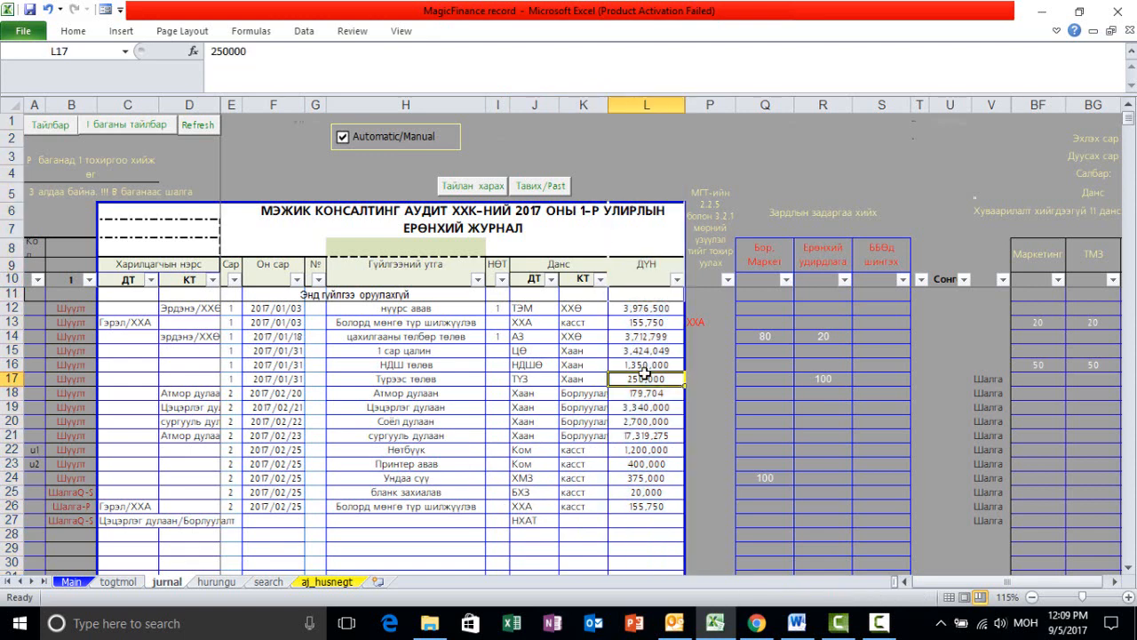
left_click(709, 105)
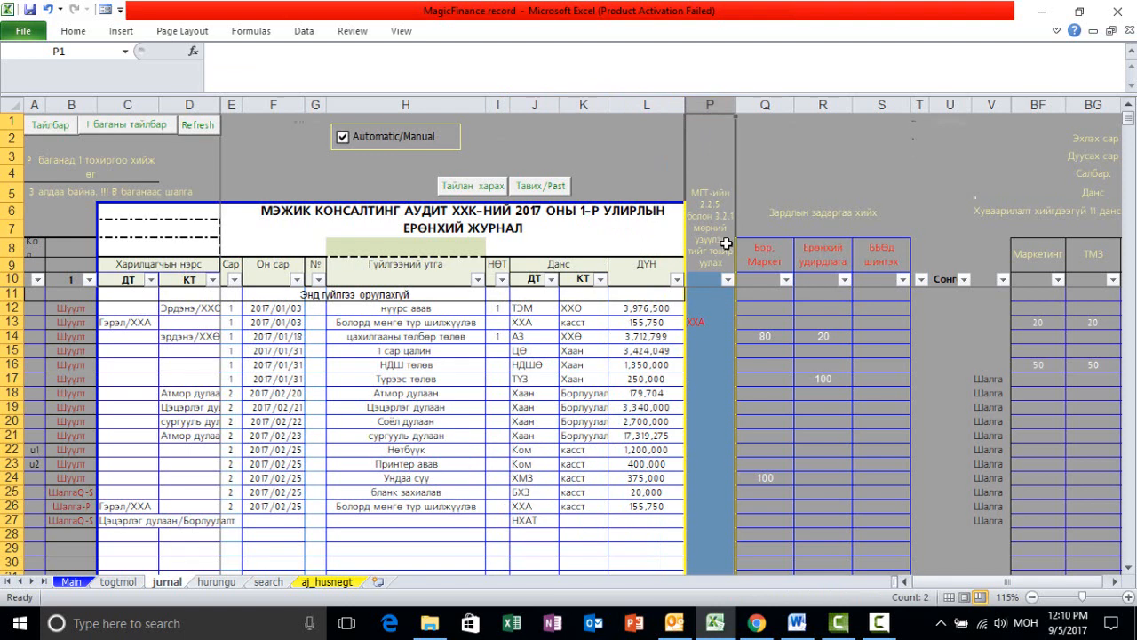
left_click(645, 465)
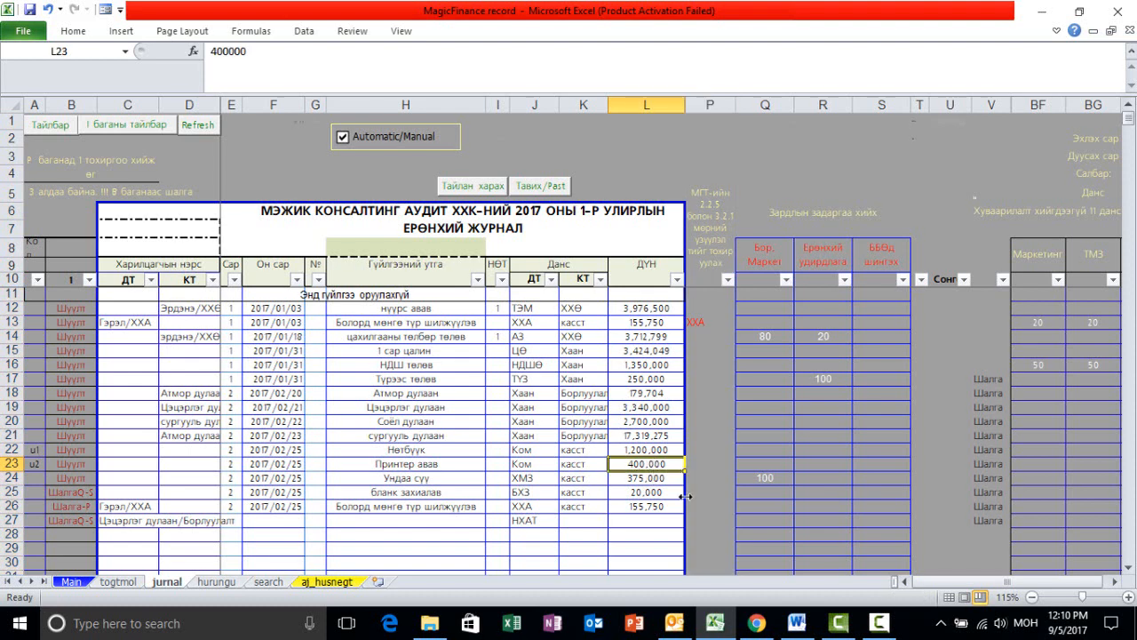
left_click(660, 521)
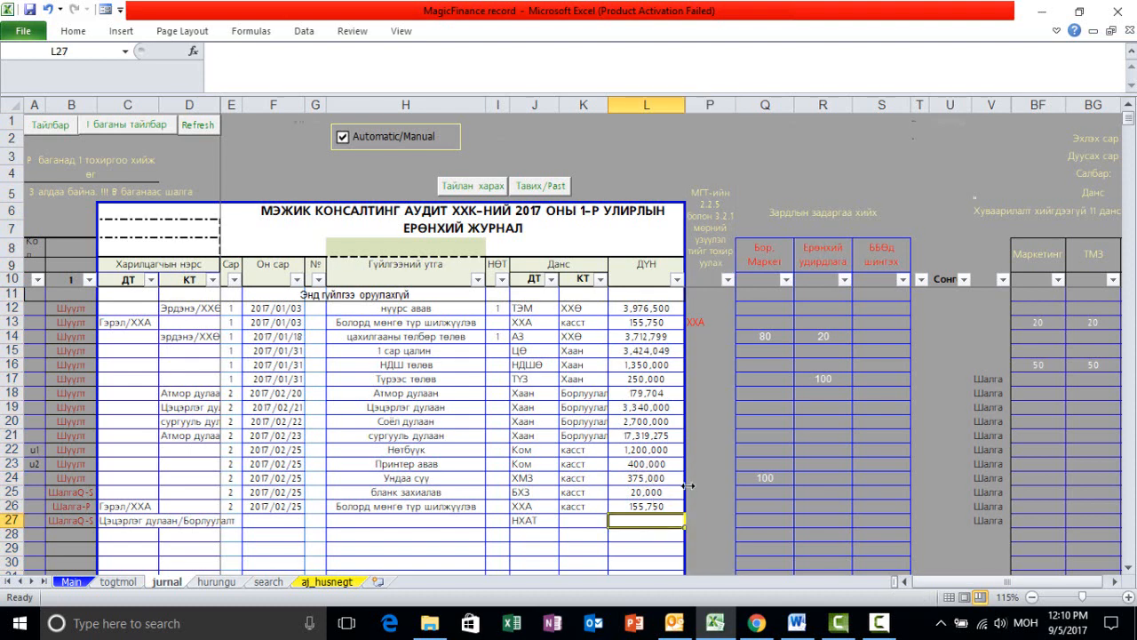
left_click(708, 505)
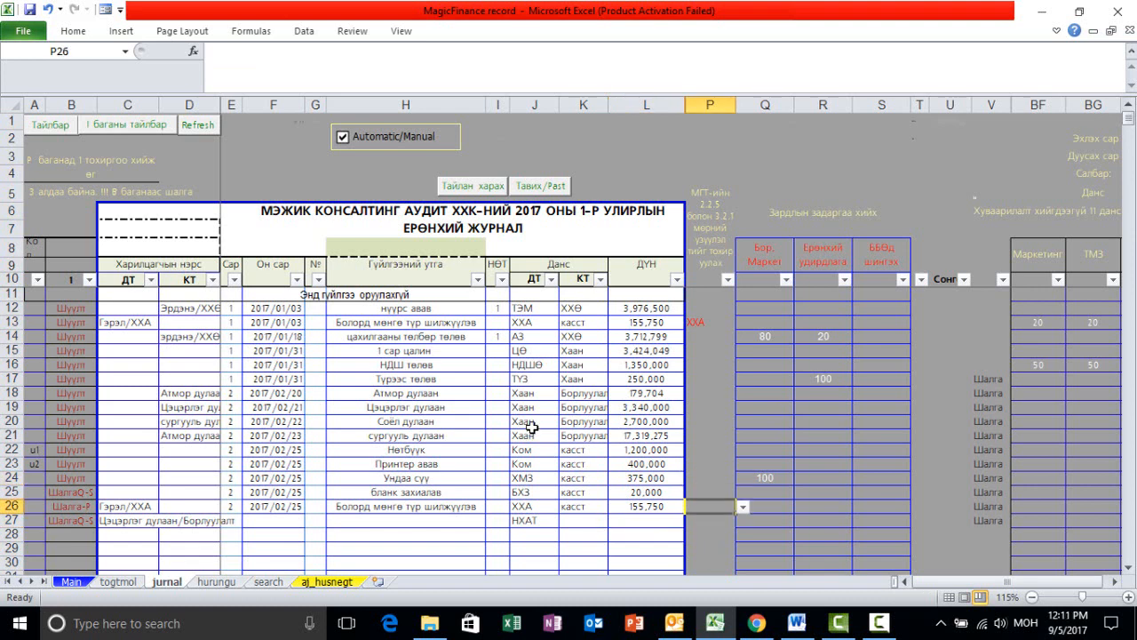
left_click(75, 105)
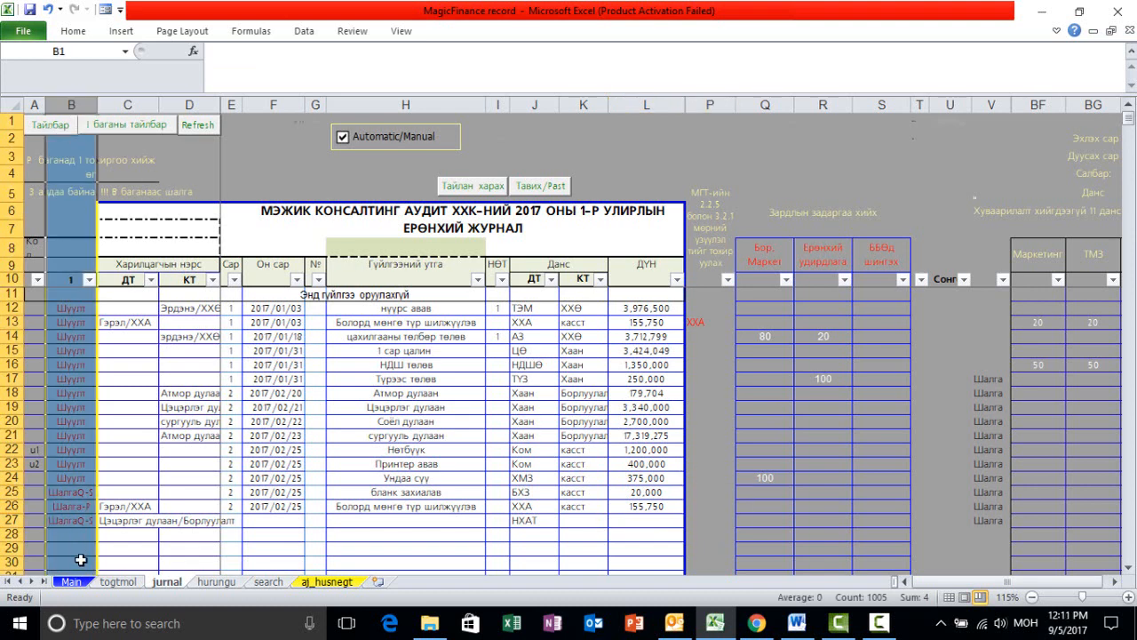
left_click(66, 510)
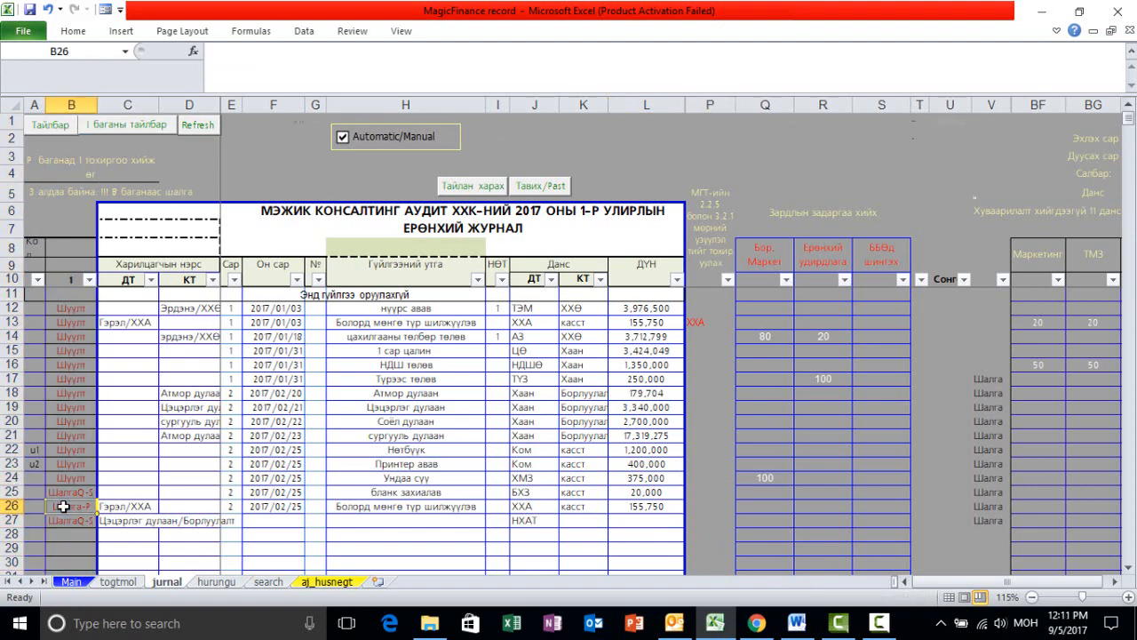
left_click(137, 509)
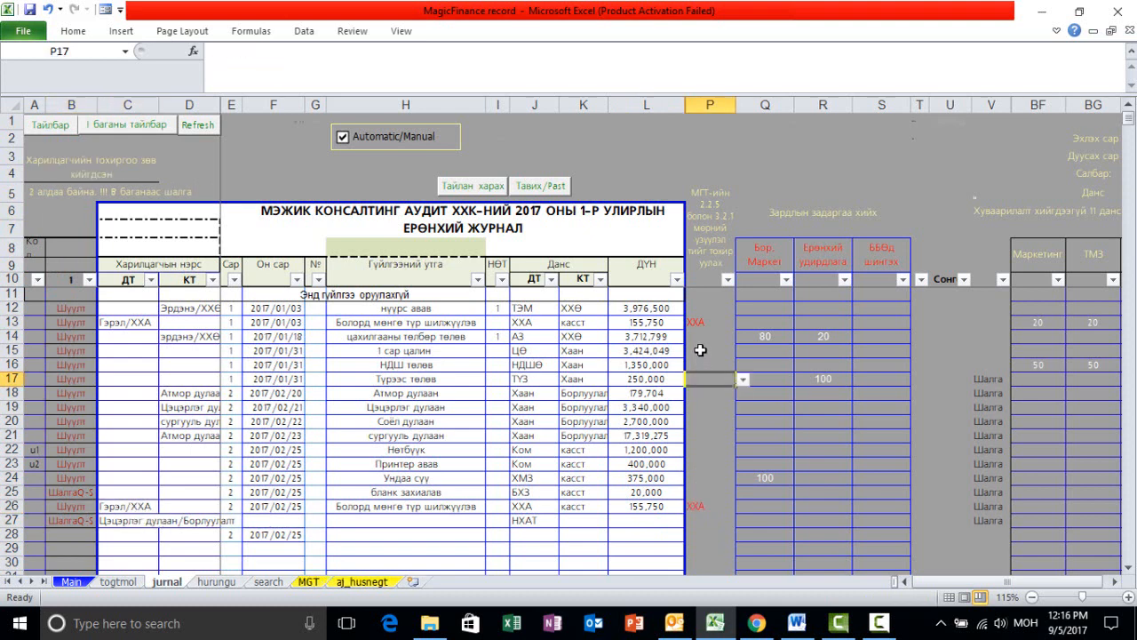
- Check the column P cells of rows 14 and 15, view the cash flow report on the MGT sheet, and return to jurnal
left_click(701, 351)
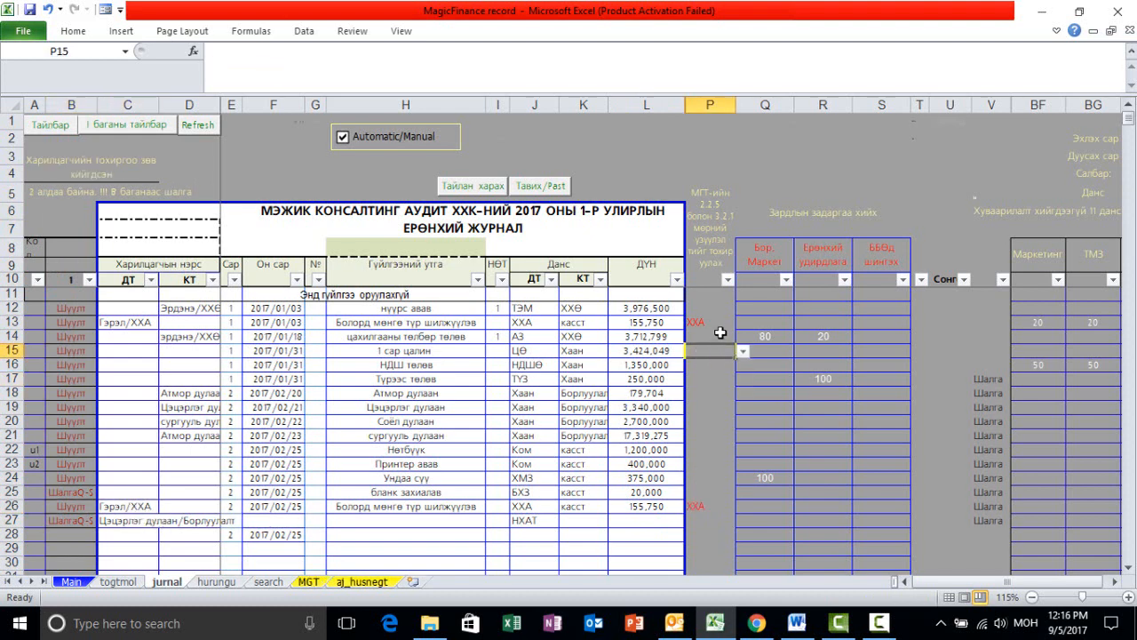
left_click(702, 336)
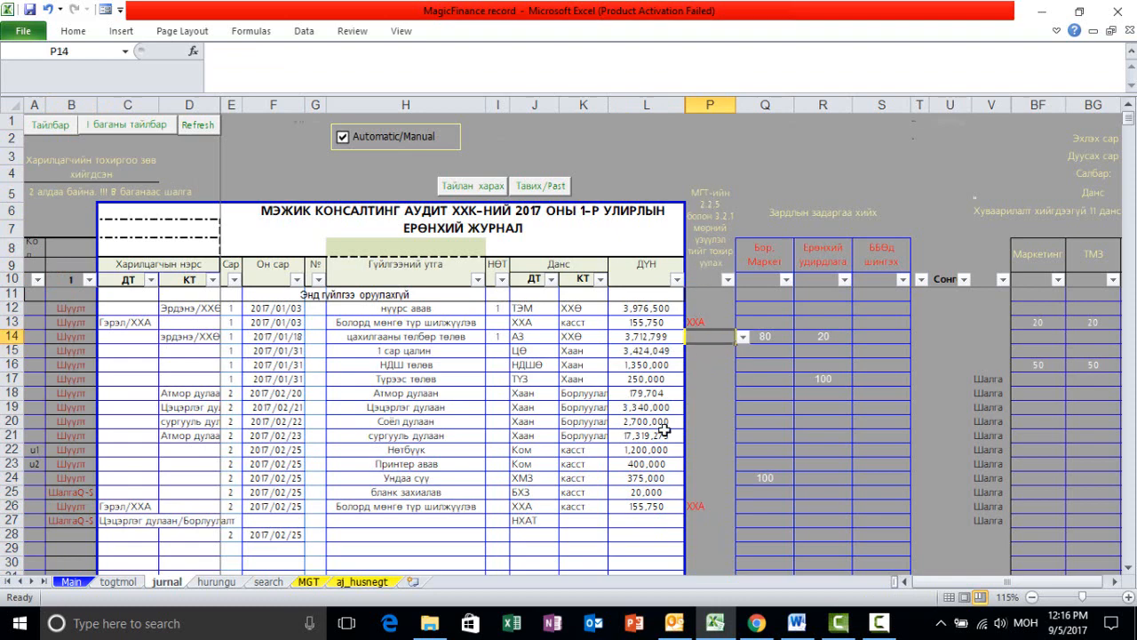
left_click(308, 582)
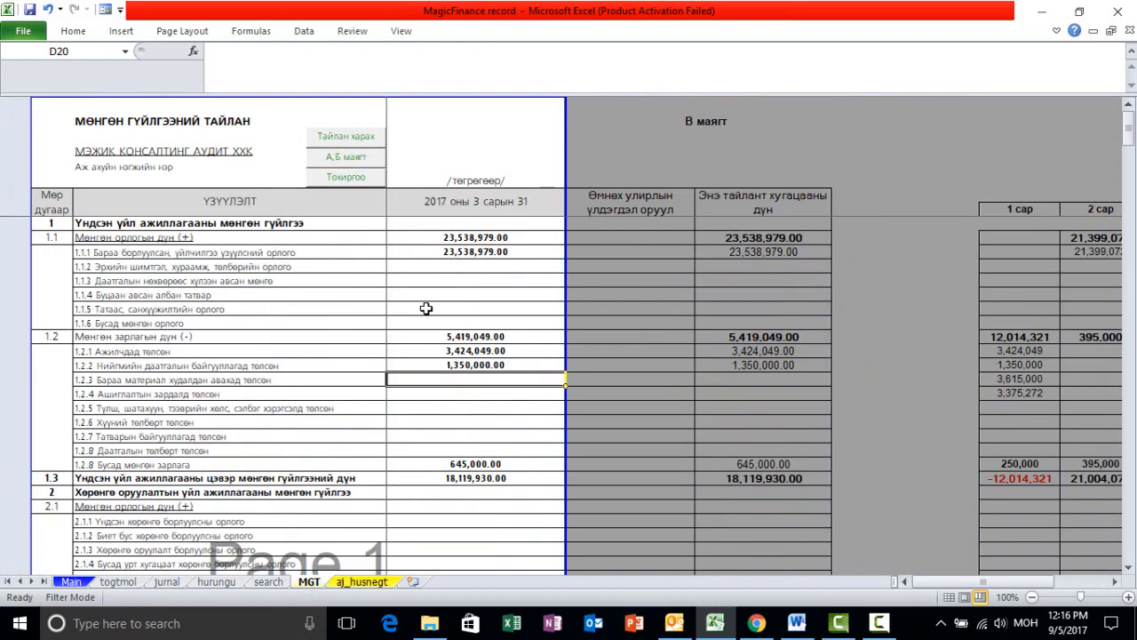
scroll(426, 298, "down", 10)
scroll(427, 299, "up", 10)
left_click(168, 582)
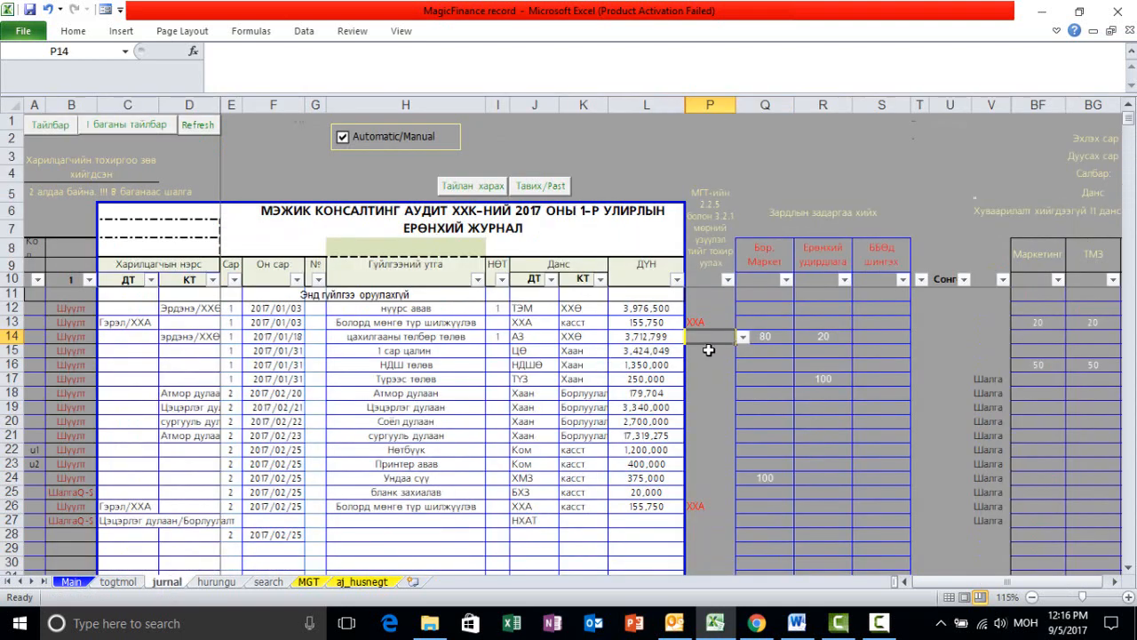
- Examine the column P cells of rows 15, 18 and 23 and the debit and credit accounts of the existing journal entries
left_click(709, 350)
left_click(718, 393)
left_click(721, 464)
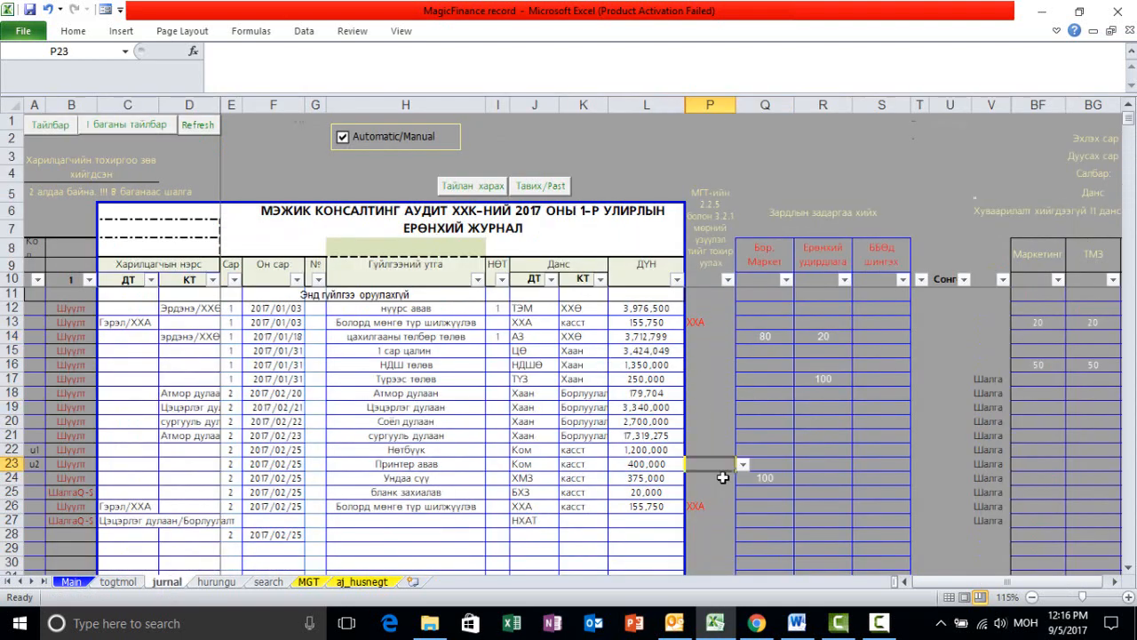
left_click(463, 365)
left_click_drag(531, 308, 591, 306)
left_click(531, 409)
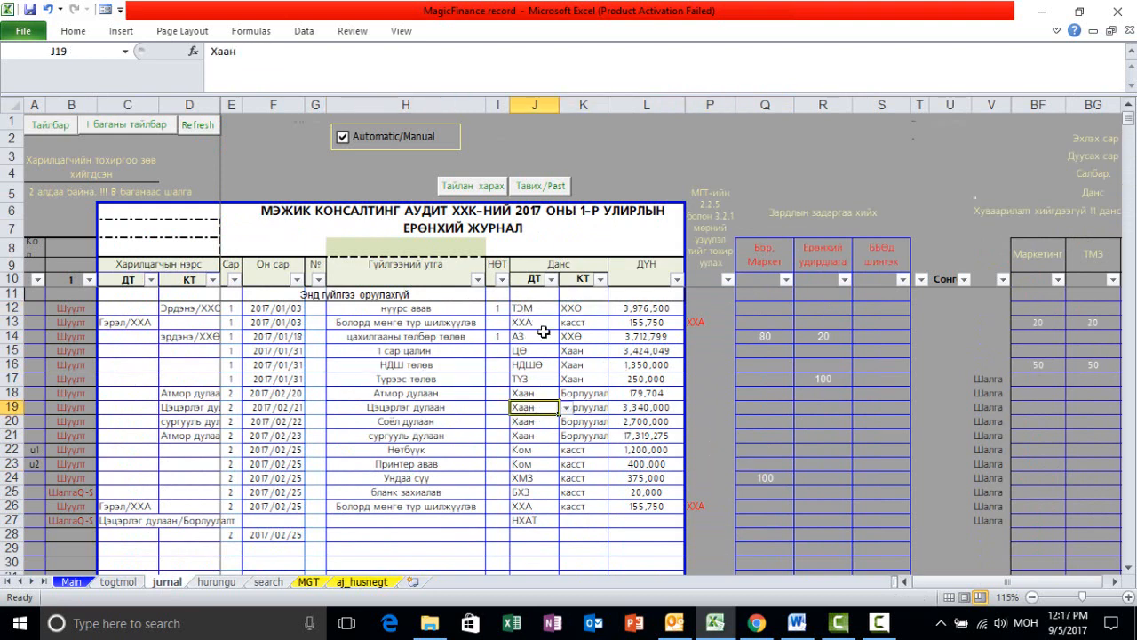
left_click_drag(632, 306, 472, 307)
- Fill in journal row 28 with debit account ХХӨ, credit account касст, and the amount 3,000,000
left_click(356, 534)
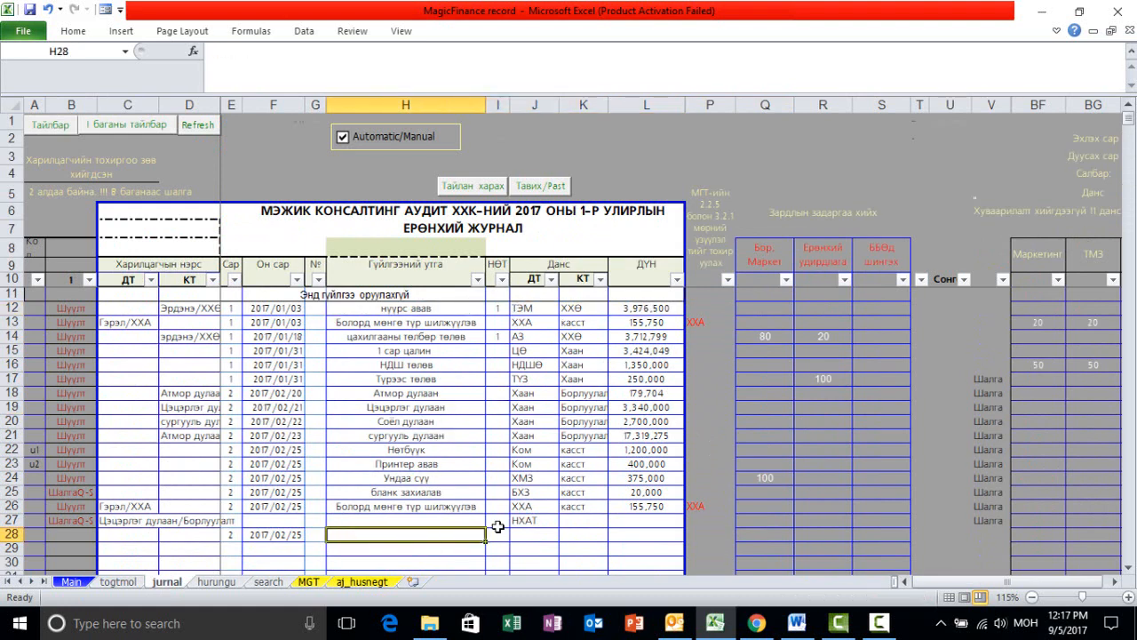
left_click(528, 536)
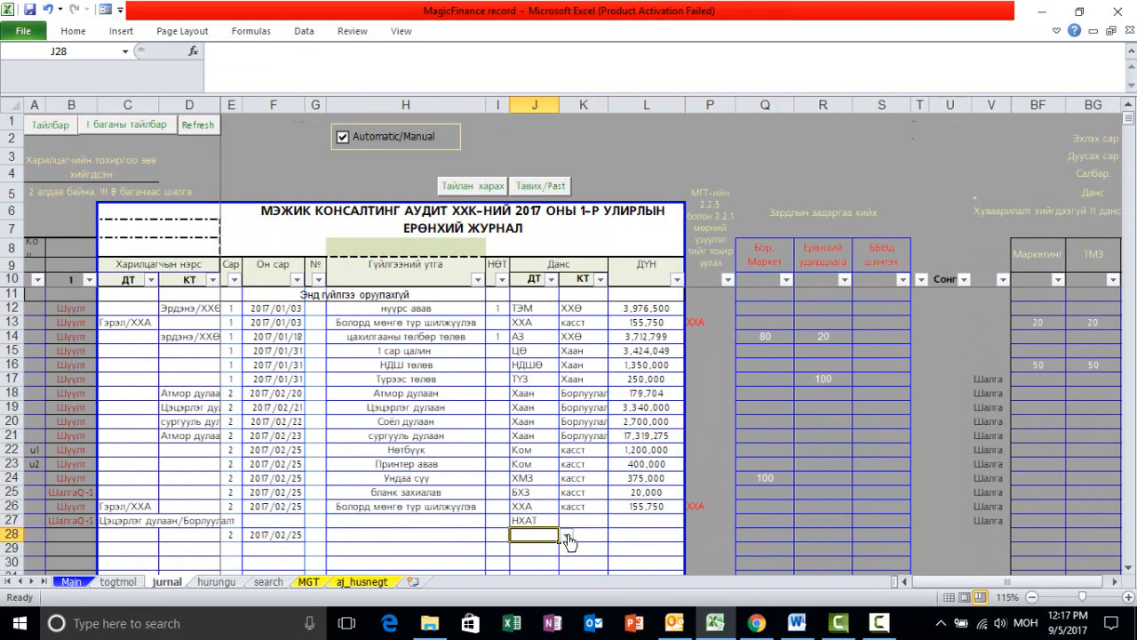
type("ХХӨ")
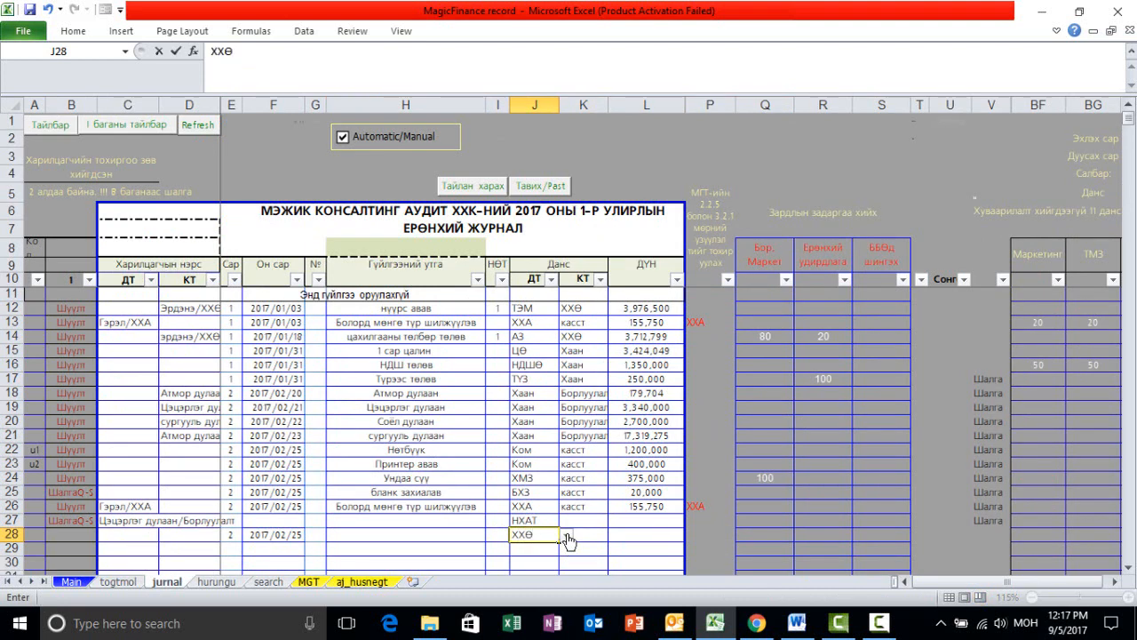
key("Return")
left_click(569, 540)
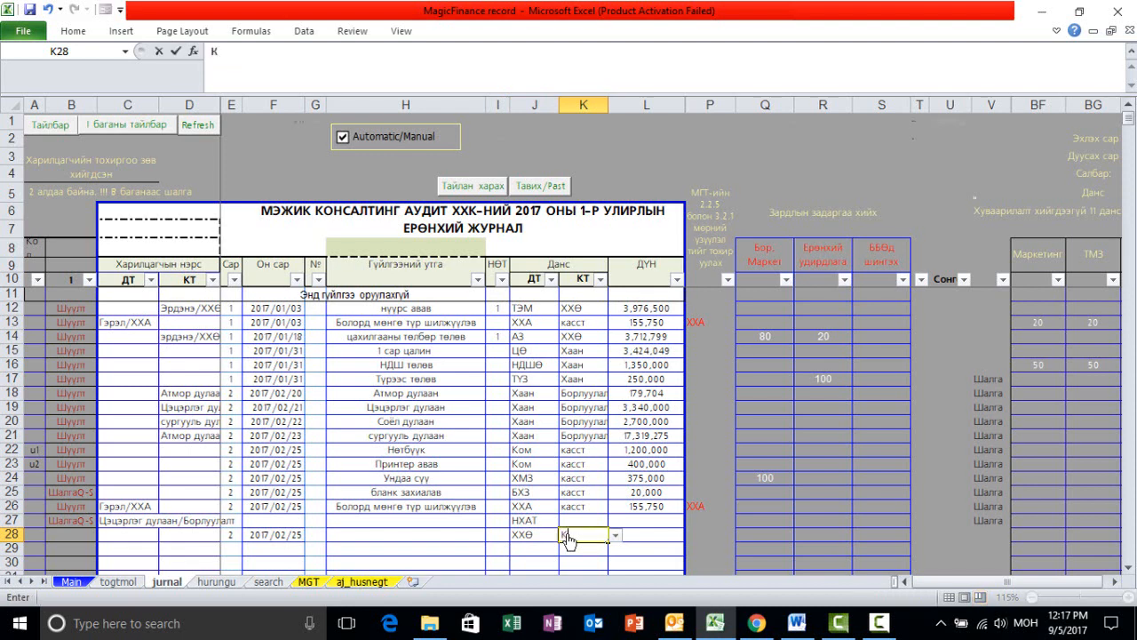
type("касст")
key("Return")
key("Tab")
type("30000")
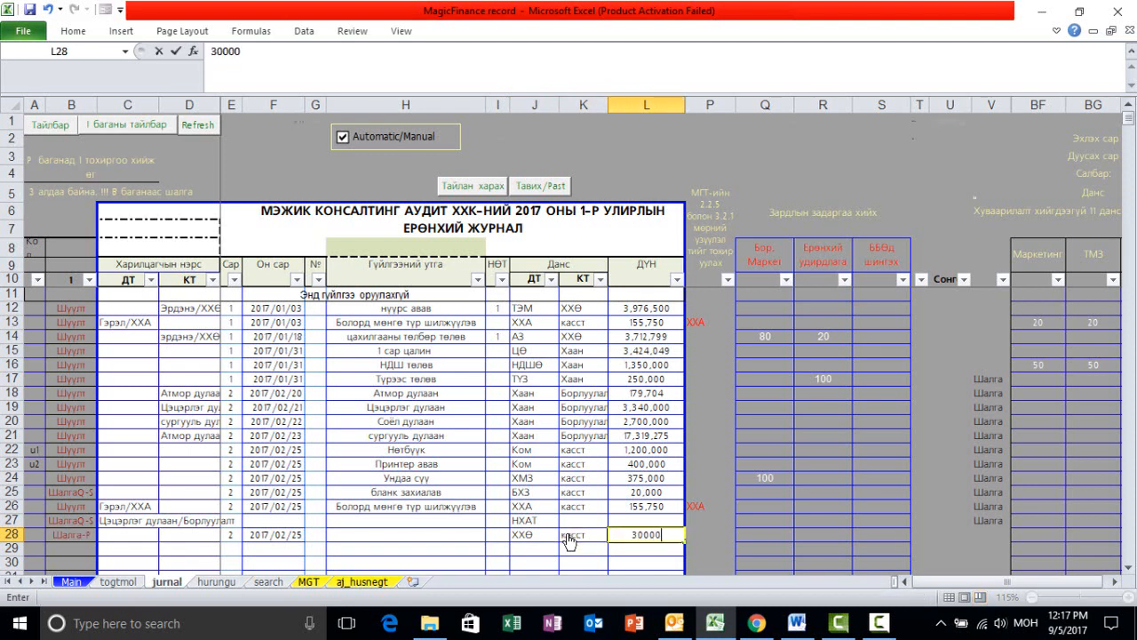
left_click(452, 561)
- Check the accounts and column B flag of row 28, and set its column P cash flow code to ТЭМ
left_click(527, 533)
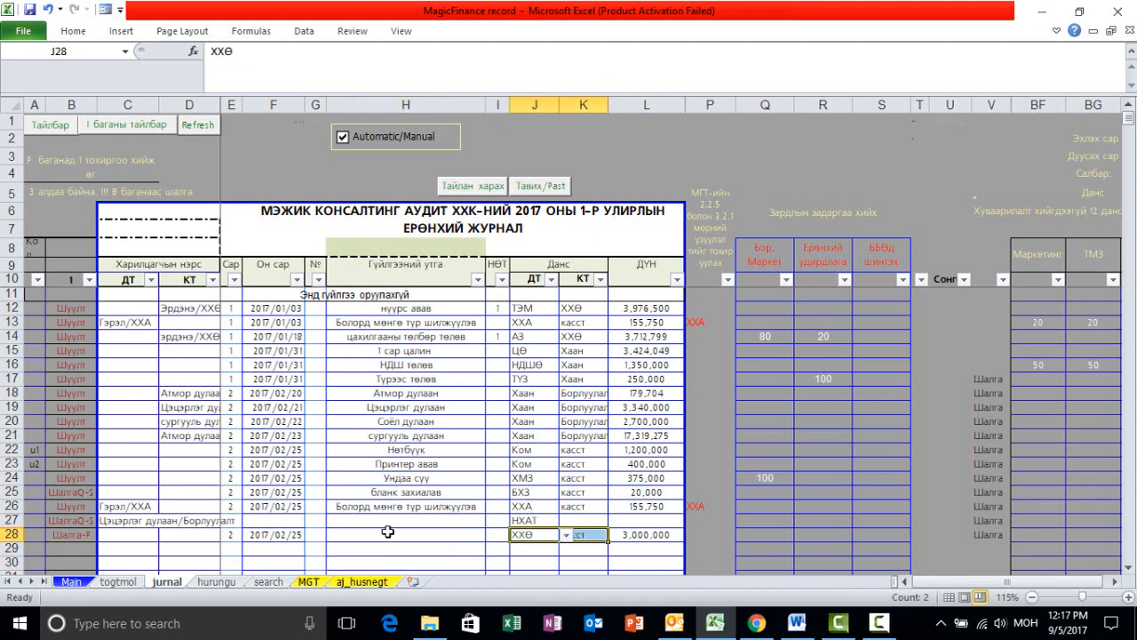
left_click(105, 537)
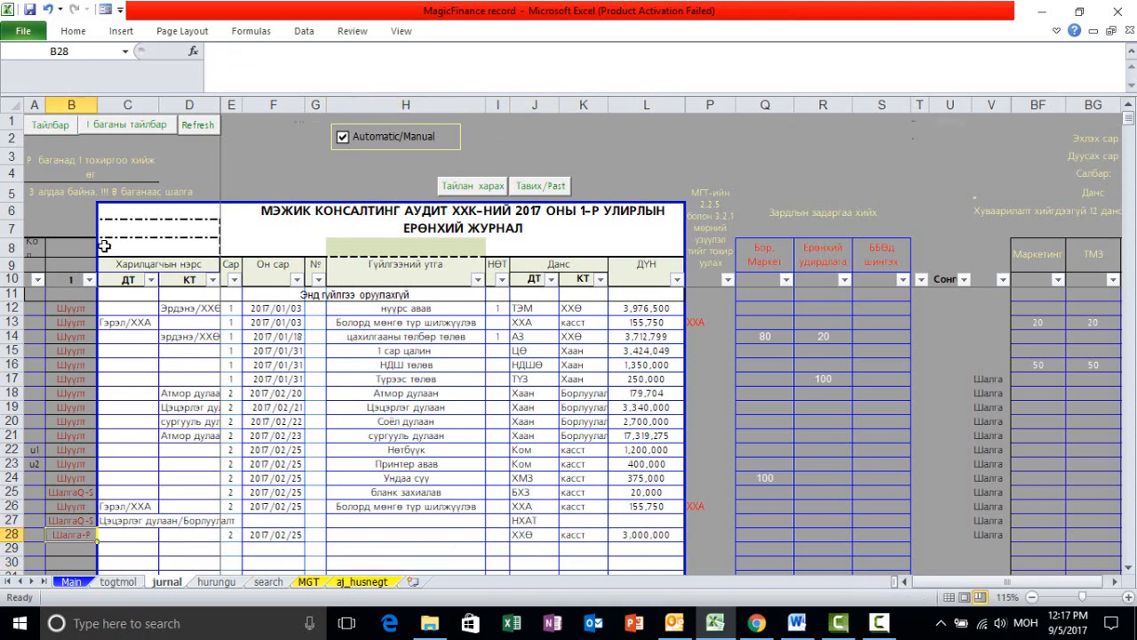
left_click(710, 534)
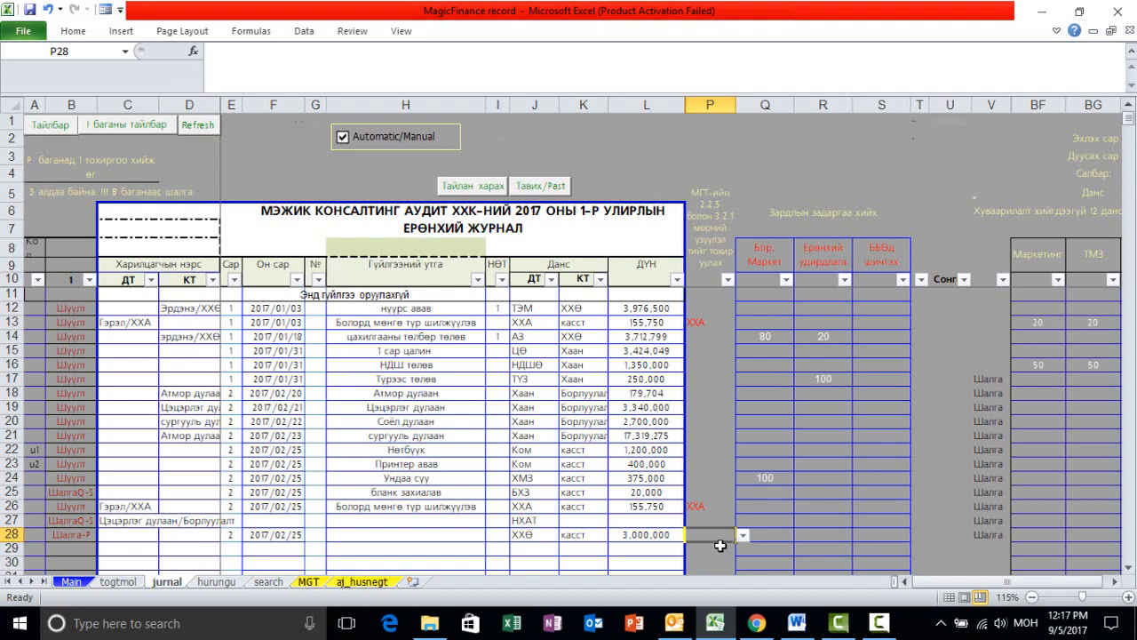
left_click(602, 310)
left_click(715, 535)
type("ТЭ")
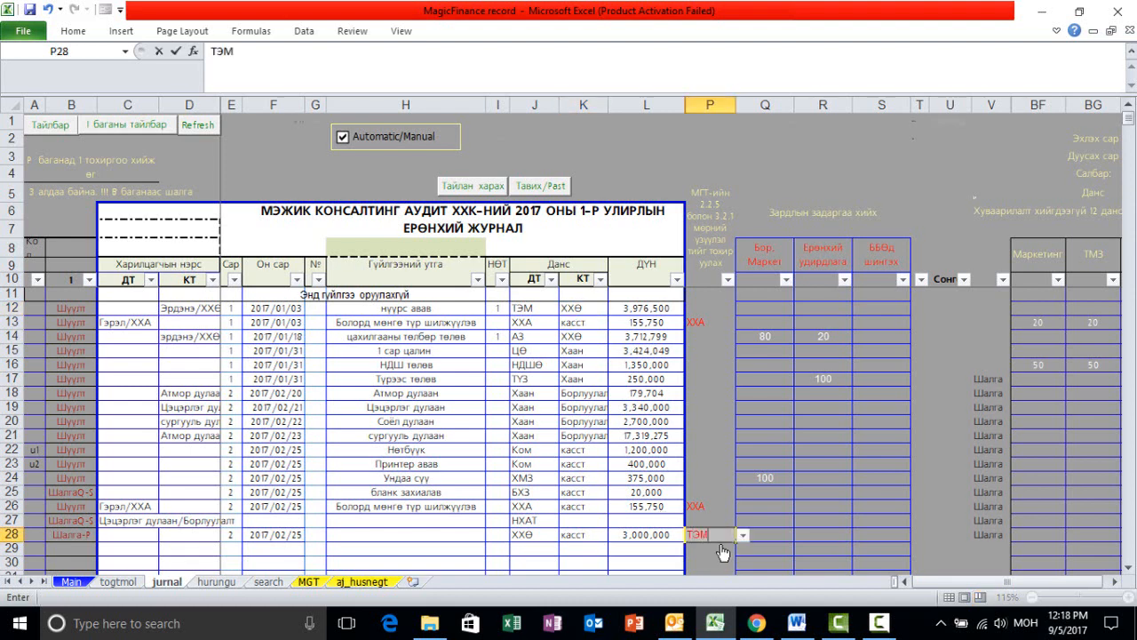
type("М")
left_click(622, 545)
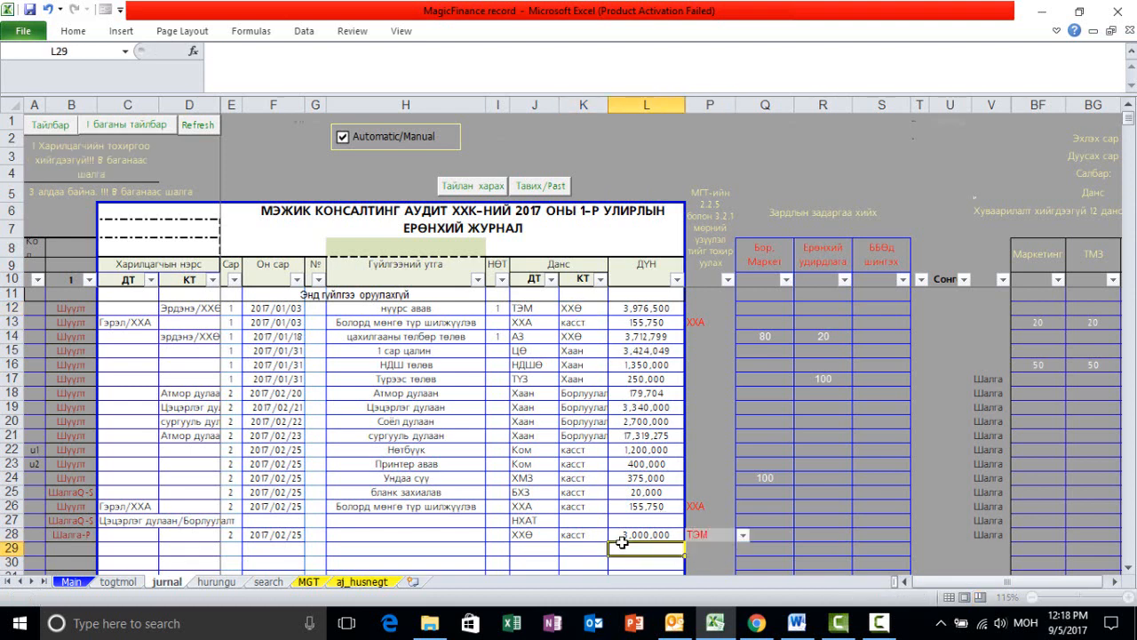
- Check item 1.2.3 Бараа материал худалдан авахад төлсөн in the cash flow report on MGT, and return to the journal
left_click(308, 581)
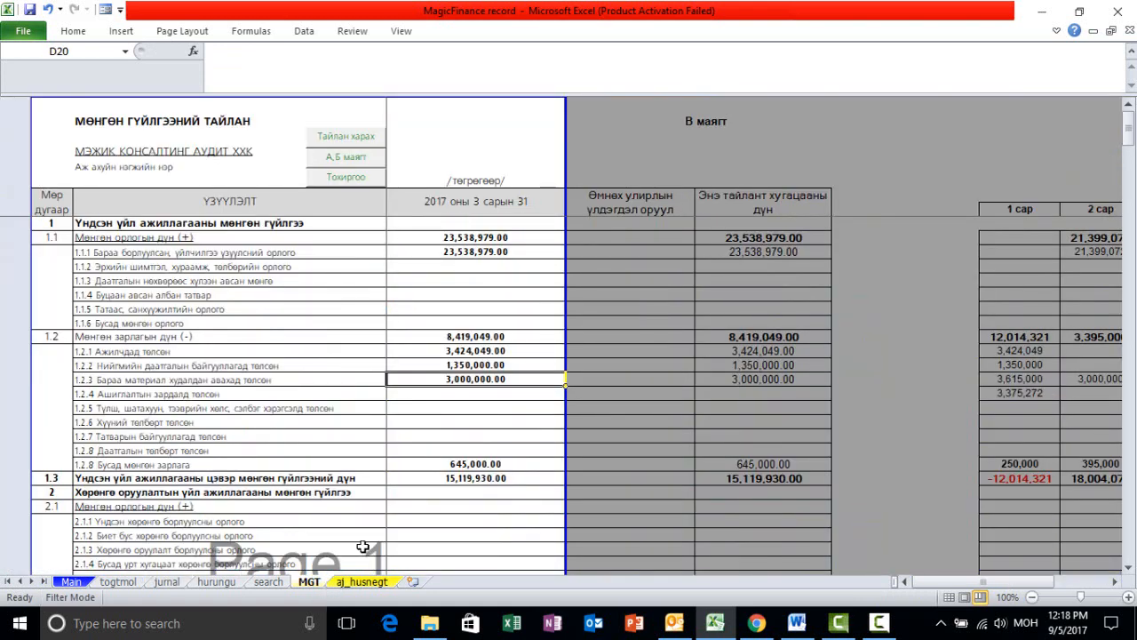
left_click(372, 440)
left_click(435, 379)
left_click(317, 382)
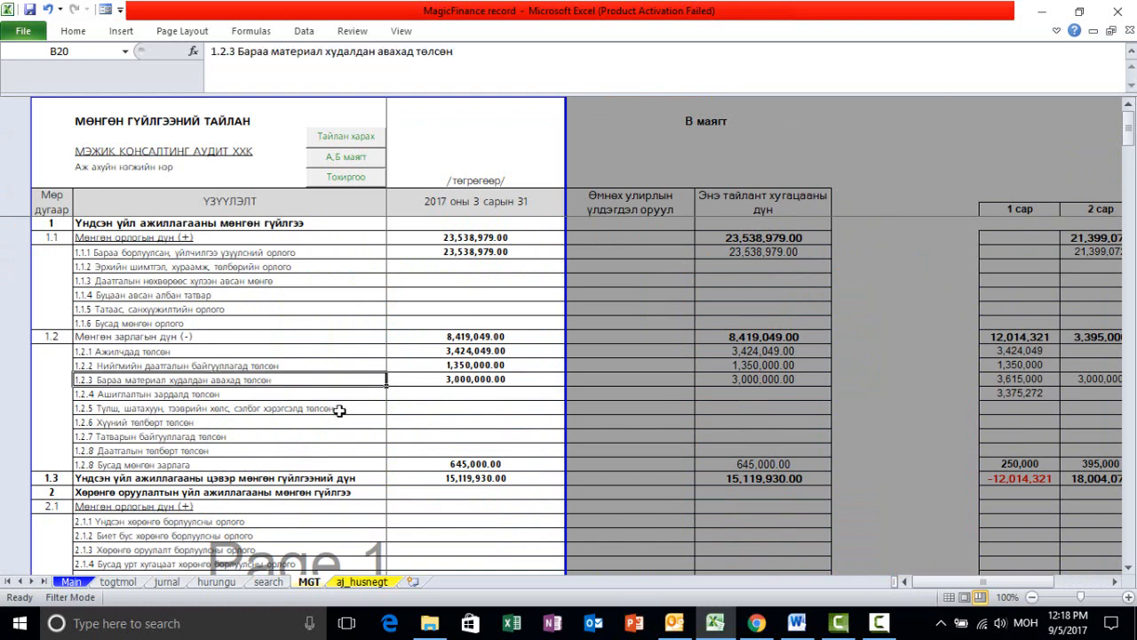
left_click(341, 410)
left_click(484, 379)
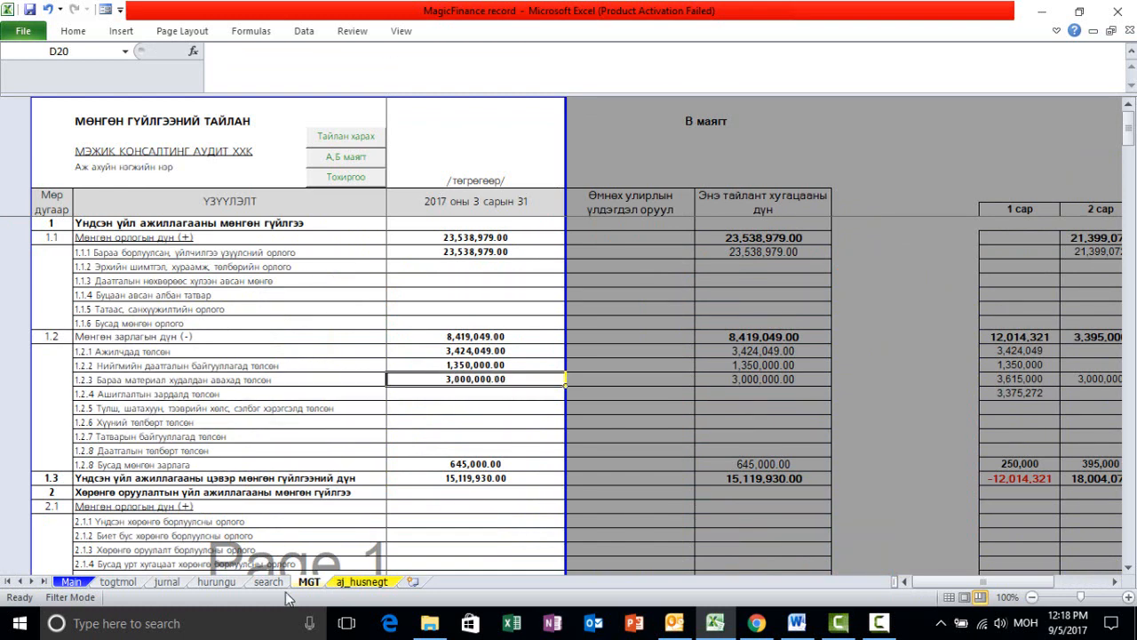
left_click(165, 582)
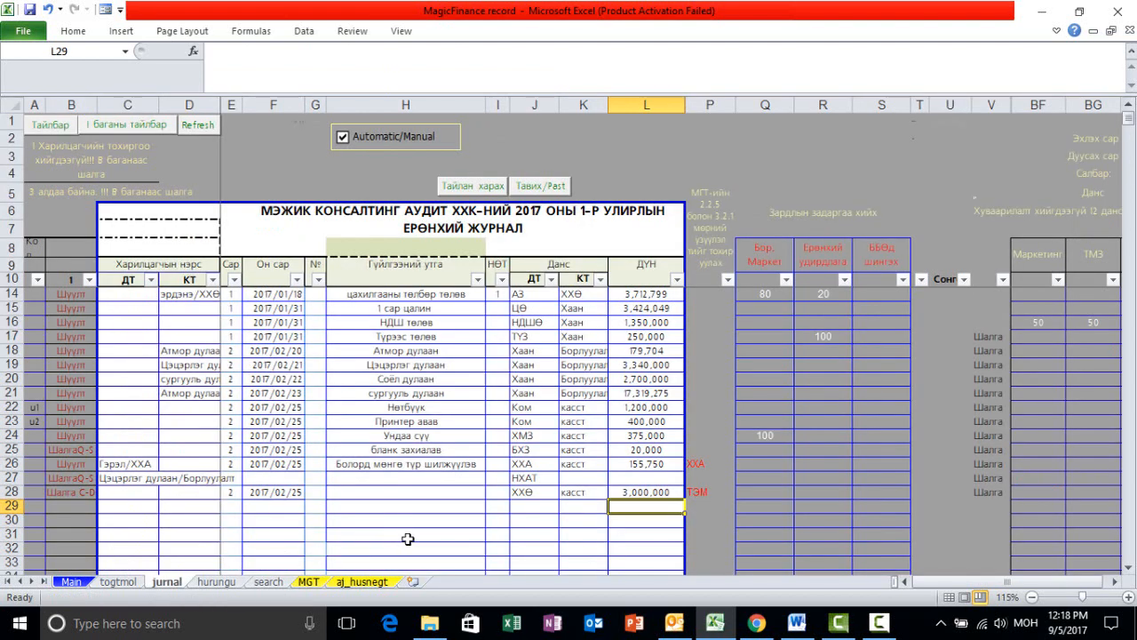
- Examine the accounts, amount and column P code of journal row 13, and compare its amount with that of row 26
scroll(409, 537, "up", 1)
left_click(405, 449)
left_click(534, 322)
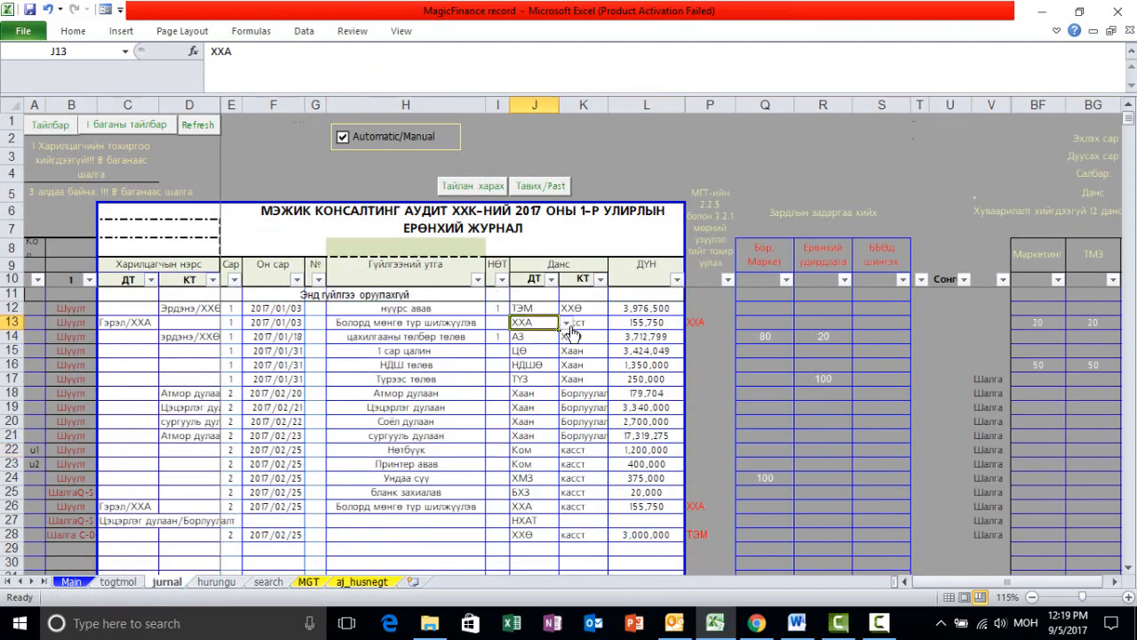
left_click(525, 352)
left_click(574, 322)
left_click(631, 322)
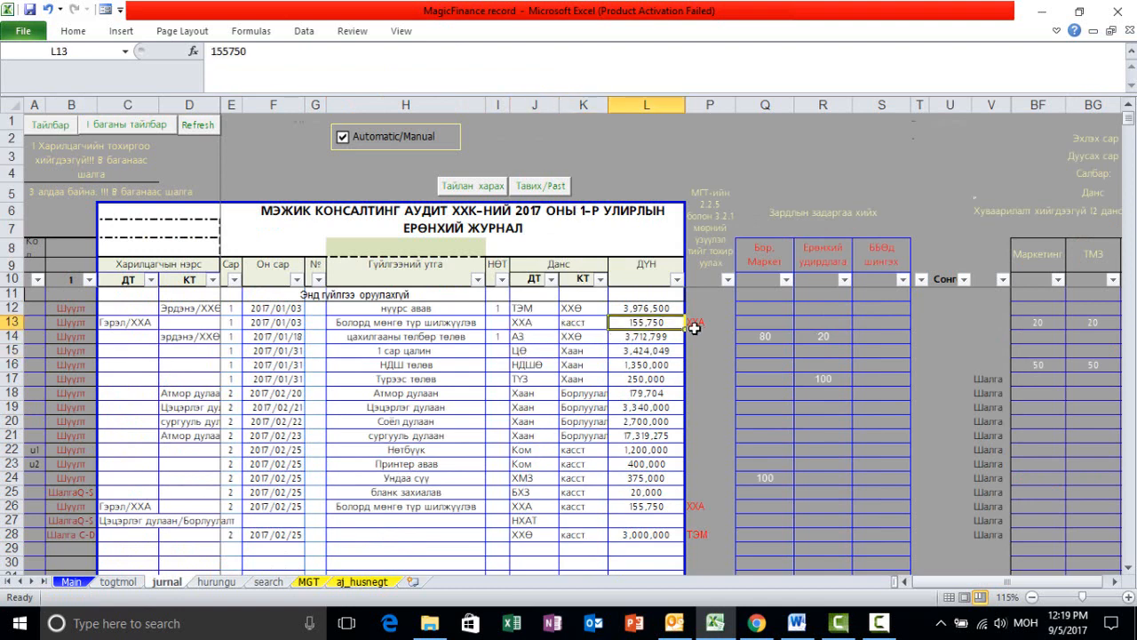
left_click(695, 323)
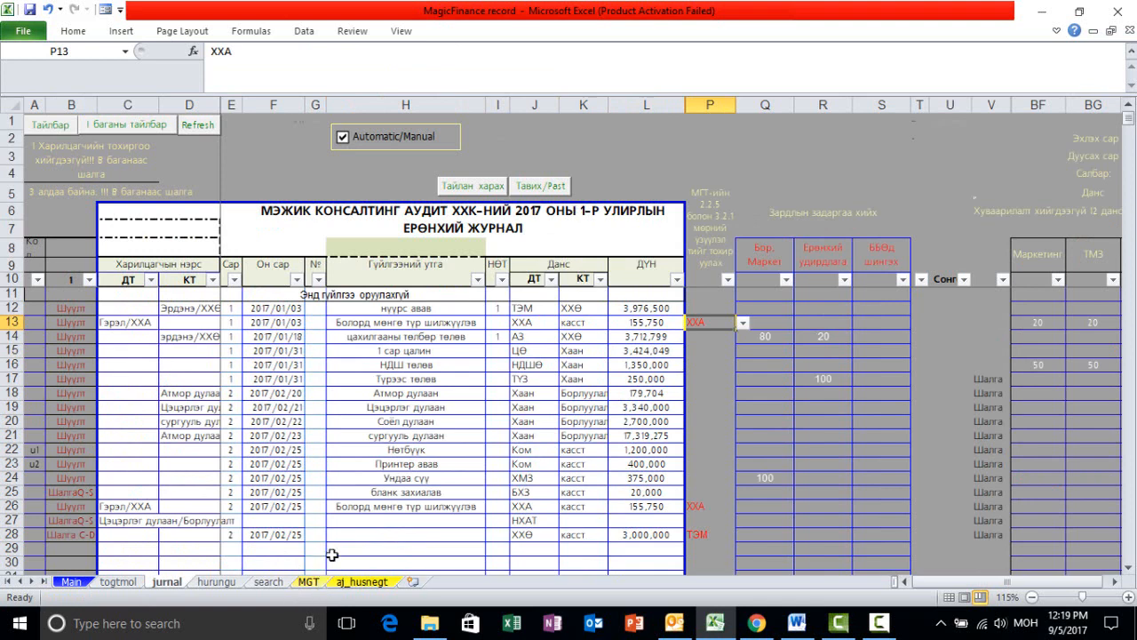
key("alt+Down")
left_click(640, 323)
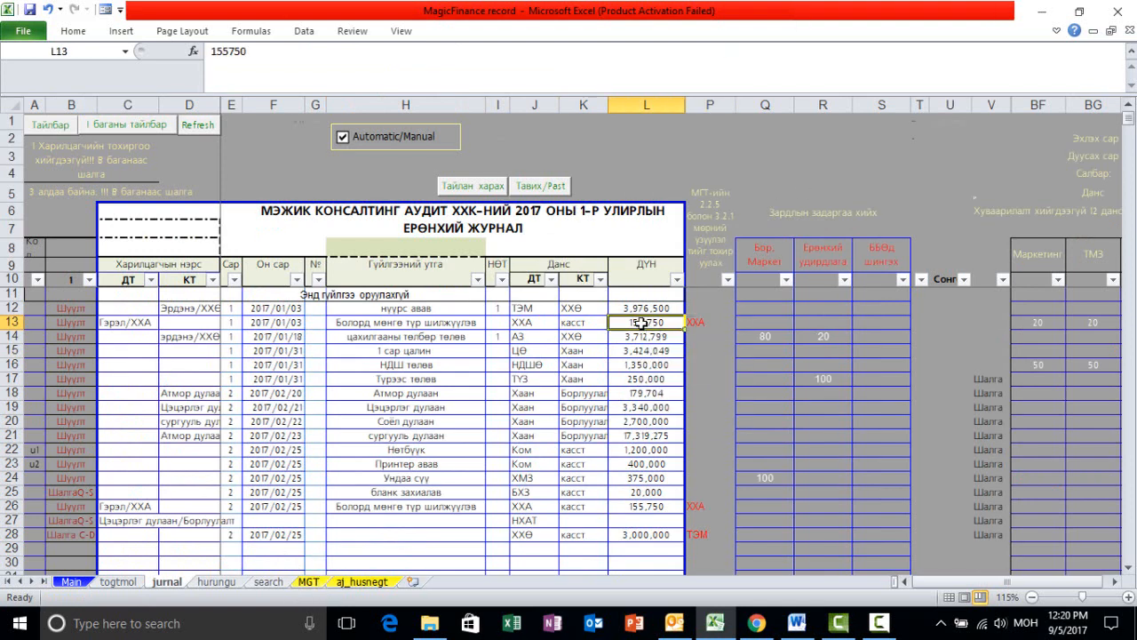
left_click(643, 507, "ctrl")
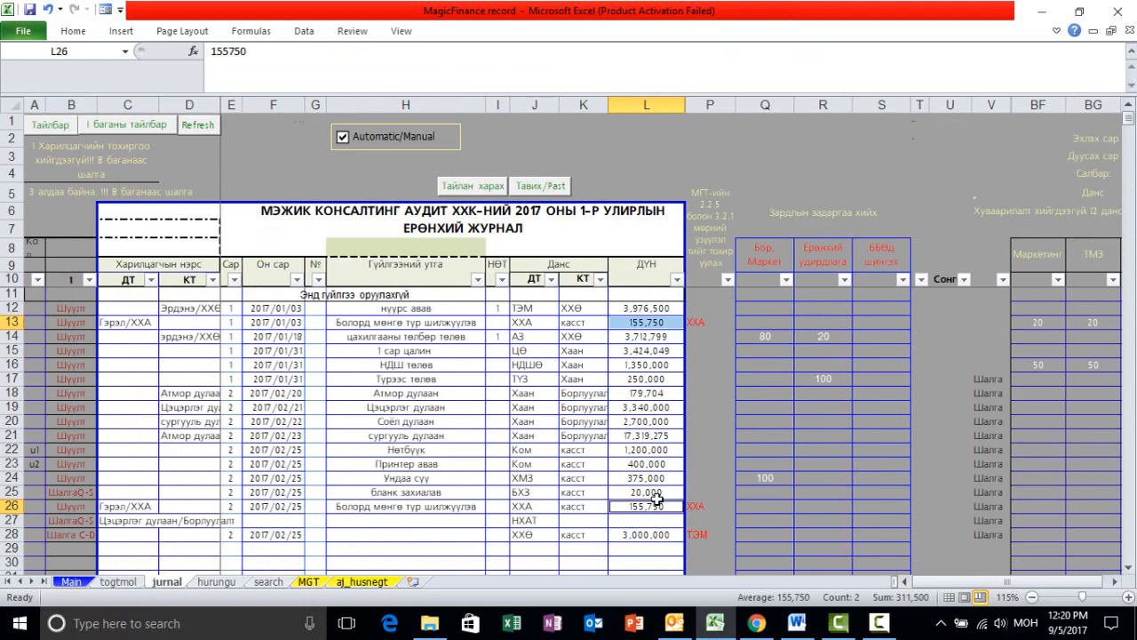
left_click(651, 523)
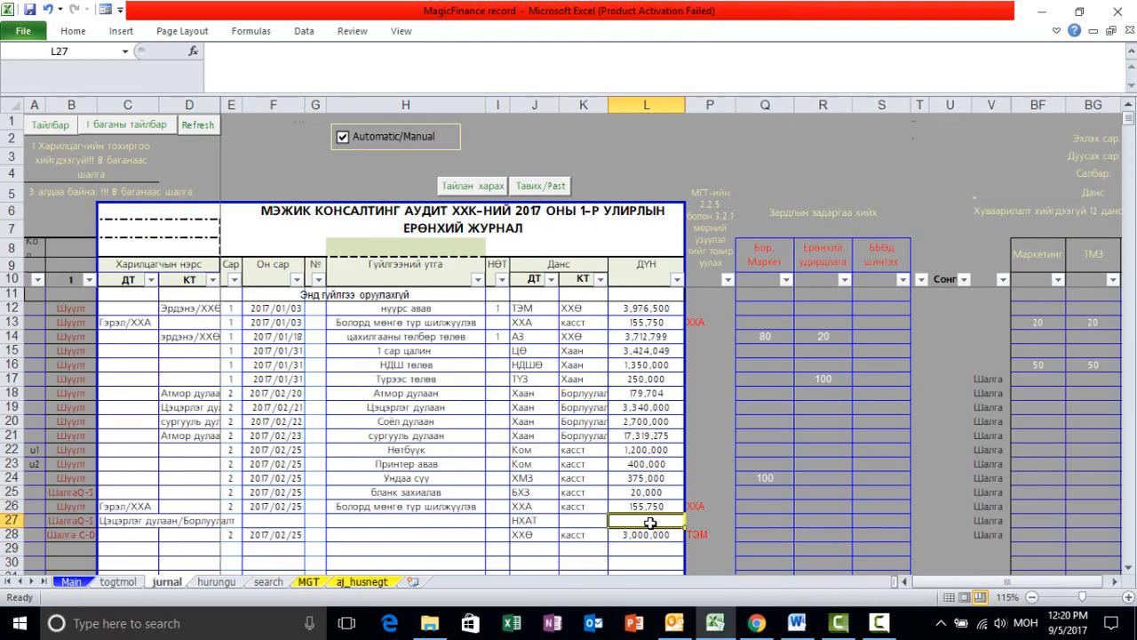
- Check item 2.2.5 Бусдад олгосон зээл болон урьдчилгаа and the other investing items in the cash flow report on MGT, and return to the journal
left_click(308, 581)
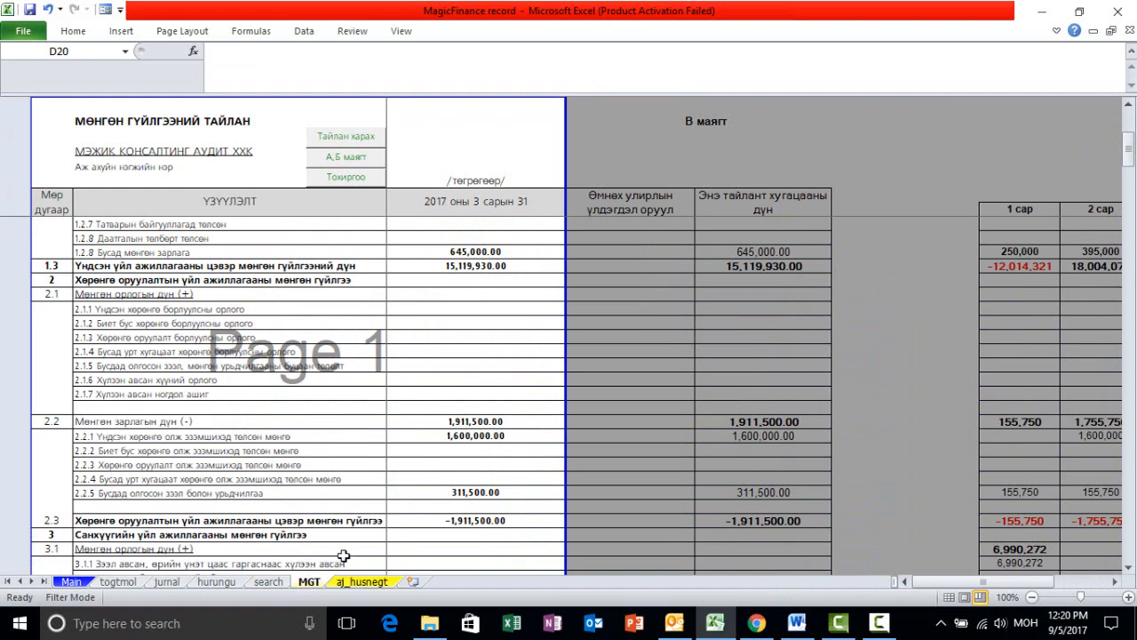
left_click(277, 493)
left_click(480, 495)
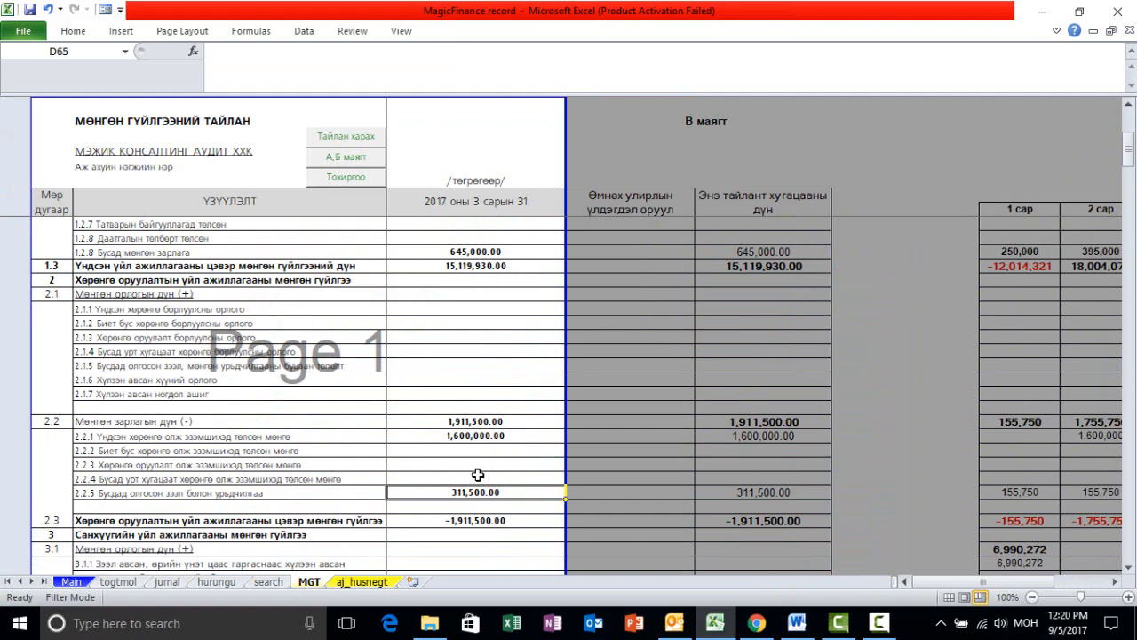
left_click(476, 480)
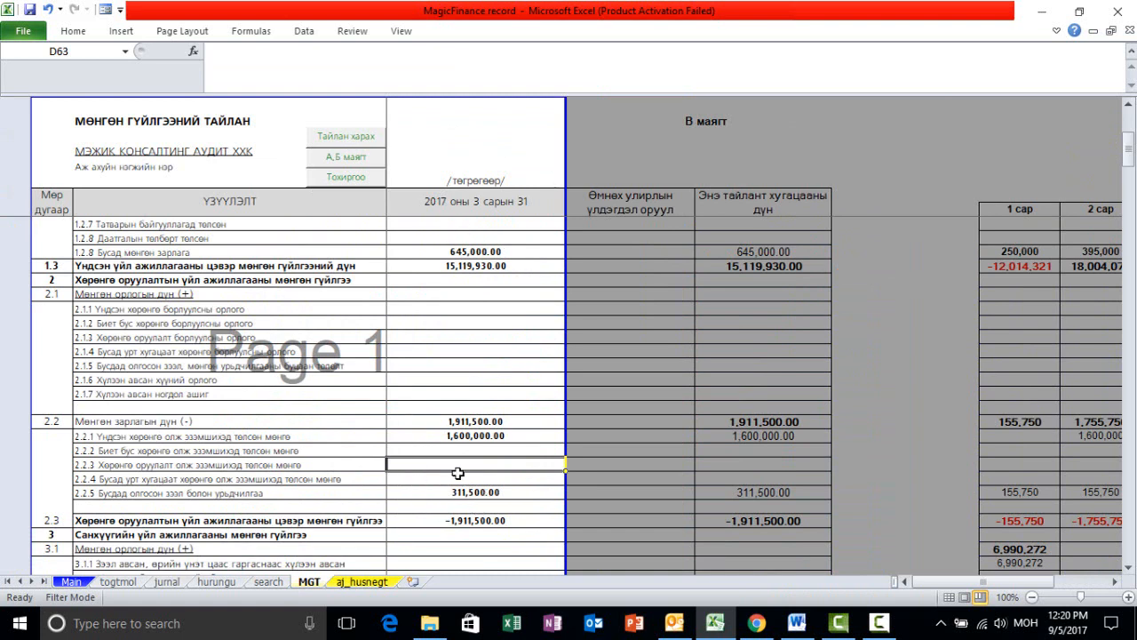
left_click(446, 308)
left_click(446, 365)
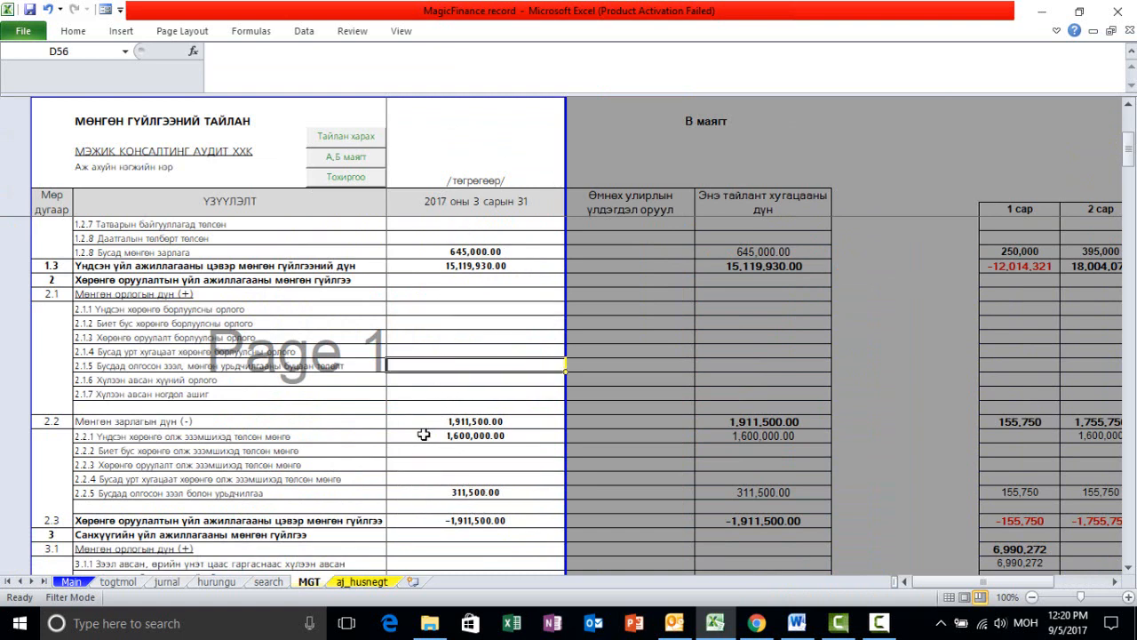
left_click(413, 464)
left_click(413, 548)
left_click(411, 451)
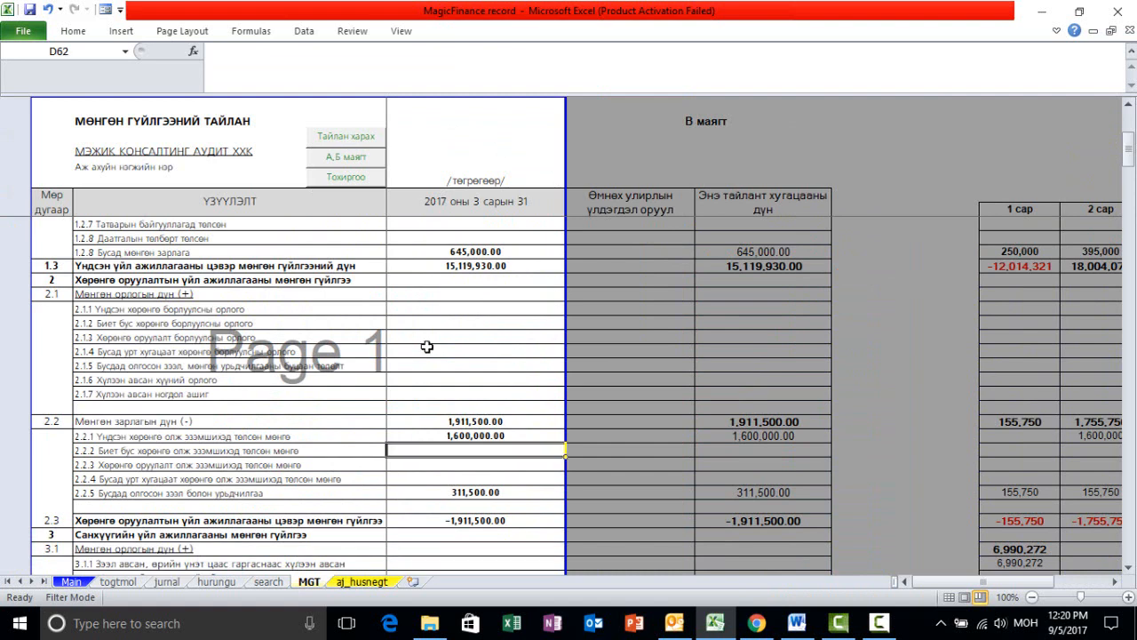
left_click(426, 322)
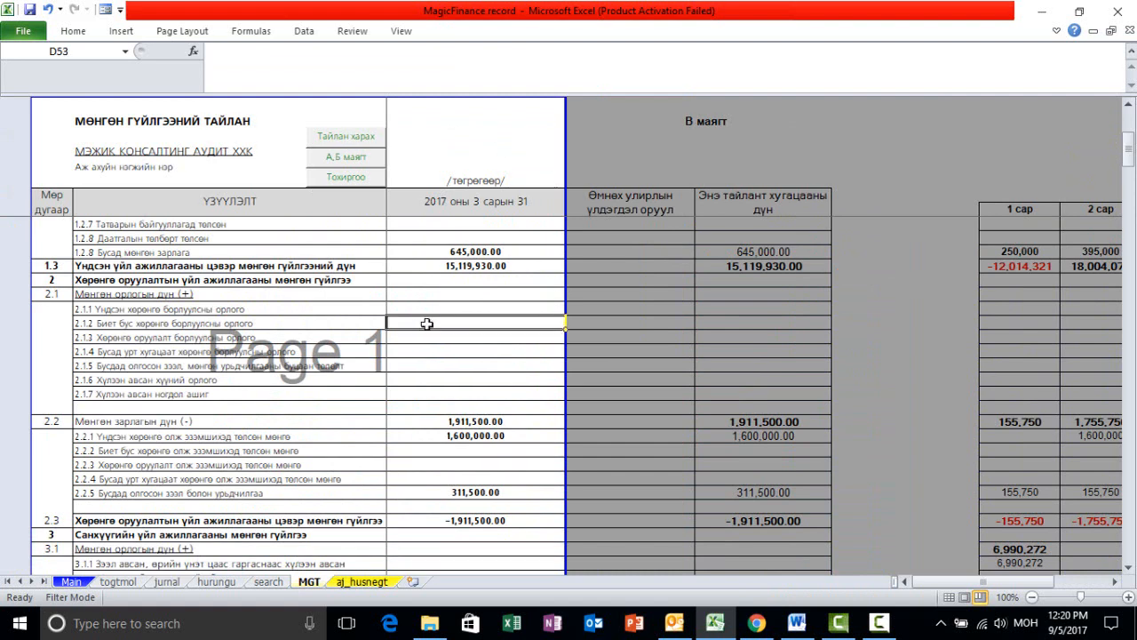
left_click(167, 582)
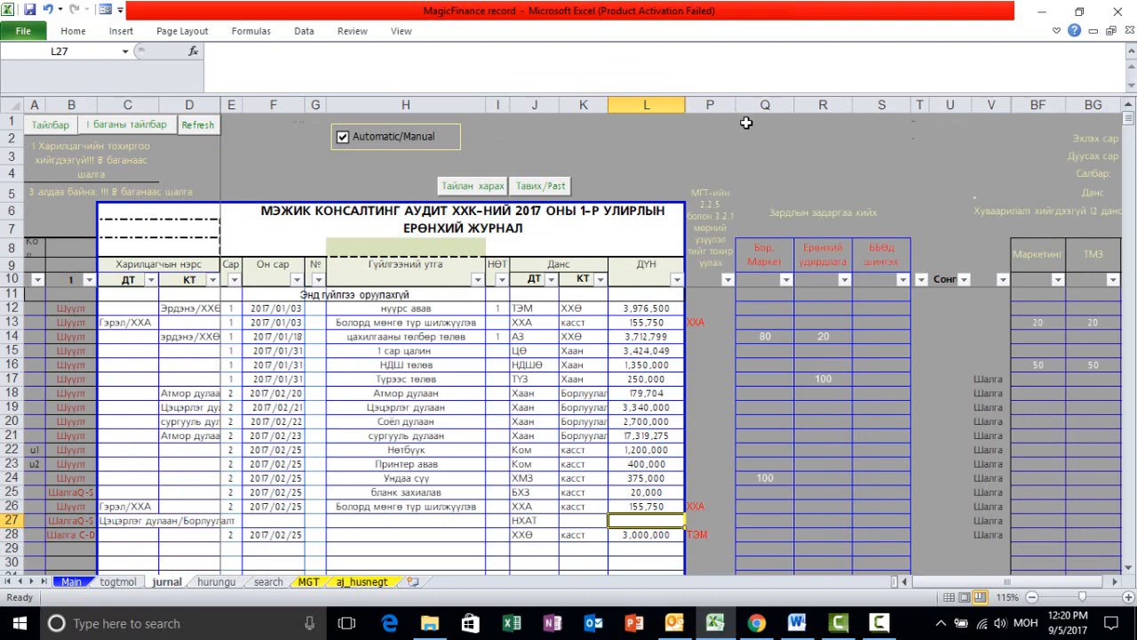
- Examine the expense allocation columns Q to S, their headings, and the percentage split entered in row 14
left_click_drag(765, 105, 903, 104)
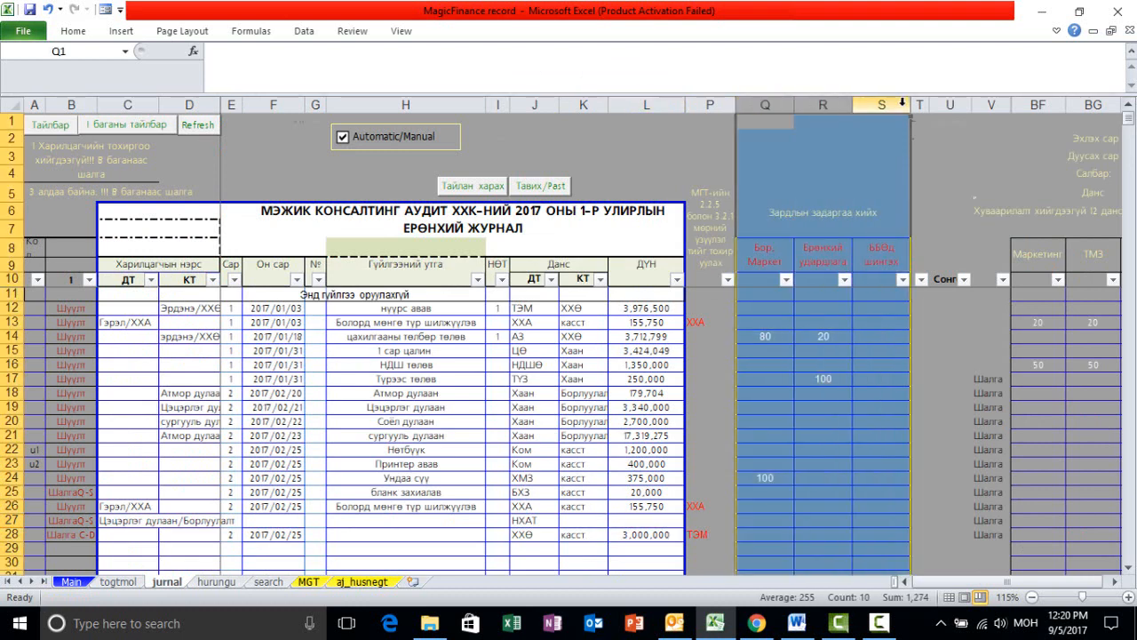
left_click(770, 380)
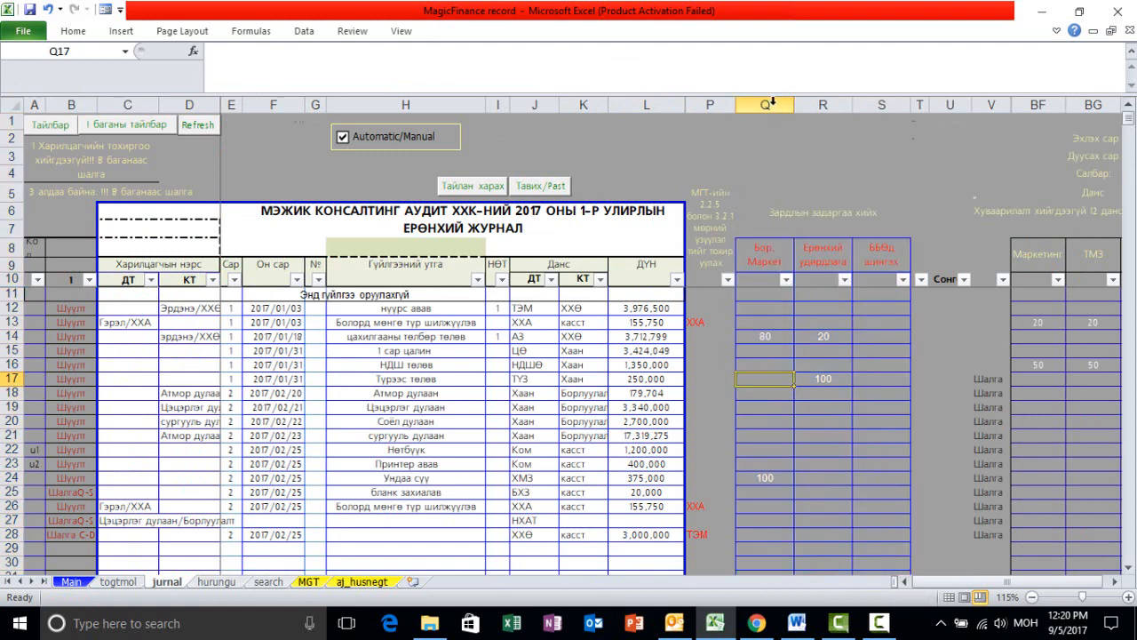
left_click_drag(772, 104, 795, 203)
left_click(758, 257)
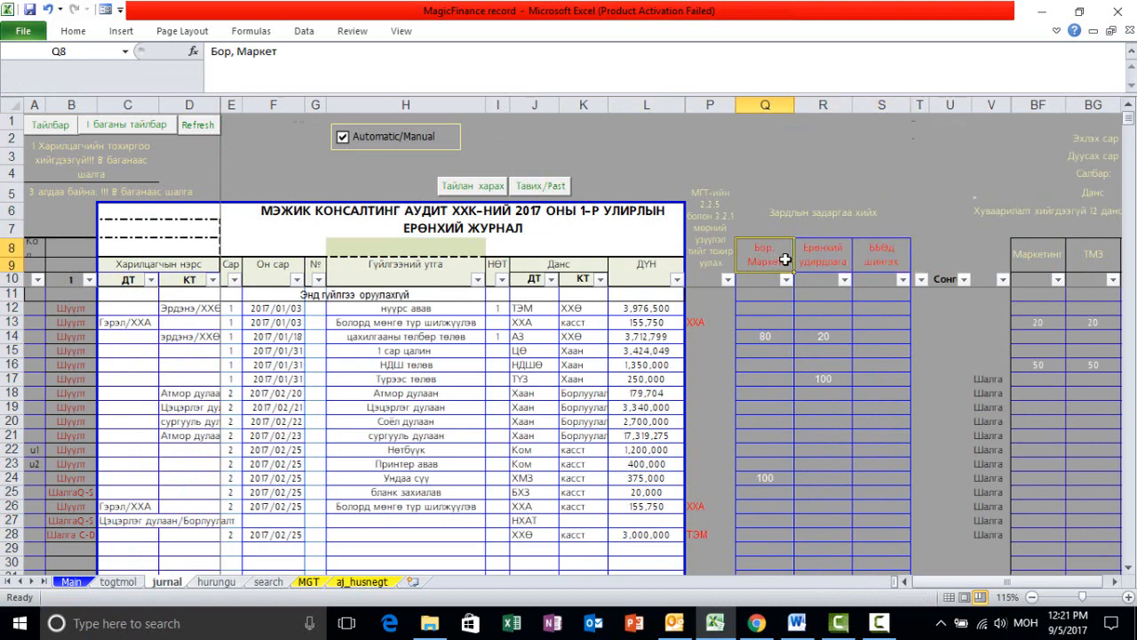
left_click_drag(785, 258, 870, 259)
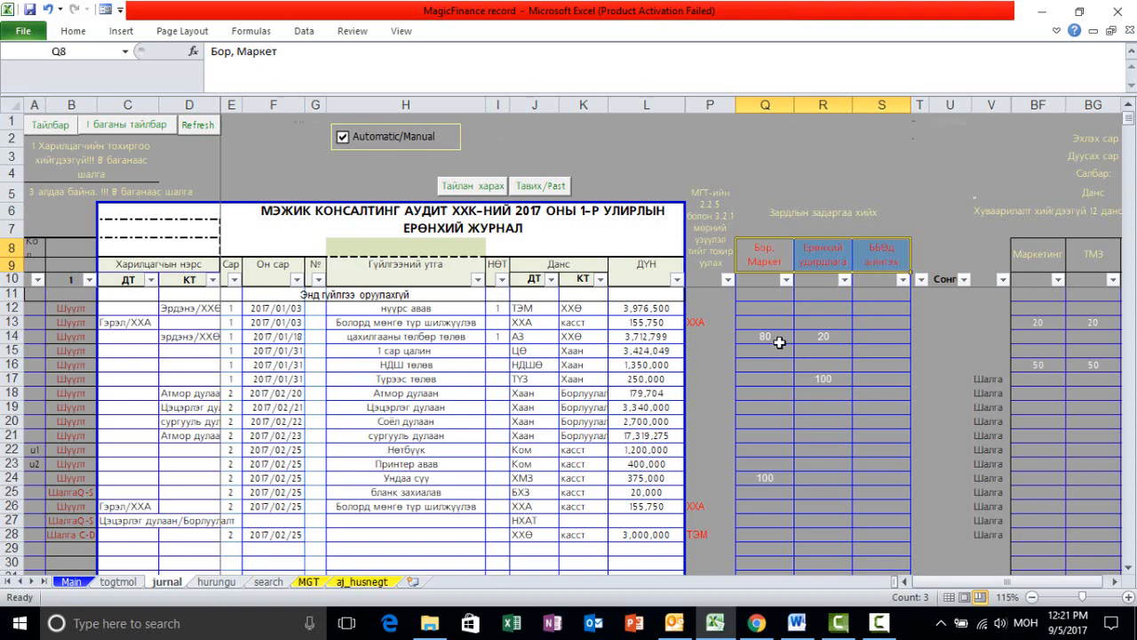
left_click_drag(780, 337, 825, 342)
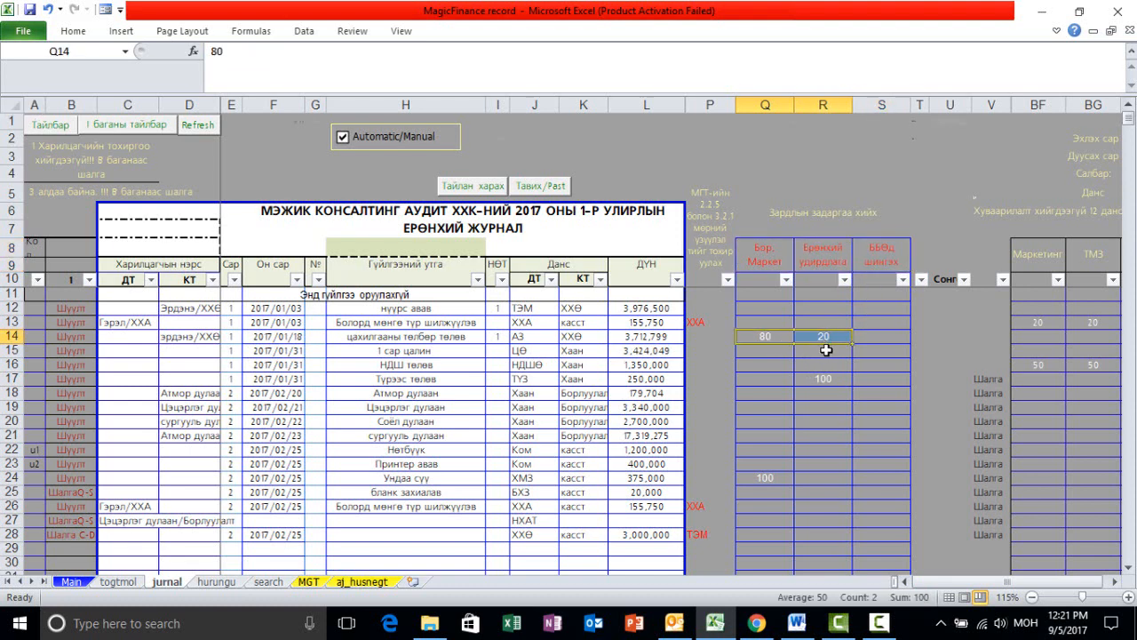
left_click(805, 436)
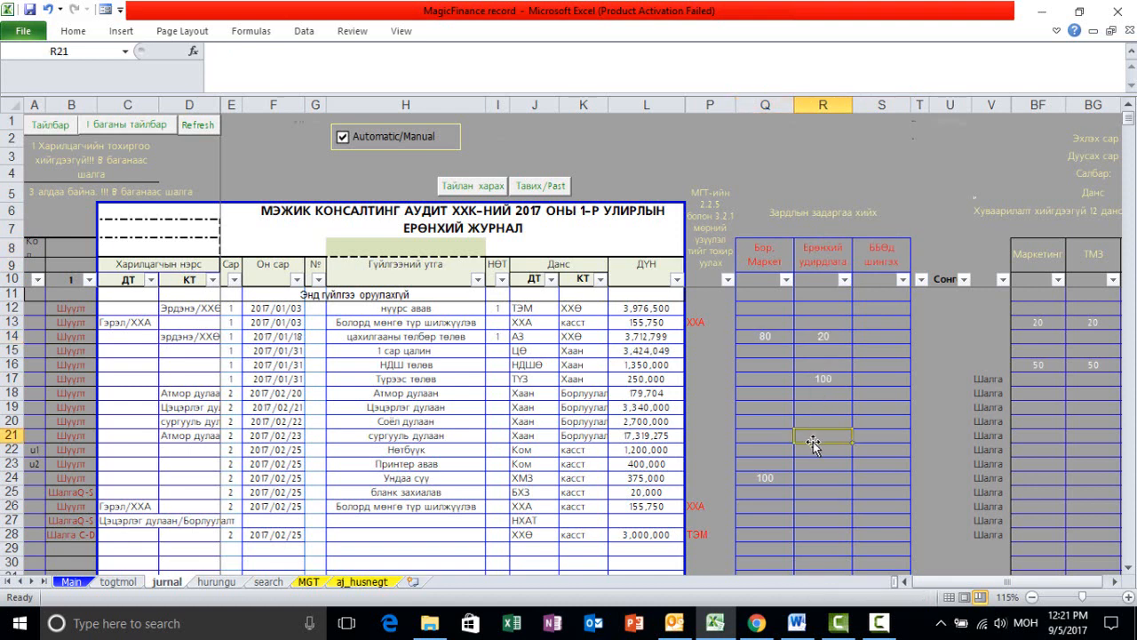
scroll(814, 444, "down", 1)
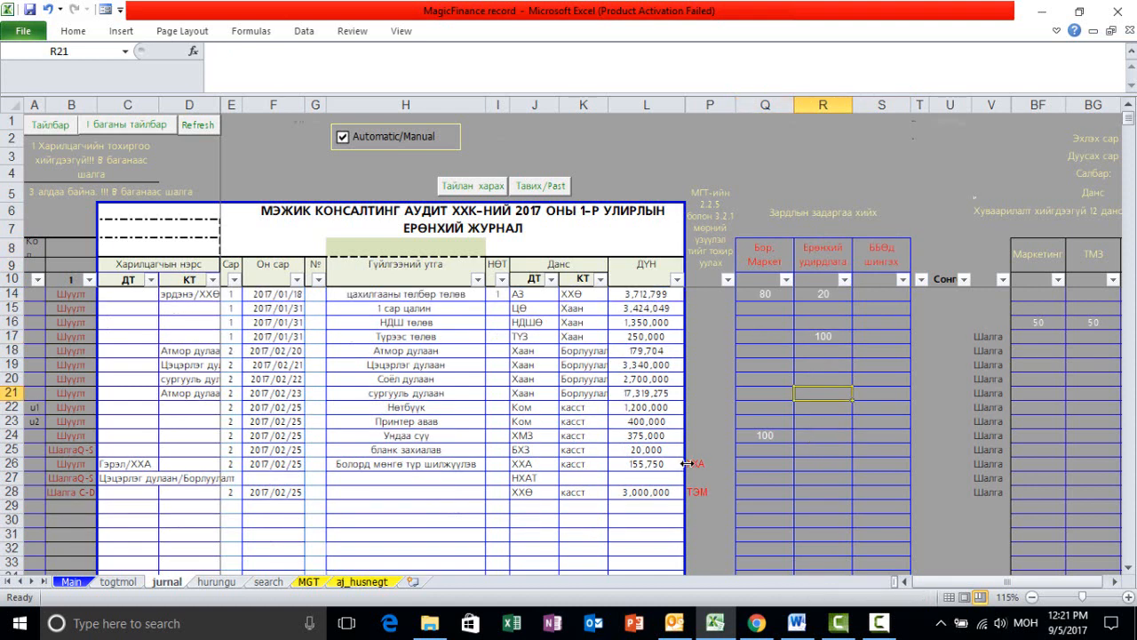
- Examine row 25's column B flag, description, debit account БХЗ and amount, along with its allocation cells in columns Q to S
left_click(71, 450)
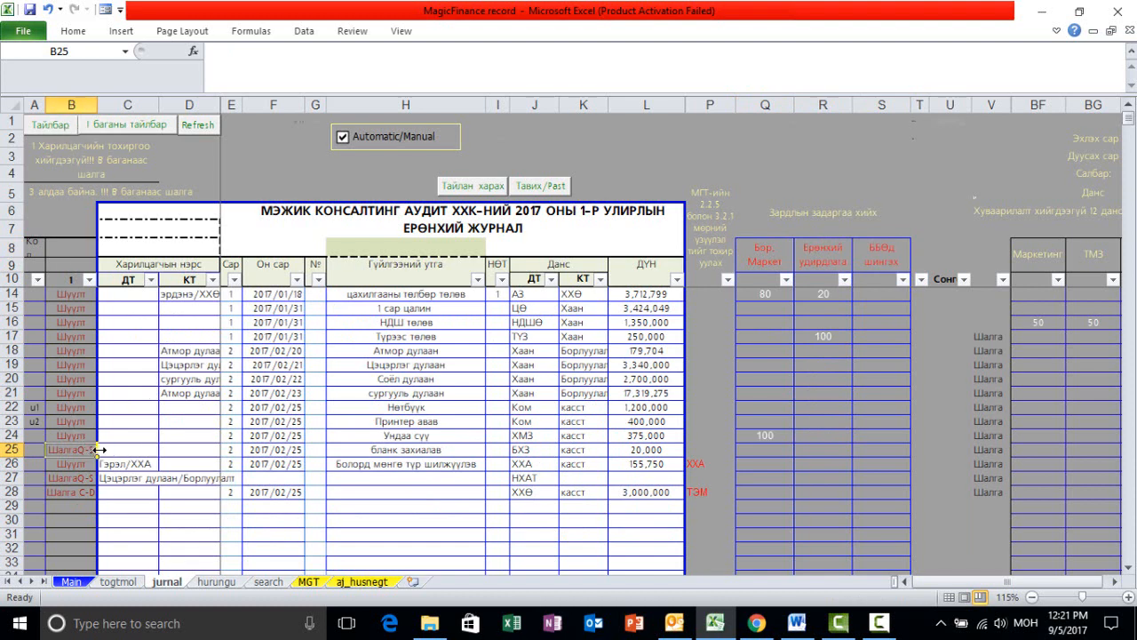
left_click(477, 451)
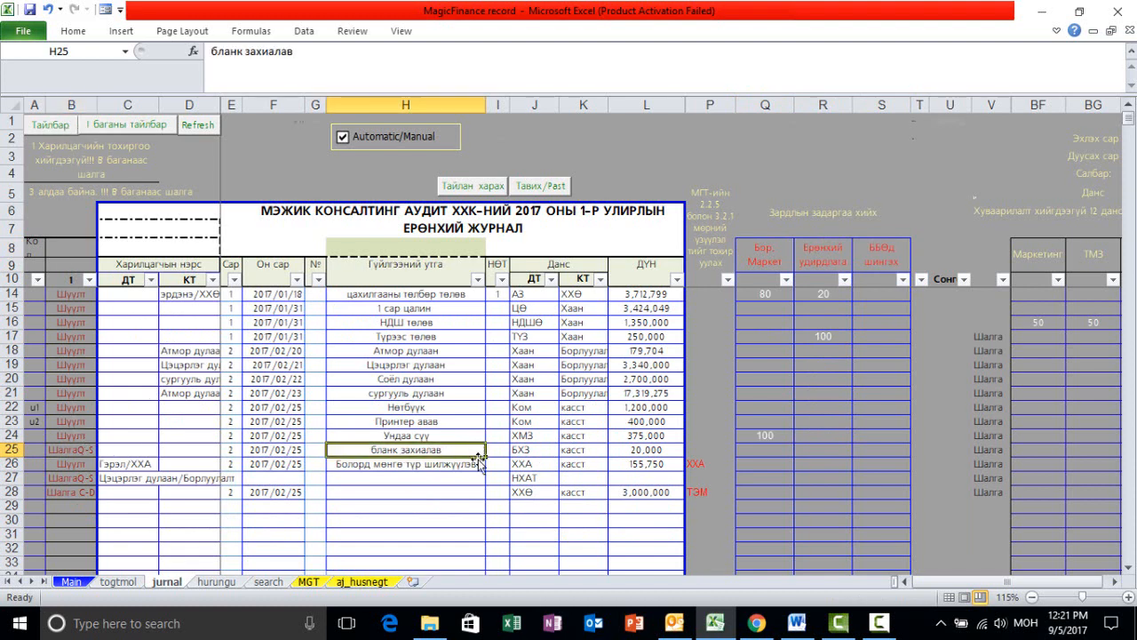
left_click(534, 450)
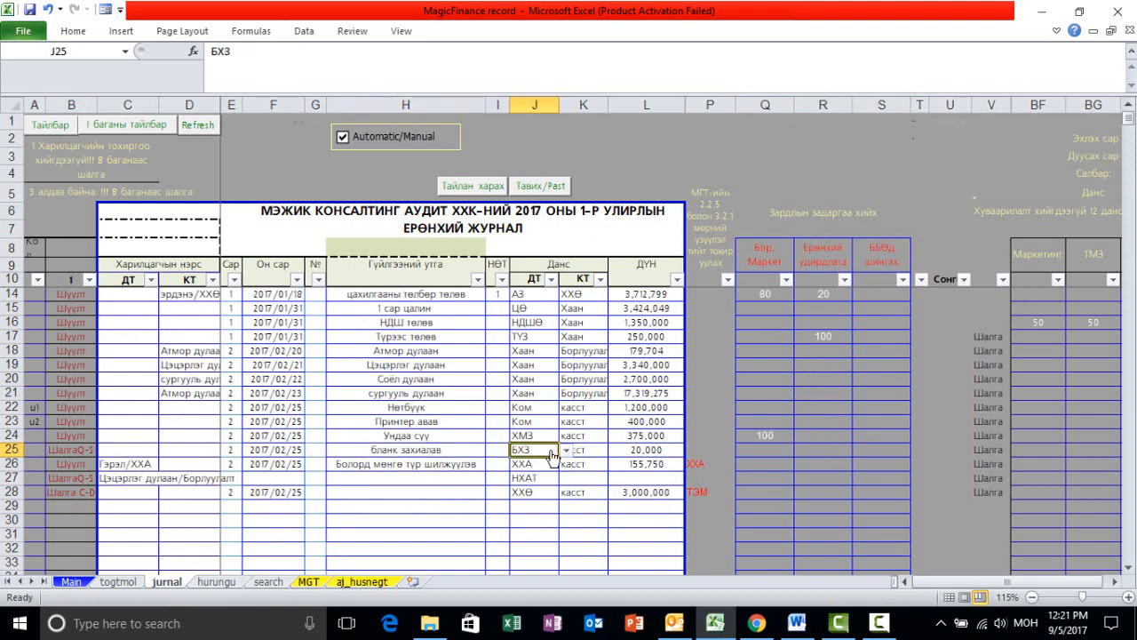
left_click(769, 449)
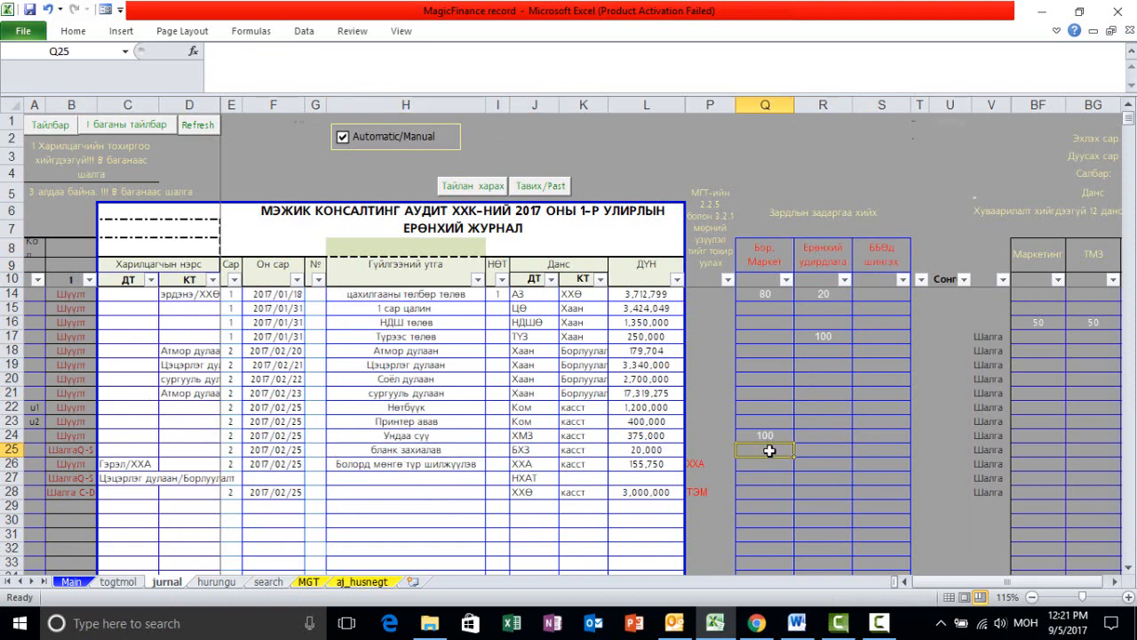
left_click(824, 450)
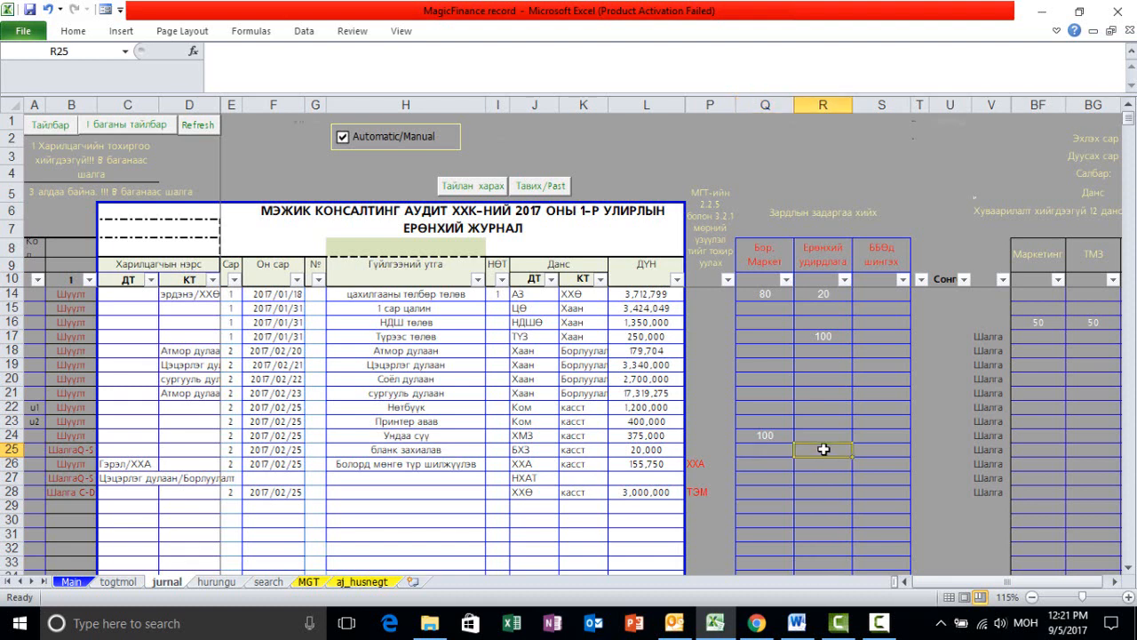
left_click_drag(776, 451, 876, 451)
left_click(787, 475)
left_click(640, 450)
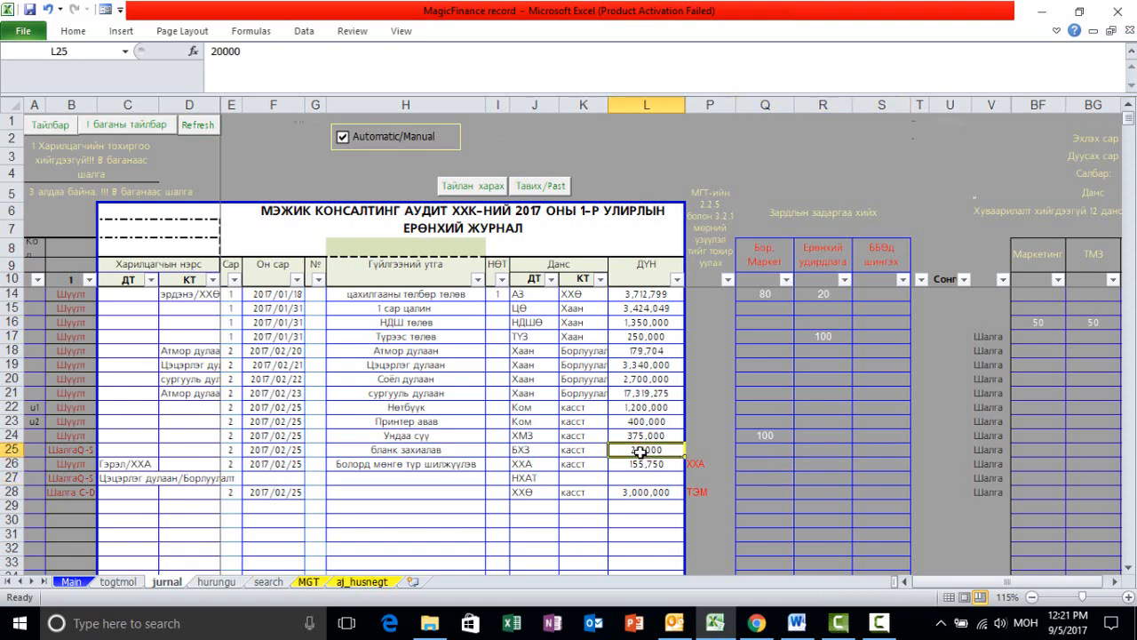
left_click(764, 452)
left_click_drag(764, 452, 871, 450)
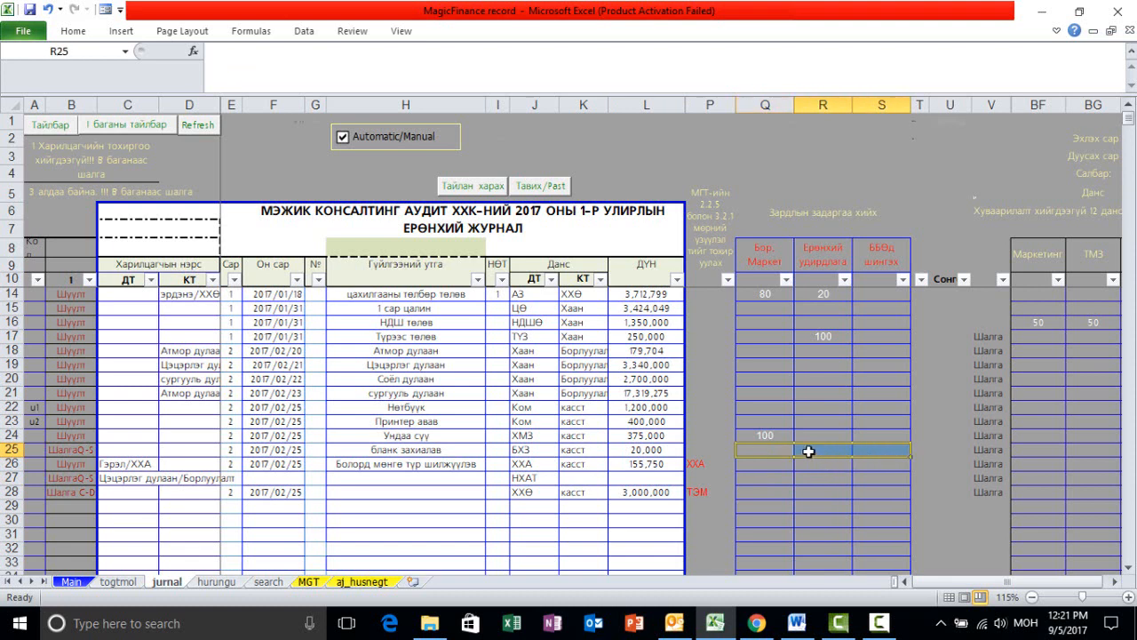
left_click(809, 451)
left_click(819, 475)
left_click(766, 453)
left_click(826, 451)
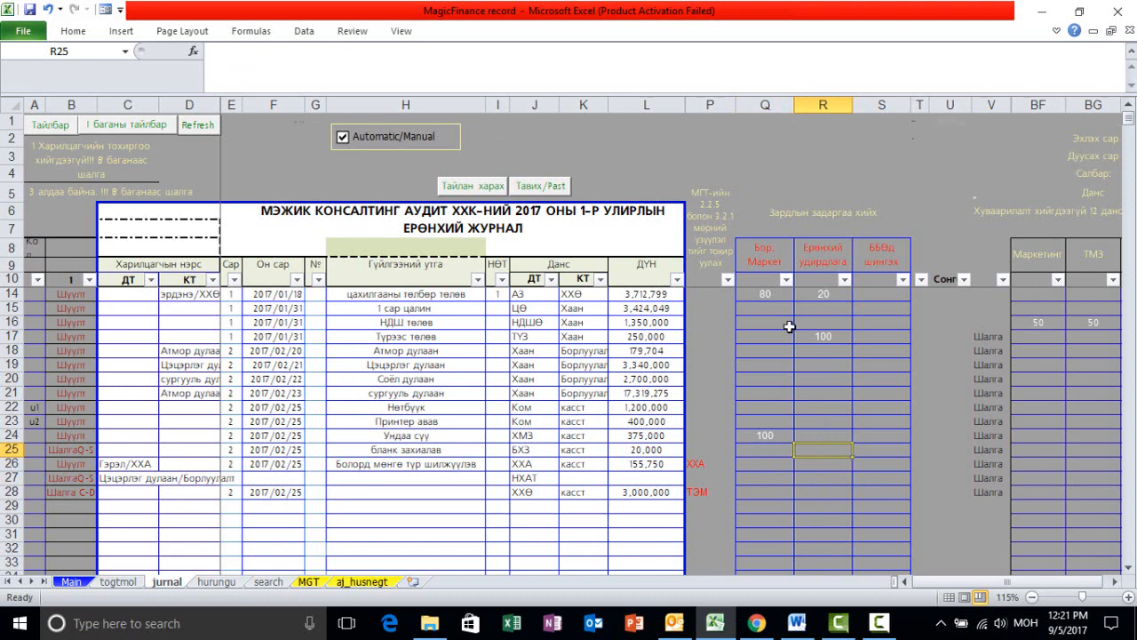
- Review the debit account of journal row 14 and how its expense is split between columns Q and R
scroll(790, 334, "up", 1)
left_click(760, 335)
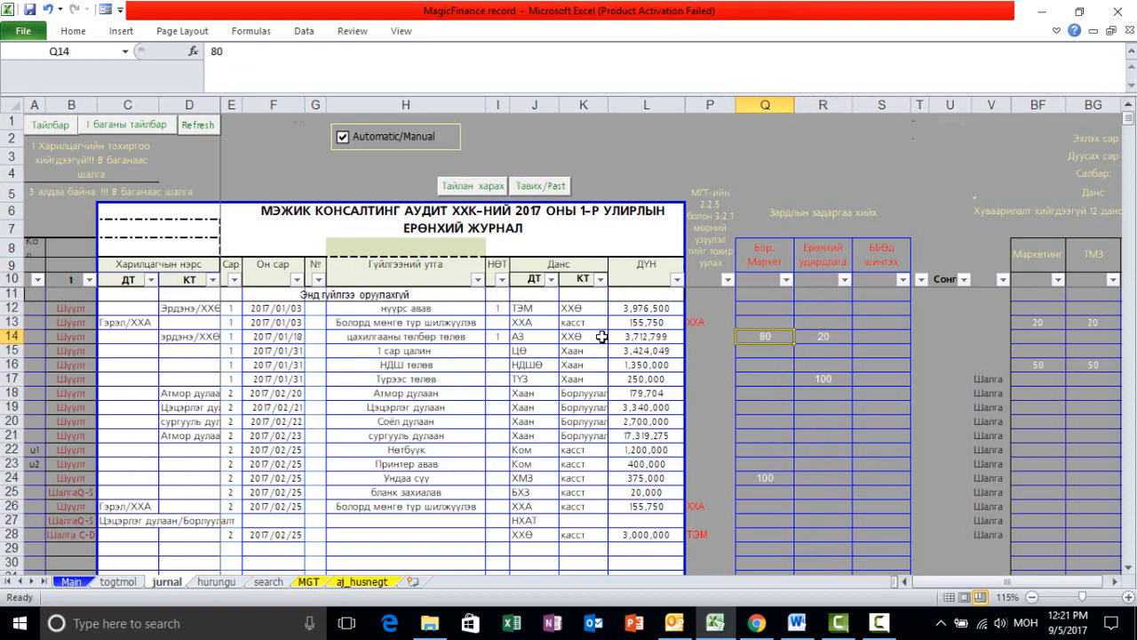
left_click(531, 337)
left_click(773, 339)
left_click_drag(788, 338, 813, 337)
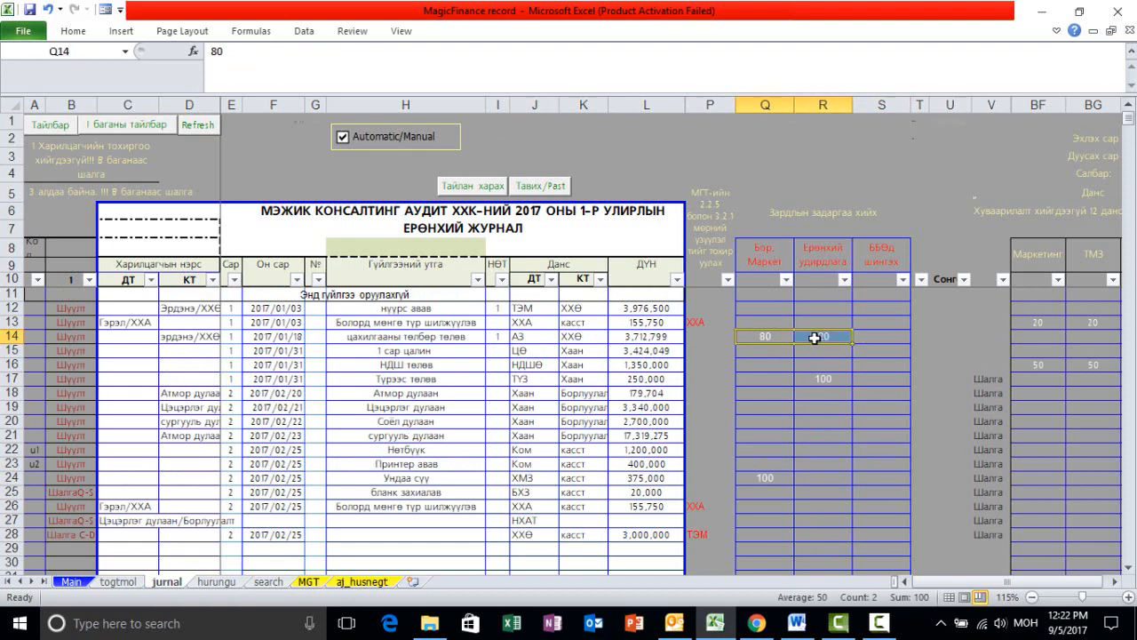
left_click(819, 407)
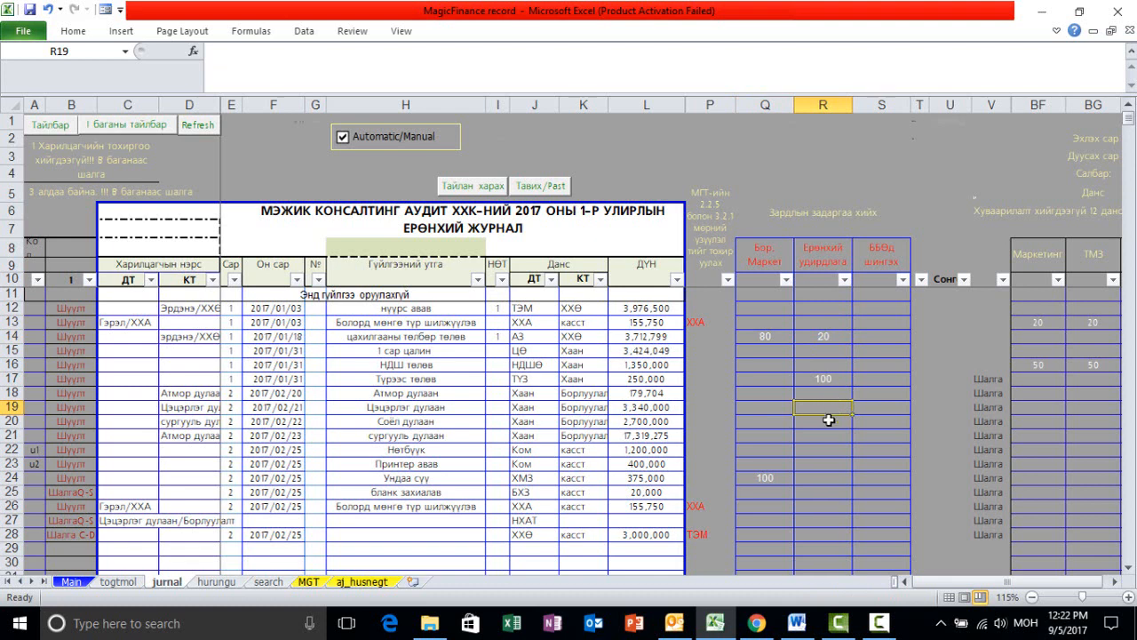
- Allocate 100 percent of the row 25 expense to Ерөнхий удирдлага in column R
left_click(776, 496)
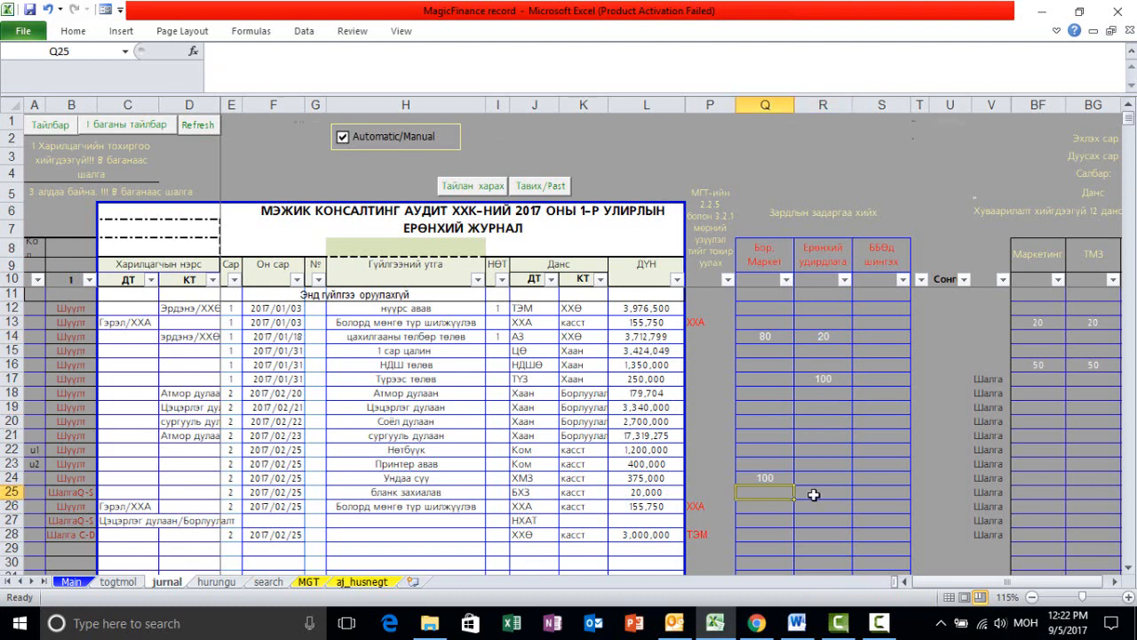
left_click(808, 496)
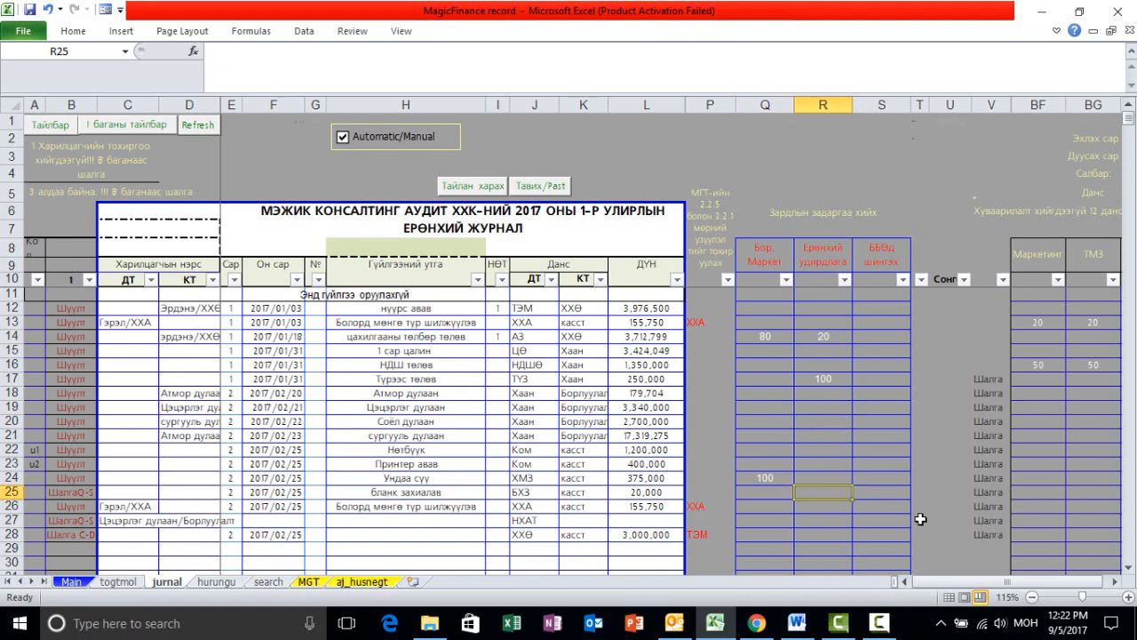
type("100")
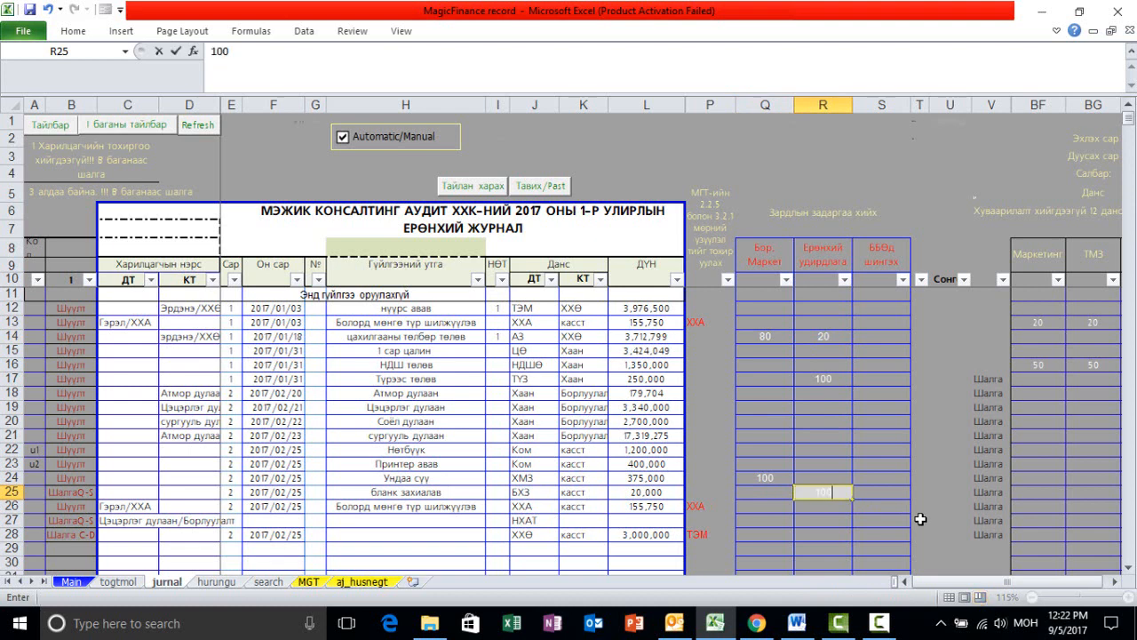
key("ctrl+Return")
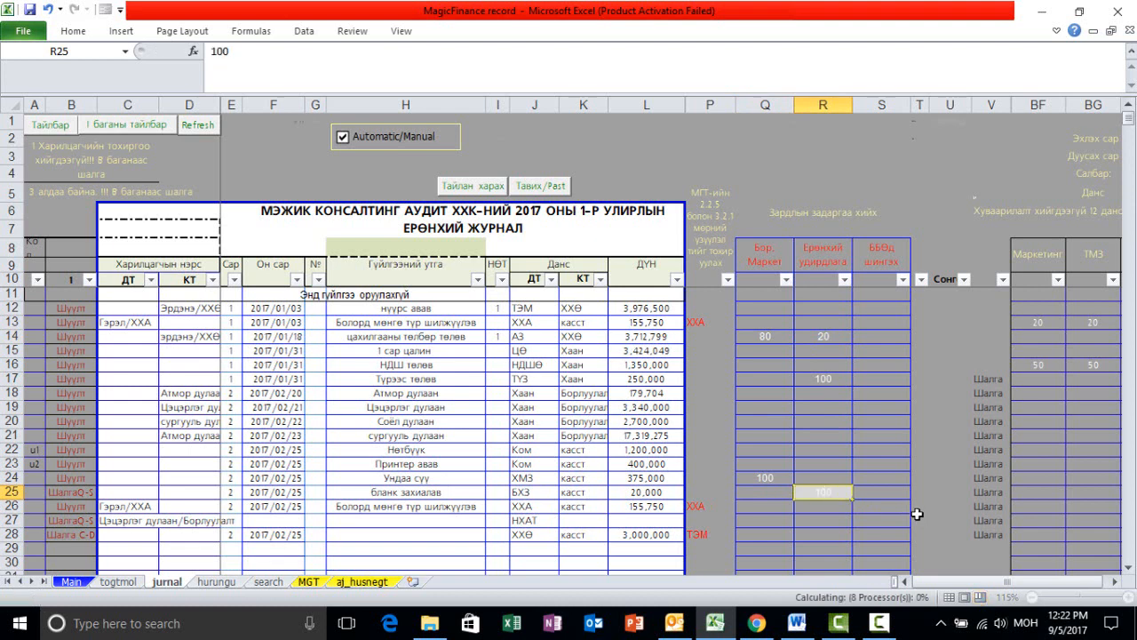
- Confirm the 100 percent allocation in row 25, and review expense columns Q to S and the adjoining columns T to U
key("Return")
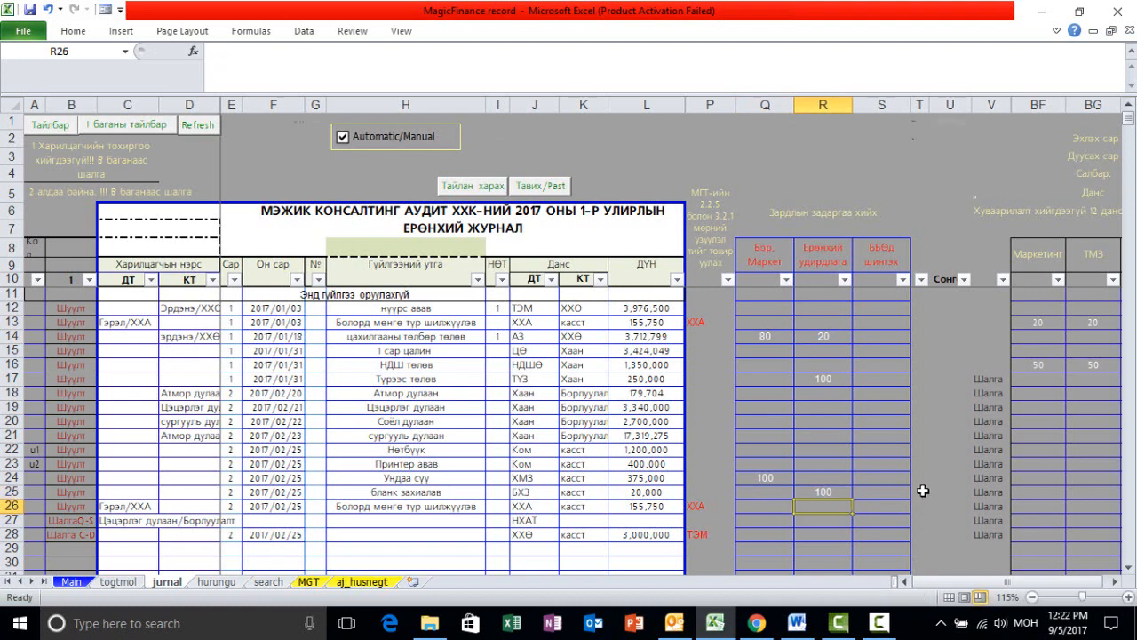
left_click(818, 475)
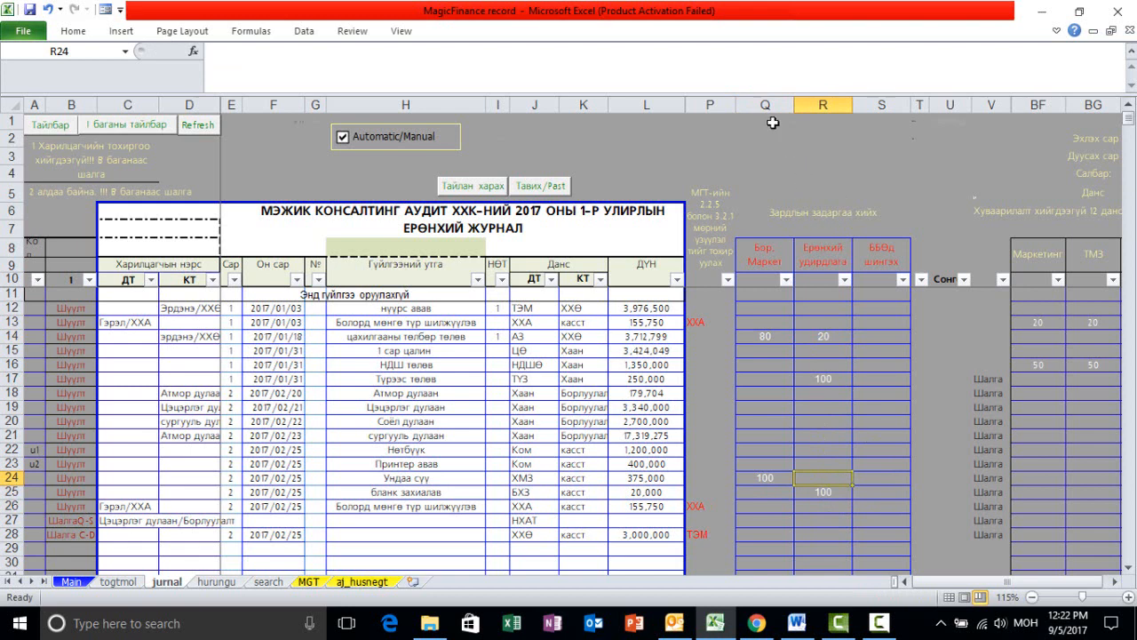
left_click_drag(765, 104, 873, 104)
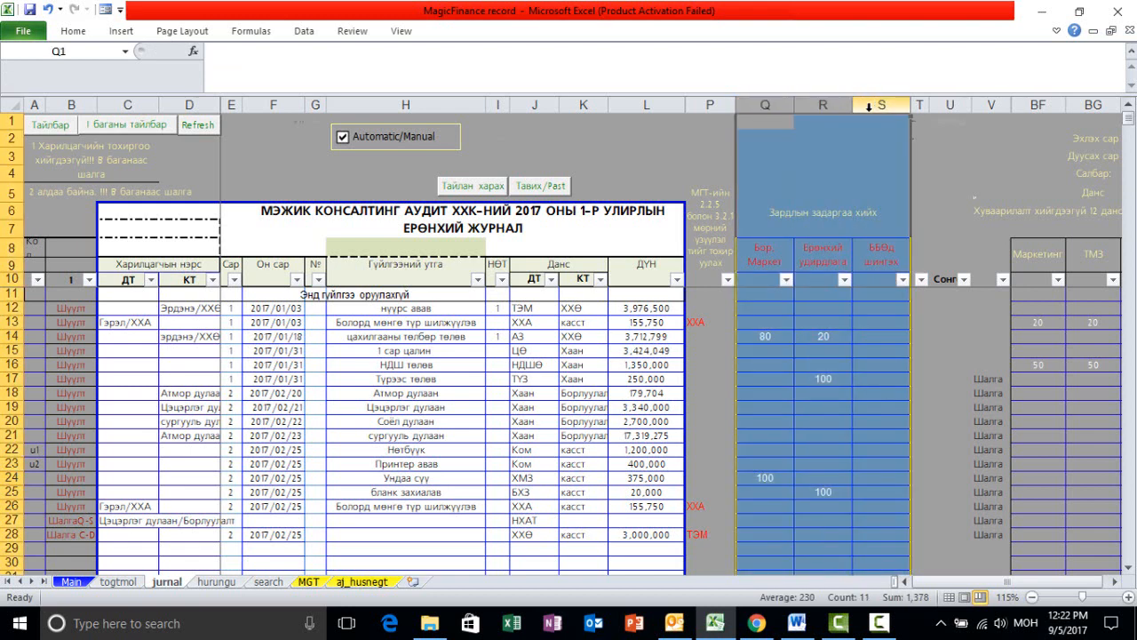
left_click(827, 480)
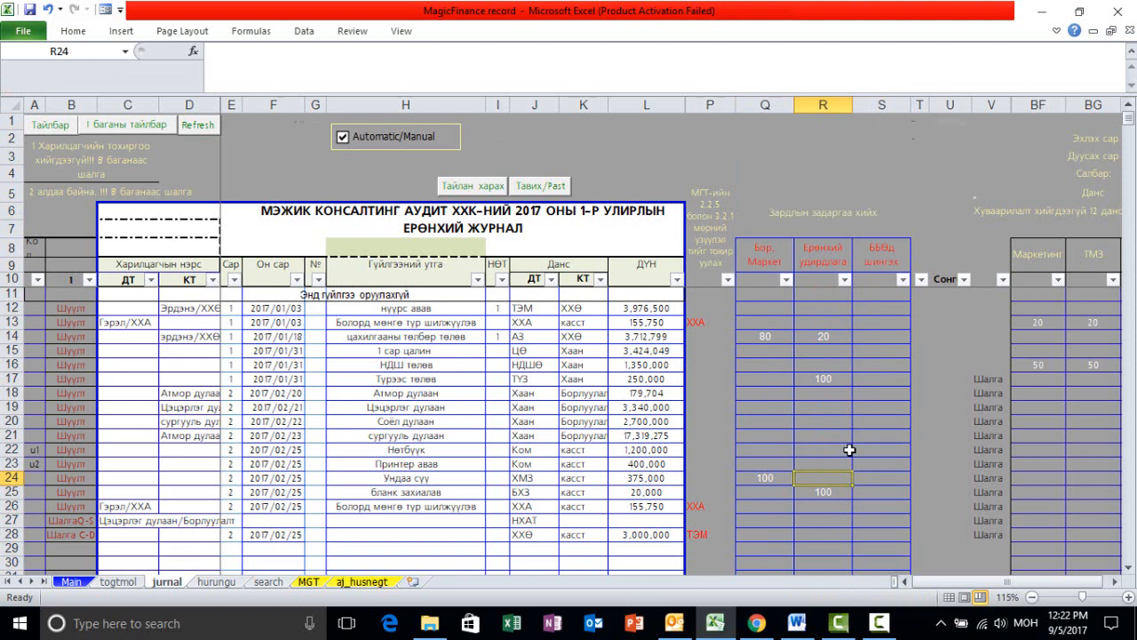
left_click(822, 432)
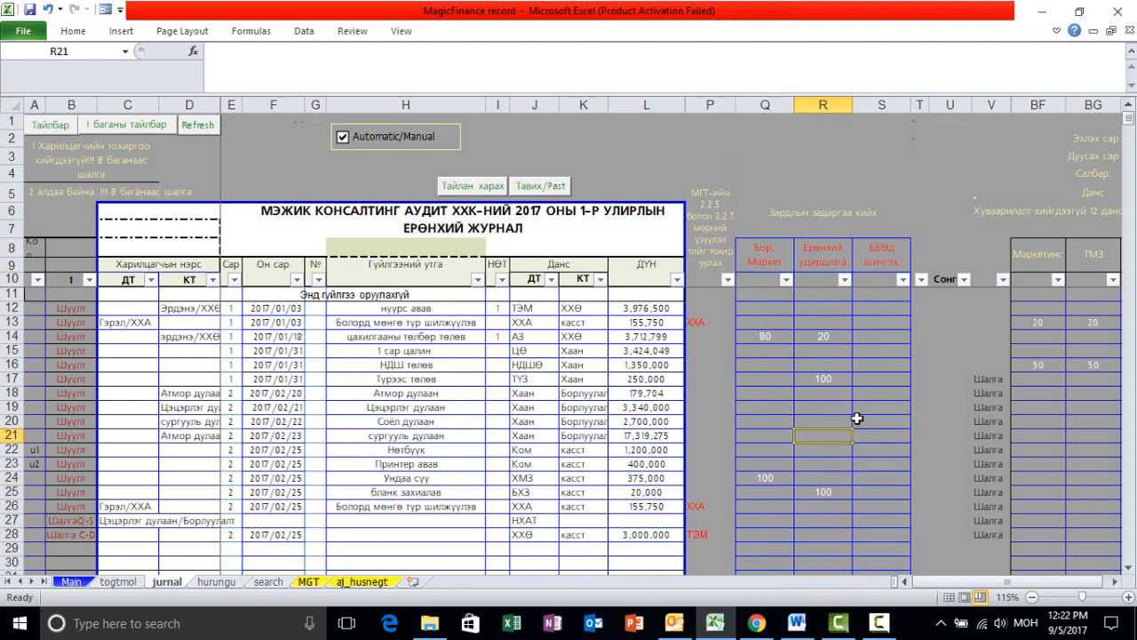
left_click_drag(920, 105, 942, 104)
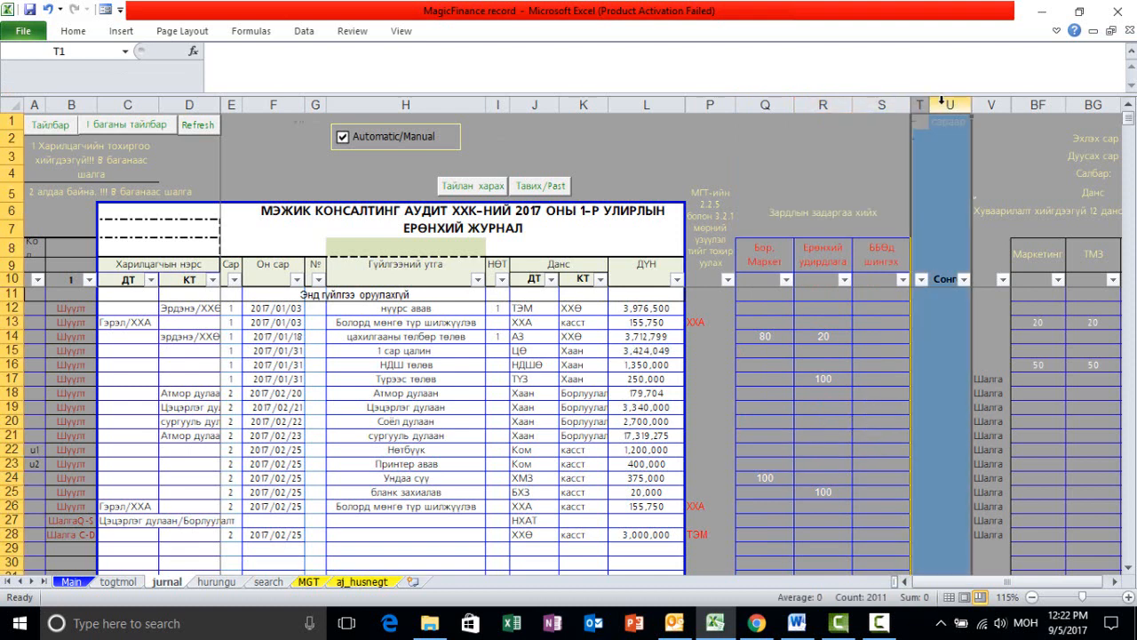
- Clear the incomplete journal entries in rows 27 to 29, from column C through column L
left_click_drag(127, 520, 637, 542)
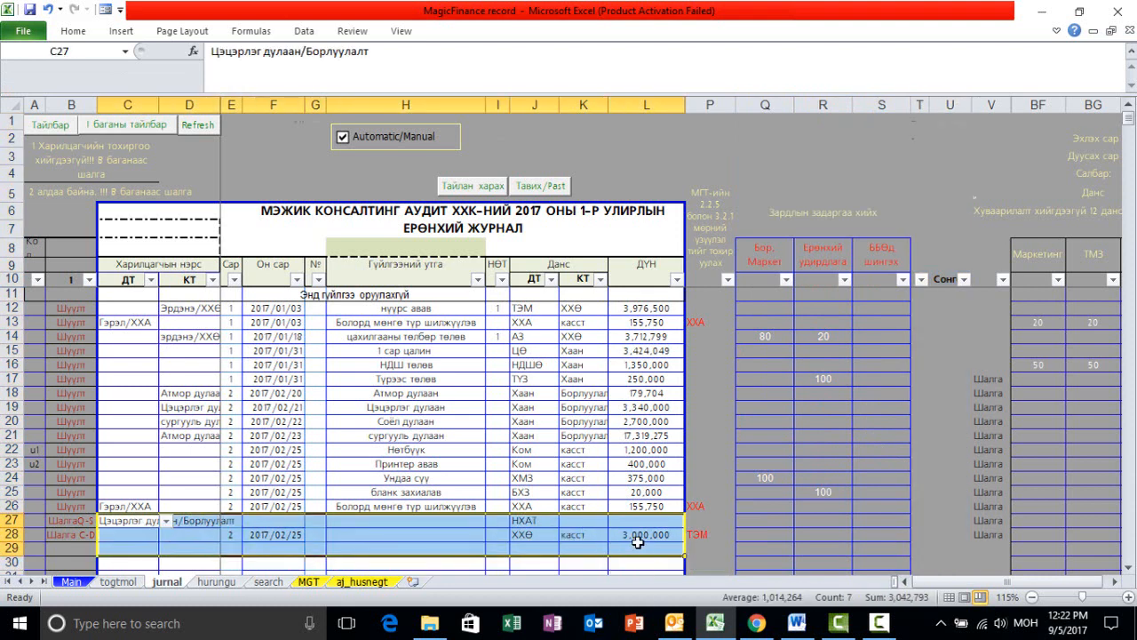
key("Delete")
left_click(626, 435)
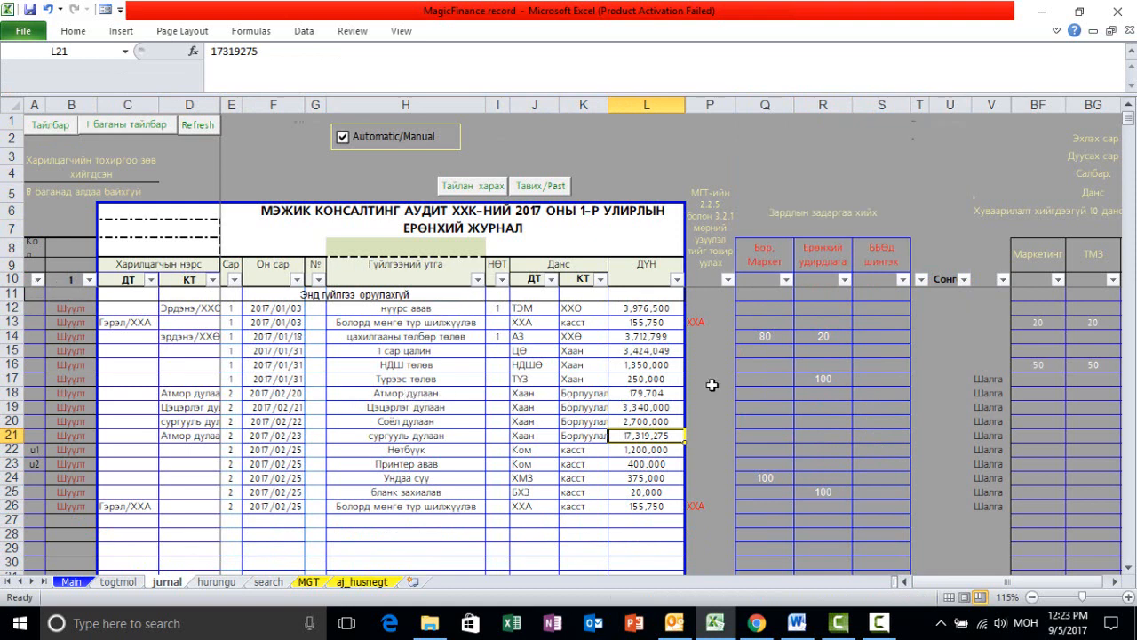
- Check the column U marker column and enter the money-transfer description used in rows 13 and 26 as the search phrase in H8
left_click(950, 336)
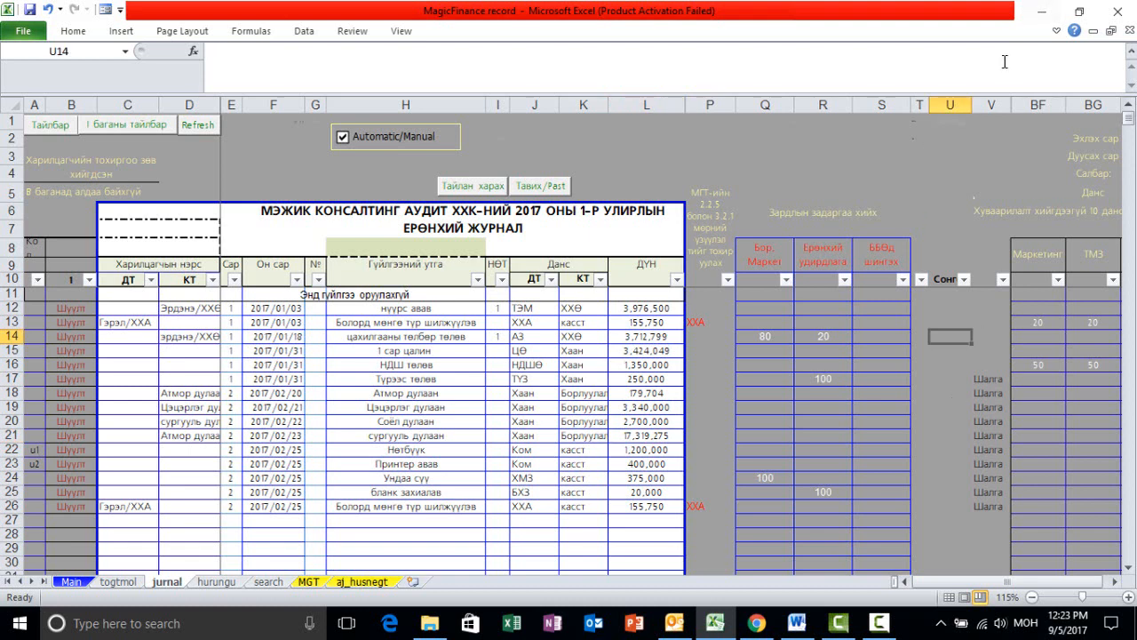
left_click(949, 104)
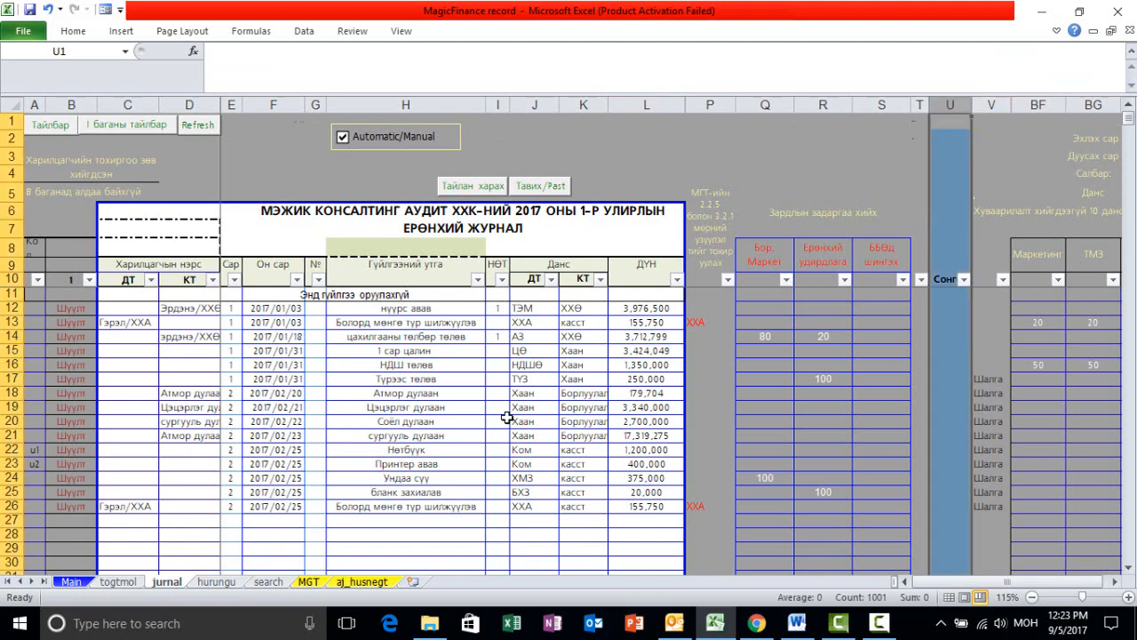
left_click(439, 492)
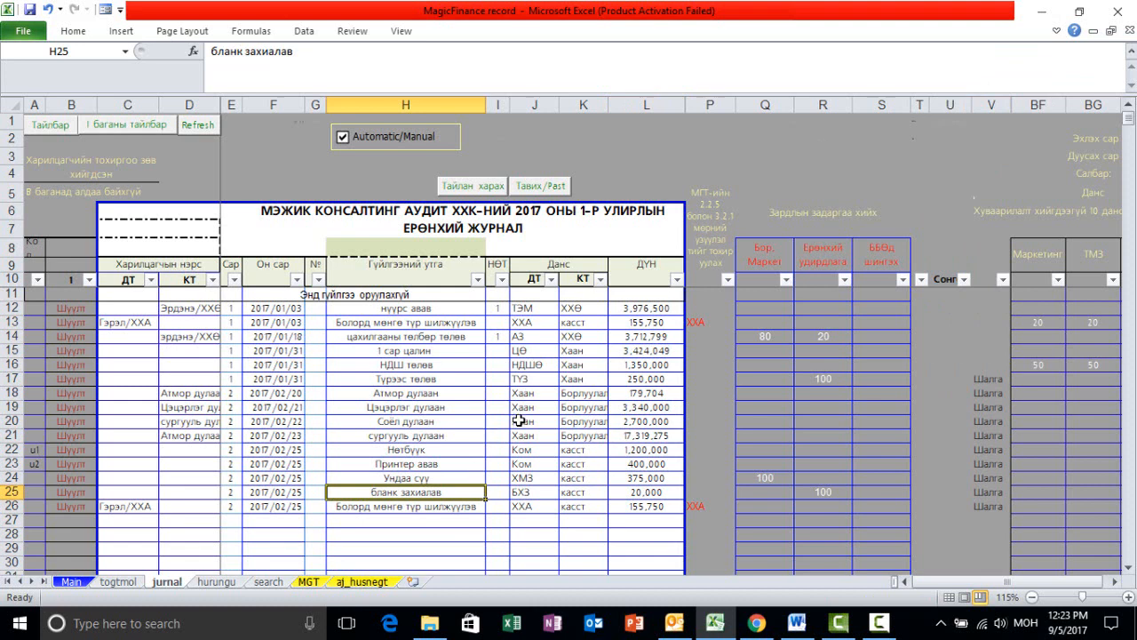
left_click(424, 245)
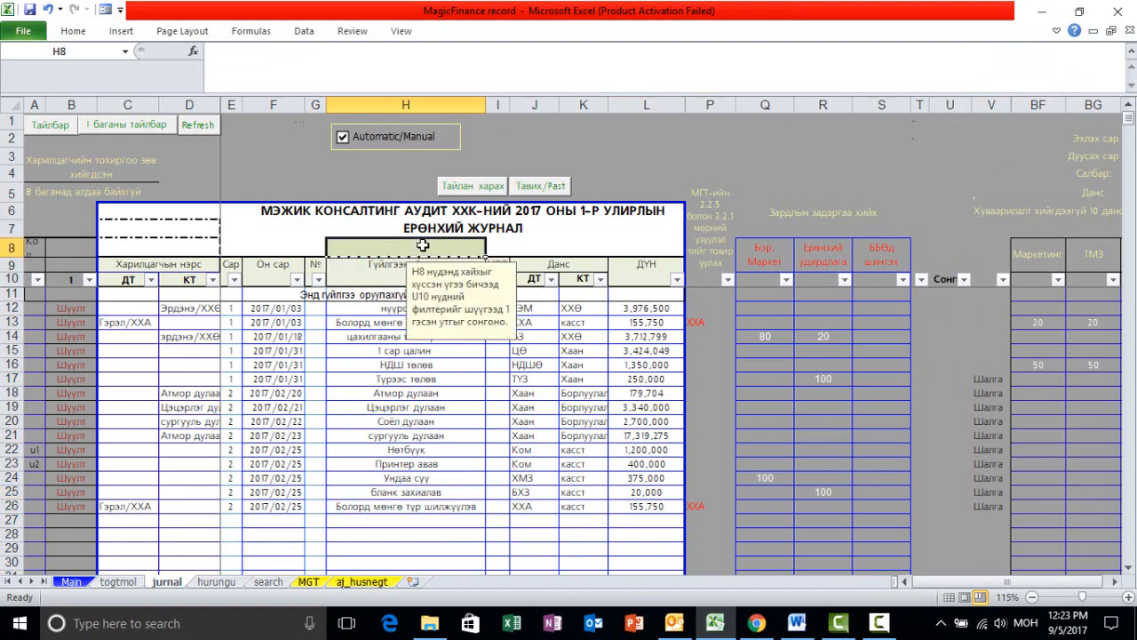
left_click(381, 336)
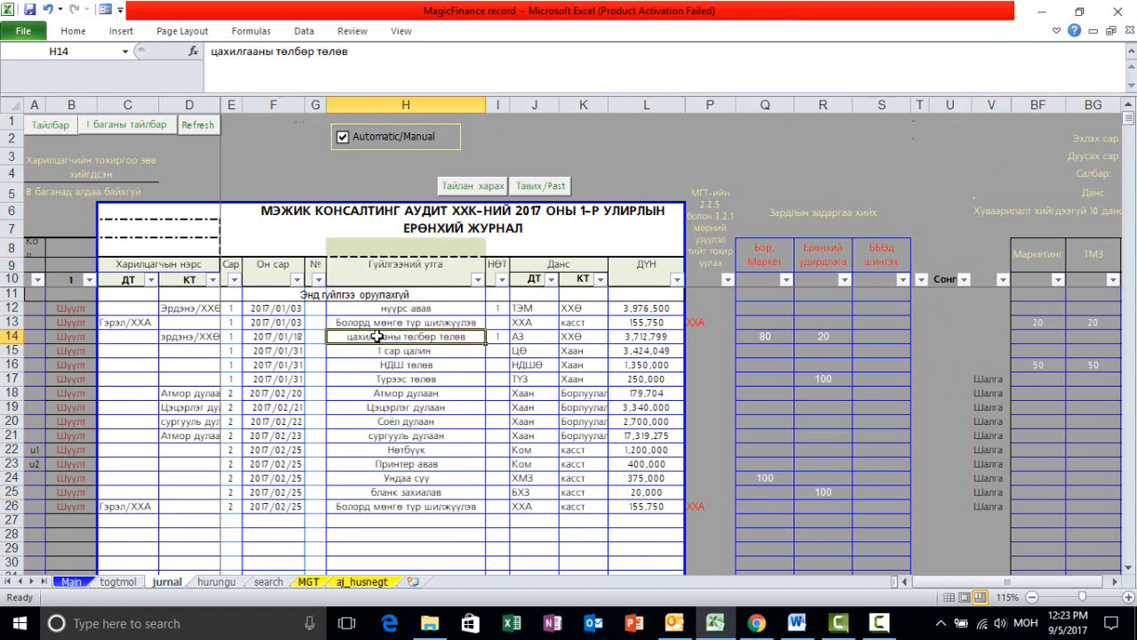
left_click(380, 247)
type("Болорд мөнгө түр шилжүүлэв")
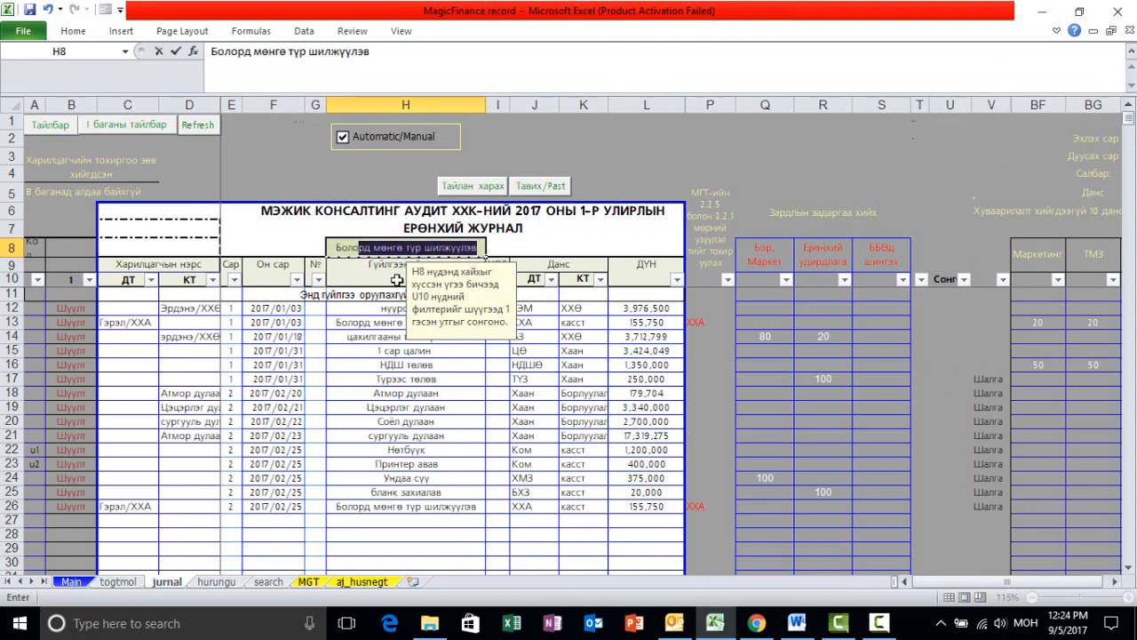
key("Return")
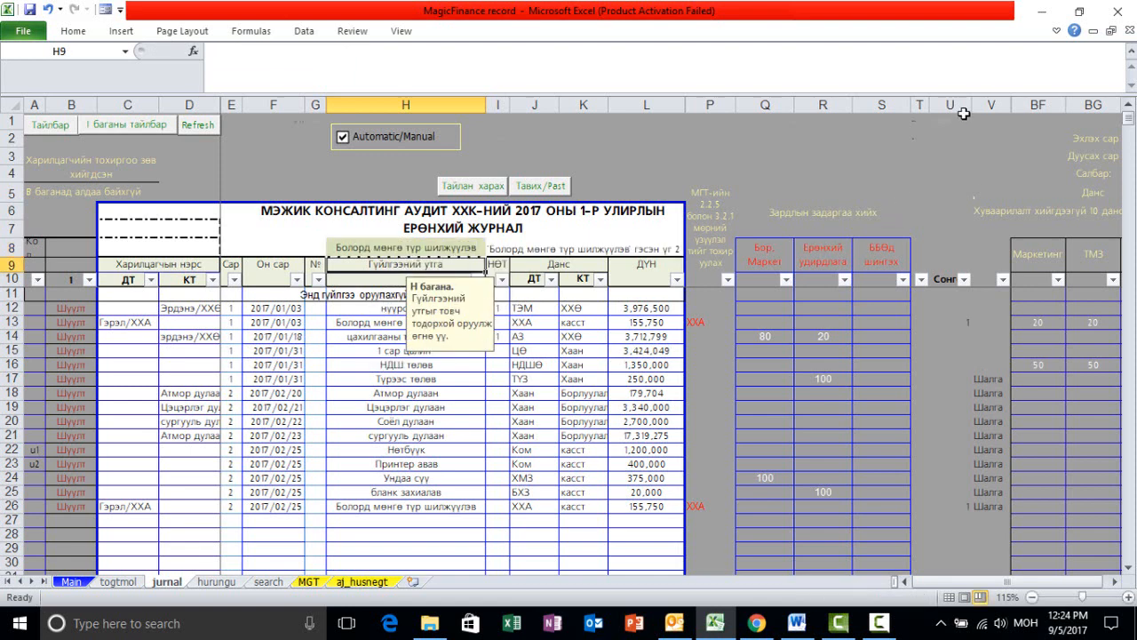
- Review the match markers in column U and filter that column to show only rows marked 1
left_click(958, 322)
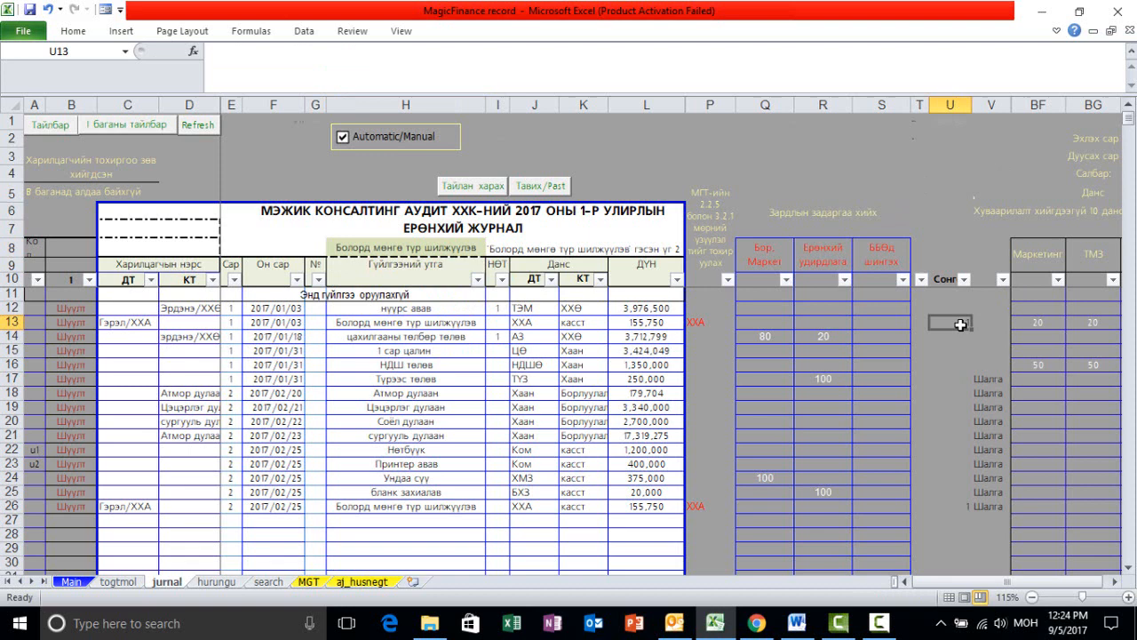
left_click(953, 509)
left_click_drag(953, 509, 968, 236)
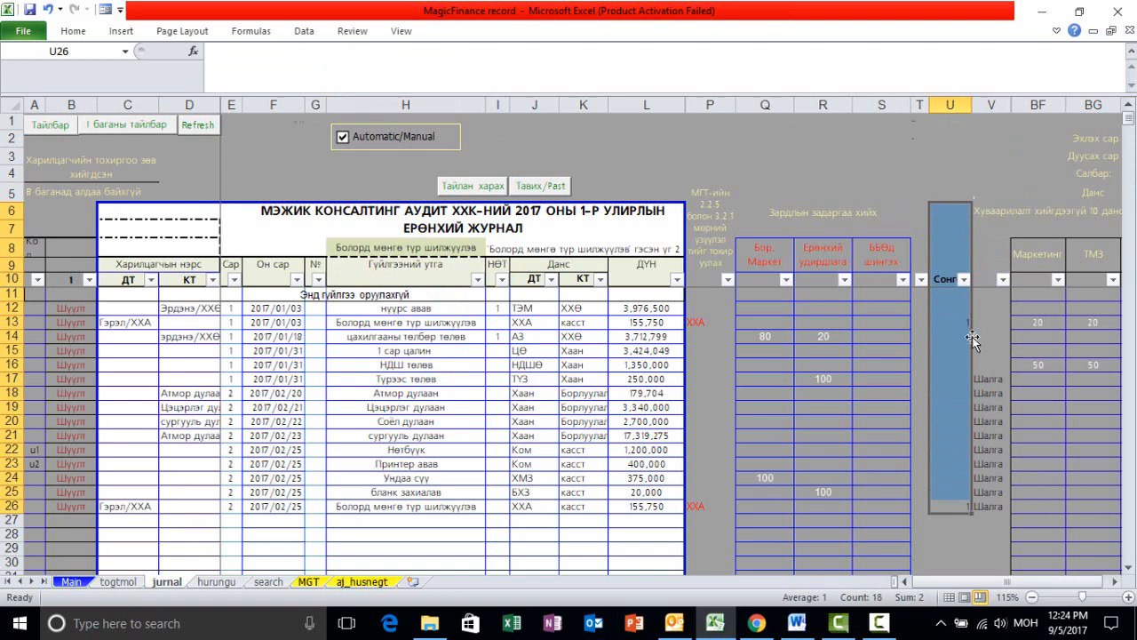
left_click_drag(951, 322, 960, 513)
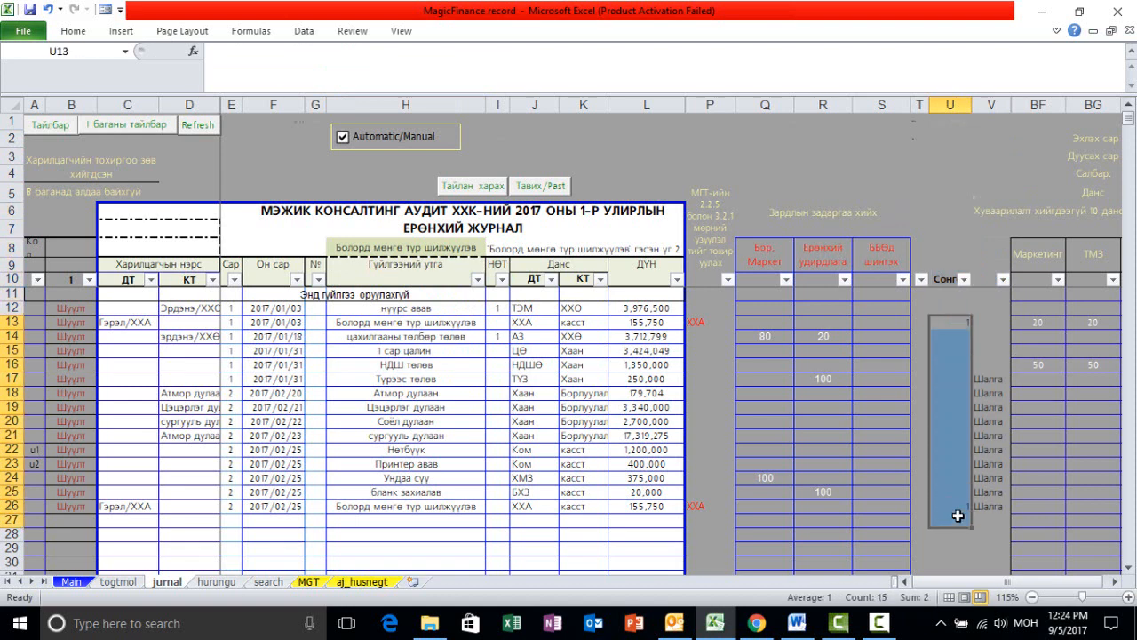
left_click(964, 279)
left_click(782, 418)
left_click(783, 433)
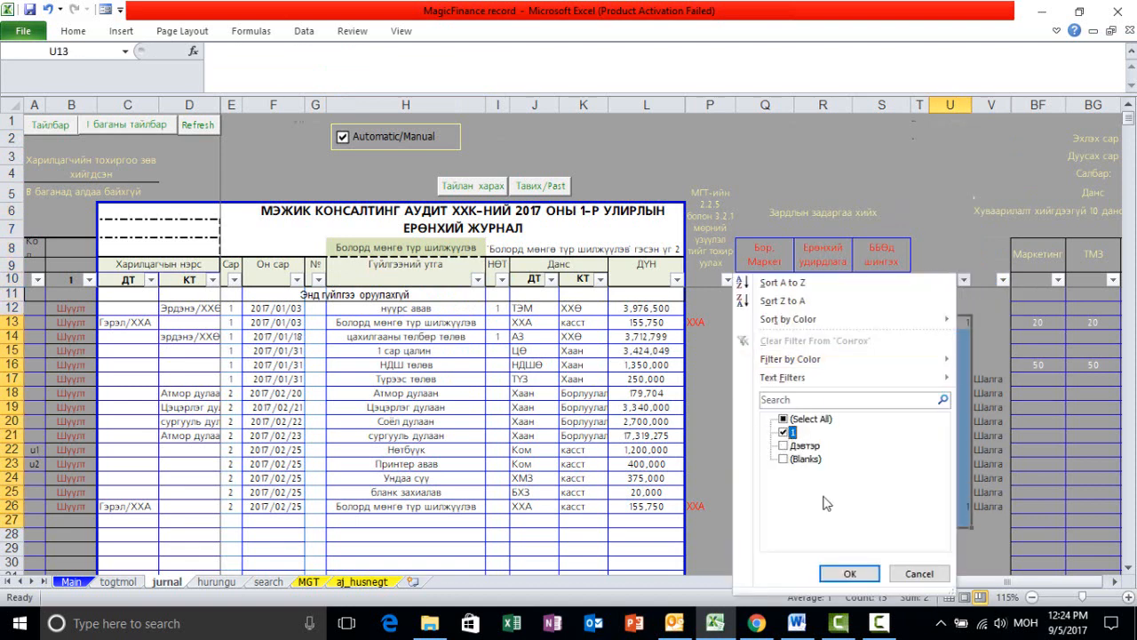
left_click(849, 573)
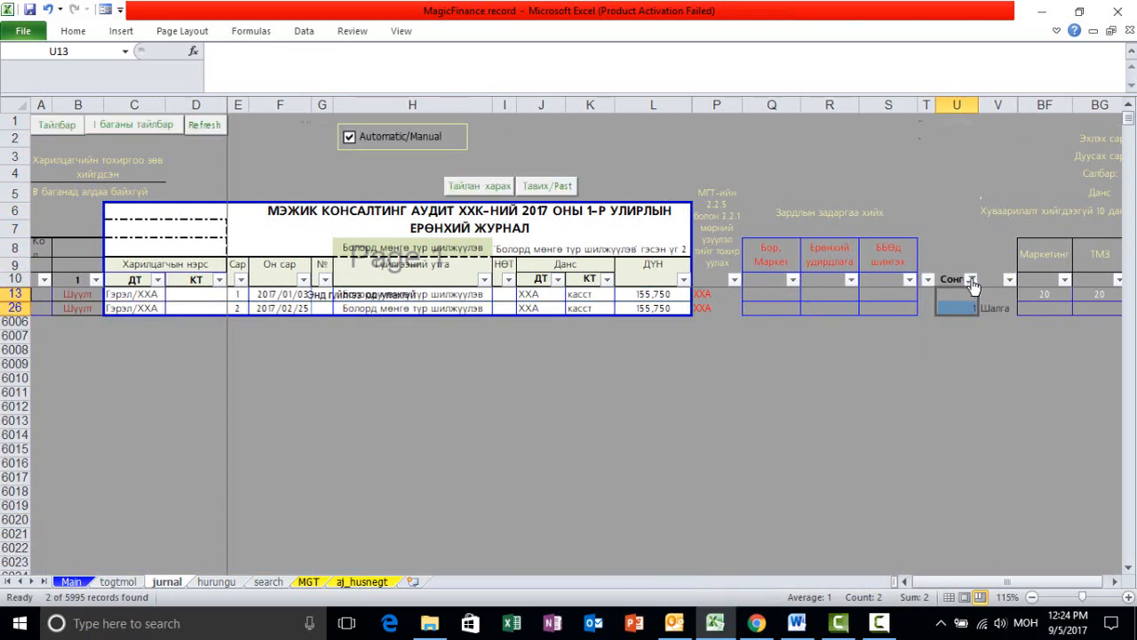
- Restore all journal rows by selecting every value in the column U filter, and clear the search phrase from H8
left_click(971, 280)
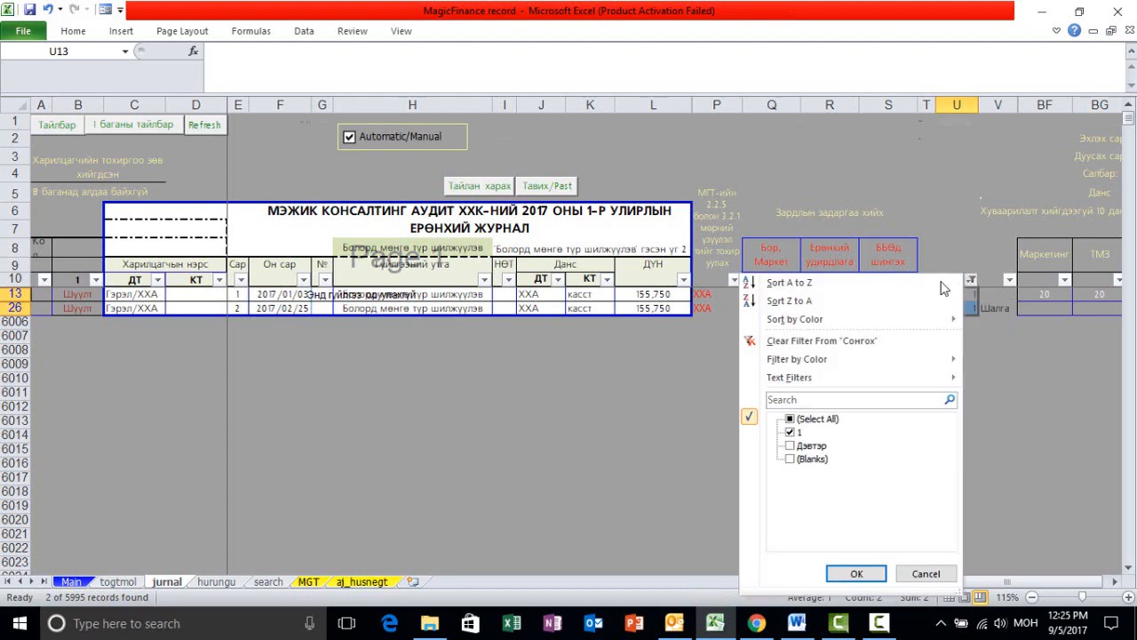
left_click(790, 418)
left_click(846, 576)
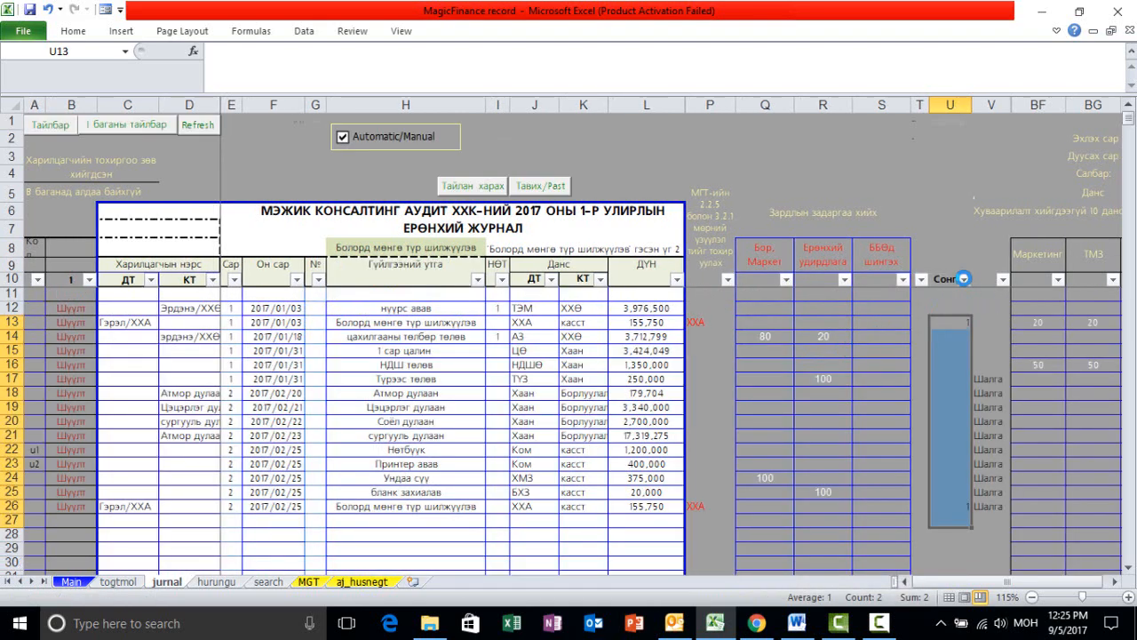
left_click(439, 250)
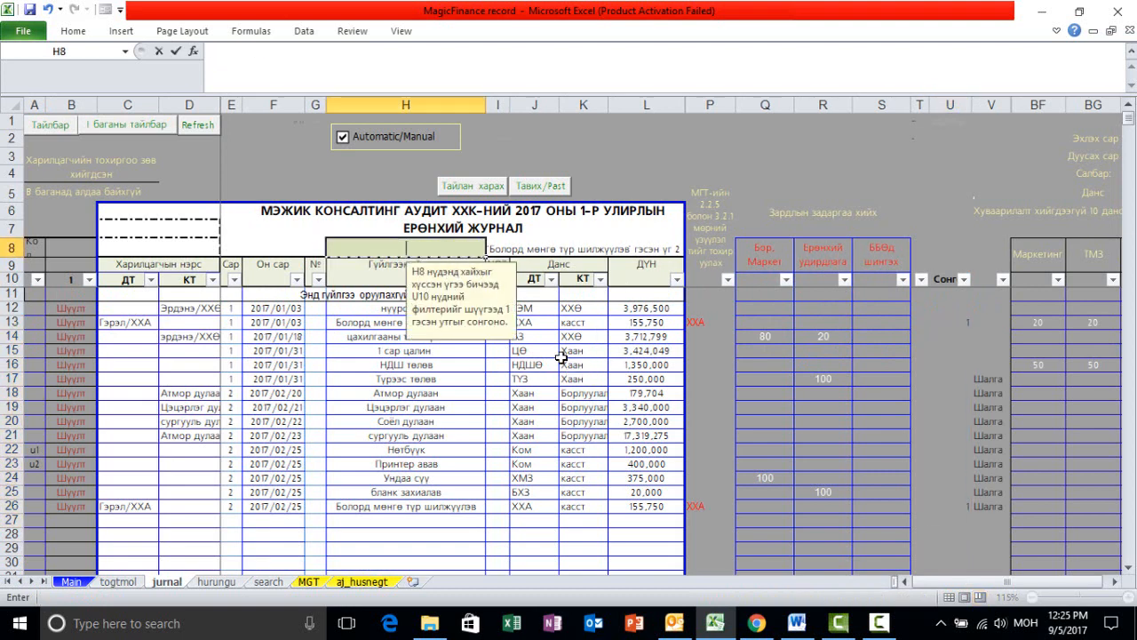
left_click(399, 349)
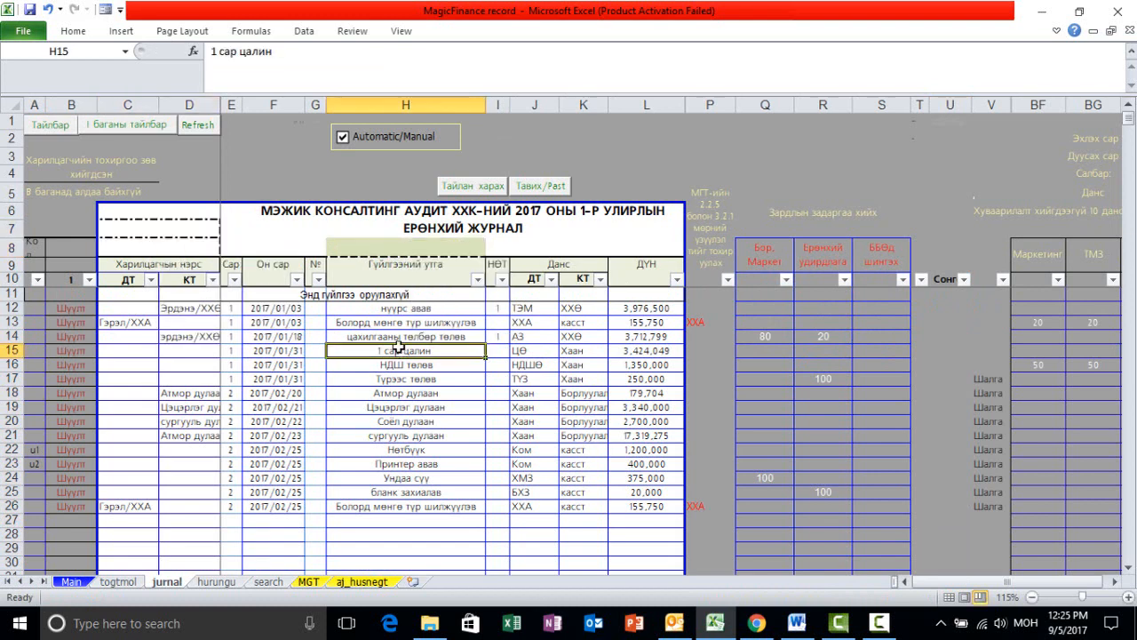
- Choose касст as the general ledger account in C7 and check the row markers in column U
left_click(186, 233)
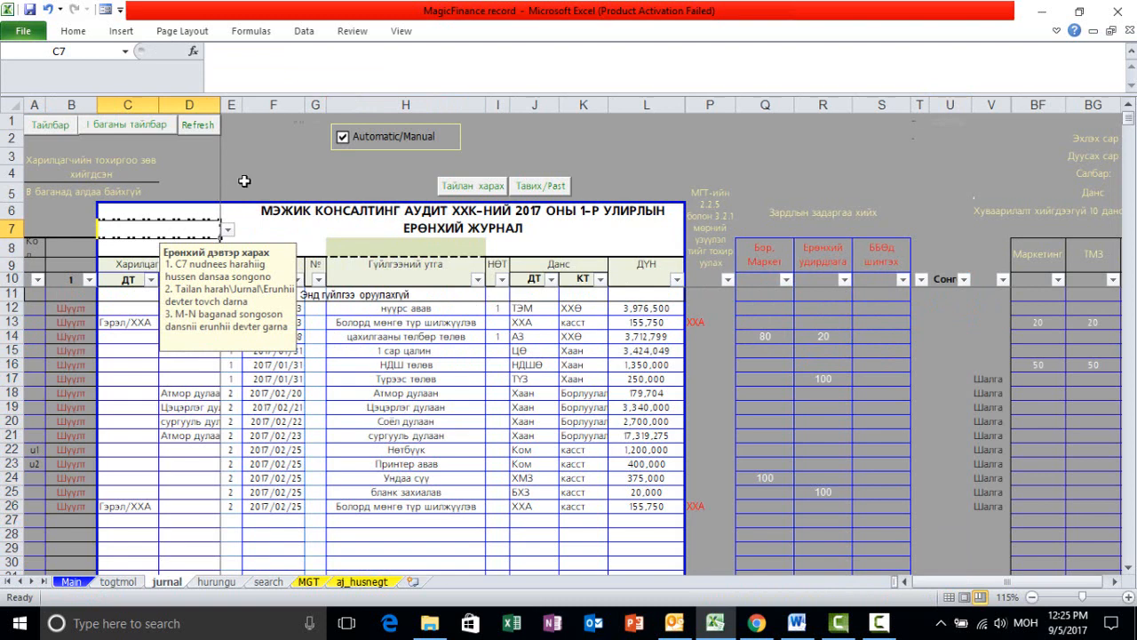
left_click(227, 229)
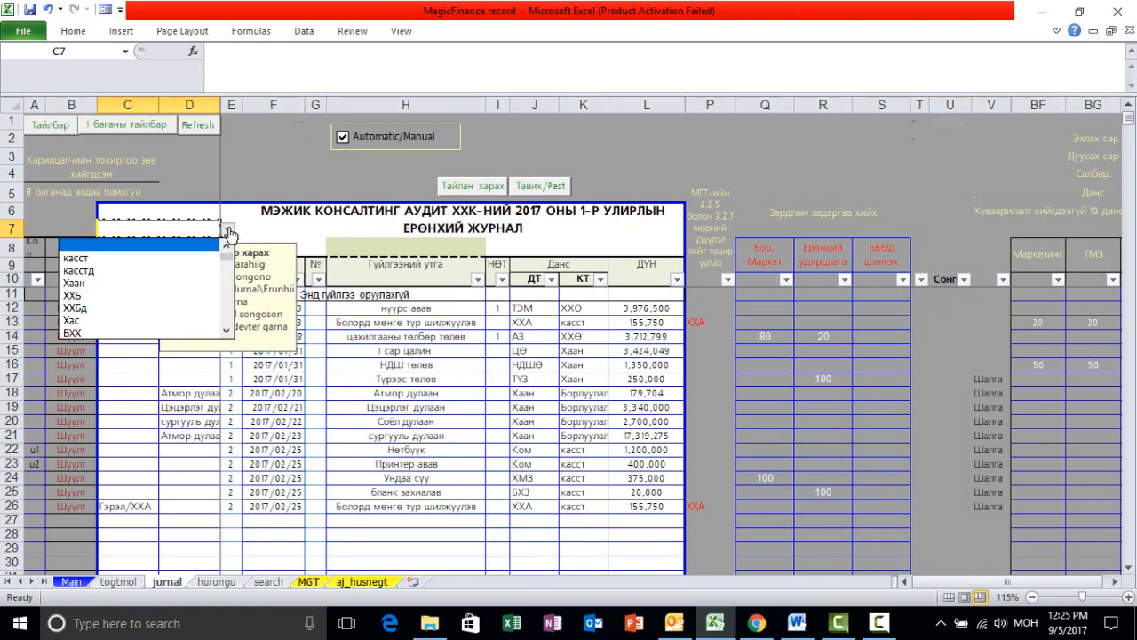
left_click(156, 259)
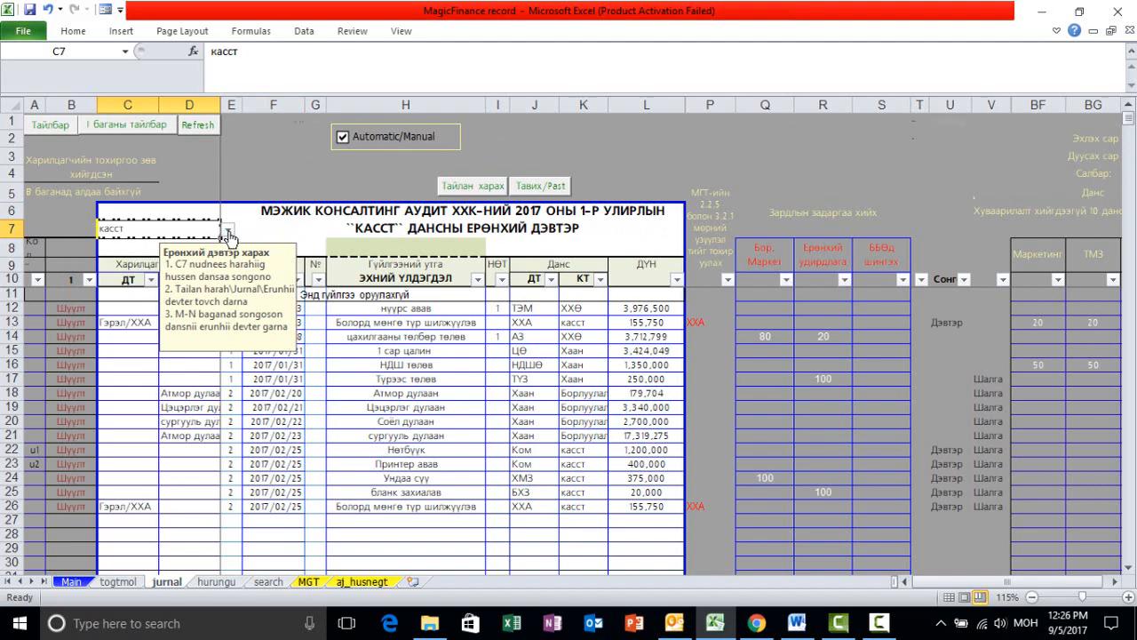
left_click(228, 232)
left_click(281, 237)
left_click_drag(947, 308, 943, 541)
- Generate the Ерөнхий дэвтэр ledger for the касст account using the report window's Журнал functions
left_click(468, 191)
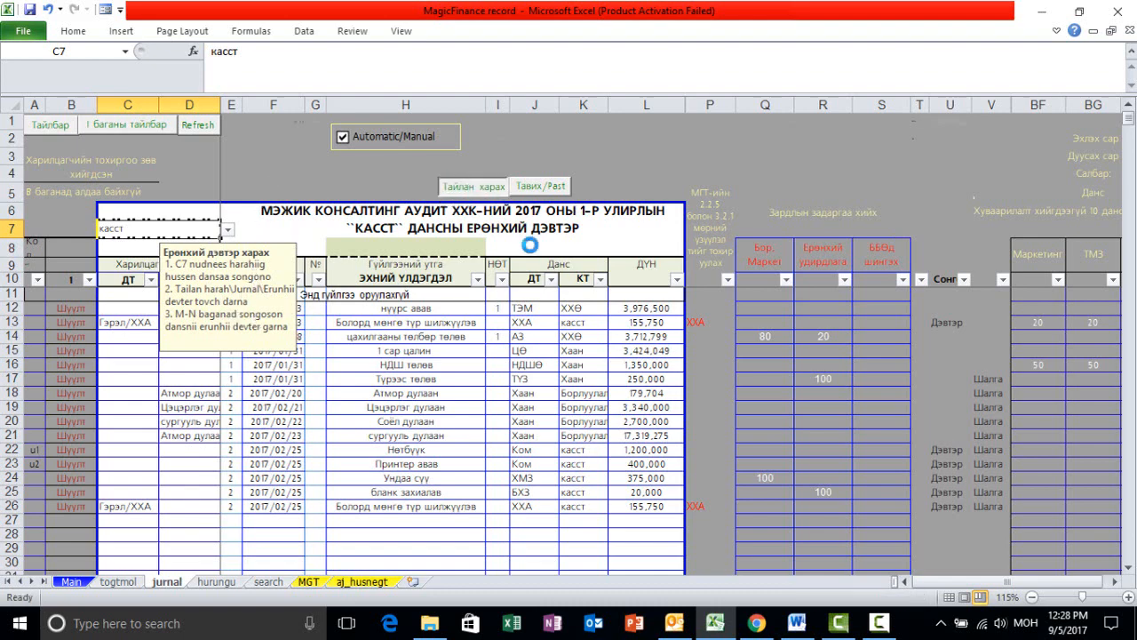
left_click(436, 224)
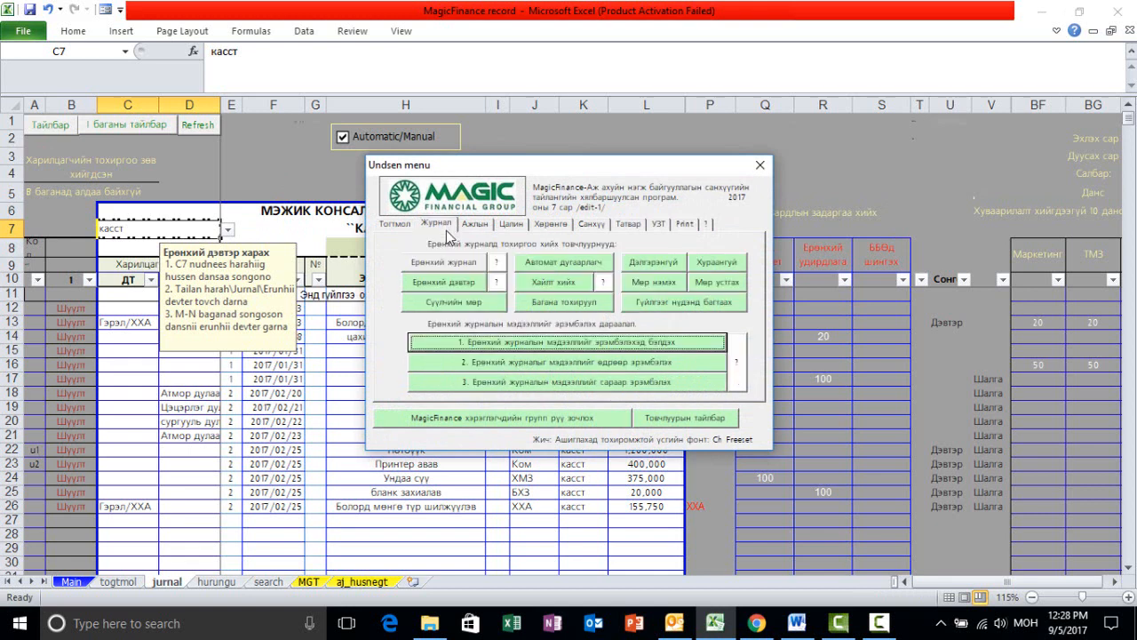
left_click(447, 283)
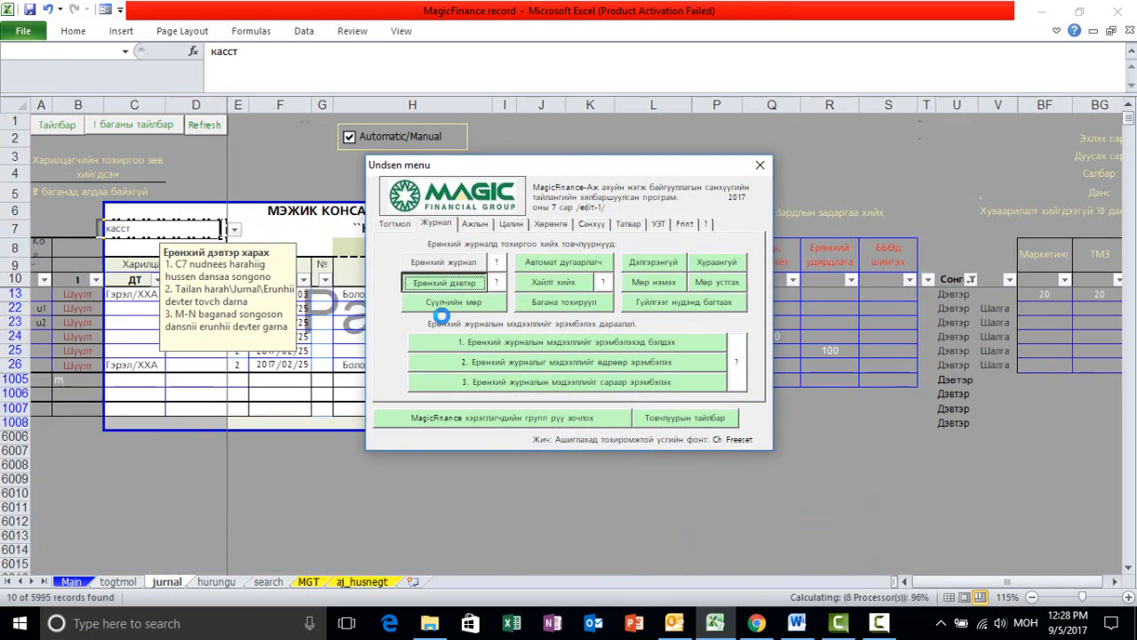
left_click(659, 353)
- Examine the касст ledger's debit, credit and balance columns M to O, along with the journal columns beyond them
left_click(725, 105)
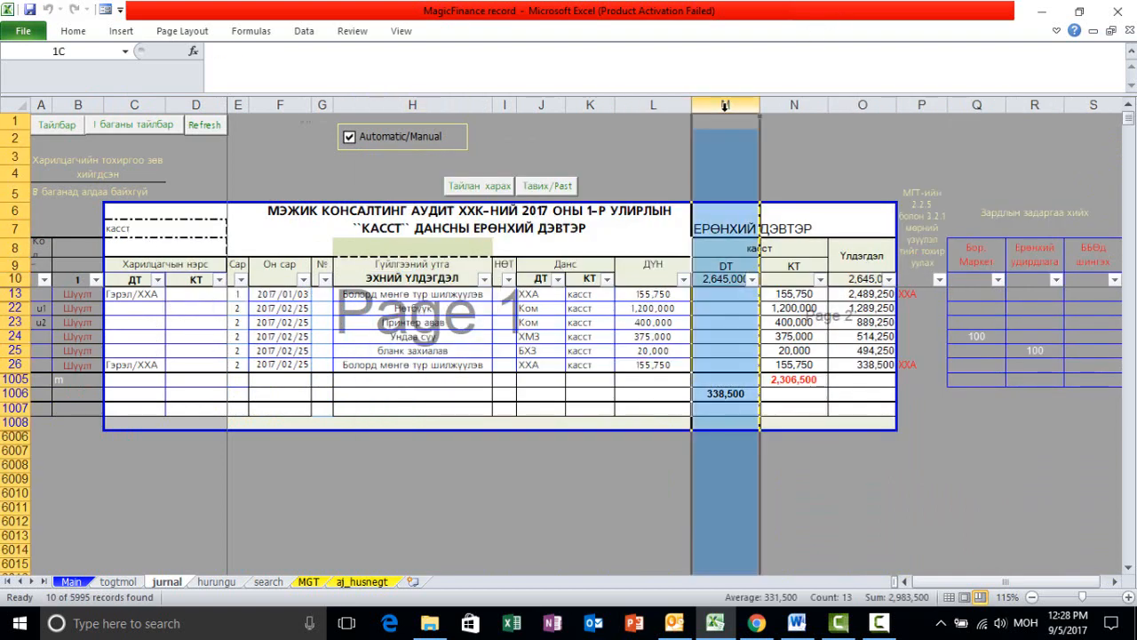
left_click_drag(755, 107, 864, 105)
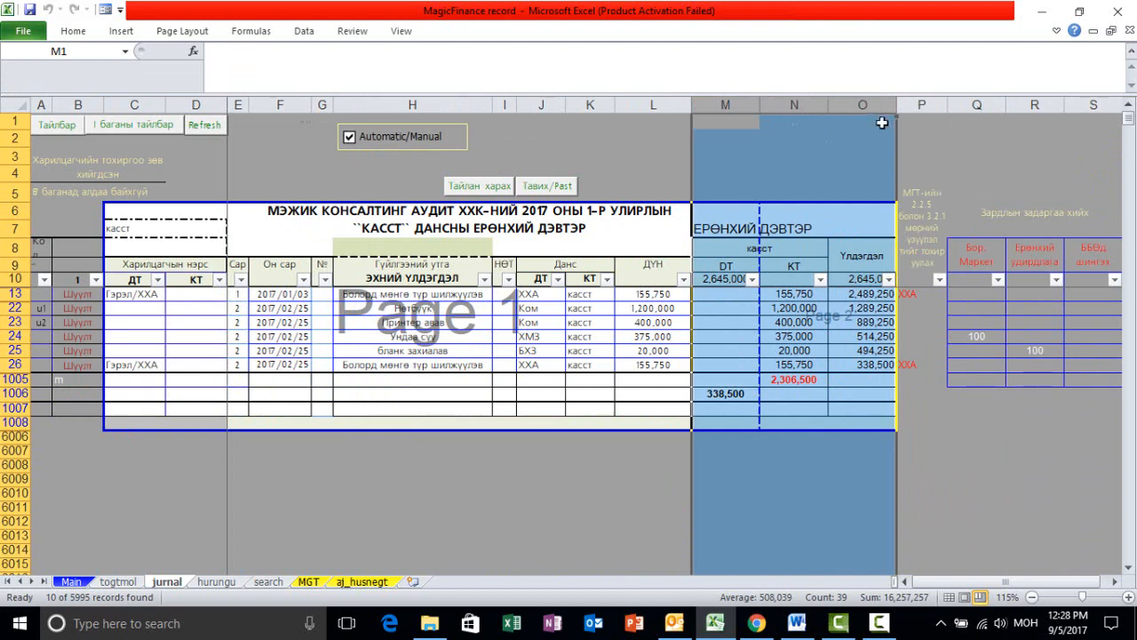
left_click_drag(725, 105, 855, 105)
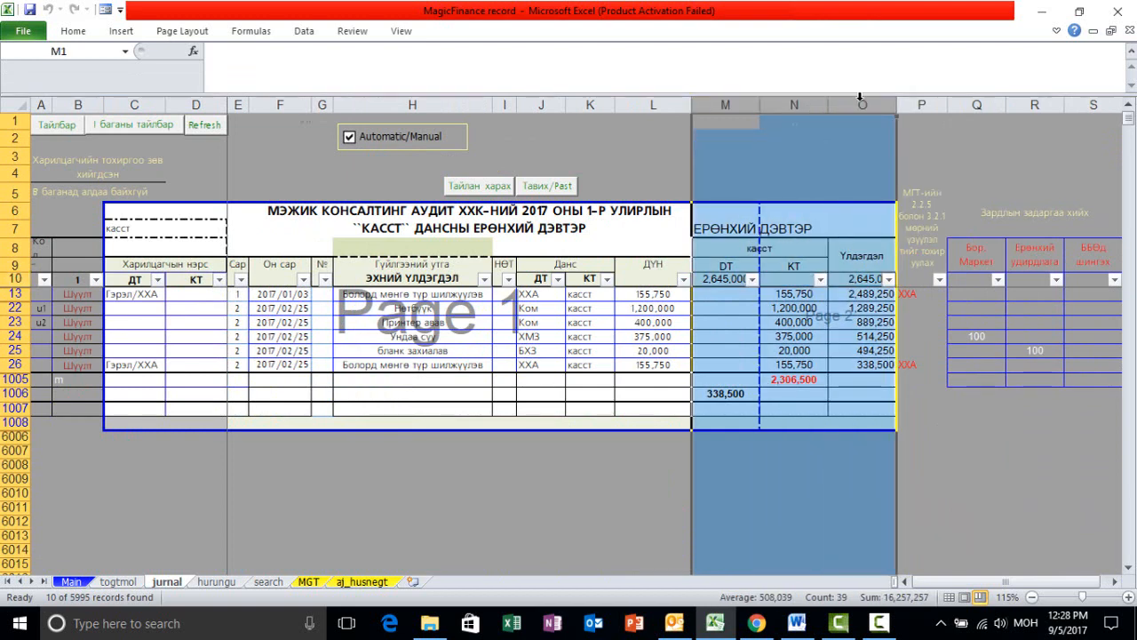
left_click_drag(754, 249, 762, 250)
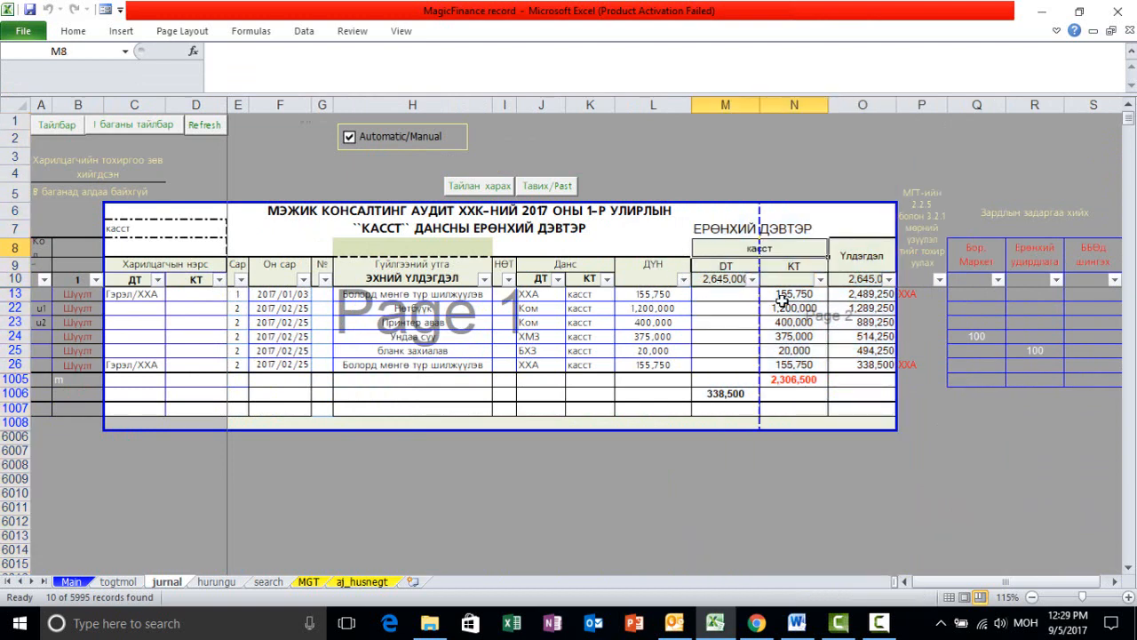
left_click(1115, 581)
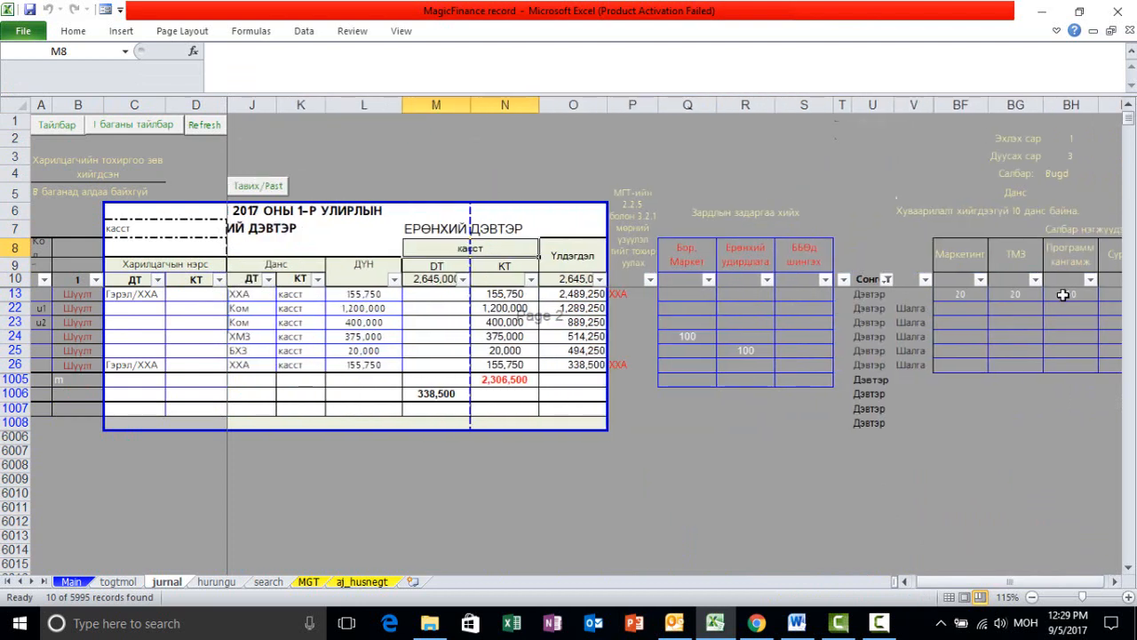
- Check the Дэвтэр markers in column U and restore all journal rows by selecting every value in that column's filter
left_click(873, 106)
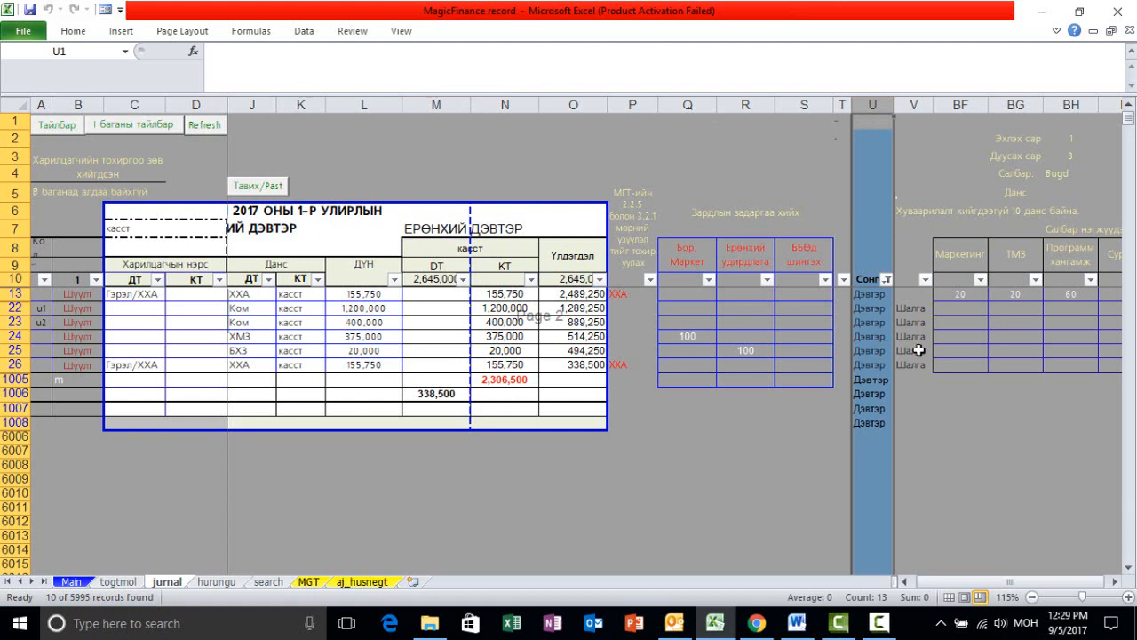
left_click_drag(872, 298, 870, 394)
left_click(887, 279)
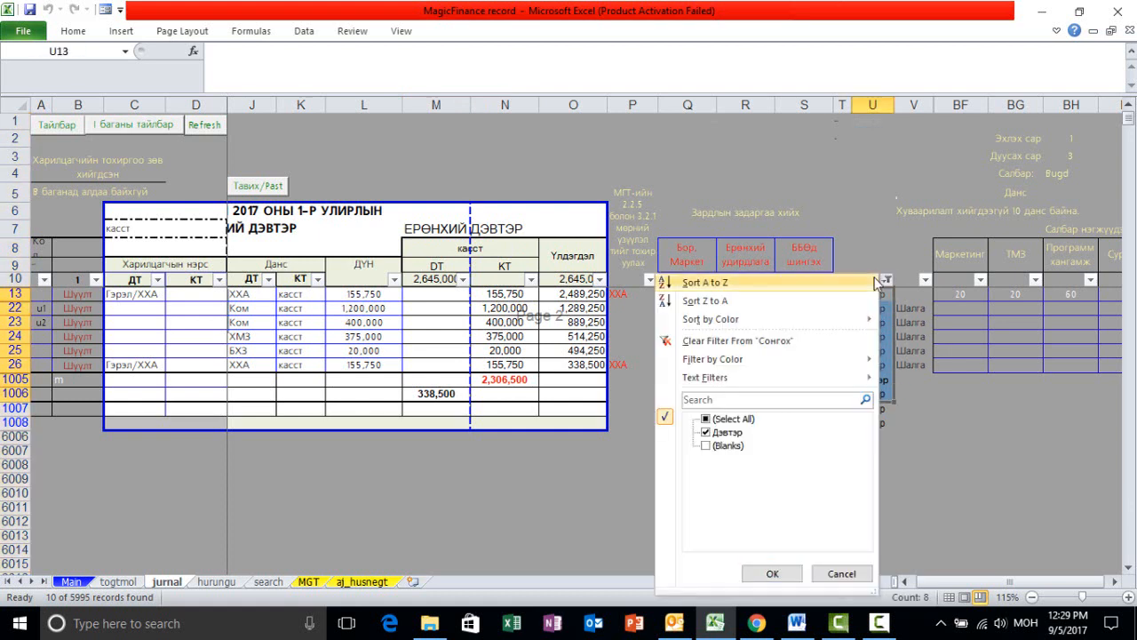
left_click(772, 573)
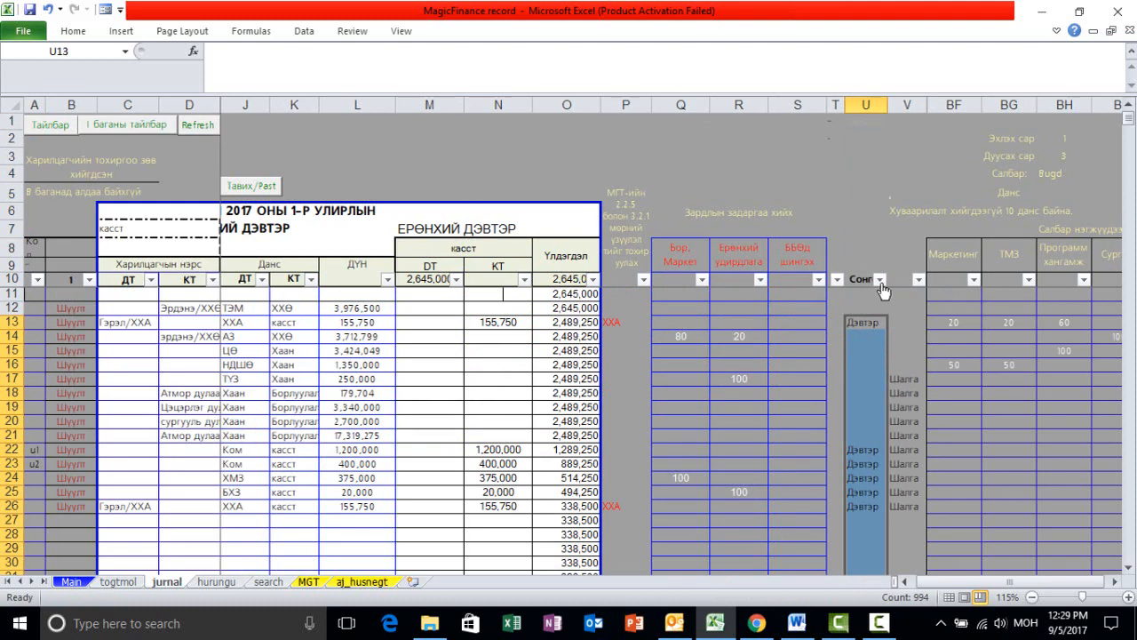
left_click(880, 280)
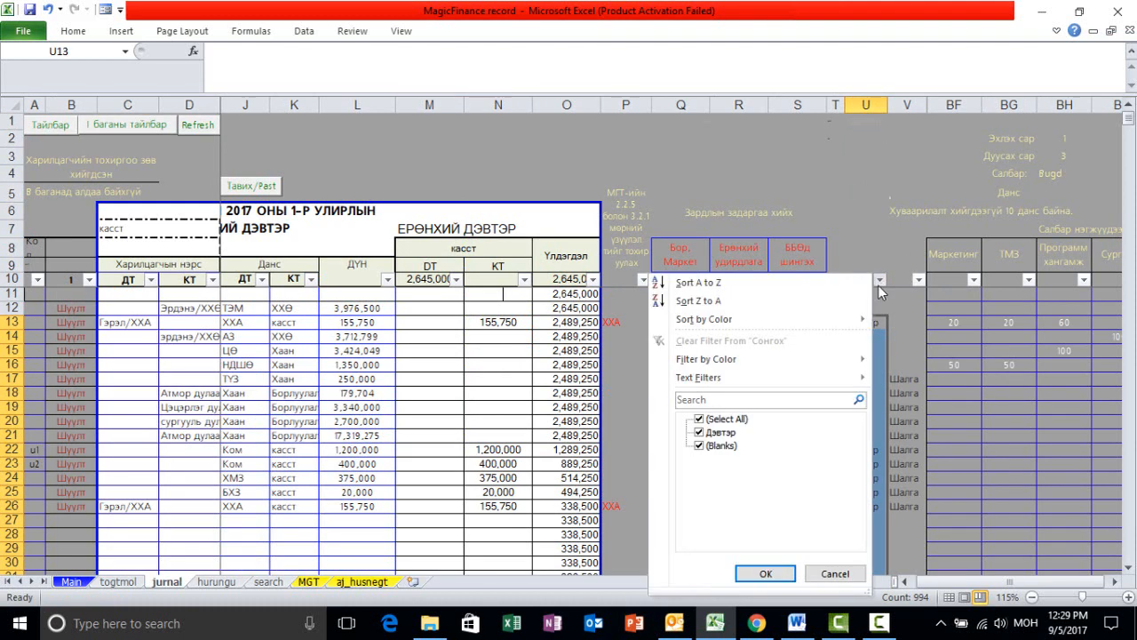
left_click(765, 573)
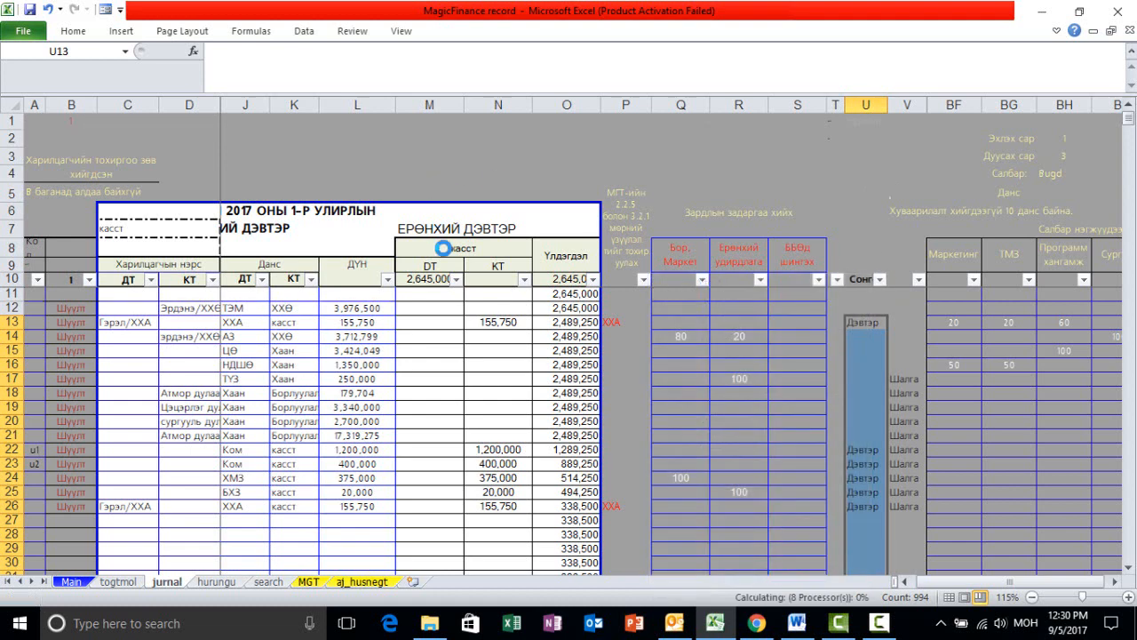
left_click(451, 332)
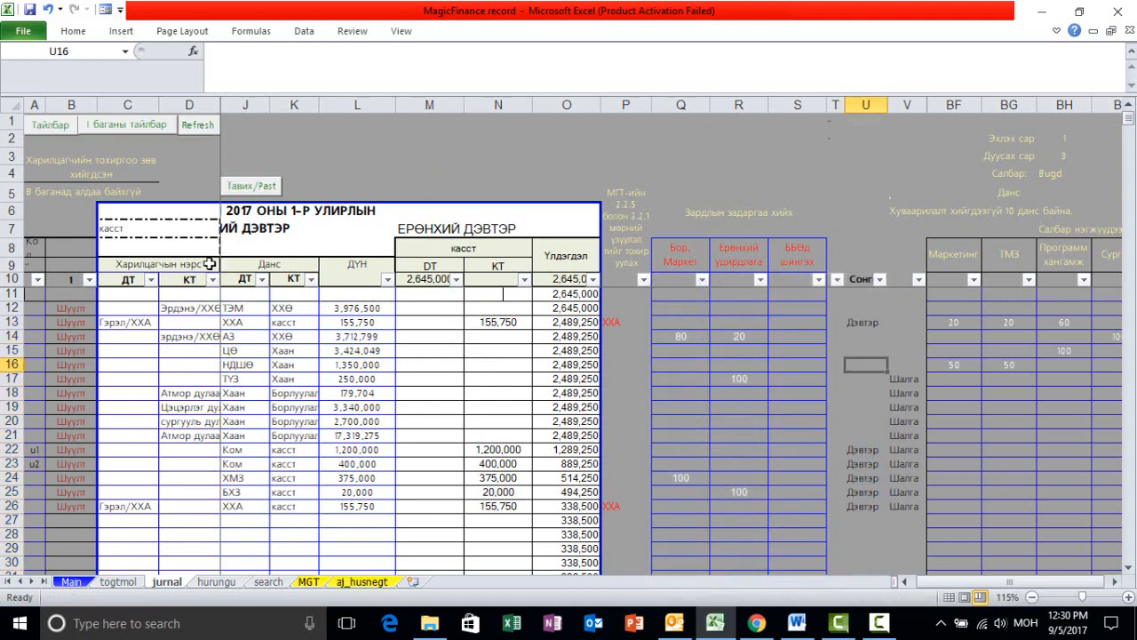
- Clear the ledger account from C7 and hide the general ledger columns M to O
left_click(142, 232)
key("Delete")
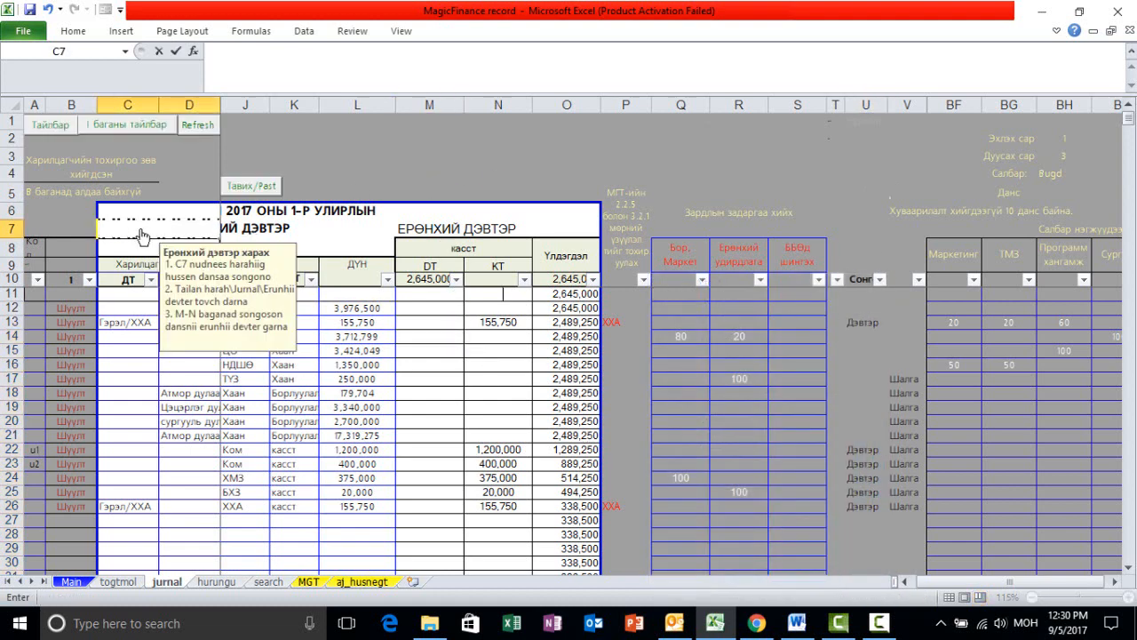
left_click_drag(718, 104, 851, 105)
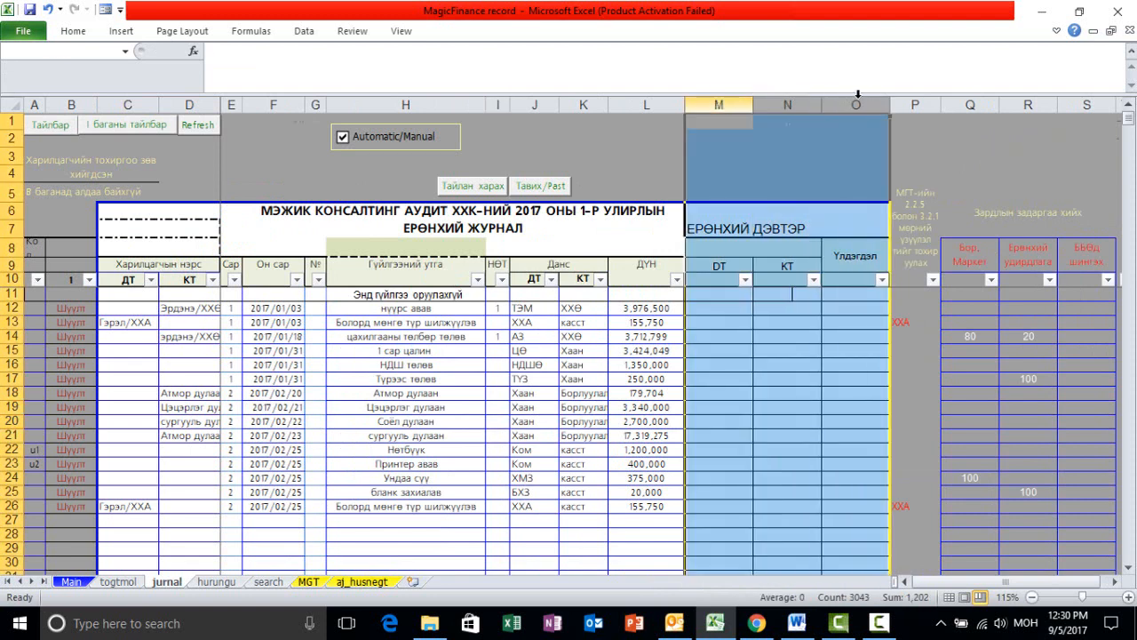
right_click(851, 104)
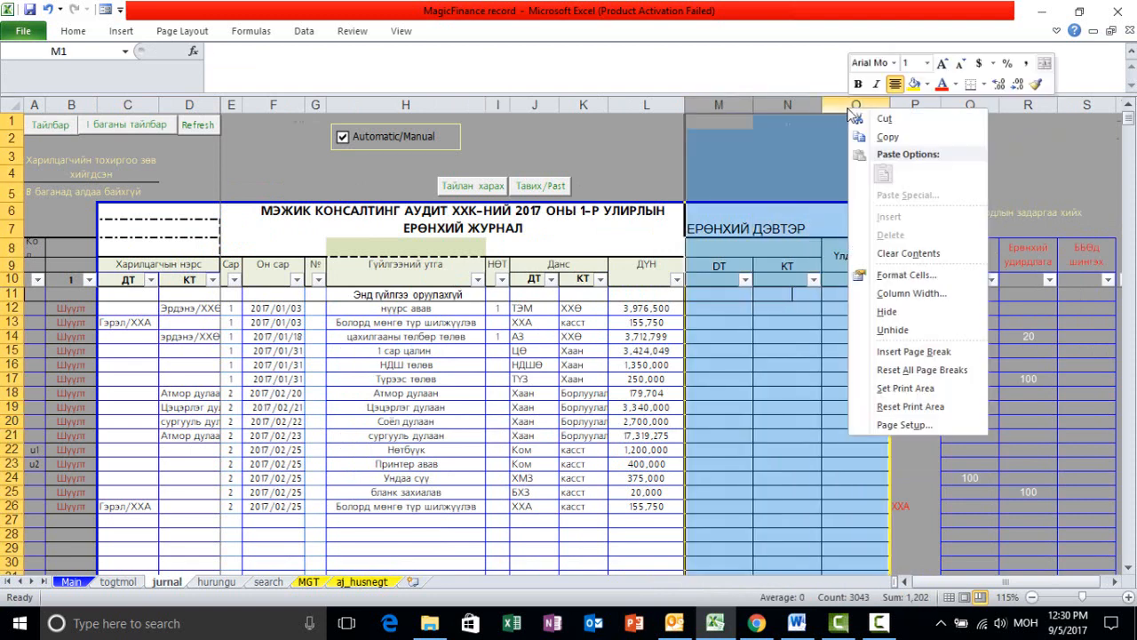
left_click(888, 311)
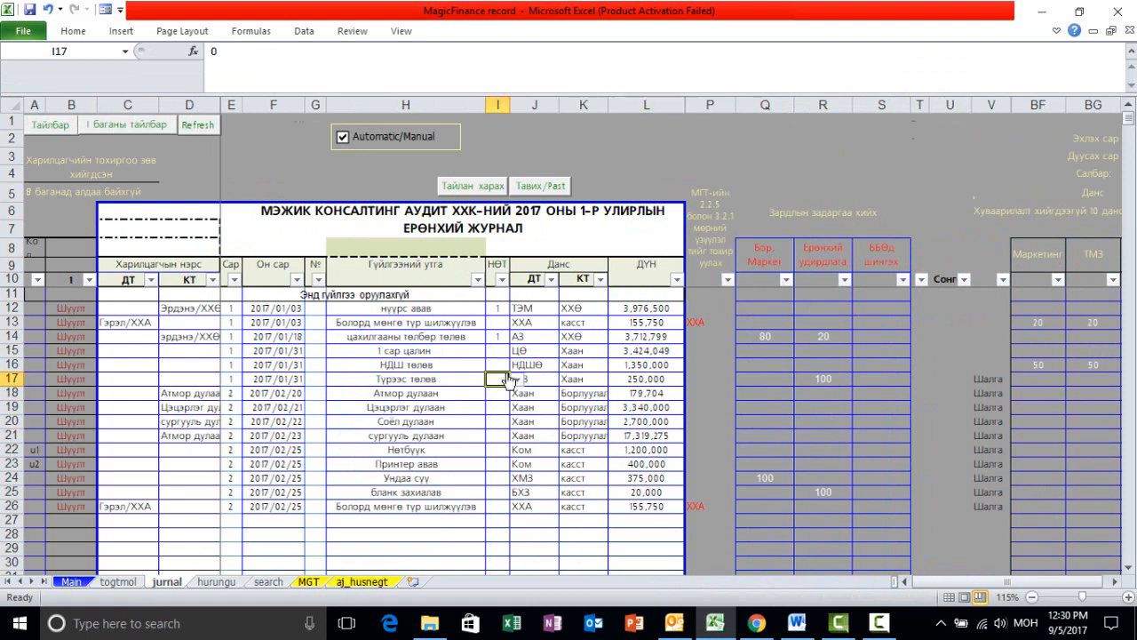
- Examine the counterparty filter cell C8, the check column V and the department allocation columns BF to BM
left_click(119, 248)
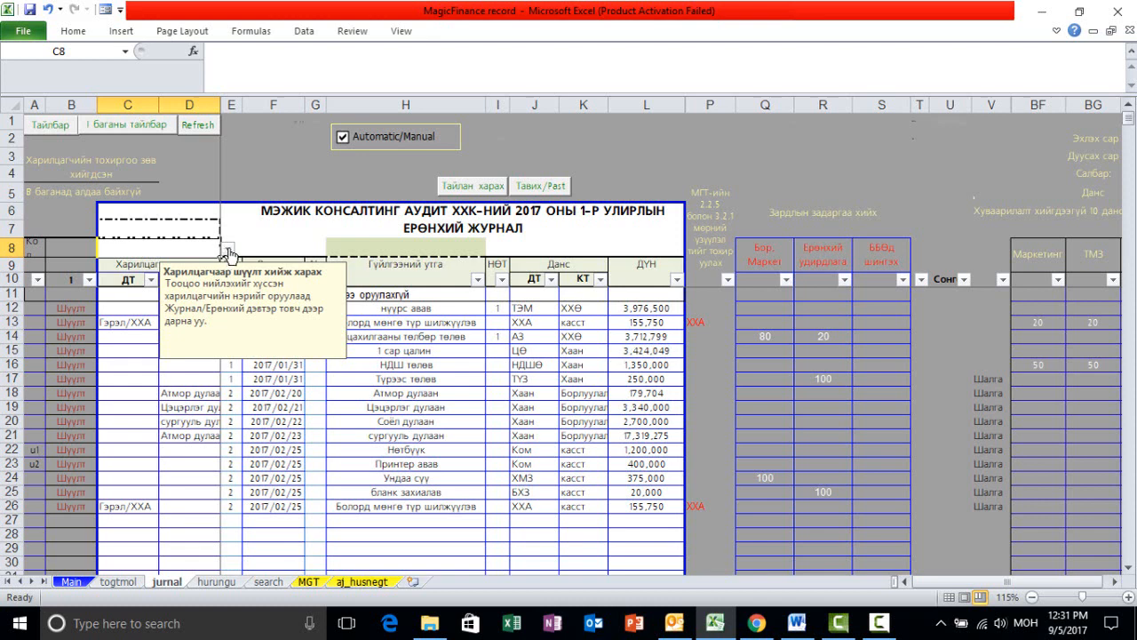
left_click(992, 105)
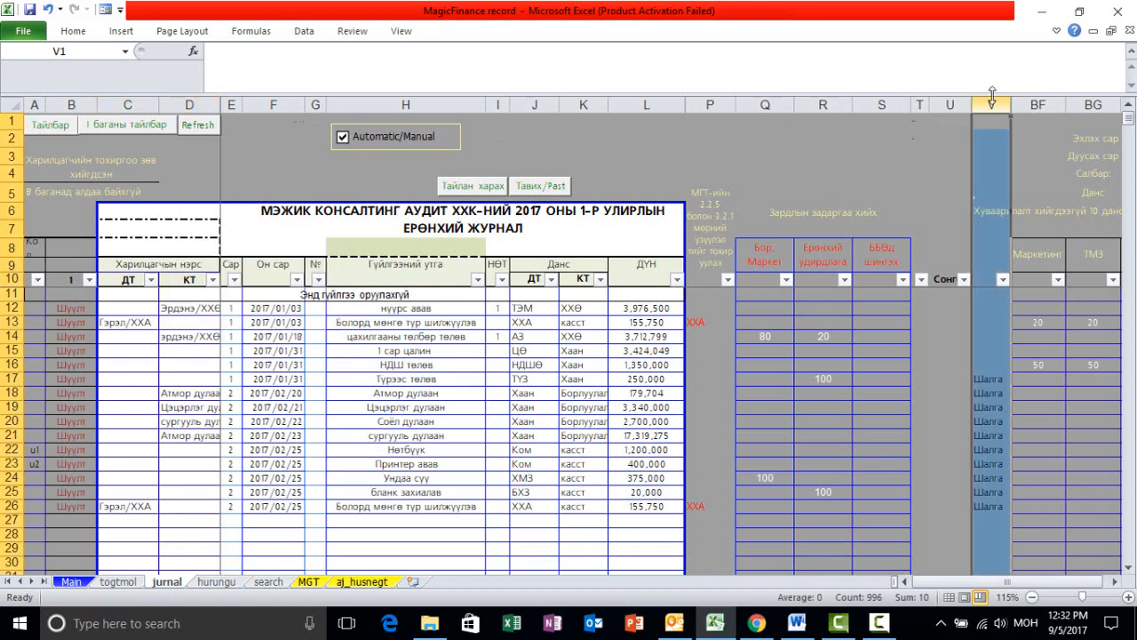
left_click(1116, 581)
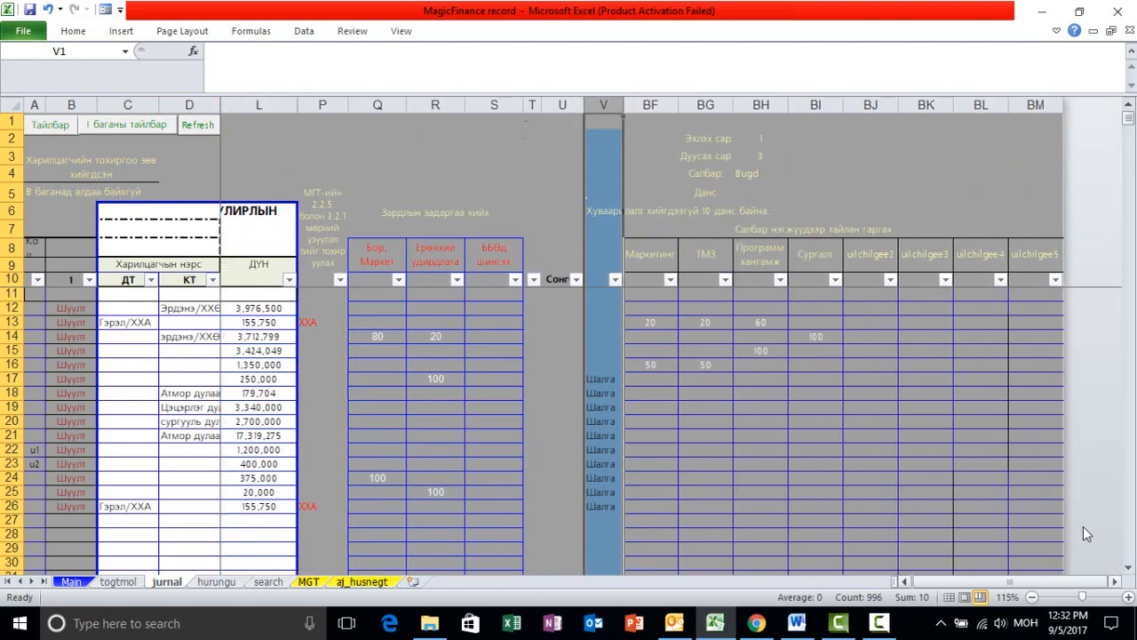
left_click_drag(653, 105, 1040, 102)
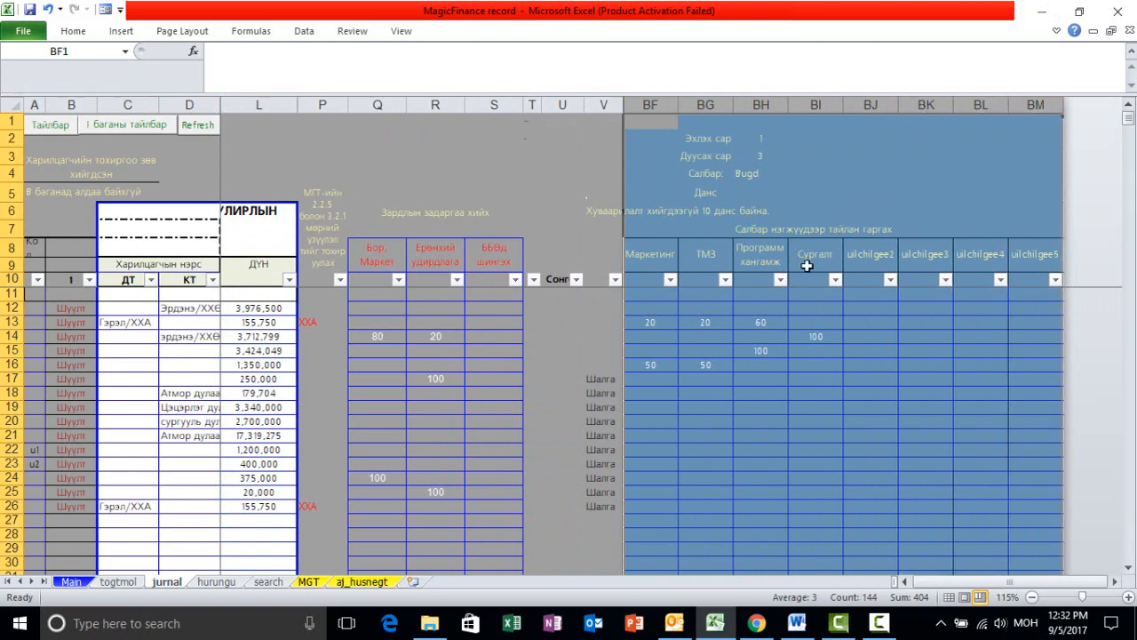
left_click(667, 424)
left_click(604, 105)
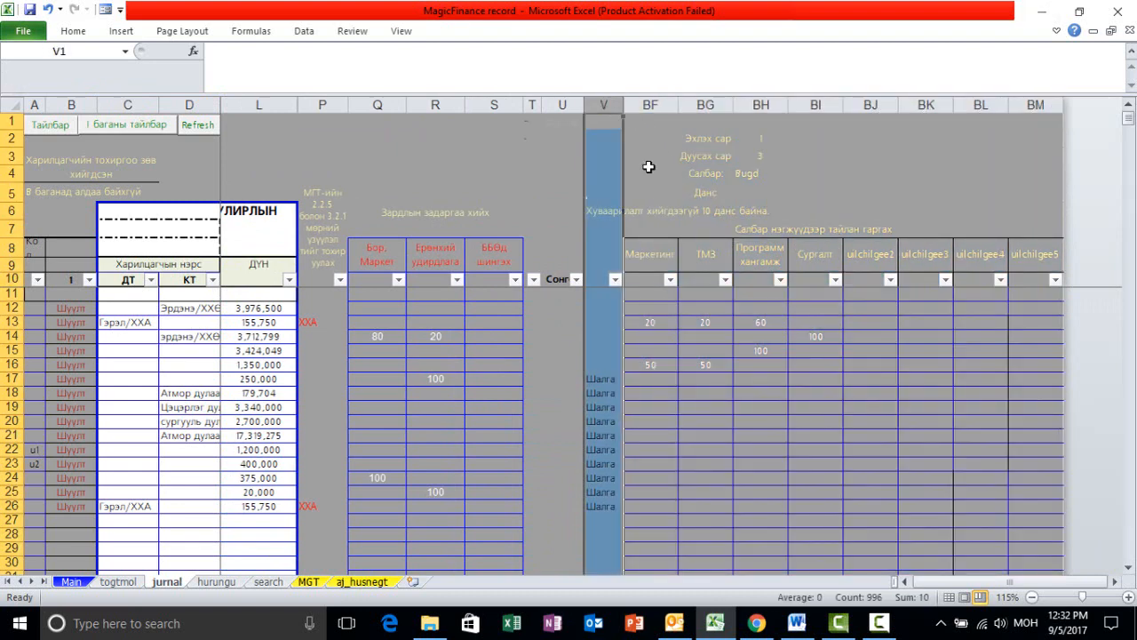
left_click_drag(650, 105, 1031, 105)
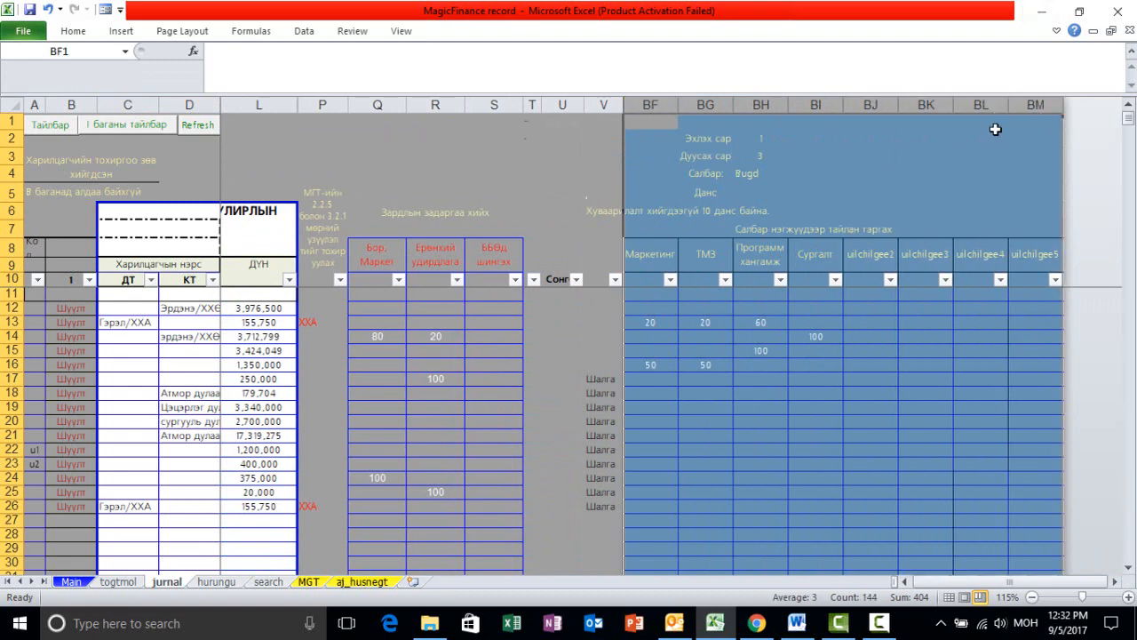
left_click(815, 407)
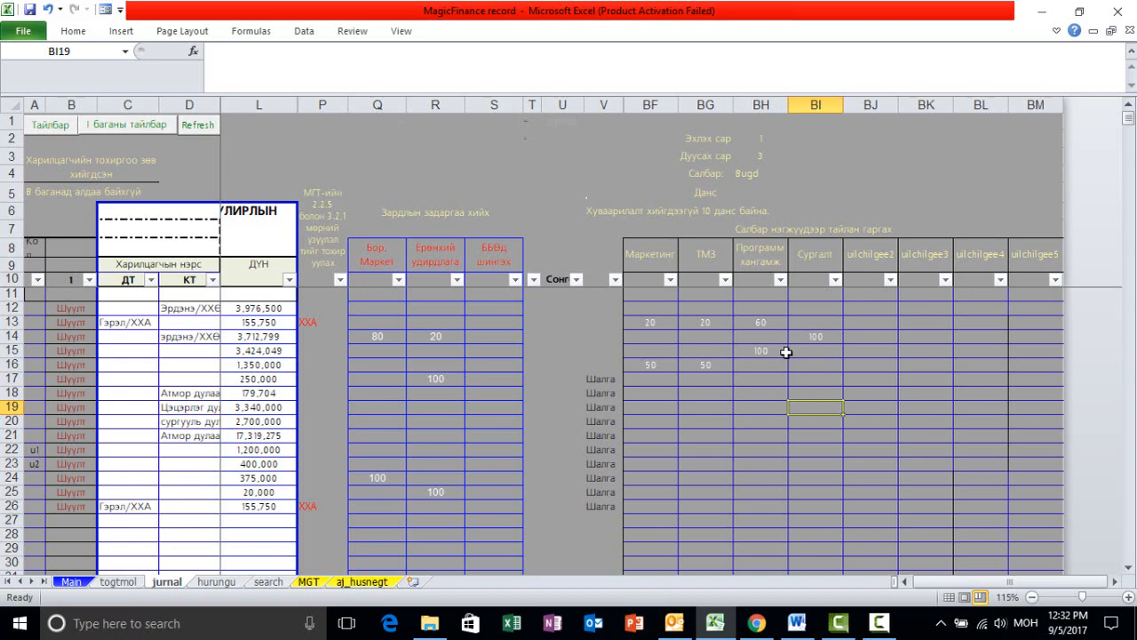
left_click(757, 482)
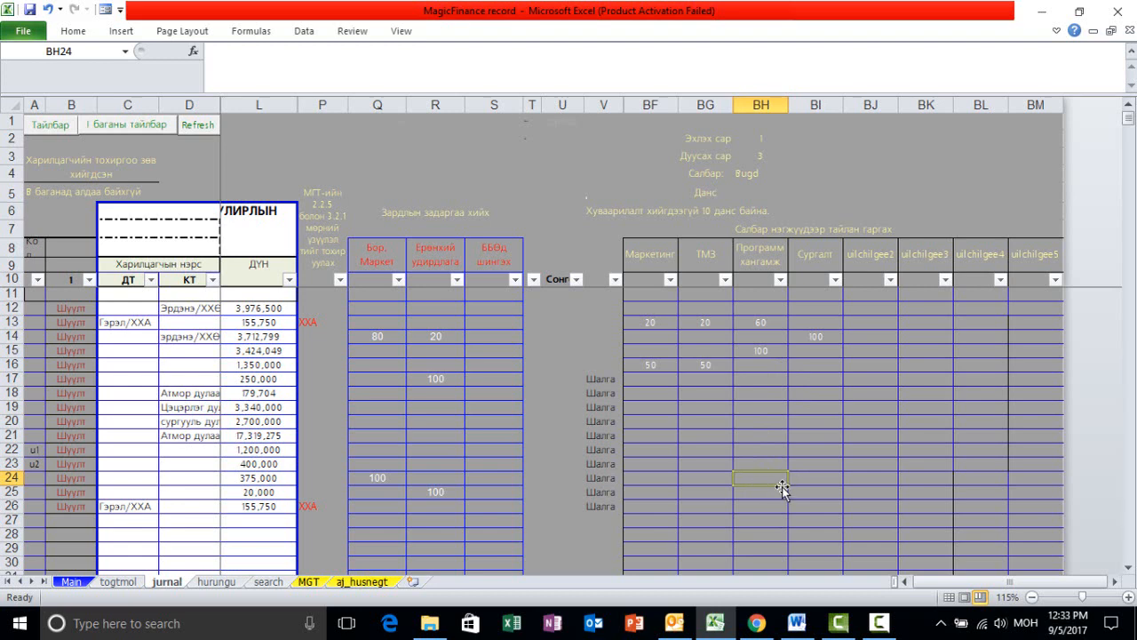
left_click(802, 570)
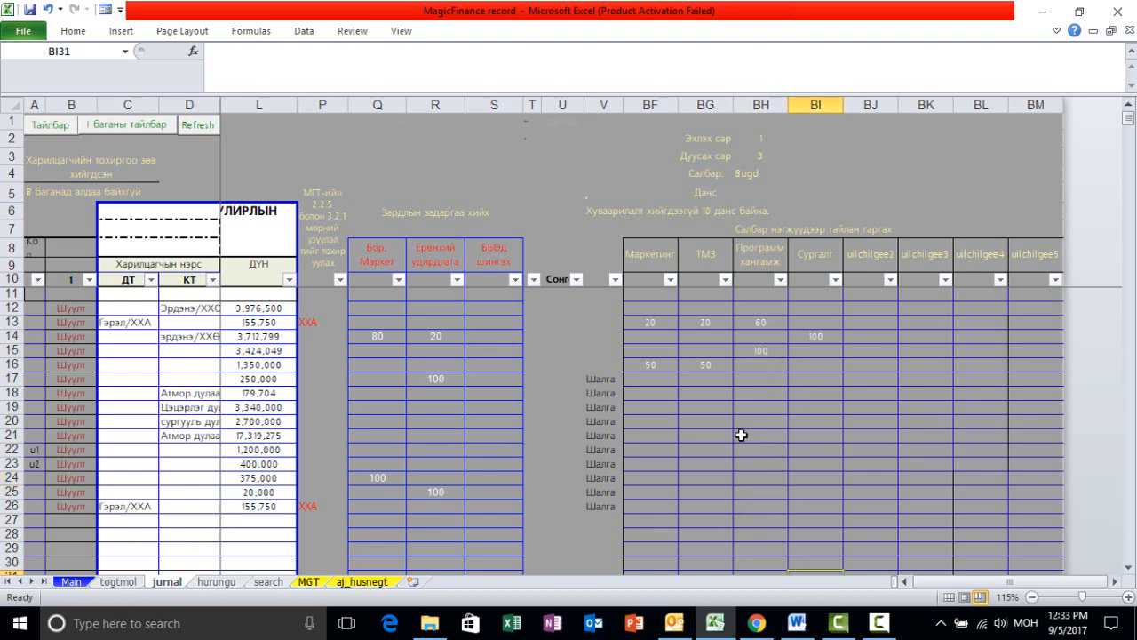
- View the УЗТ management reports by month and by branch in the report window, and close the window
left_click(774, 407)
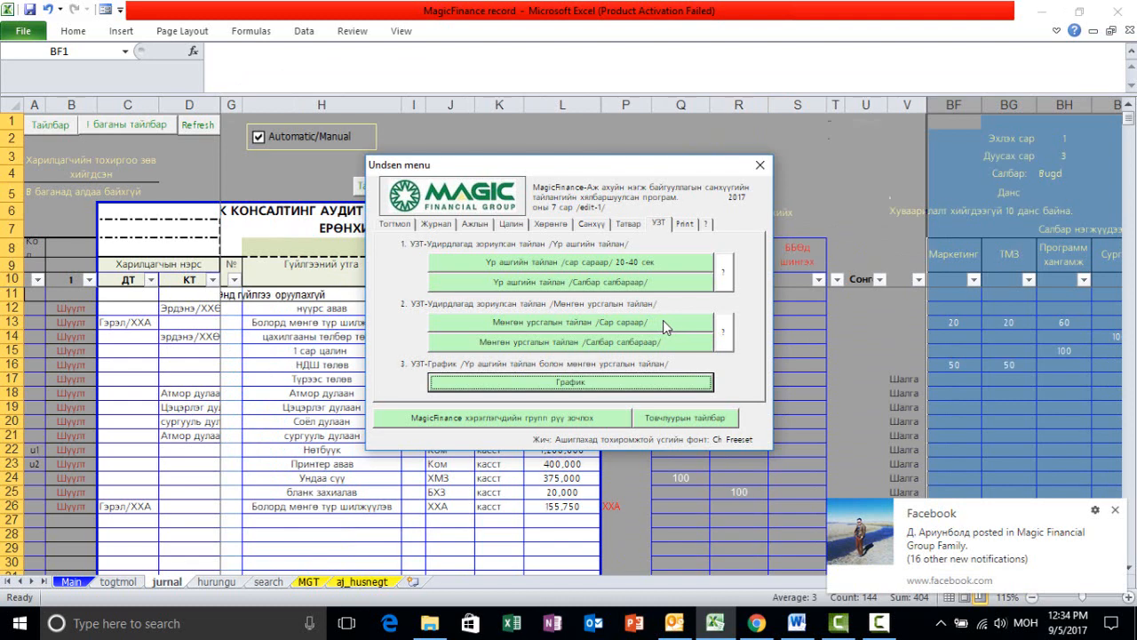
left_click(661, 225)
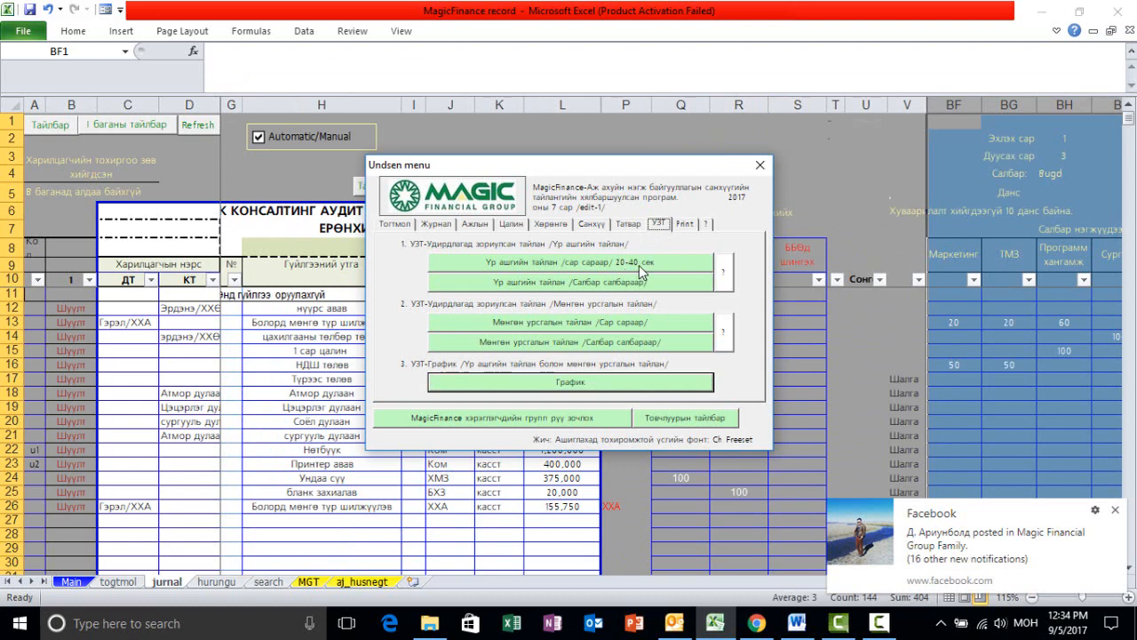
left_click(760, 165)
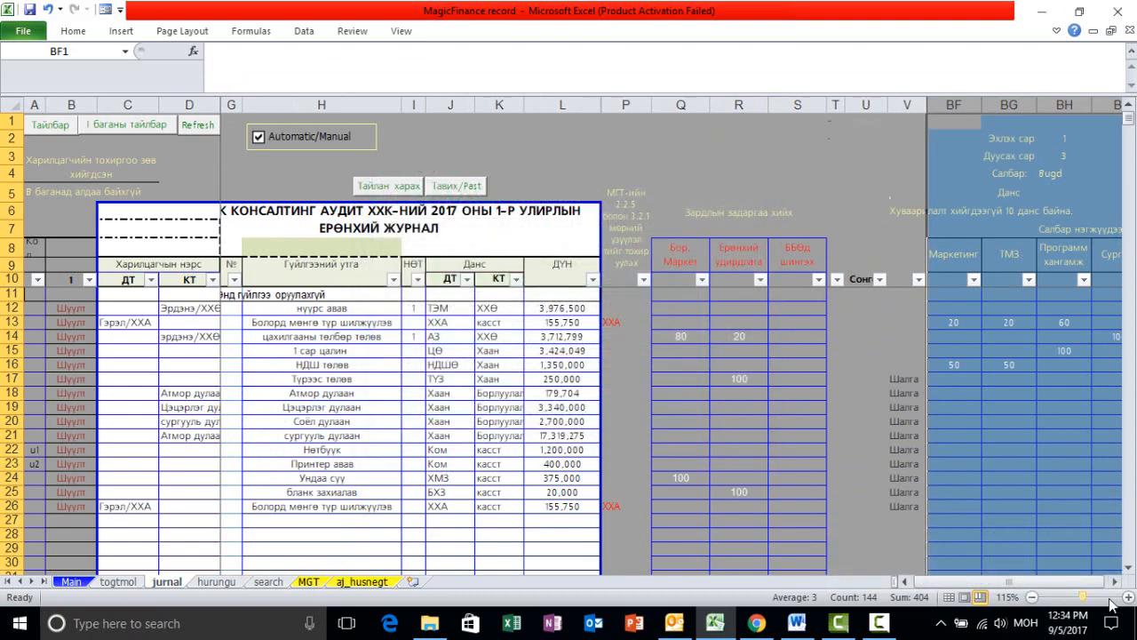
- Examine how journal rows 17 to 21 run from the ДҮН amount to the department allocation cells in BF to BJ
left_click(562, 419)
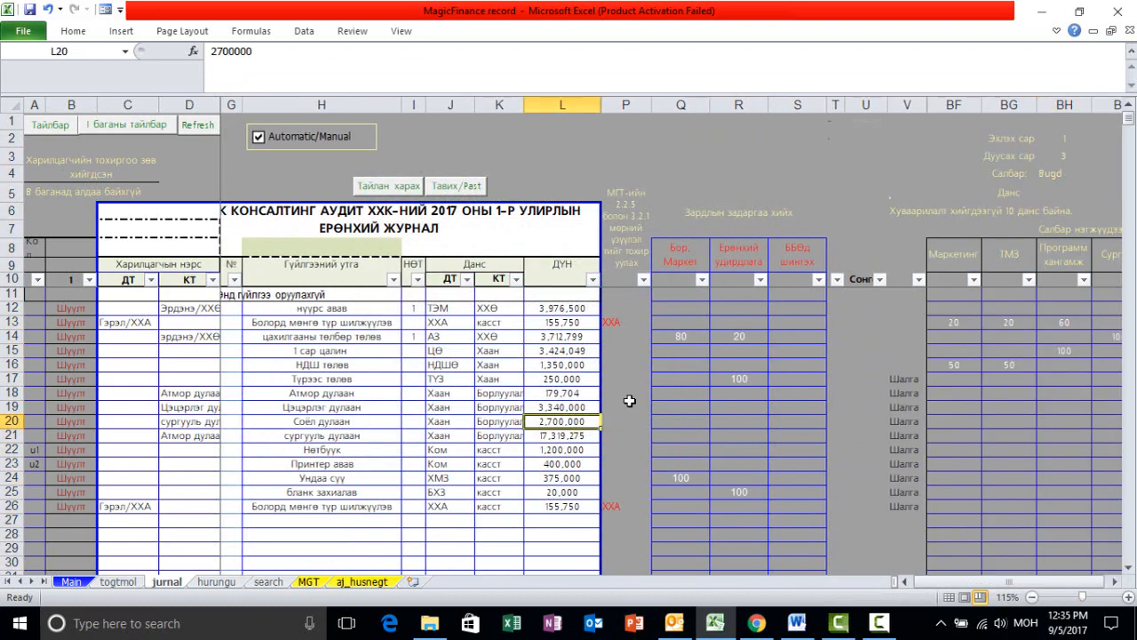
left_click(544, 379)
left_click(555, 423)
key("Right")
key("Right")
key("Right")
key("Right")
key("Right")
key("Right")
key("Right")
key("Right")
key("Right")
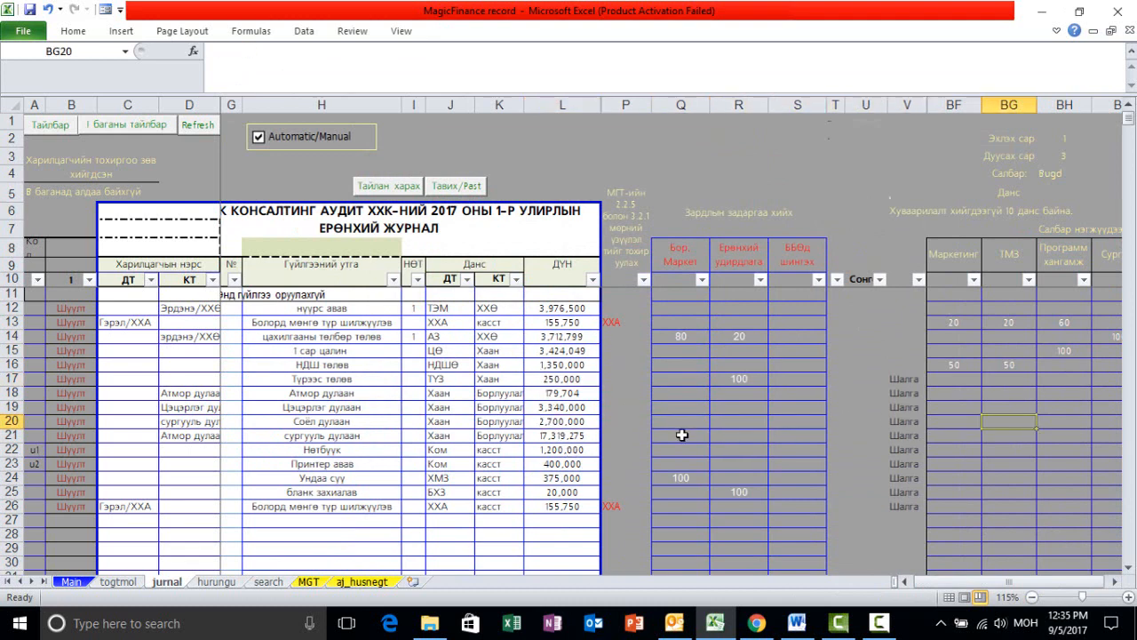
key("Right")
key("Right")
key("Right")
key("Up")
key("Up")
key("Up")
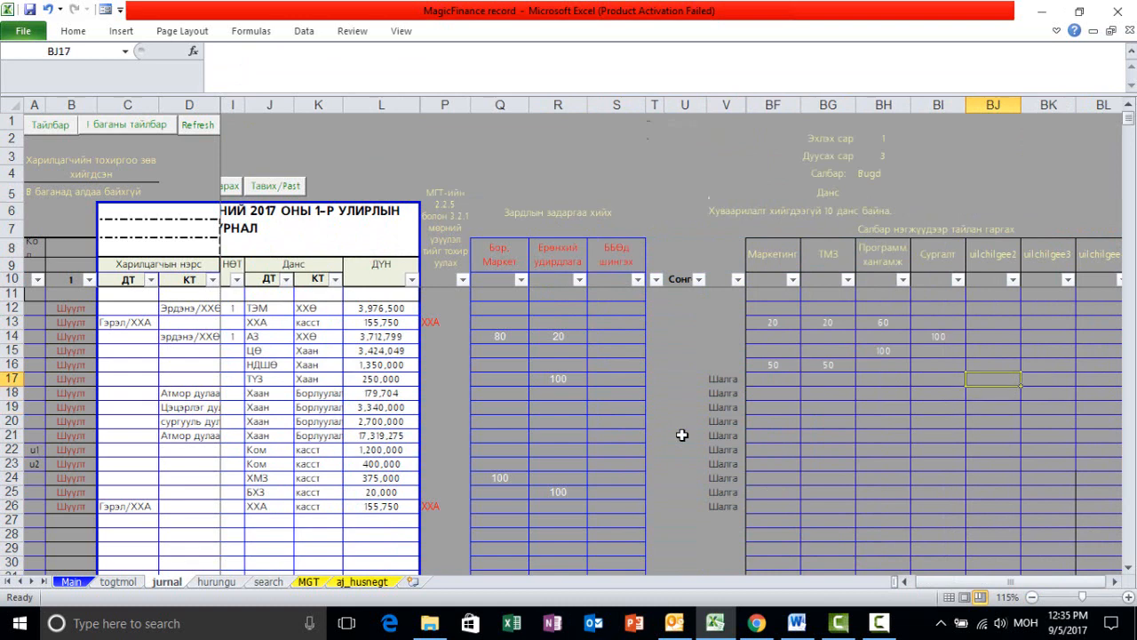
key("Down")
key("Down")
key("Left")
key("Left")
key("Left")
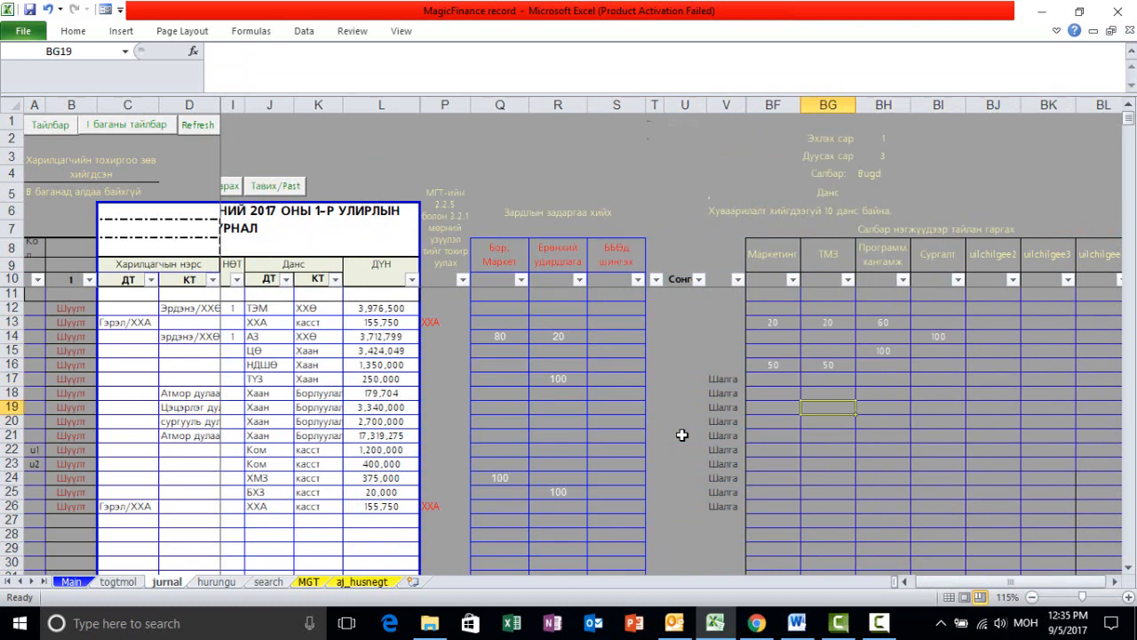
left_click(785, 417)
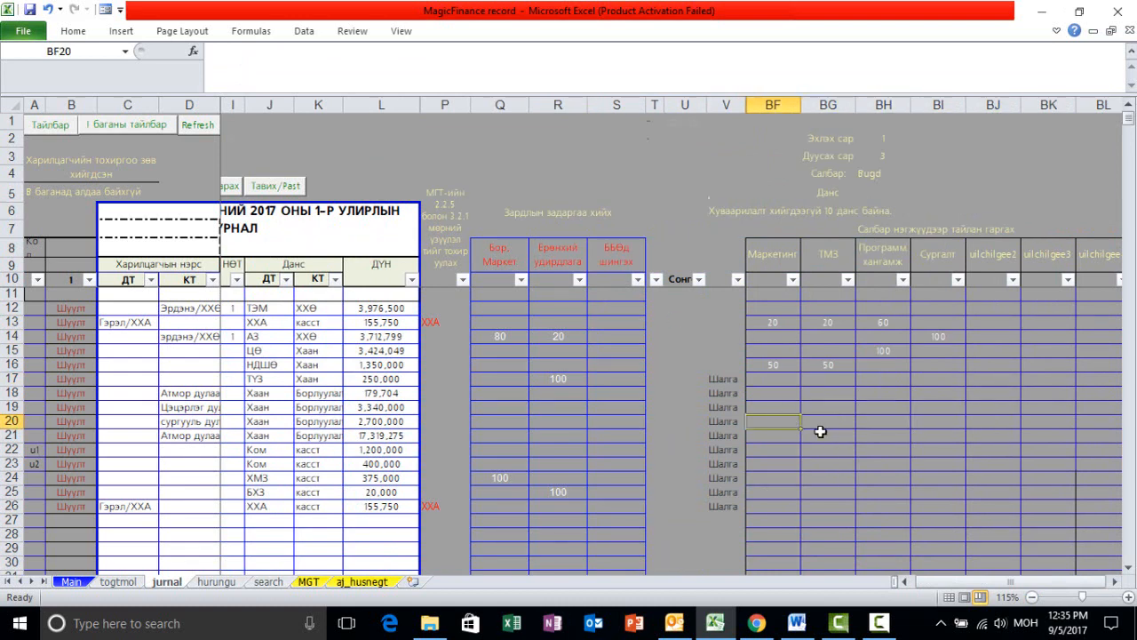
left_click(822, 433)
left_click(884, 434)
left_click(848, 436)
left_click(762, 436)
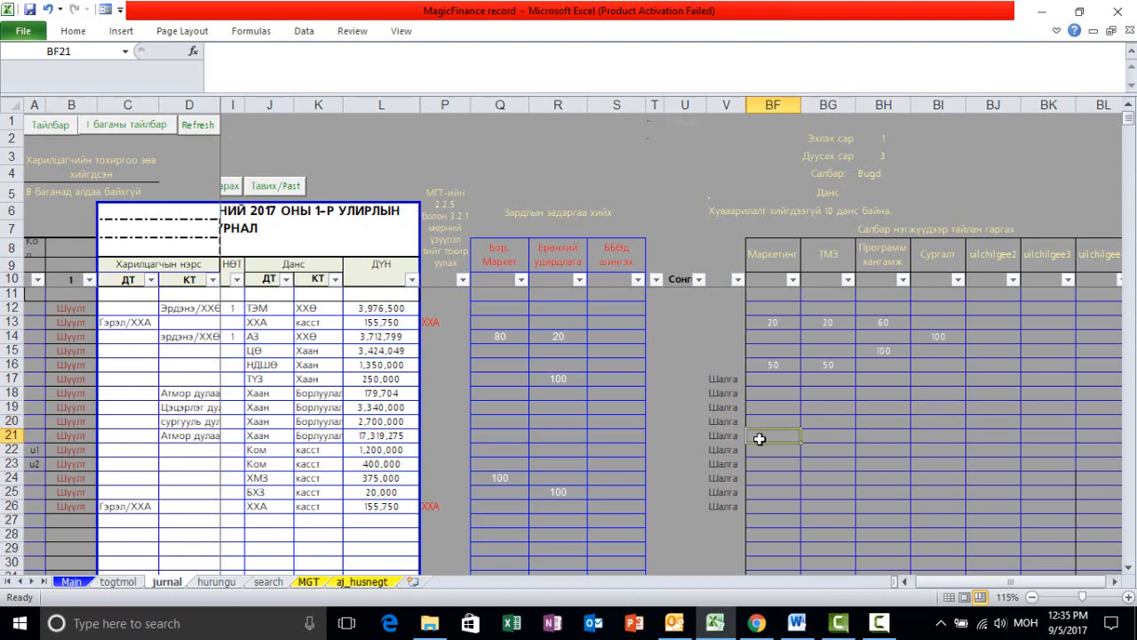
left_click(840, 437)
left_click(876, 403)
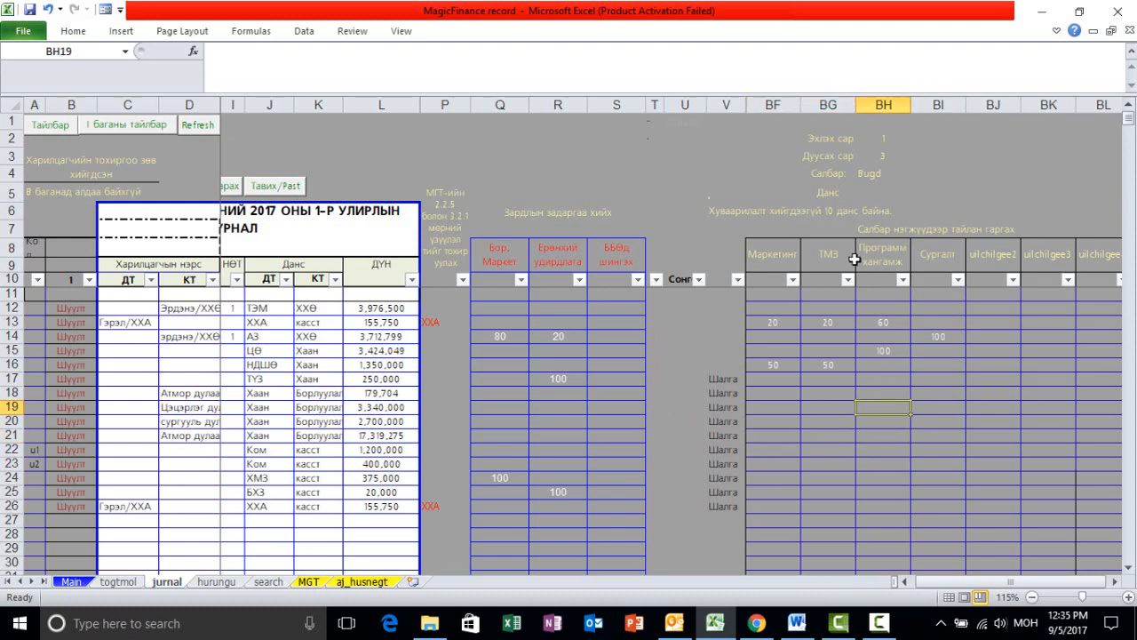
- Examine the department names in items 12.1 to 12.8 on the togtmol sheet
left_click(116, 582)
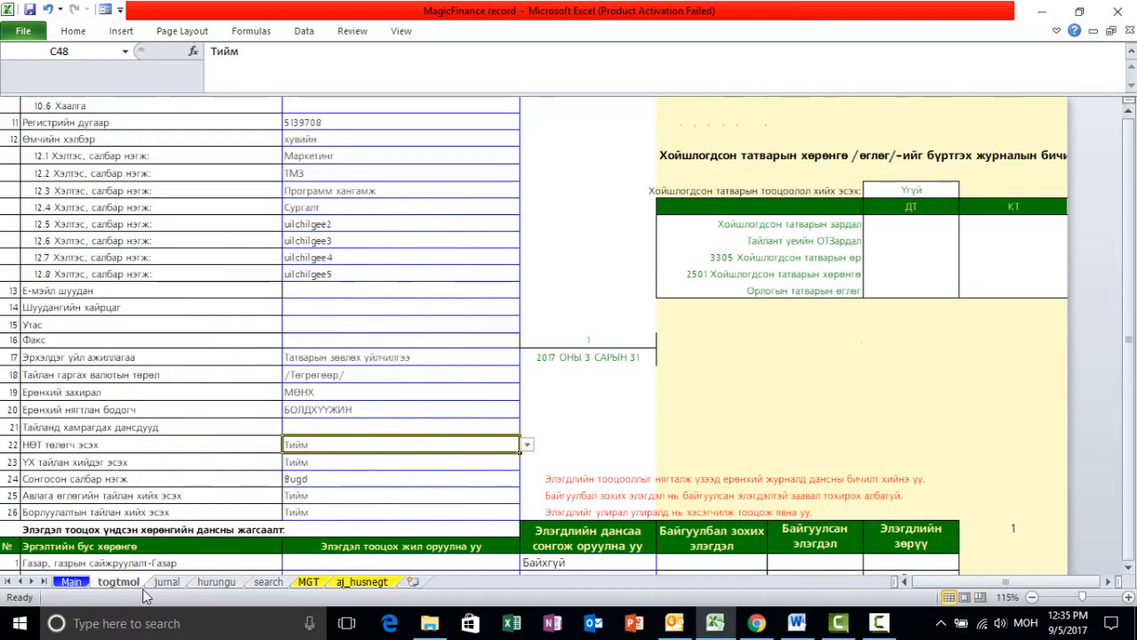
left_click_drag(178, 156, 349, 269)
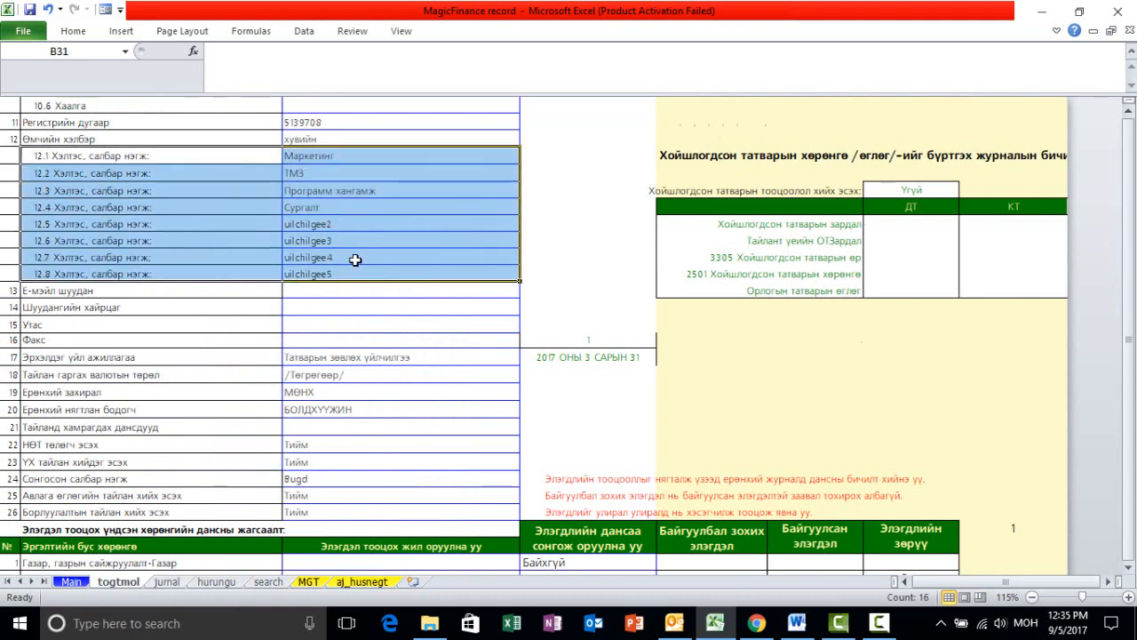
left_click(360, 257)
left_click_drag(368, 156, 369, 174)
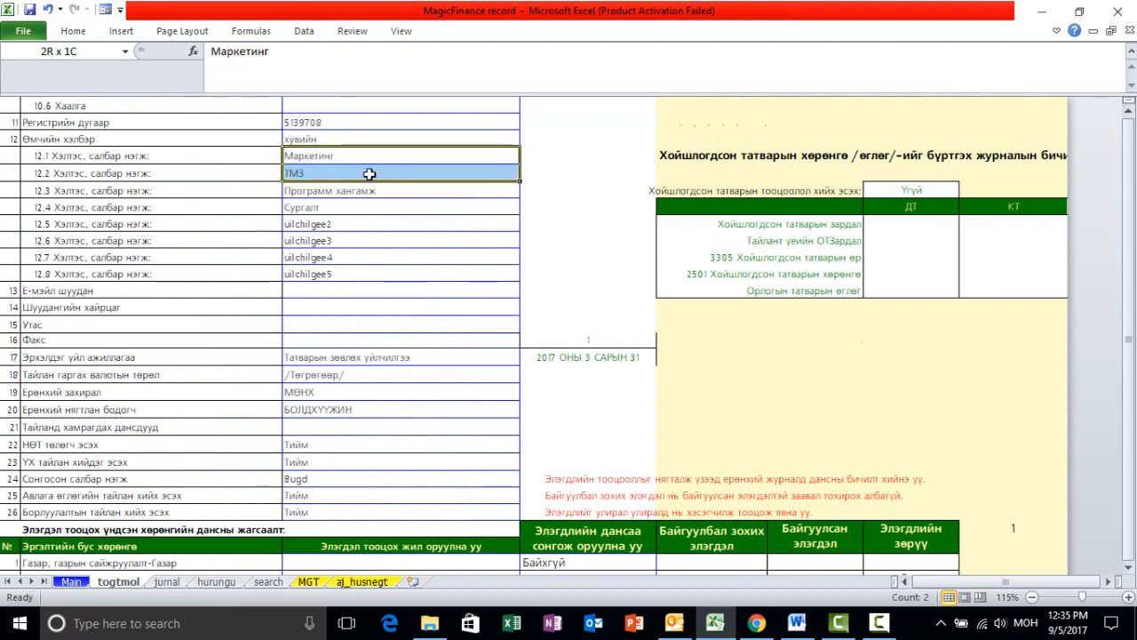
left_click(360, 254)
left_click(358, 234)
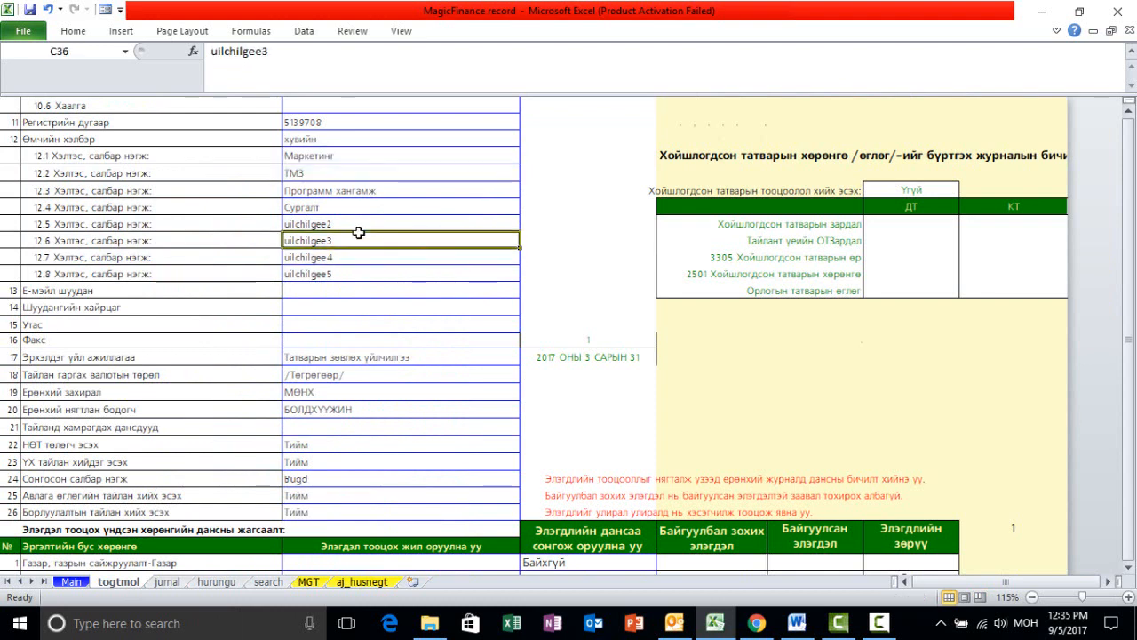
- Return to the jurnal sheet and review its entries across the date, description, account and expense allocation columns
left_click(166, 581)
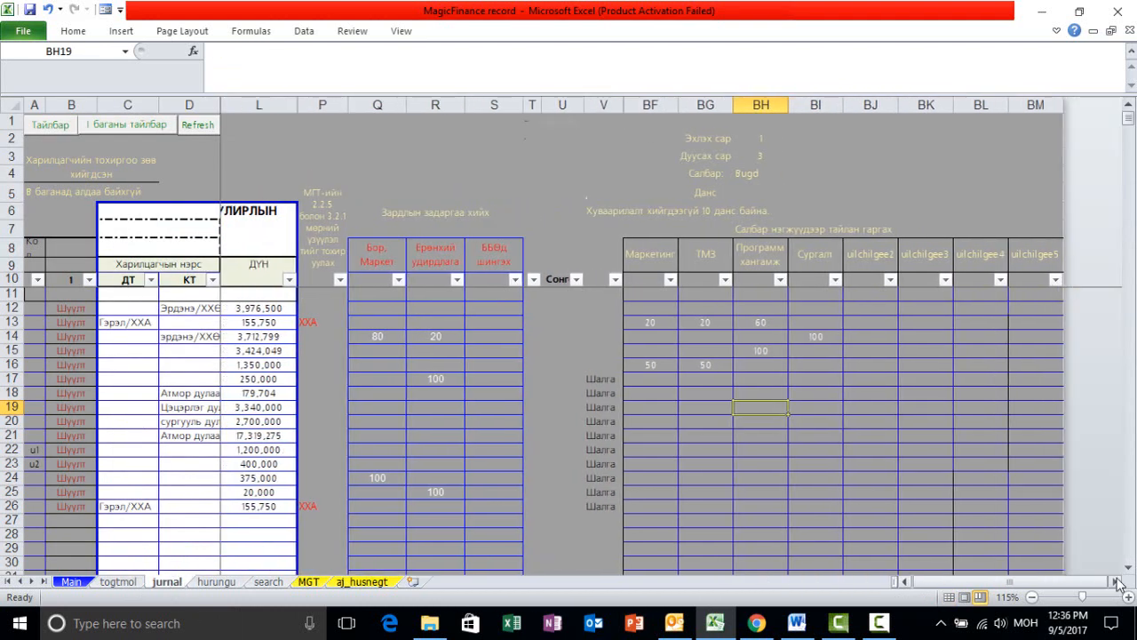
left_click(926, 478)
left_click(905, 582)
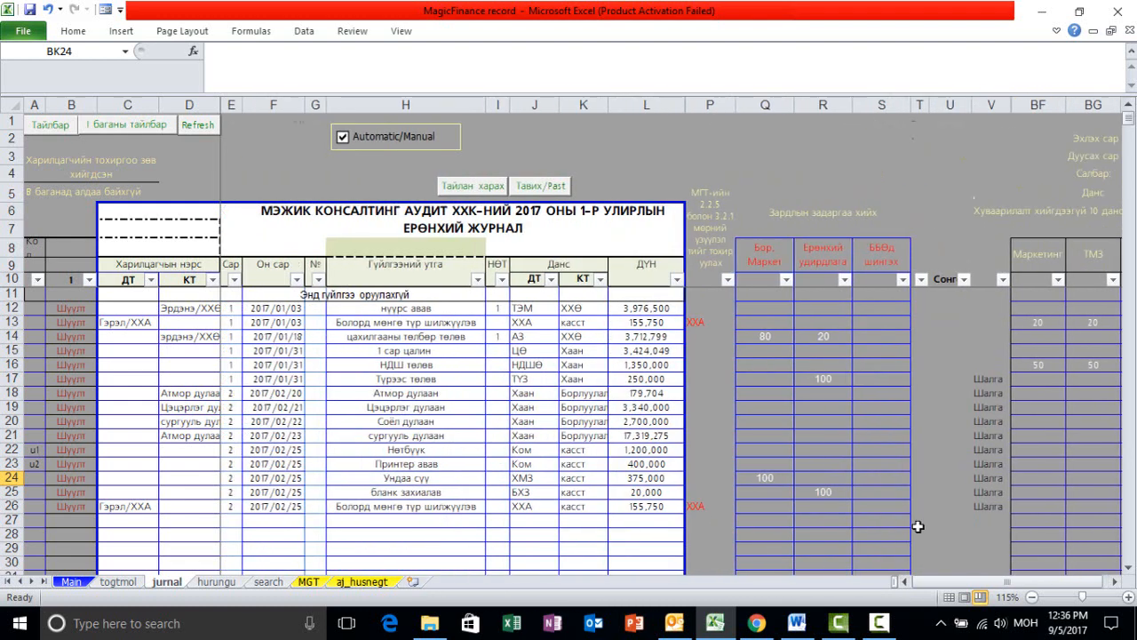
left_click(262, 477)
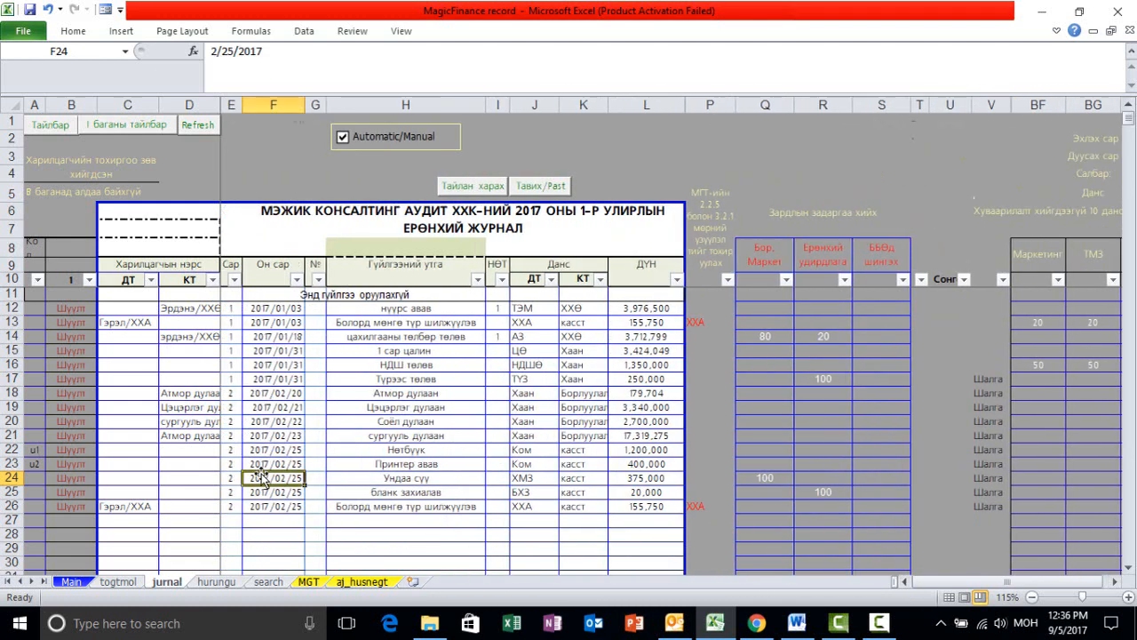
left_click(414, 504)
left_click(539, 435)
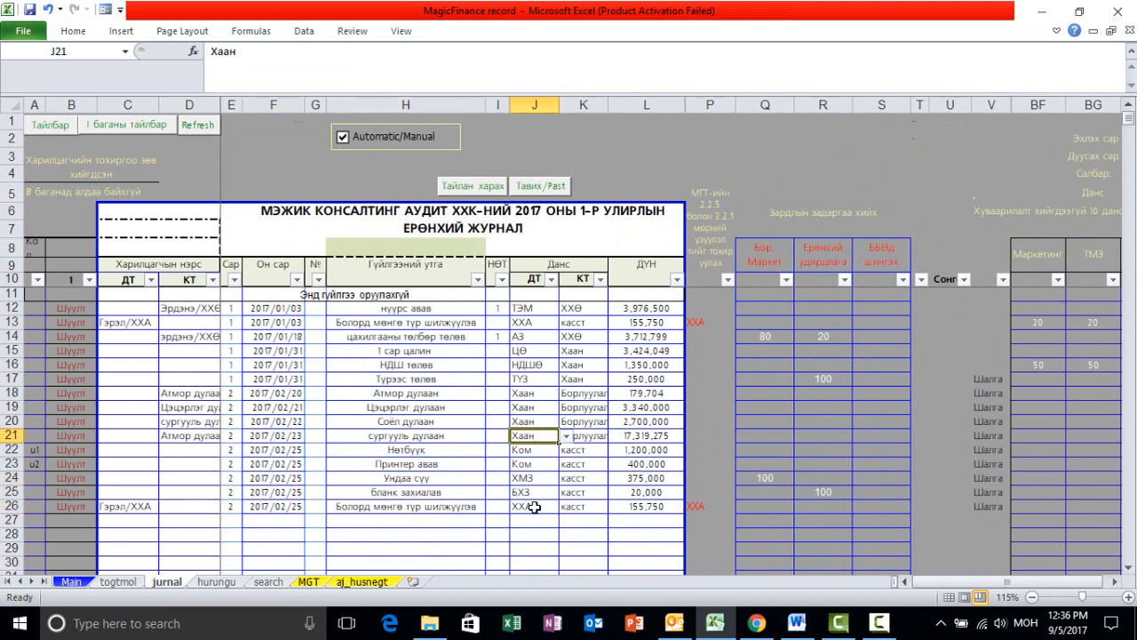
left_click(534, 508)
left_click(433, 482)
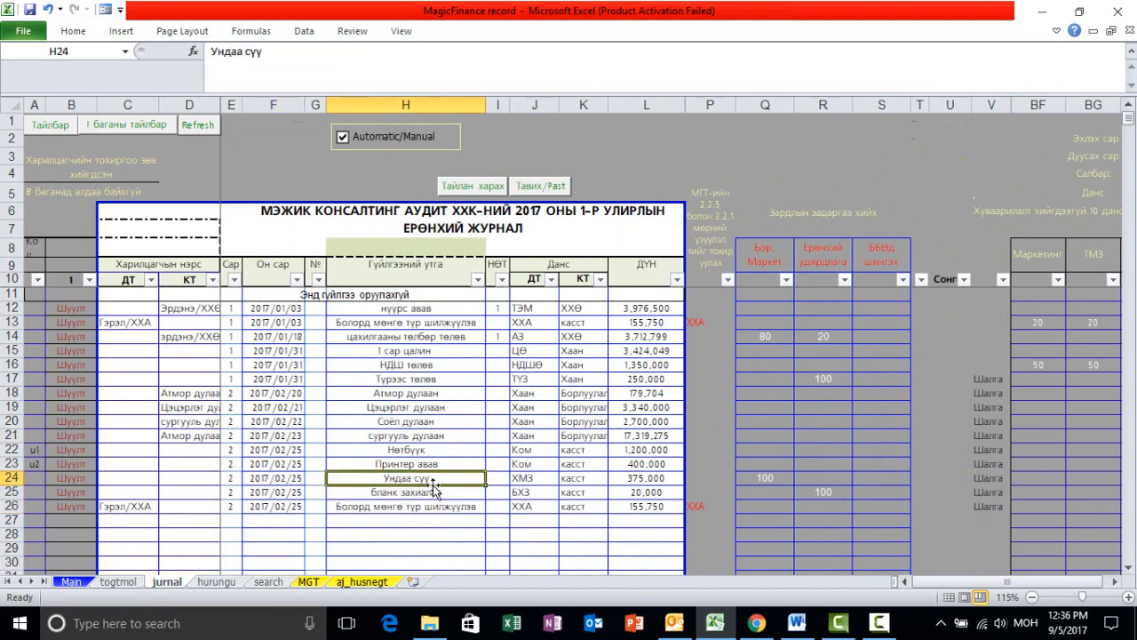
left_click(419, 533)
left_click_drag(365, 524, 904, 299)
left_click(863, 418)
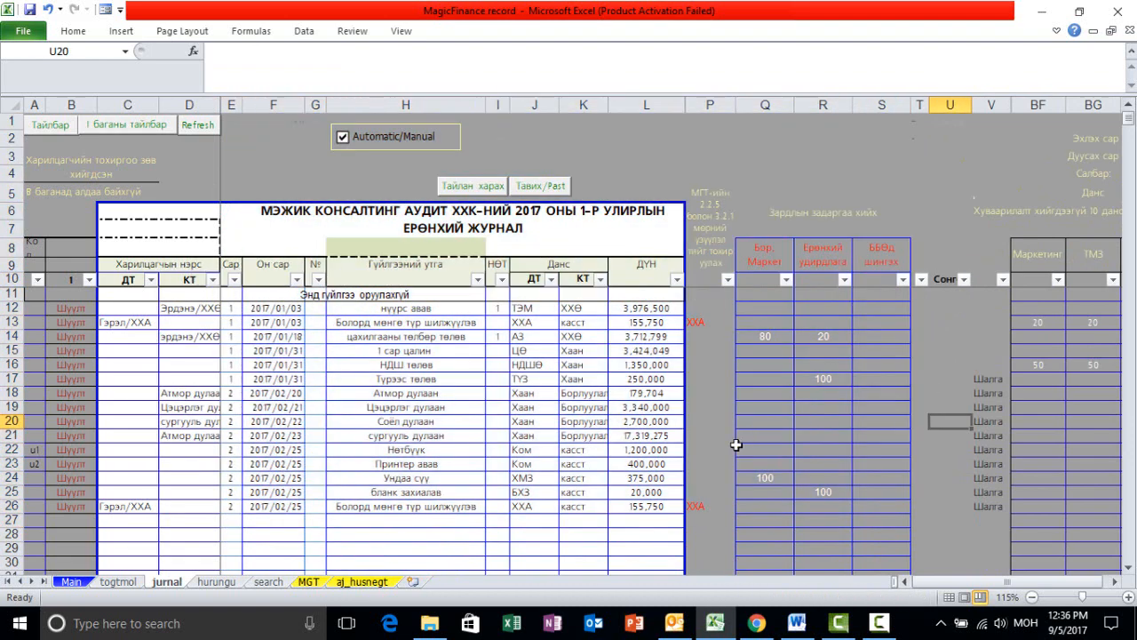